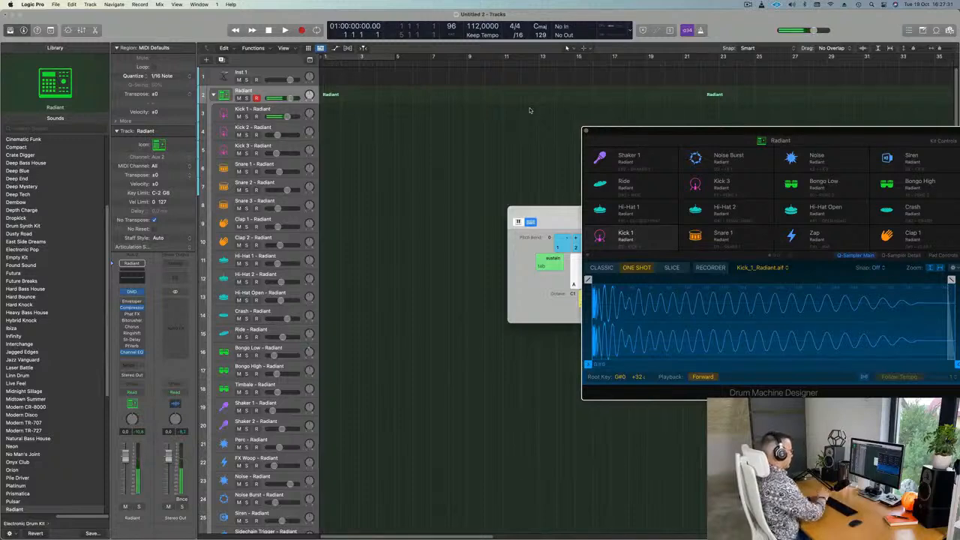
Record a one-bar pattern of four kicks on the Radiant track and show it in the Piano Roll
key(r)
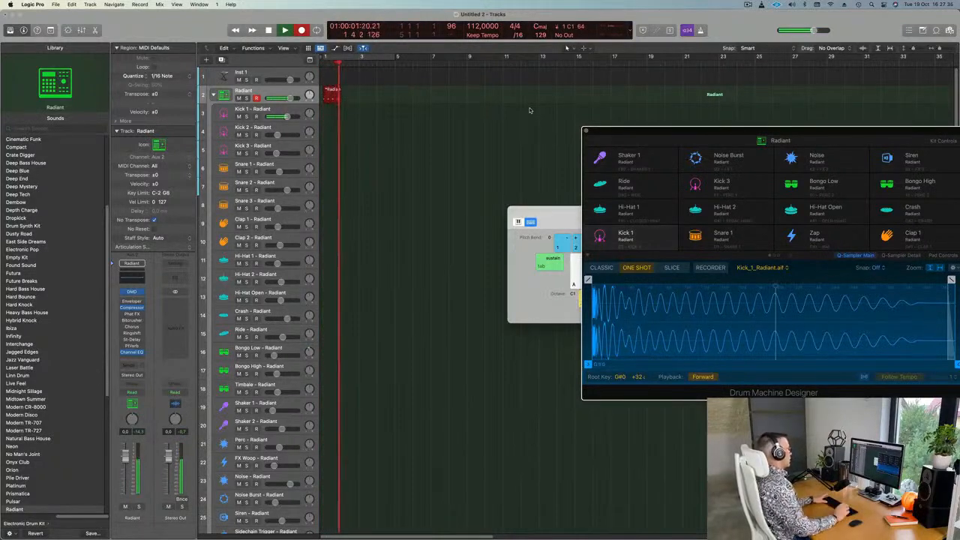
key(space)
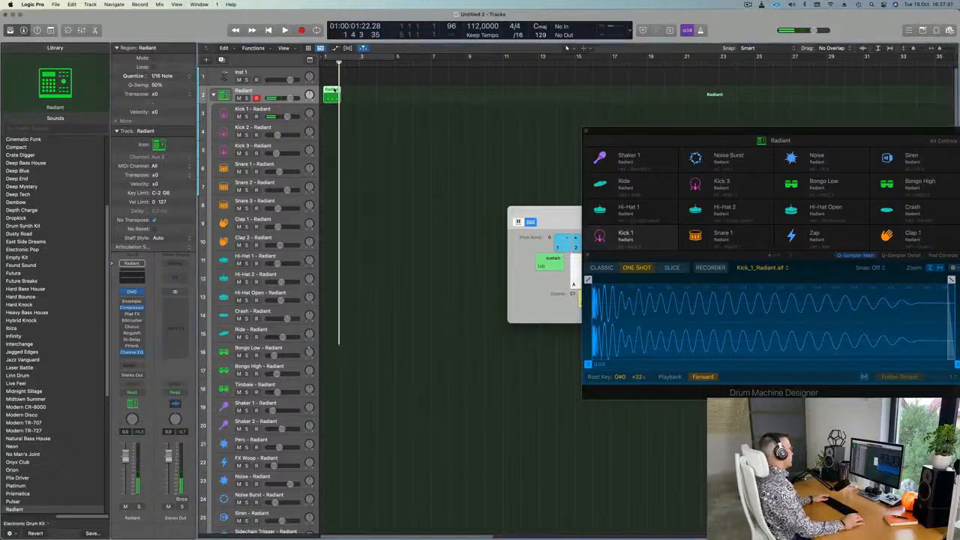
key(p)
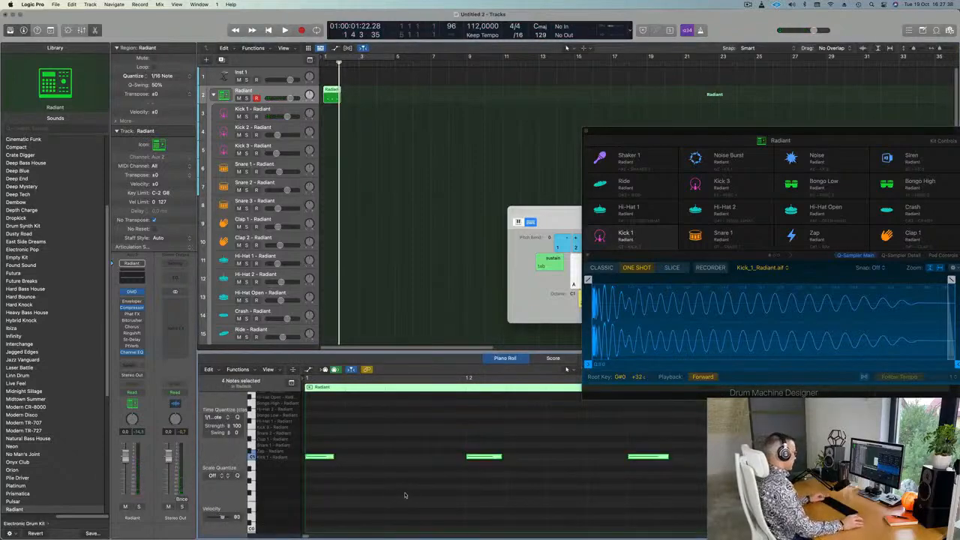
scroll(402, 488, left, 2)
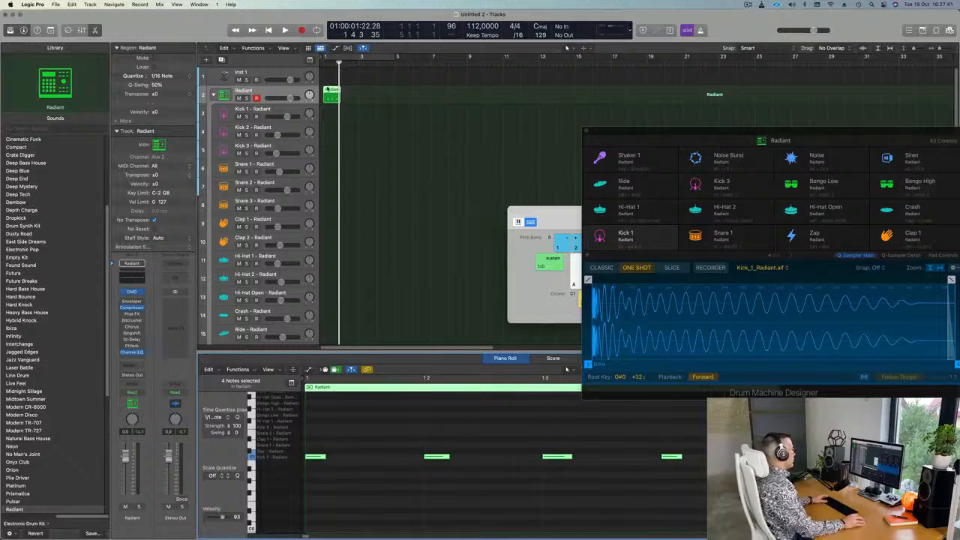
With playback cycling over bars 1 to 4, move the recorded region to the Kick 1 track and transpose its notes down one octave
key(c)
key(space)
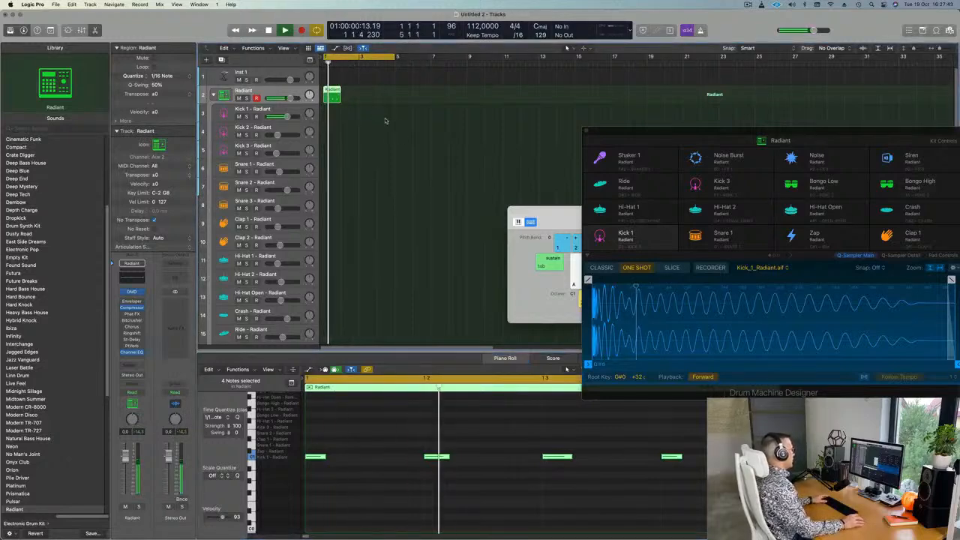
drag(332, 92, 332, 113)
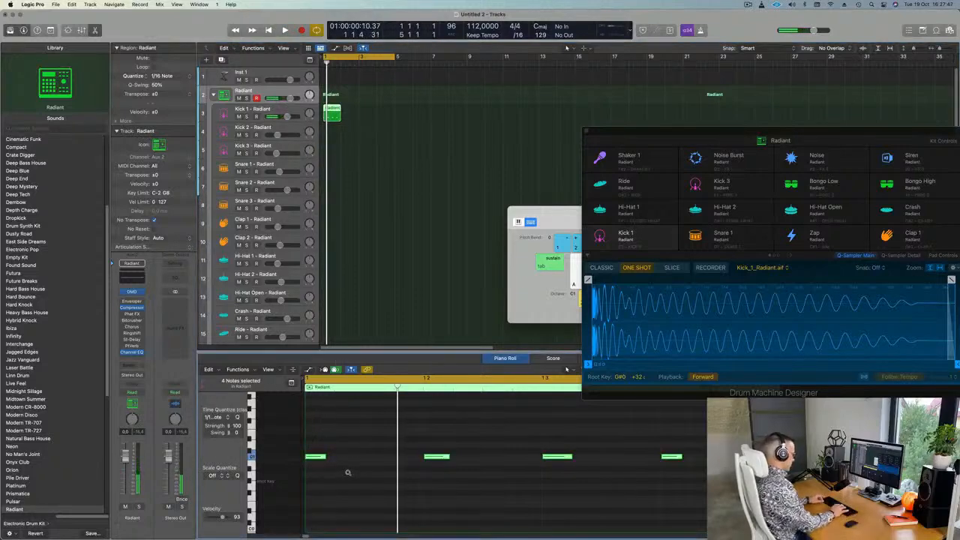
key(alt+shift+Down)
key(space)
key(space)
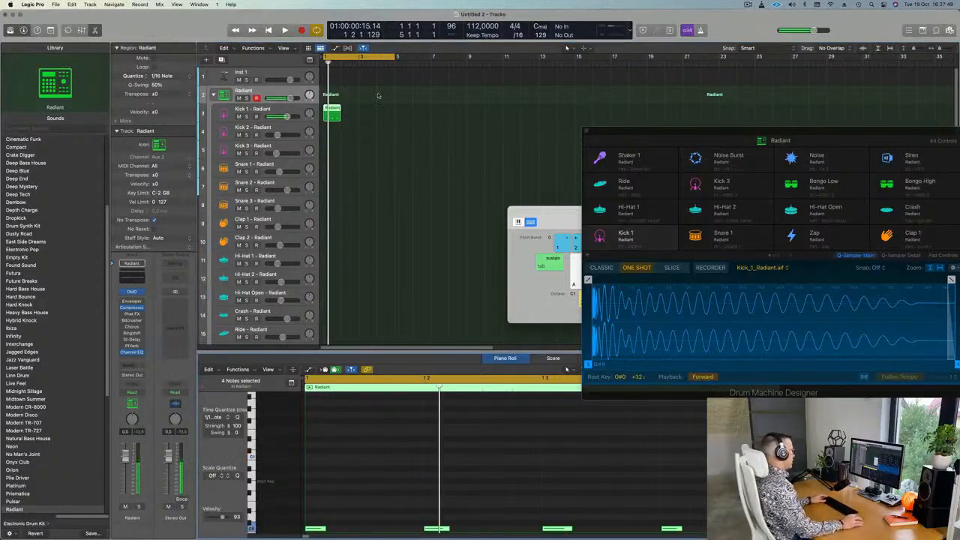
Repeat the one-bar Kick 1 region three times so it fills bars 1 to 4
click(362, 115)
click(338, 118)
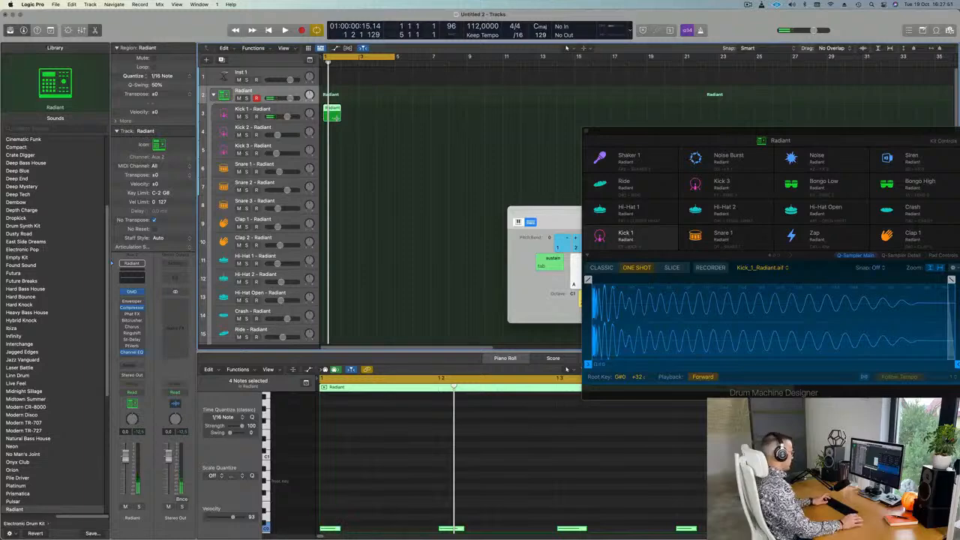
key(super+r)
key(super+r)
key(space)
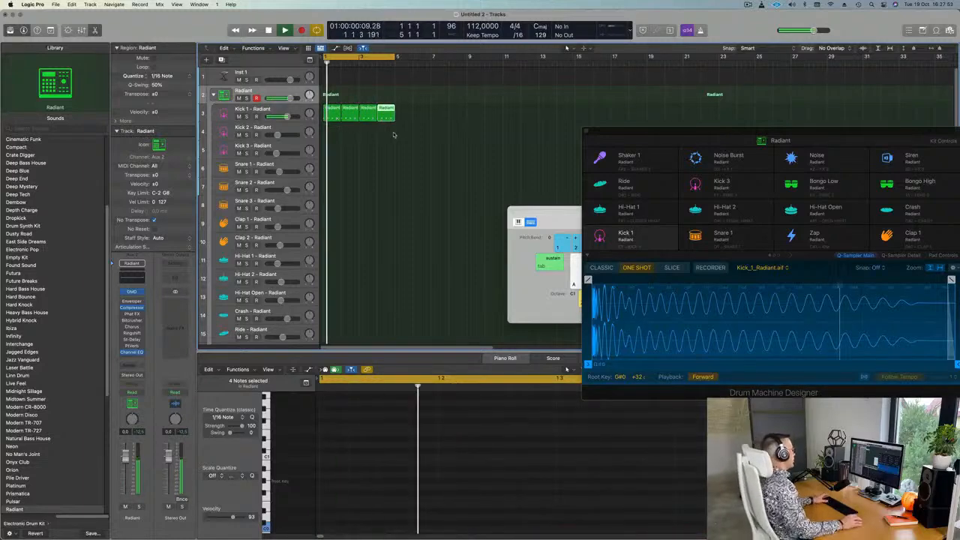
Select the Kick 1 track and lower its channel volume, checking the level against the playing loop
click(394, 134)
click(266, 111)
key(space)
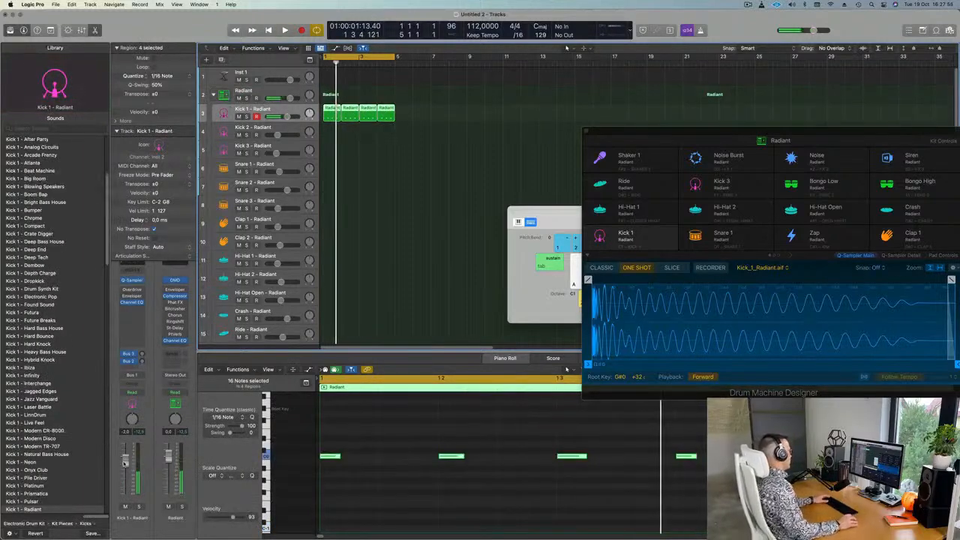
key(space)
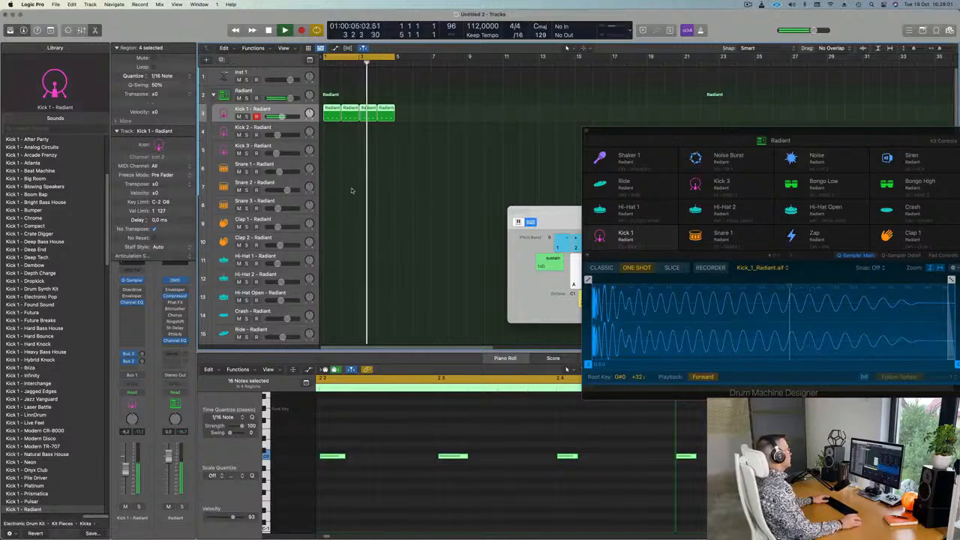
scroll(350, 193, down, 1)
scroll(350, 193, down, 1)
key(space)
scroll(350, 192, up, 2)
click(418, 169)
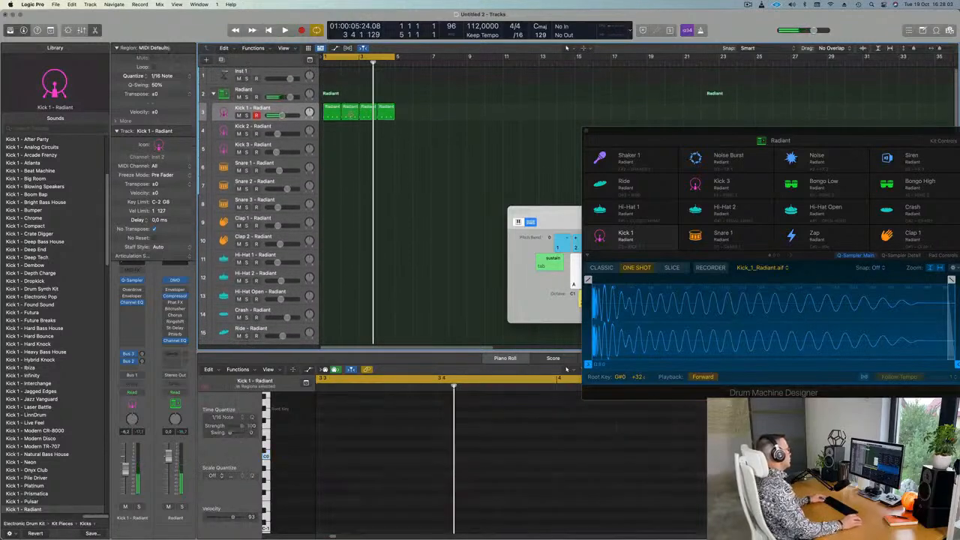
Copy the first kick region to the Hi-Hat 1 track, then shift its notes an eighth note later and raise them to C3
drag(337, 110, 328, 257)
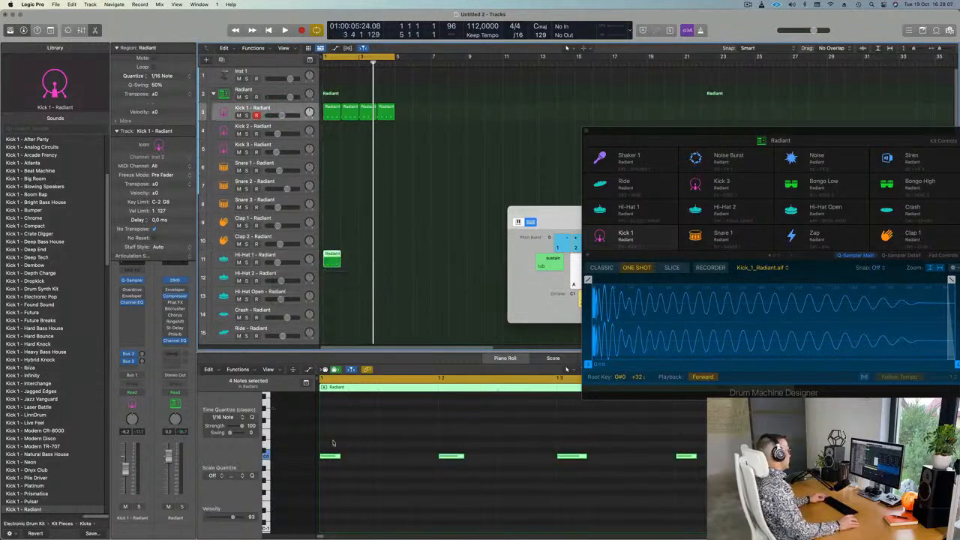
drag(330, 439, 678, 511)
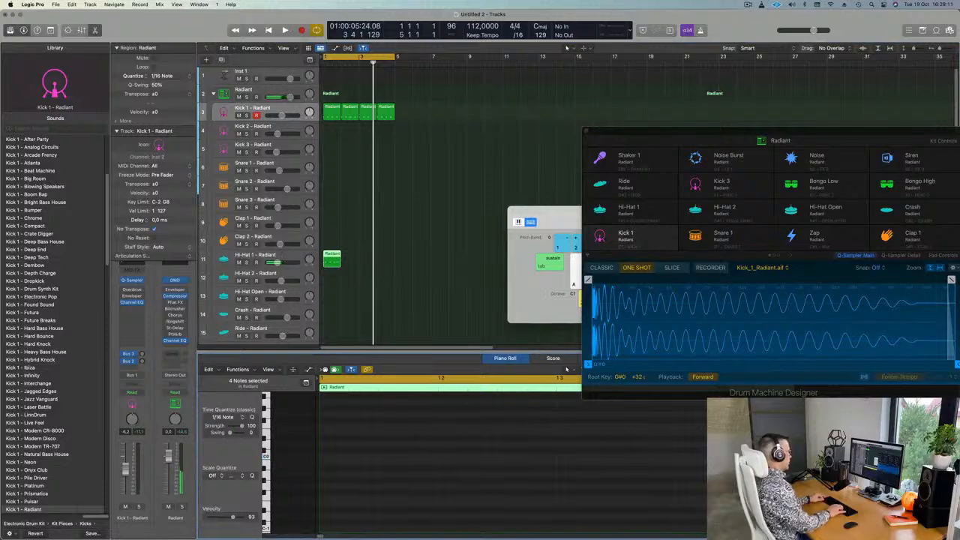
drag(364, 262, 332, 265)
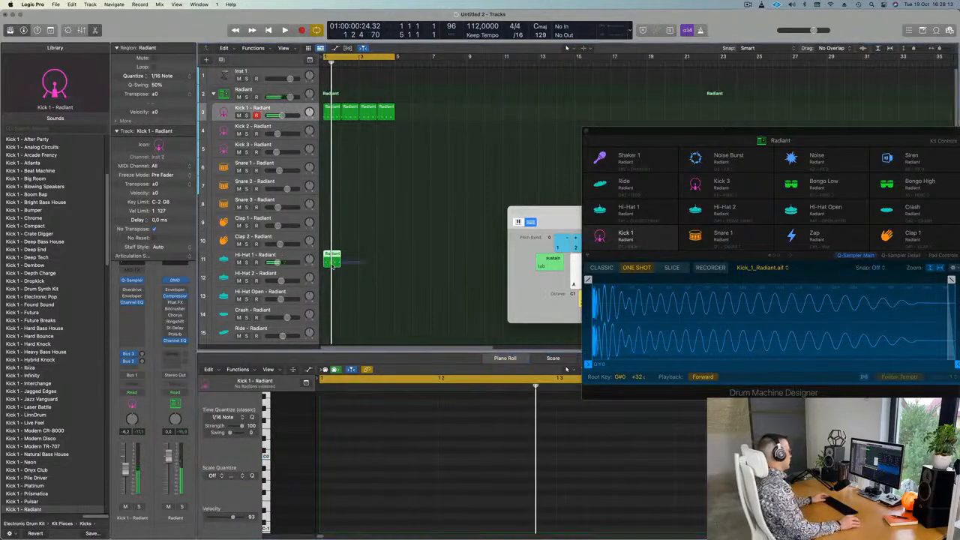
Repeat the offbeat Hi-Hat 1 region three times so it fills bars 1 to 4
key(super+r)
key(super+r)
key(super+r)
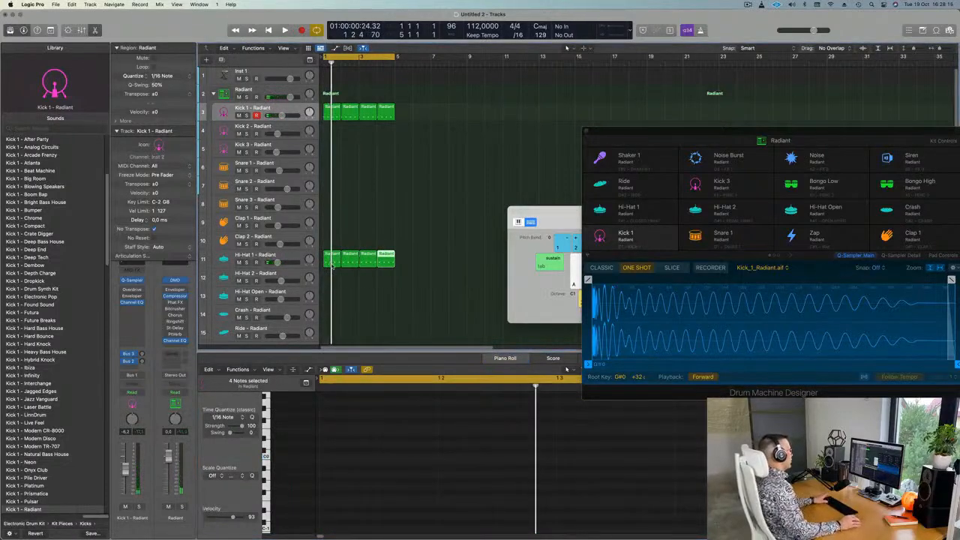
Play the loop and lower the Hi-Hat 1 channel volume to about -22 dB
key(space)
click(275, 258)
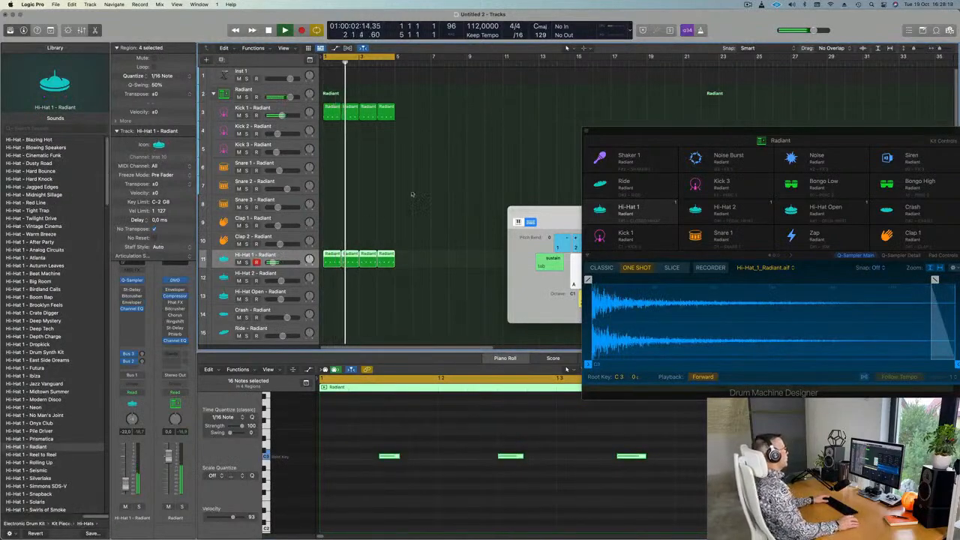
scroll(411, 195, down, 3)
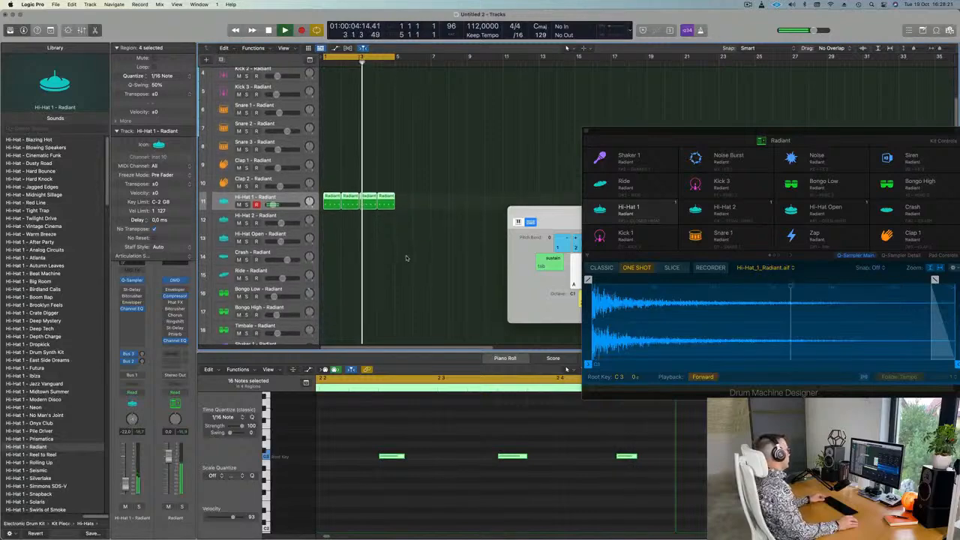
scroll(416, 251, down, 3)
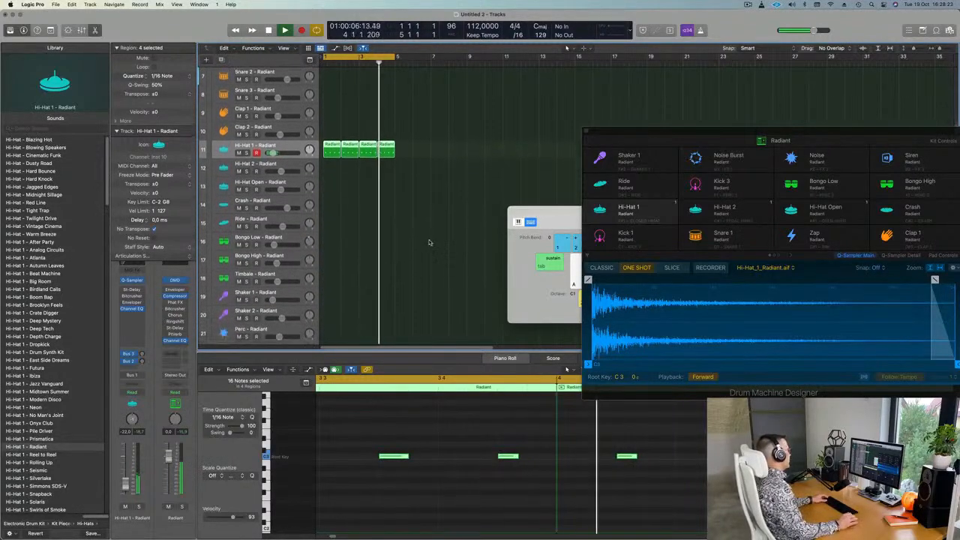
key(space)
Move the first Hi-Hat 1 region to the Bongo High track and delete every note except the first
click(331, 143)
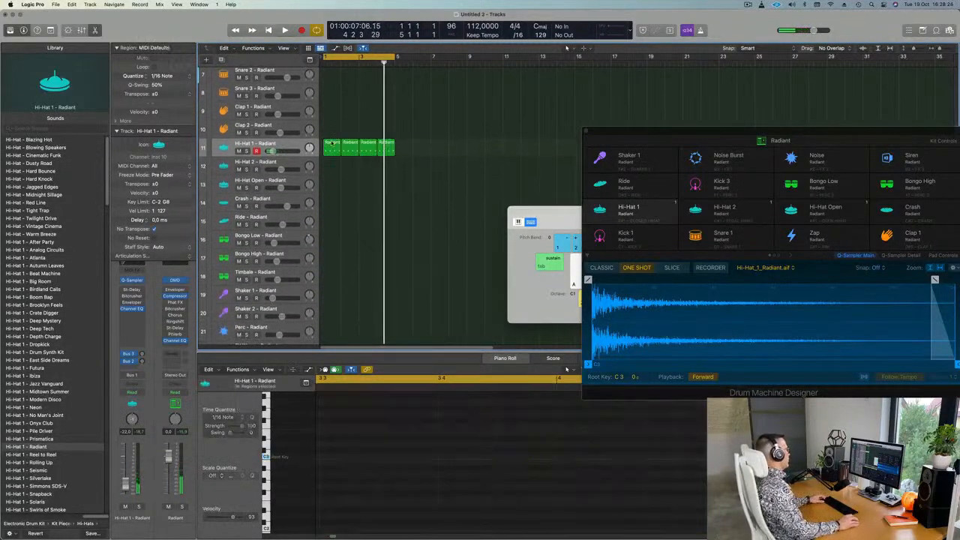
drag(331, 146, 331, 257)
key(space)
drag(419, 426, 675, 510)
key(Delete)
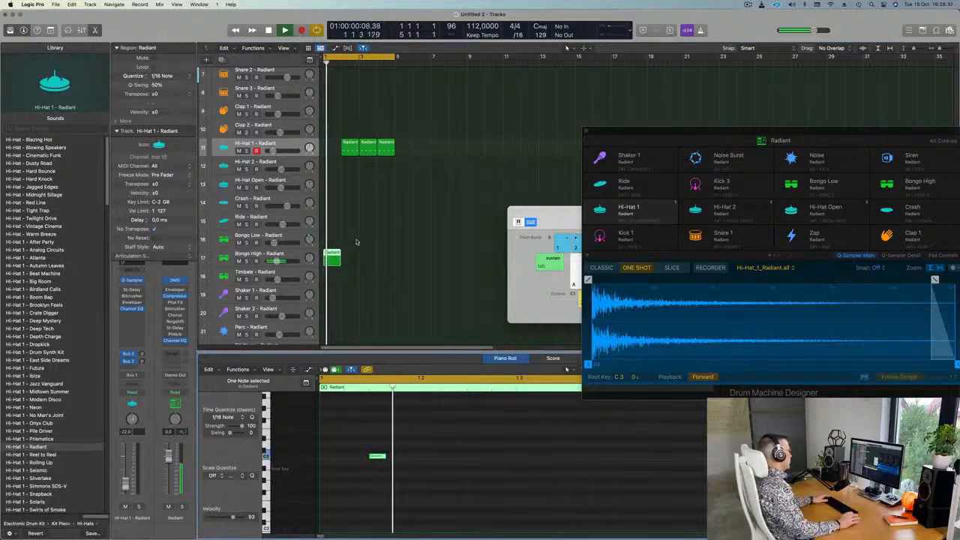
Copy a Hi-Hat 1 region back into bar 1 and repeat the Bongo High region three times to fill bars 1 to 4
mouse_move(351, 144)
mouse_down()
mouse_move(334, 147)
mouse_move(346, 148)
mouse_up()
click(330, 258)
key(super+r)
key(super+r)
key(super+r)
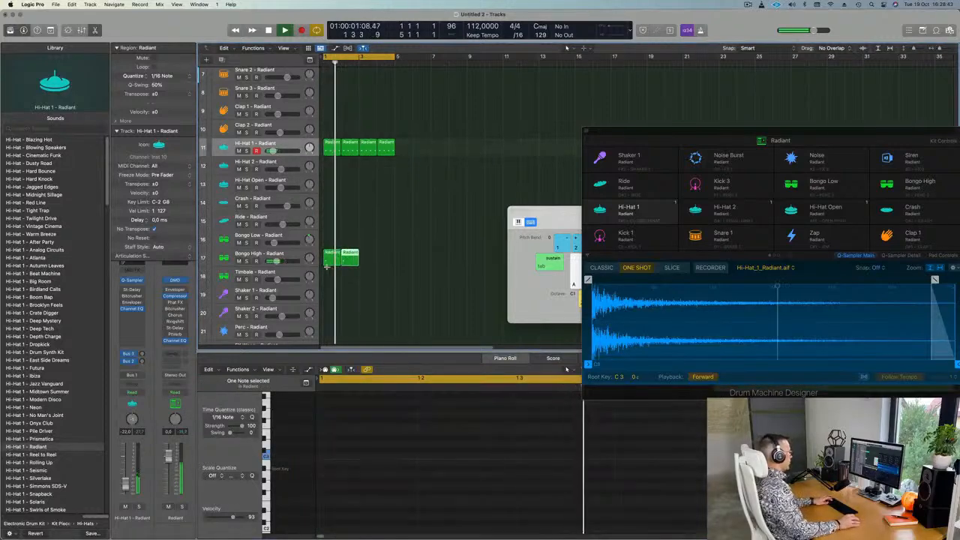
Move the first Bongo High region to the Bongo Low track and shift its single note seven sixteenths later
click(332, 255)
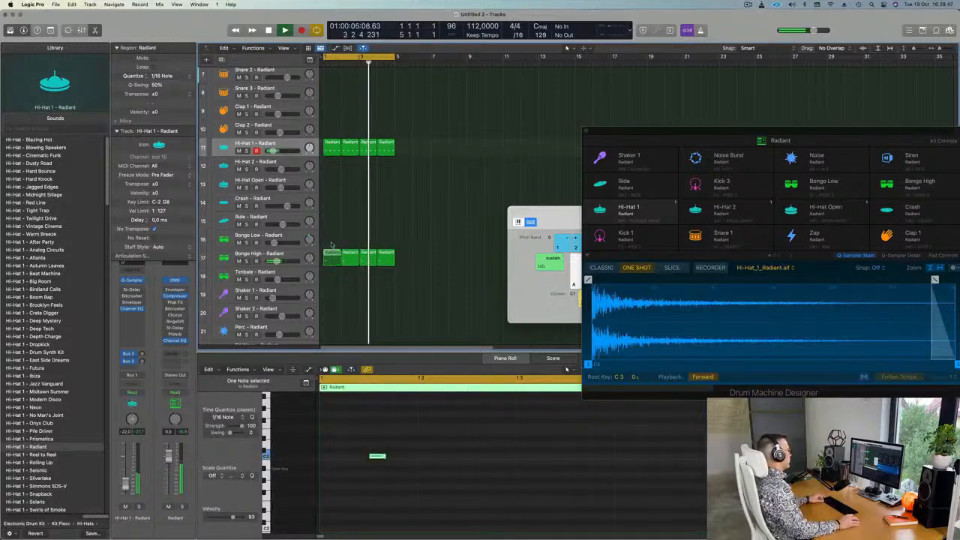
drag(331, 245, 331, 238)
drag(356, 424, 434, 480)
key(alt+Right)
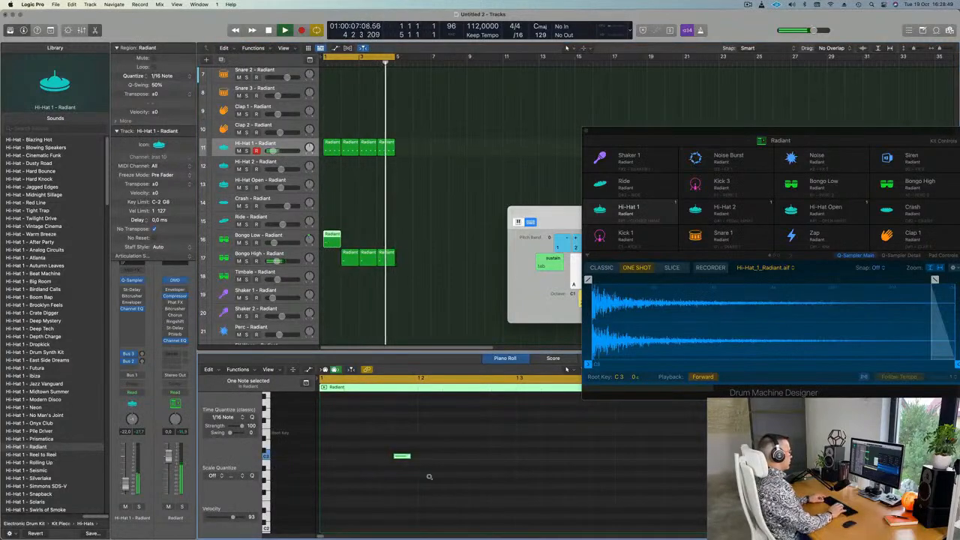
key(alt+Right)
key(alt+Right)
key(alt+Right)
key(alt+Right)
key(alt+Right)
key(alt+Right)
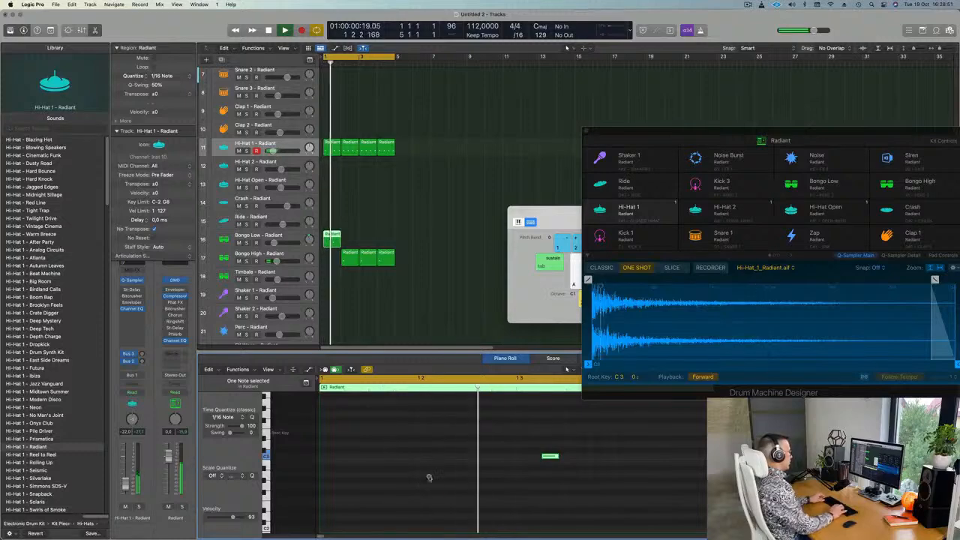
Copy the bar 2 Bongo High region back into bar 1 and repeat the Bongo Low region three times to fill bars 1 to 4
mouse_move(350, 257)
mouse_down()
mouse_move(330, 258)
mouse_move(350, 257)
mouse_up()
click(333, 239)
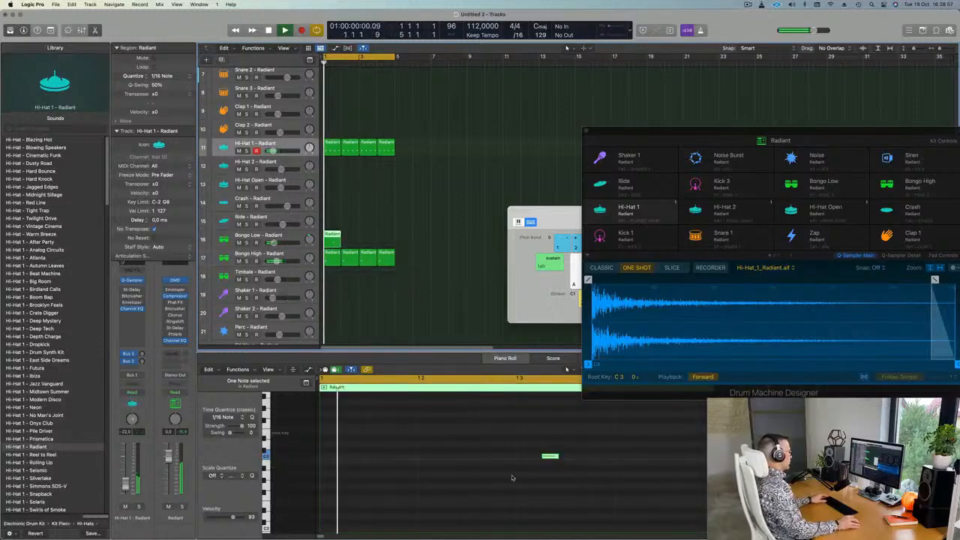
ctrl+alt+click(582, 476)
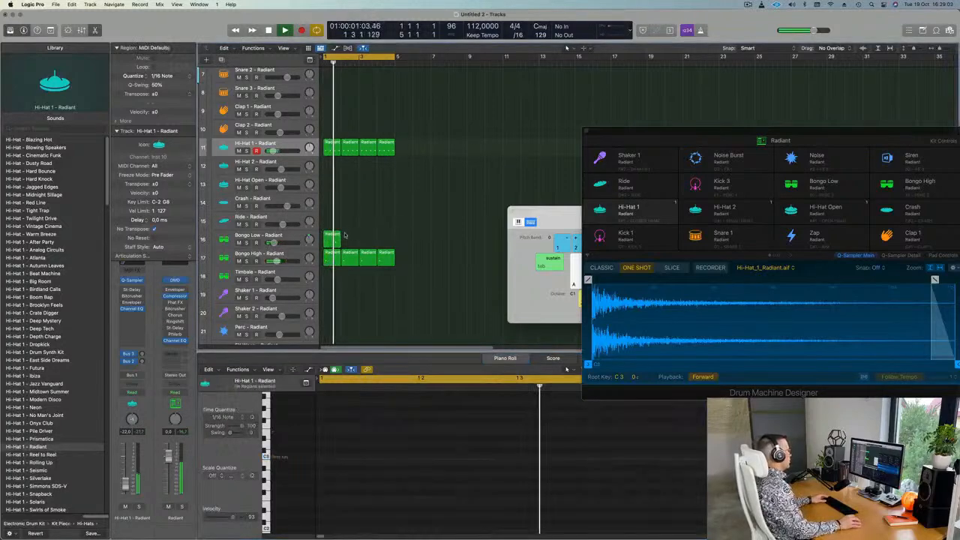
key(super+r)
key(super+r)
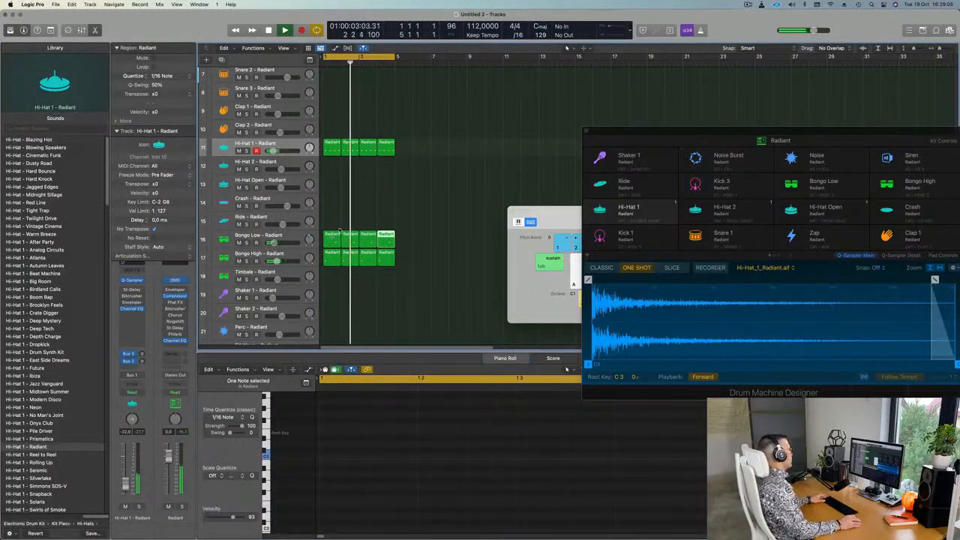
Copy the first Kick 1 region to bar 1 of the Clap 1 track
scroll(344, 229, up, 5)
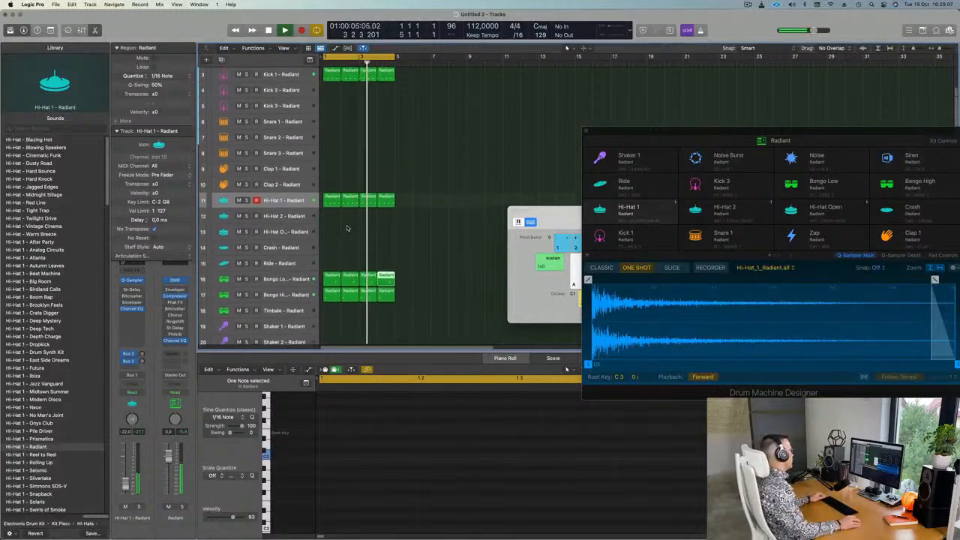
scroll(347, 228, up, 2)
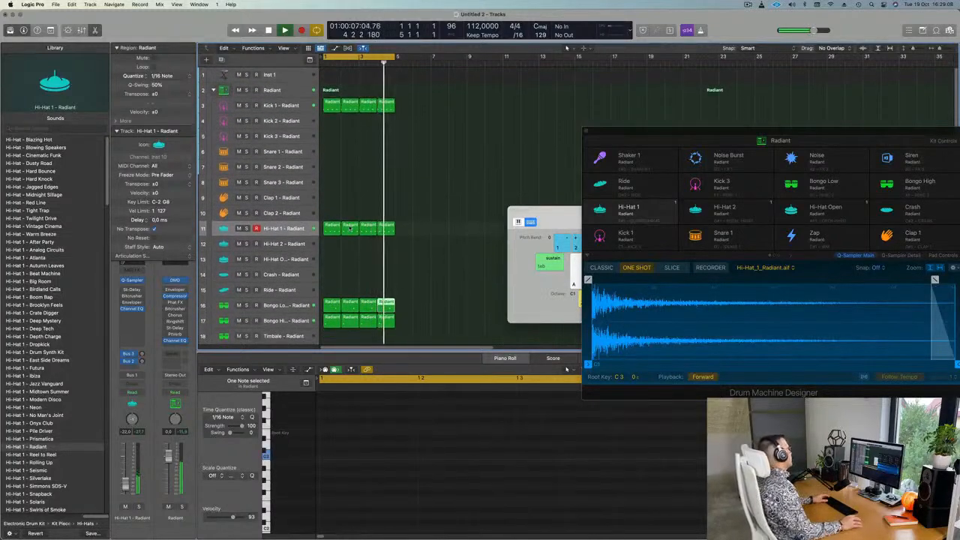
key(space)
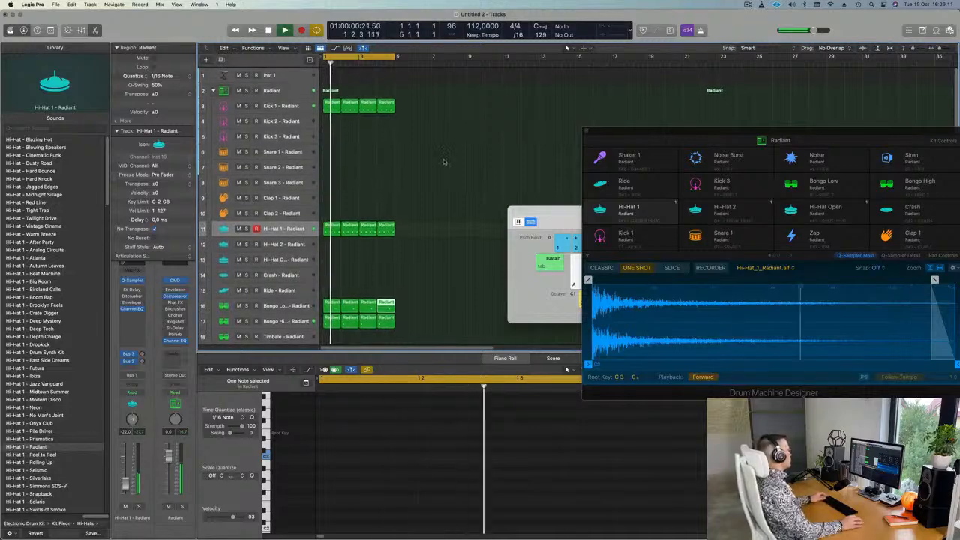
click(333, 103)
drag(331, 105, 330, 200)
key(space)
key(space)
Delete the first and third notes of the Clap 1 region and transpose the two remaining notes upward
drag(336, 443, 670, 488)
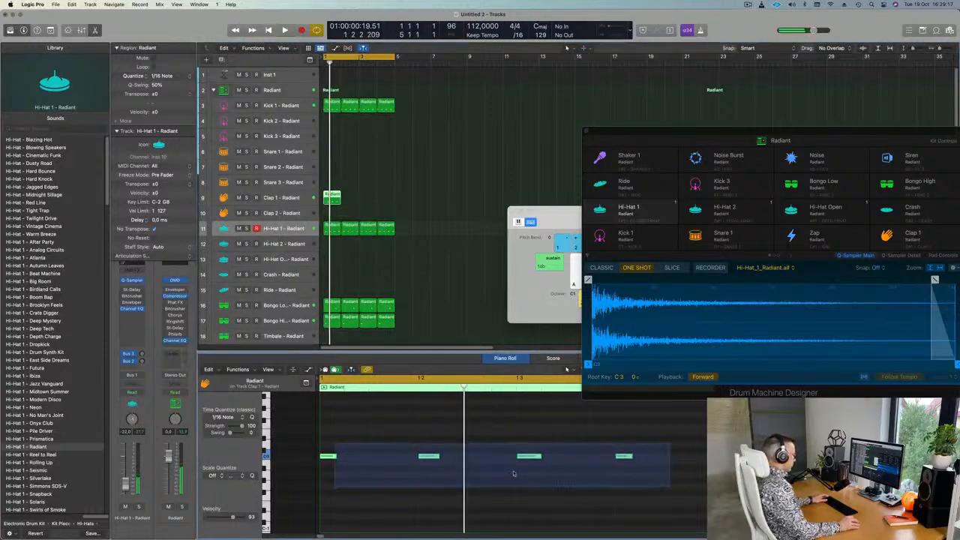
drag(364, 433, 331, 472)
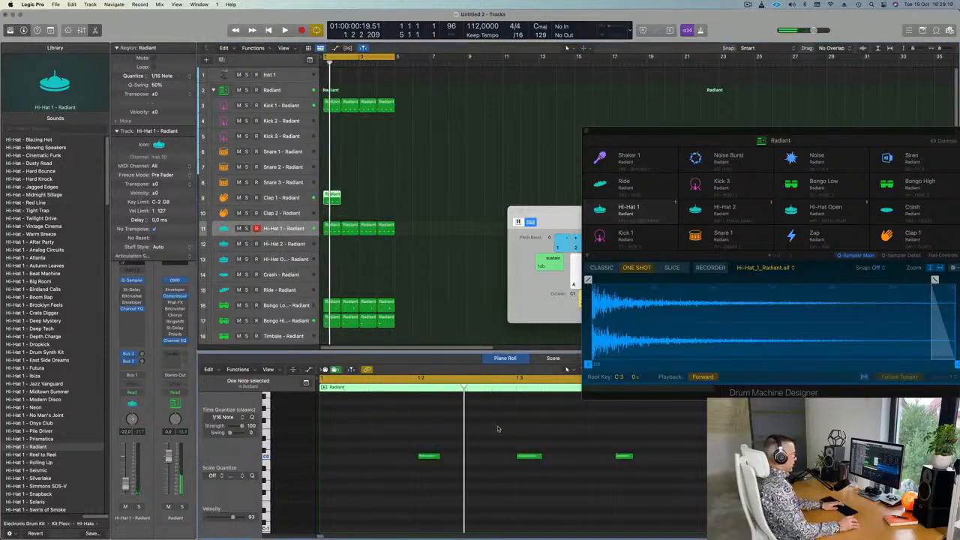
drag(497, 429, 562, 495)
key(Delete)
drag(396, 434, 644, 495)
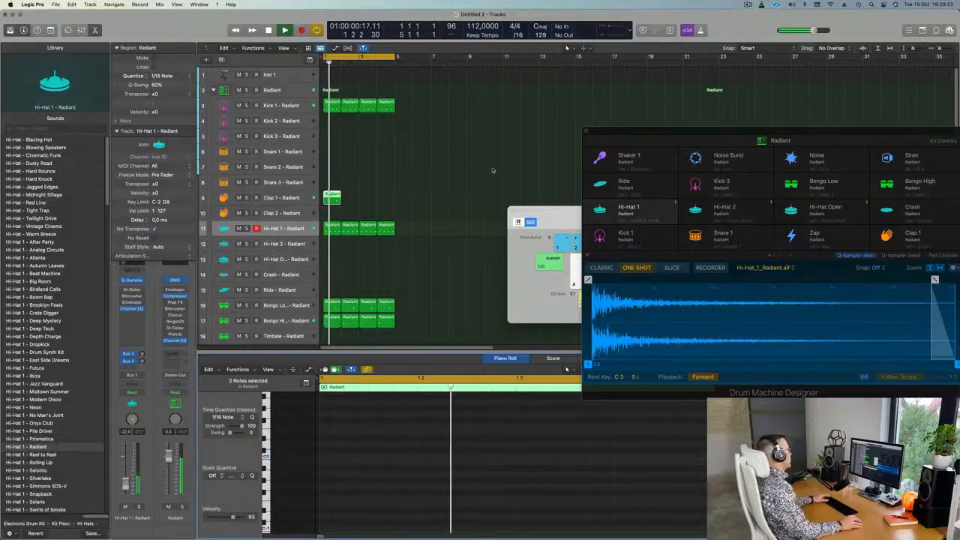
Repeat the Clap 1 region three times to fill bars 1 to 4 and restart playback from bar 1
drag(379, 190, 331, 203)
key(super+r)
key(super+r)
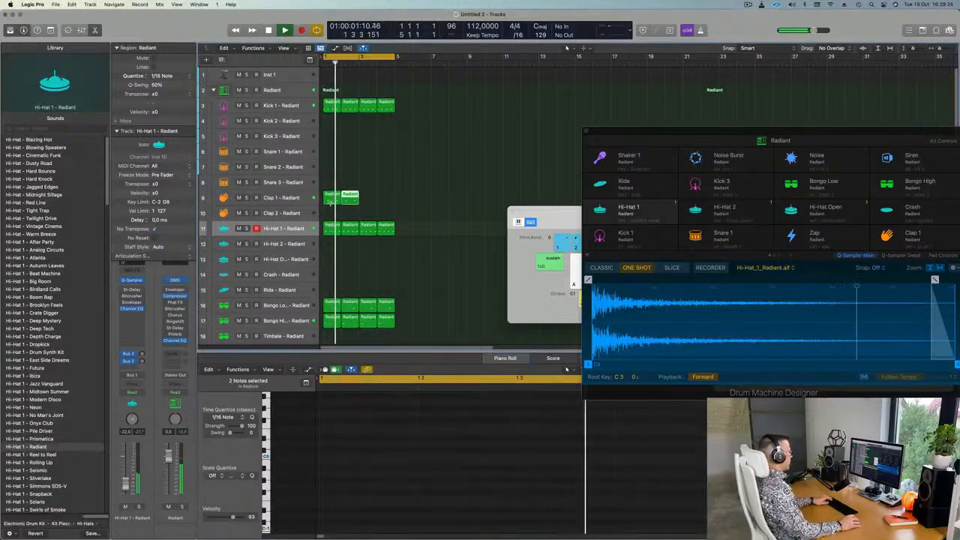
key(super+r)
key(Return)
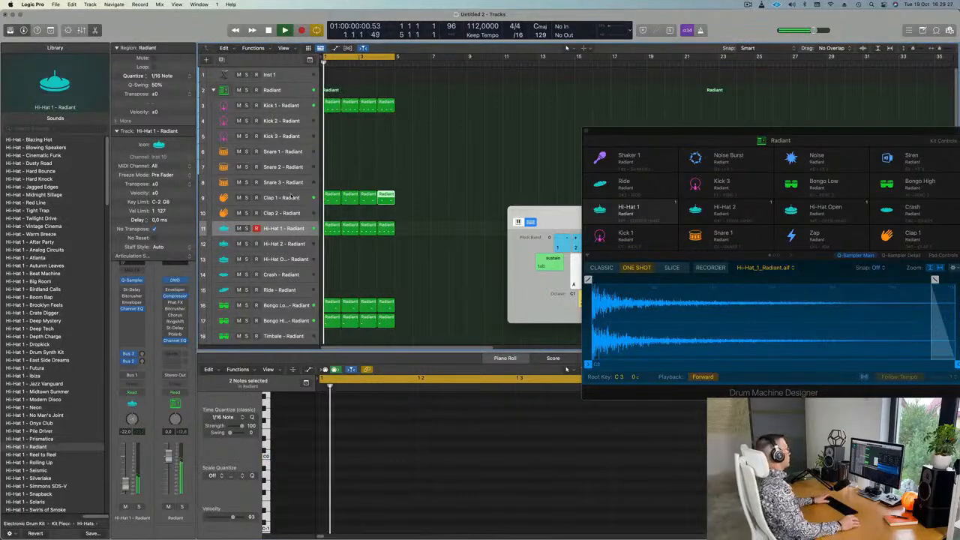
Select the Clap 1 track and listen to the four-bar drum loop from the beginning
click(272, 200)
key(Return)
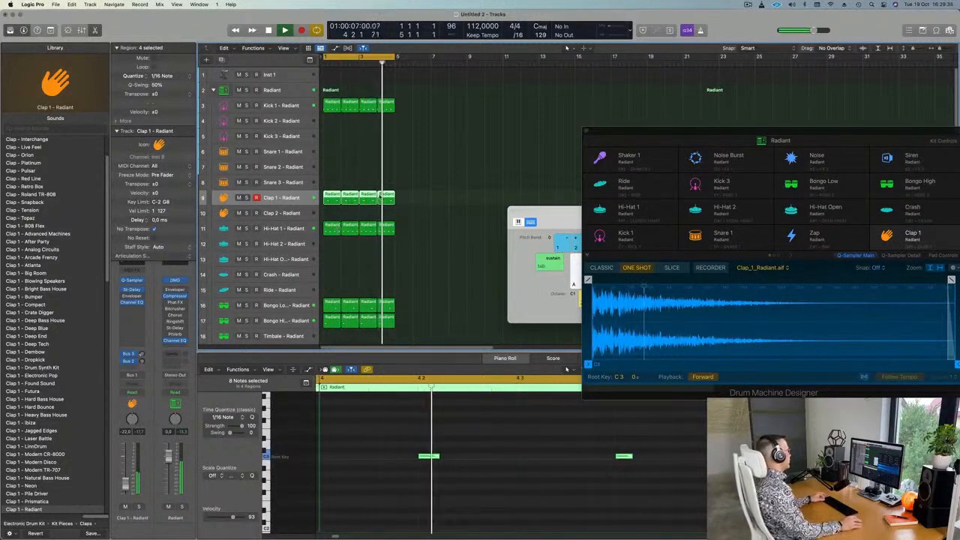
key(super+Up)
key(super+Up)
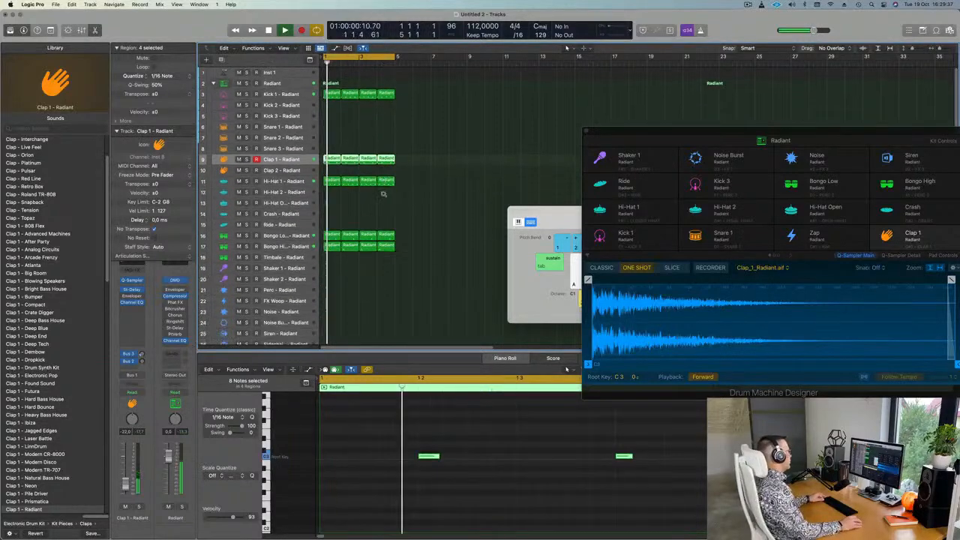
key(super+Up)
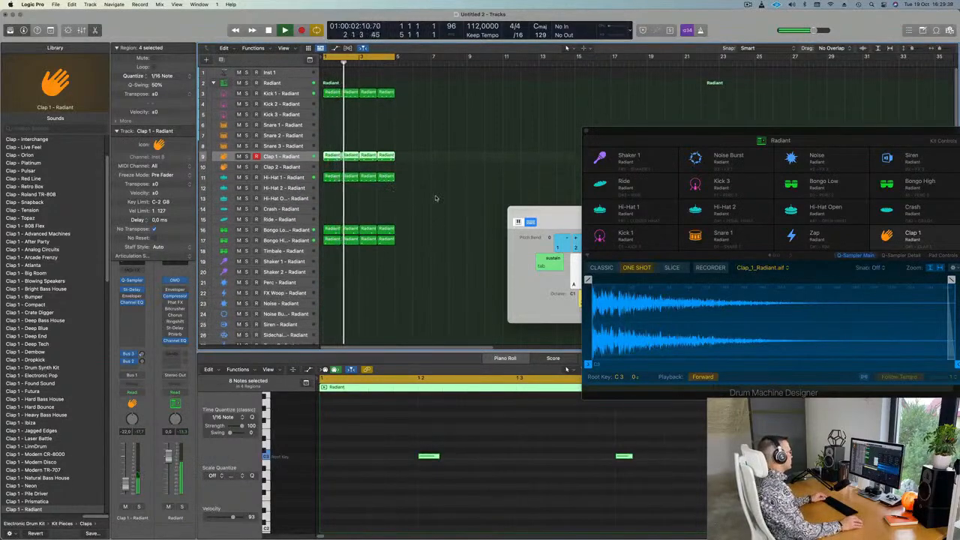
key(super+Up)
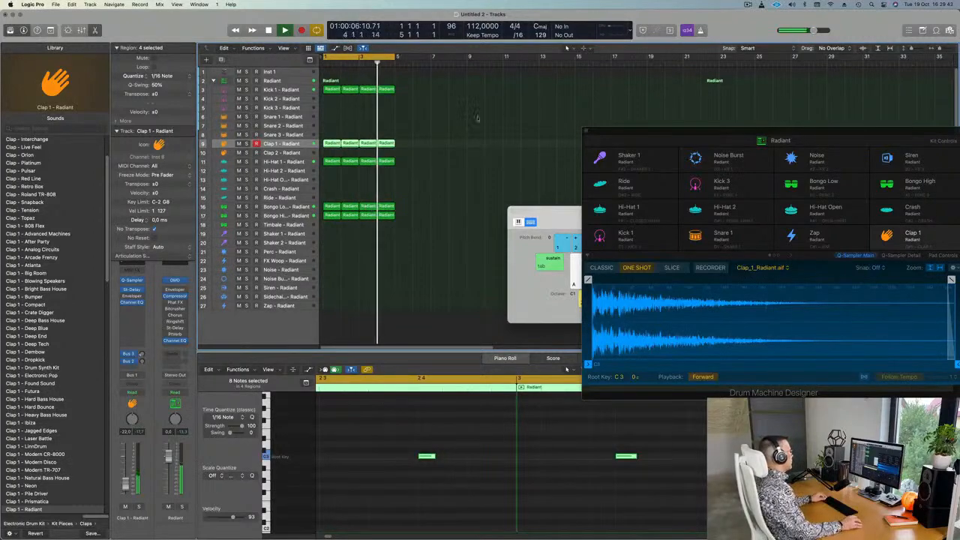
Open the Alchemy instrument of the Inst 1 track and move its window clear of the drum regions
click(291, 71)
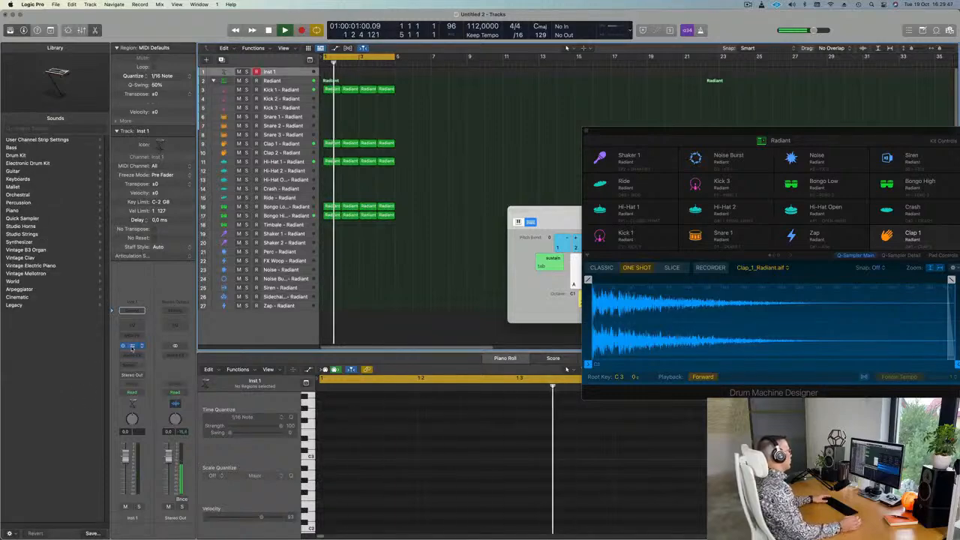
click(132, 347)
drag(477, 125, 819, 134)
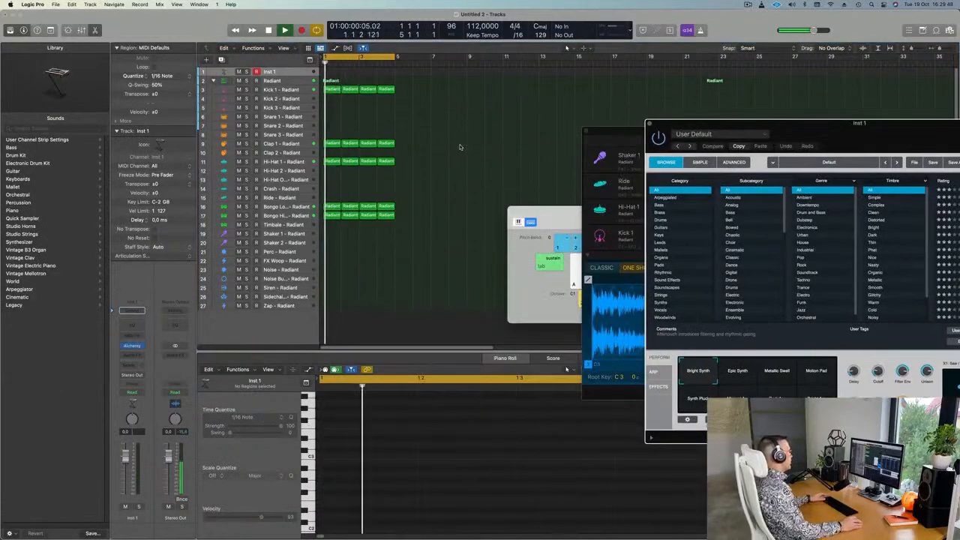
Repeat all drum regions until they fill bars 1 to 16 and extend the cycle range to bar 17
click(460, 147)
key(super+a)
key(super+r)
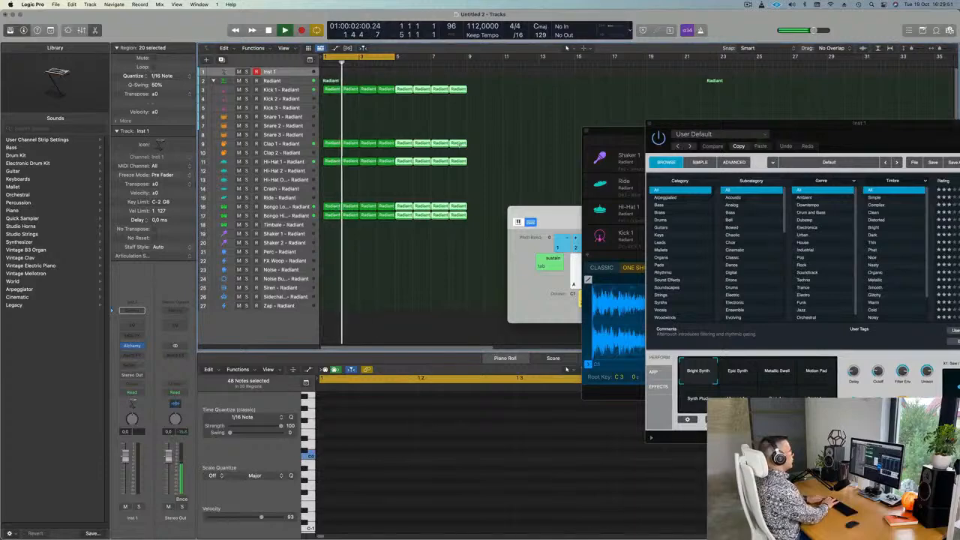
key(super+r)
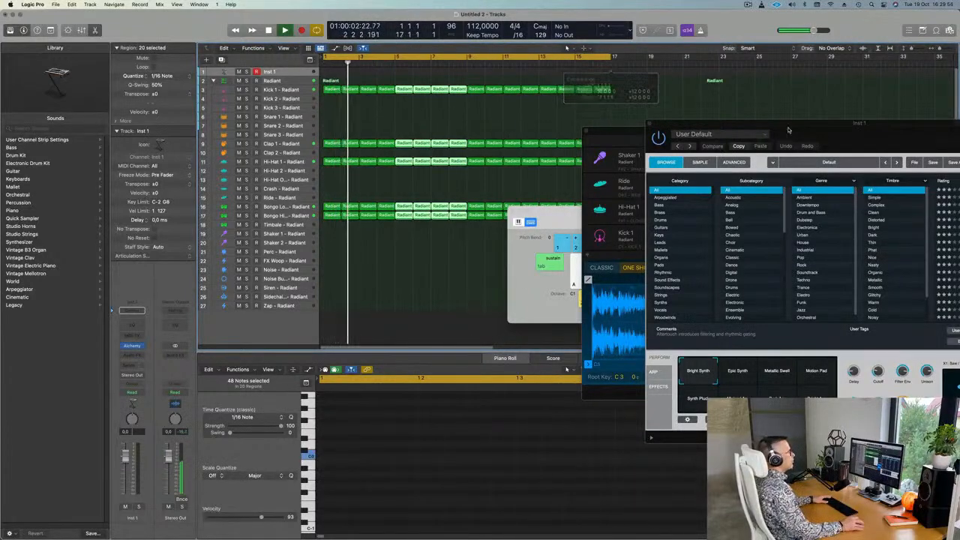
Filter the Alchemy presets to the Bass category and load the Slow Nasty Rise preset
drag(788, 131, 499, 247)
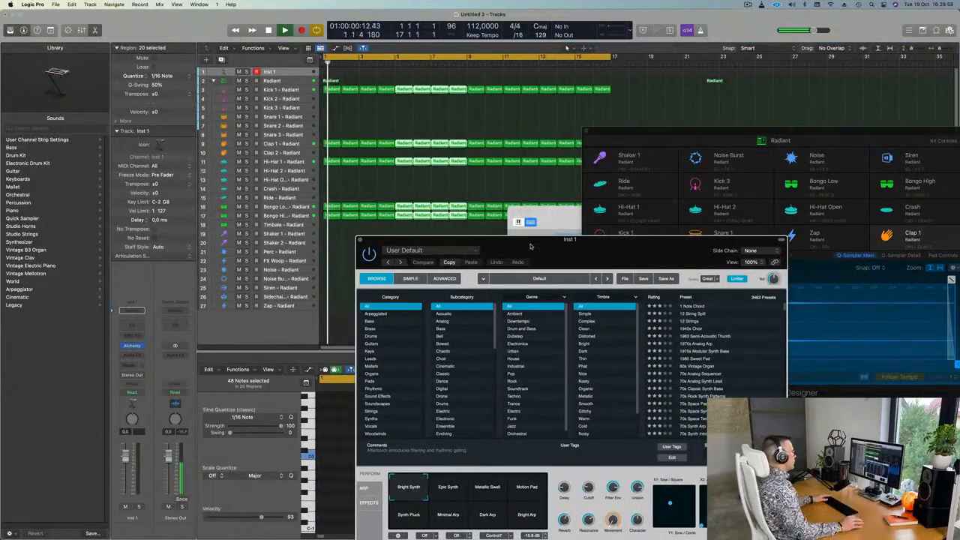
drag(530, 246, 484, 237)
click(321, 313)
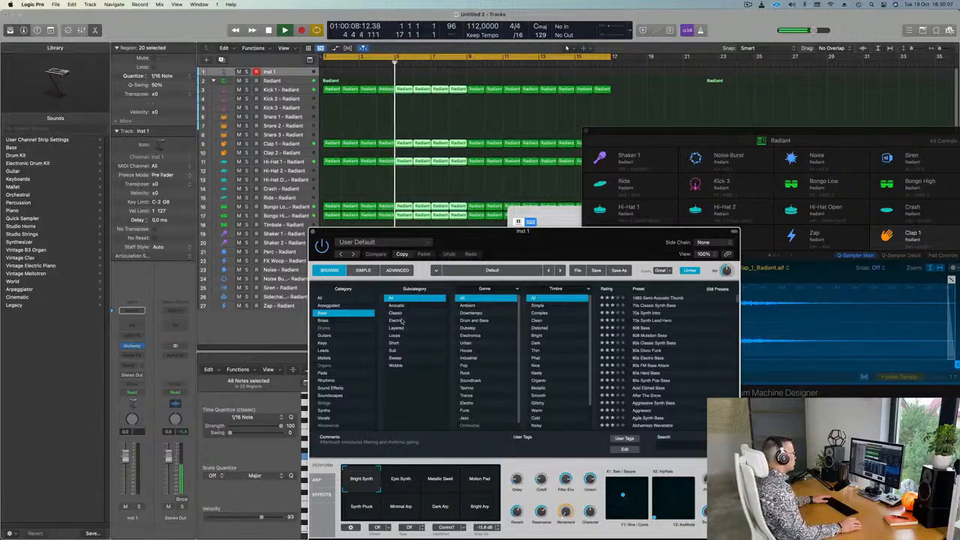
scroll(473, 343, down, 1)
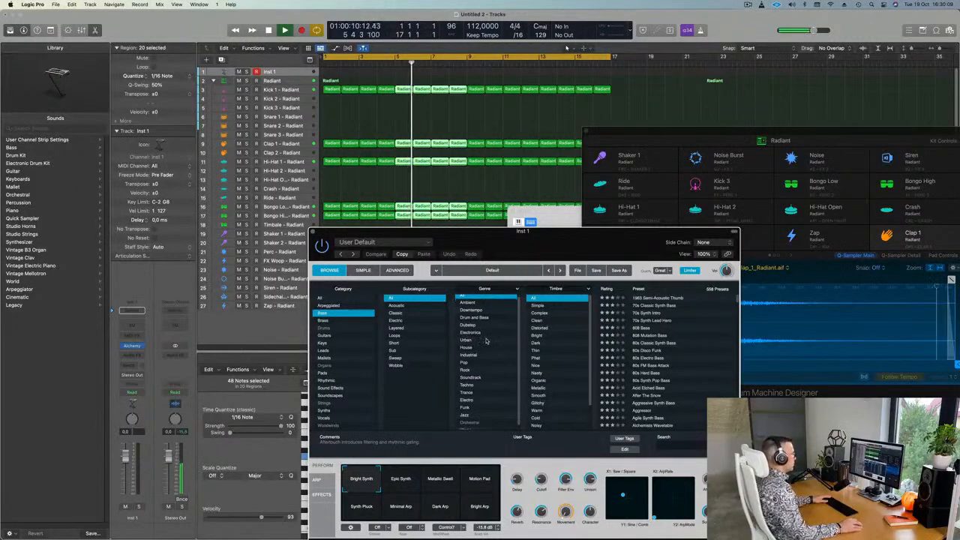
scroll(563, 358, down, 3)
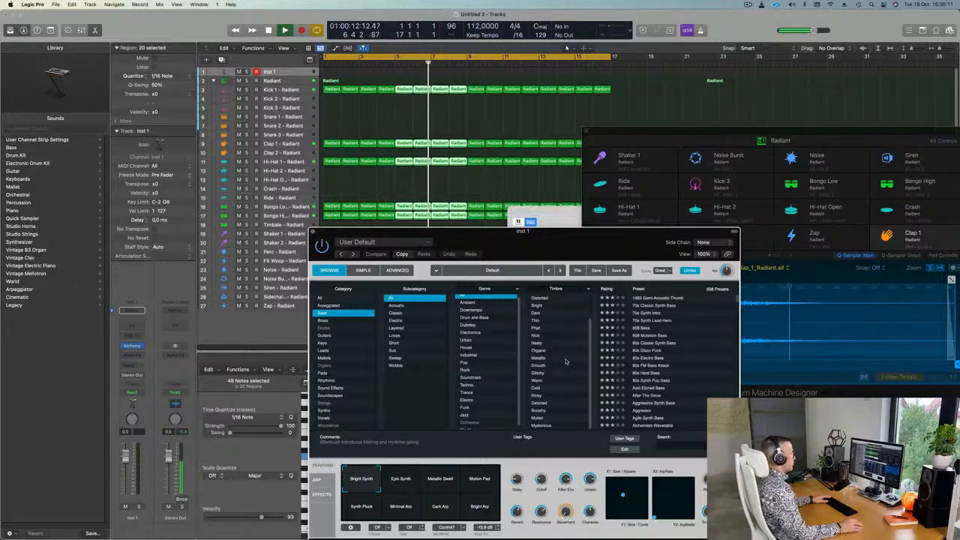
scroll(565, 360, up, 3)
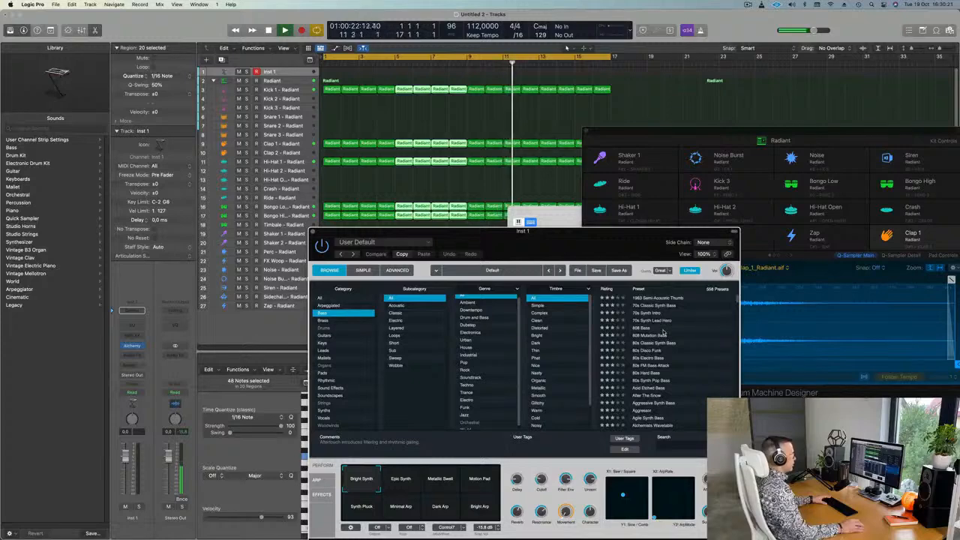
scroll(663, 332, down, 2)
scroll(663, 360, down, 20)
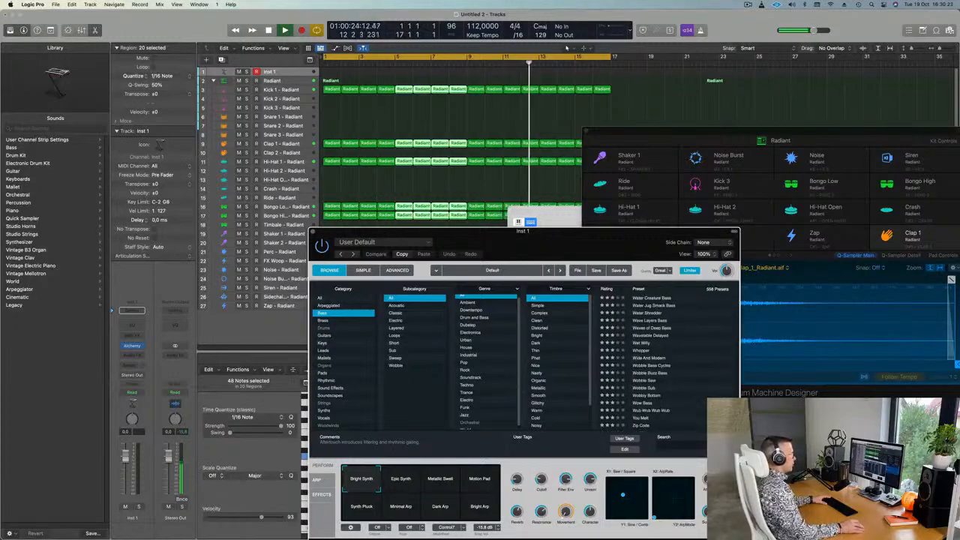
scroll(637, 345, up, 10)
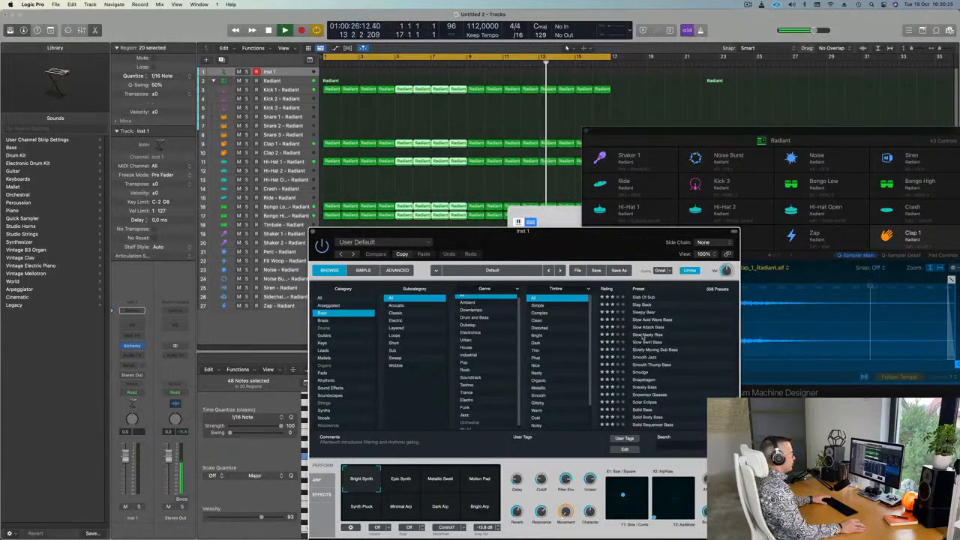
click(643, 336)
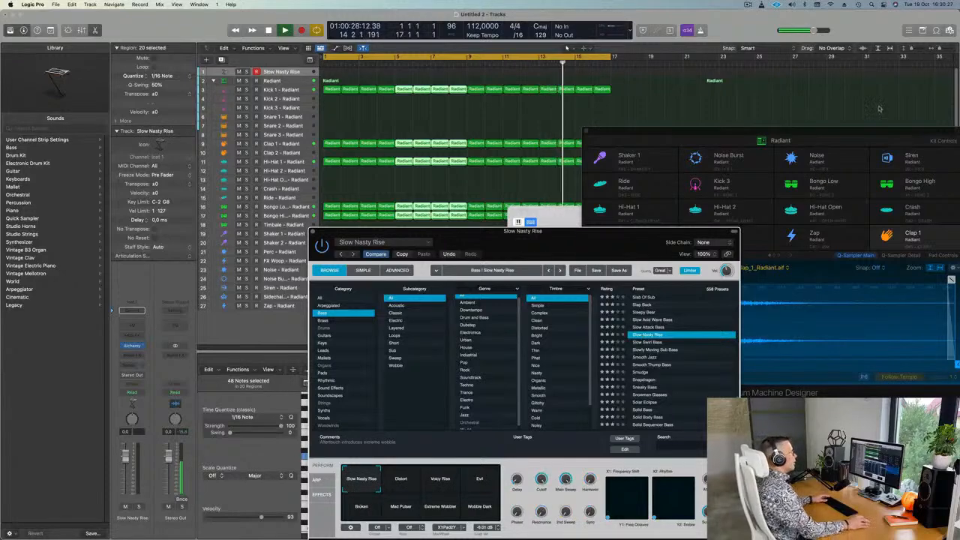
Move the Radiant kit and Musical Typing windows apart so the whole typing keyboard can be seen
drag(756, 132, 797, 207)
drag(575, 216, 584, 140)
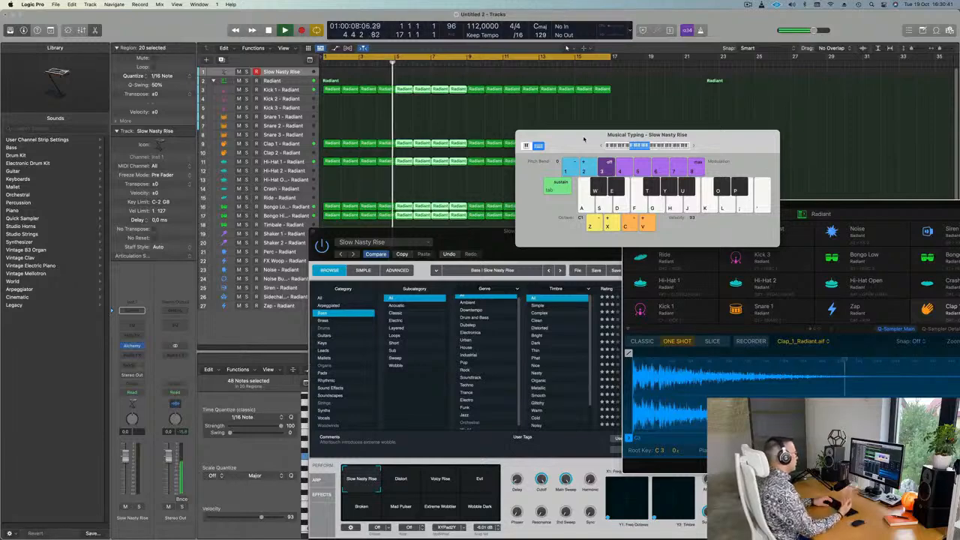
key(f)
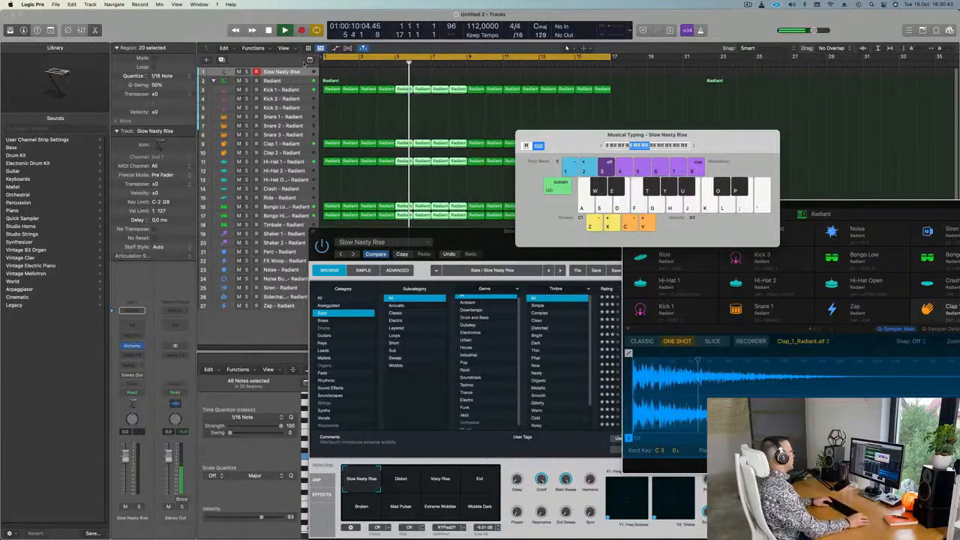
Select the Slow Nasty Rise track, play test notes over the drums and lower its volume to about -20 dB
click(294, 71)
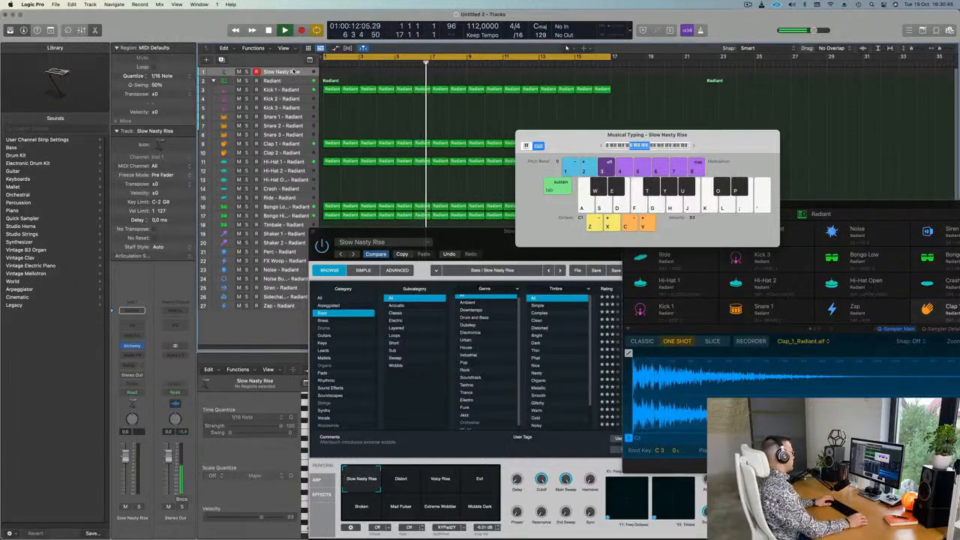
key(h)
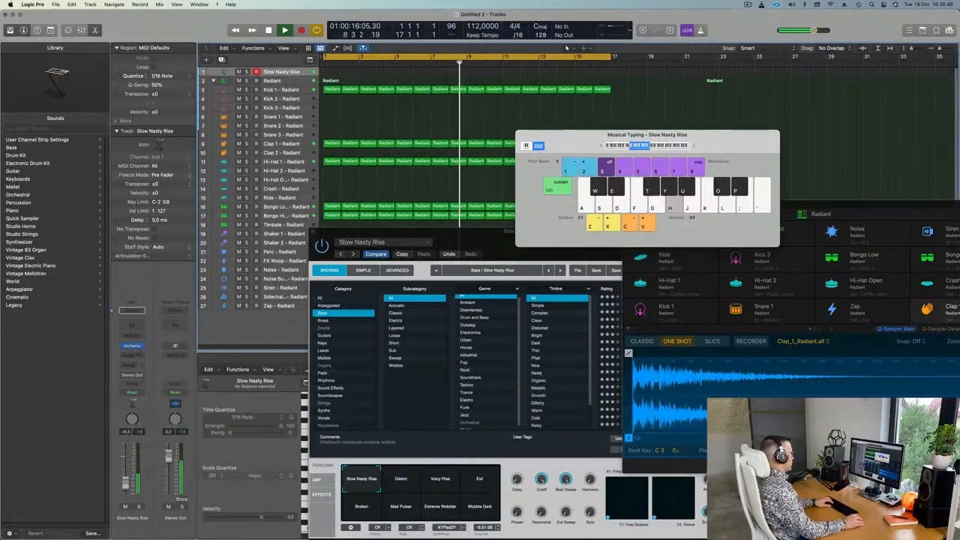
key(j)
key(d)
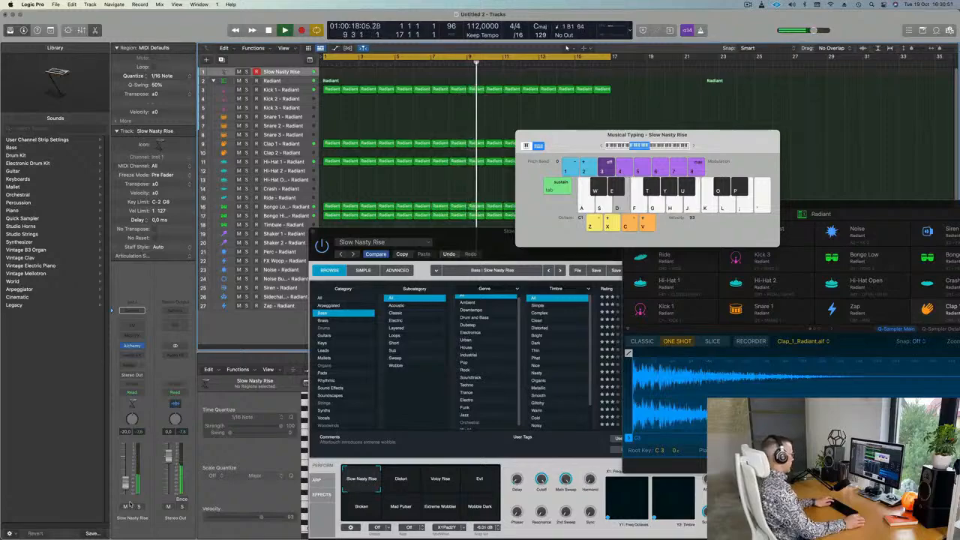
key(semicolon)
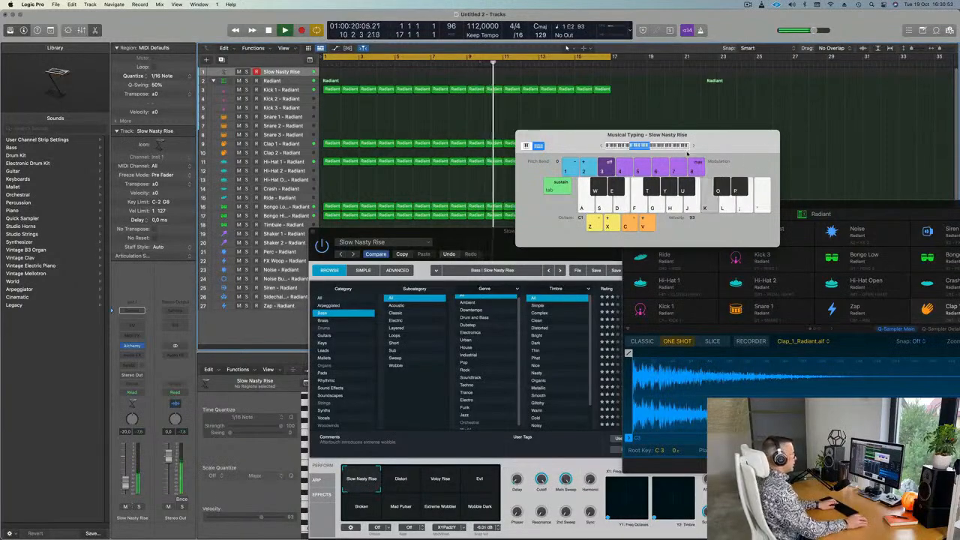
Reposition the Musical Typing and Alchemy windows higher on the screen and play more test notes with the bass sound
drag(647, 135, 744, 52)
drag(528, 241, 588, 85)
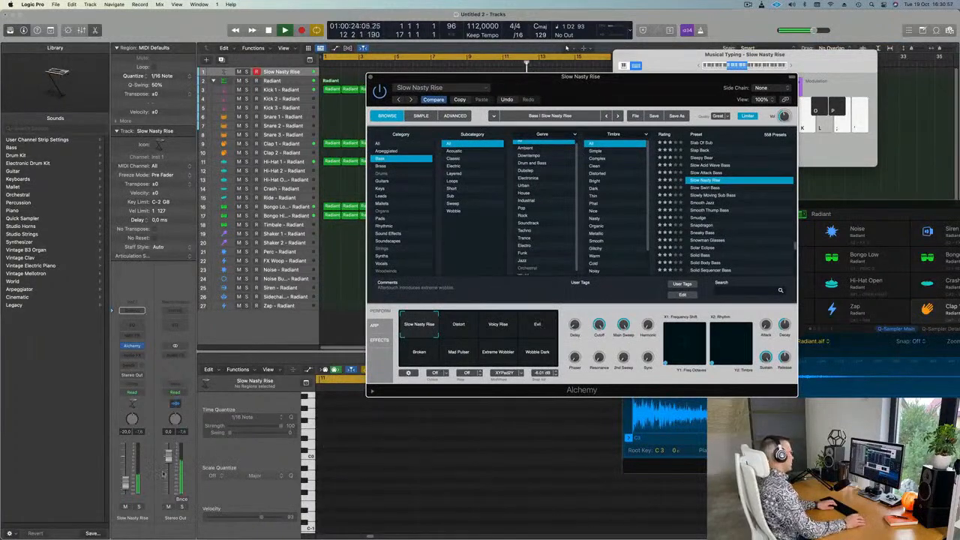
click(124, 482)
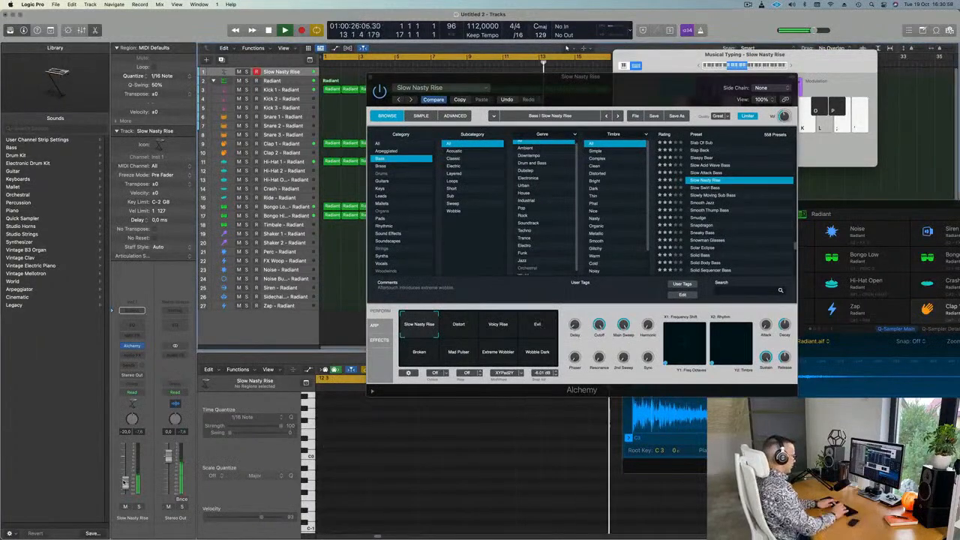
key(apostrophe)
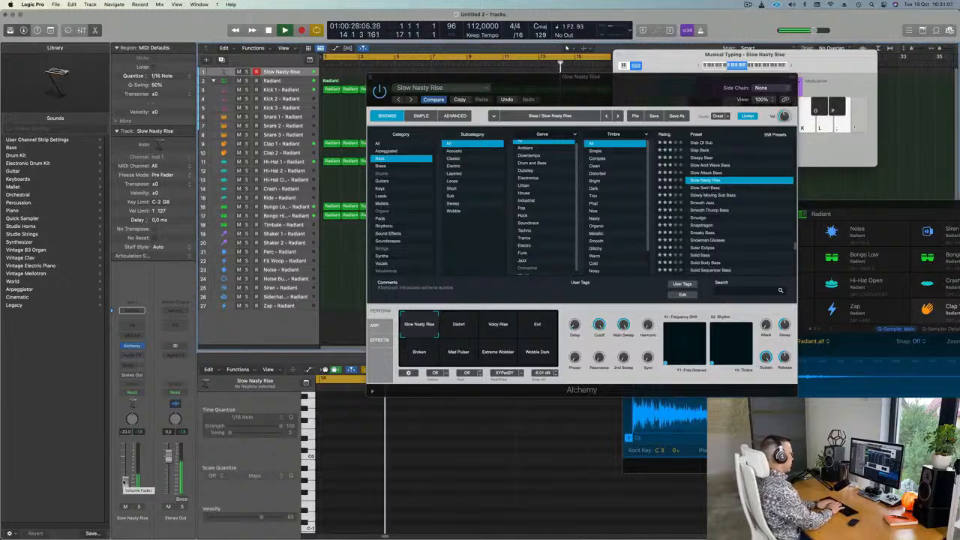
key(l)
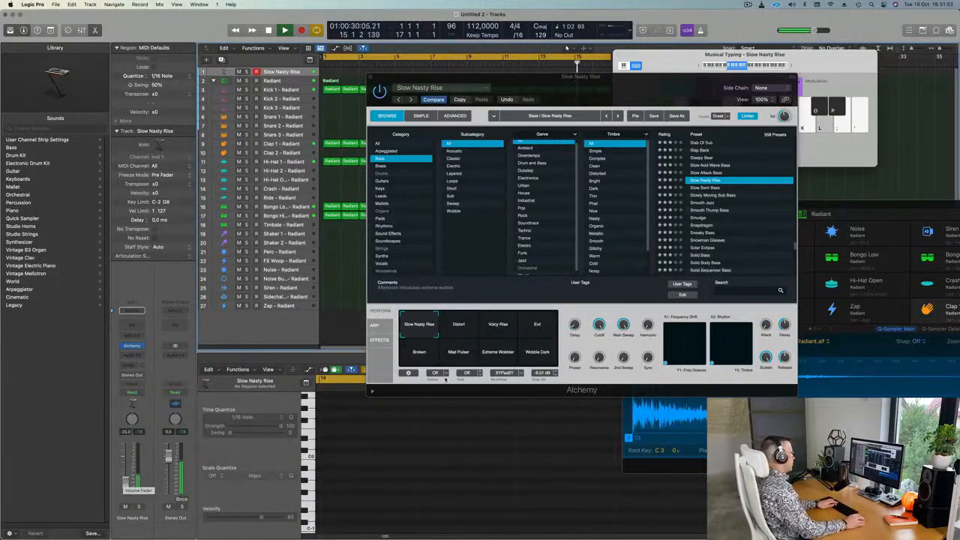
Audition the Distort snapshot of the Slow Nasty Rise preset by playing a few low notes
click(457, 330)
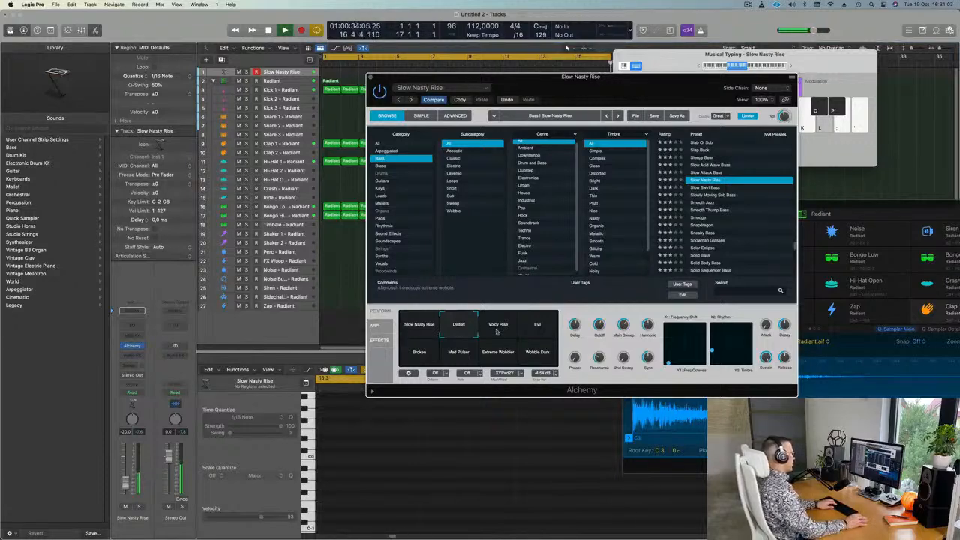
key(s)
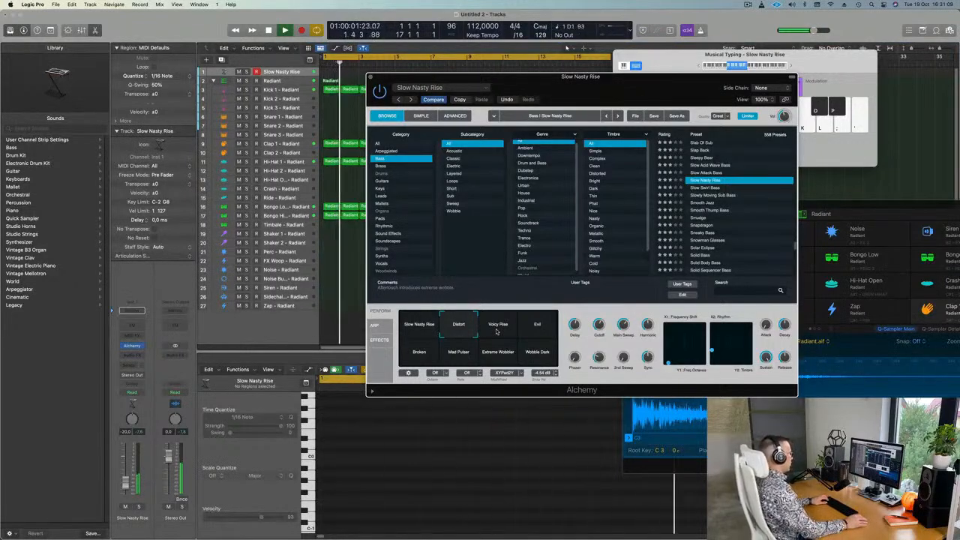
key(j)
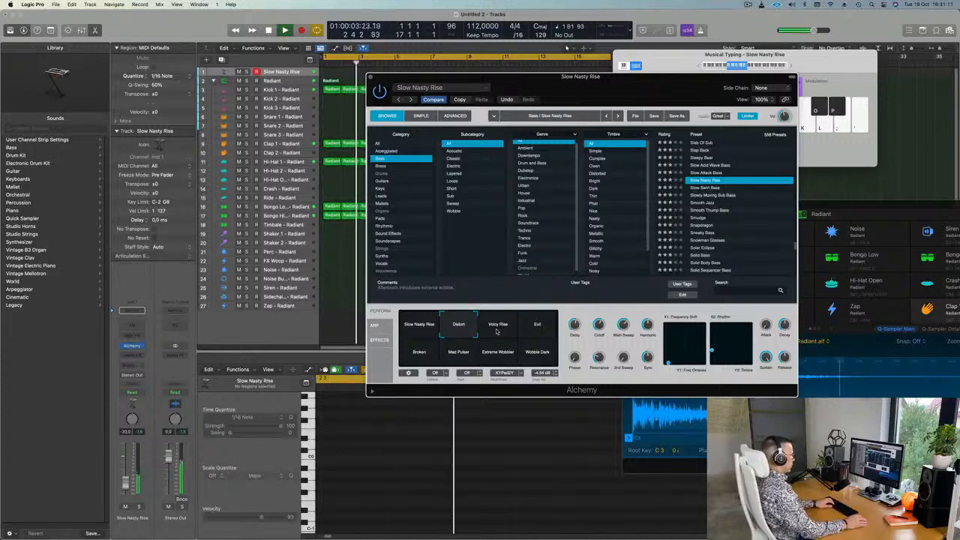
key(h)
Audition the remaining Slow Nasty Rise snapshots one after another and settle on Wobble Dark, playing test notes with it
click(497, 328)
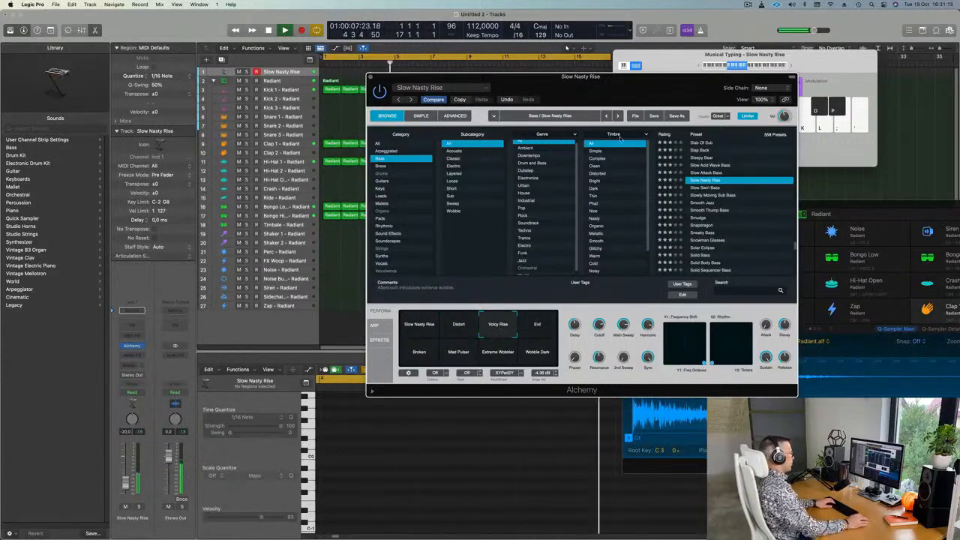
drag(641, 90, 695, 145)
click(596, 389)
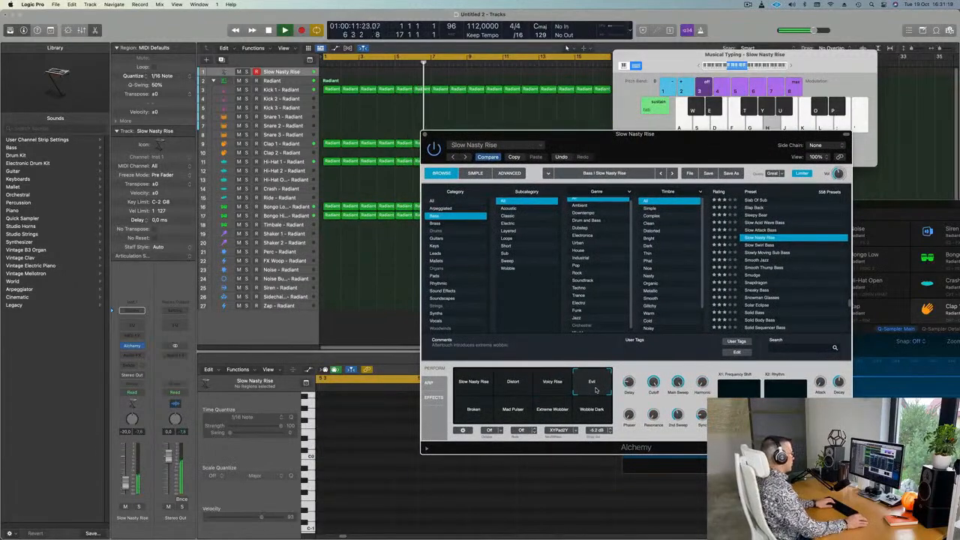
click(481, 414)
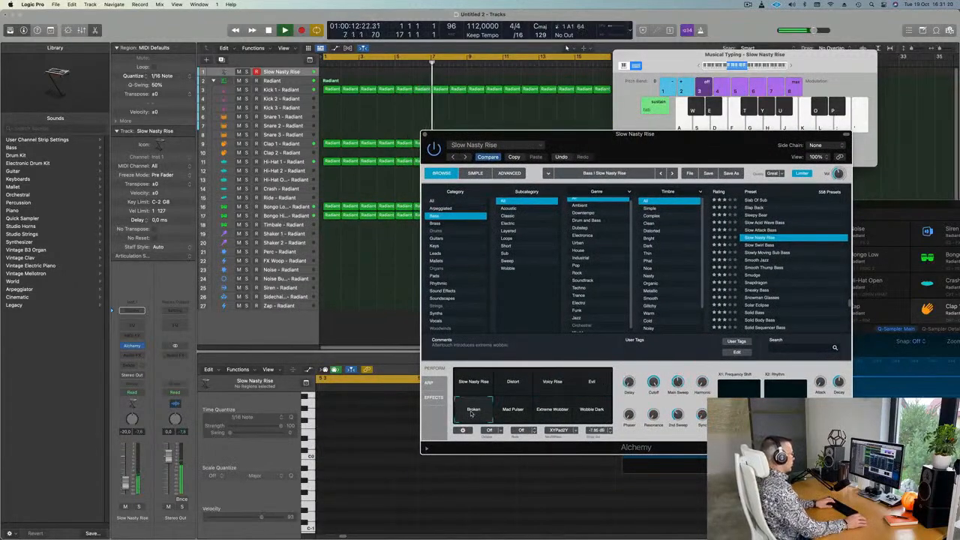
click(513, 410)
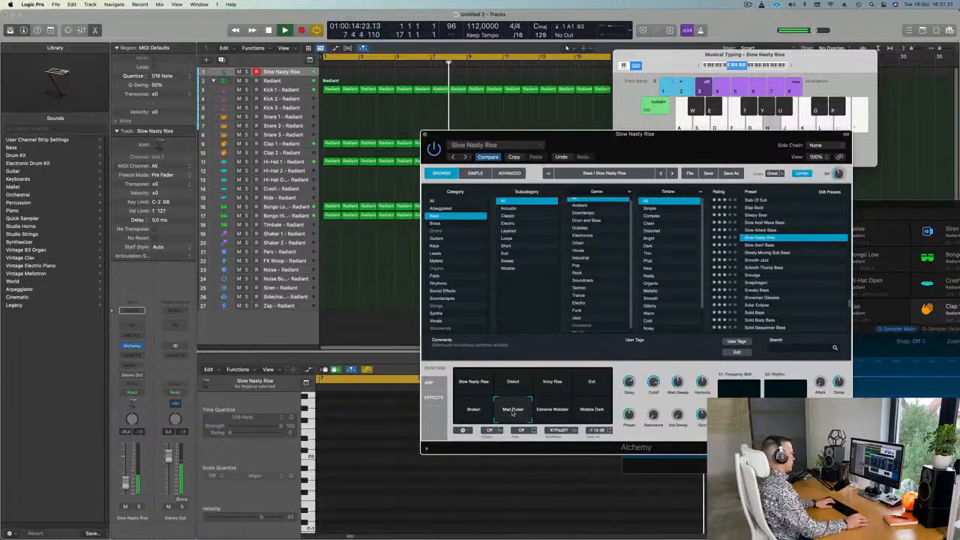
click(557, 411)
click(584, 412)
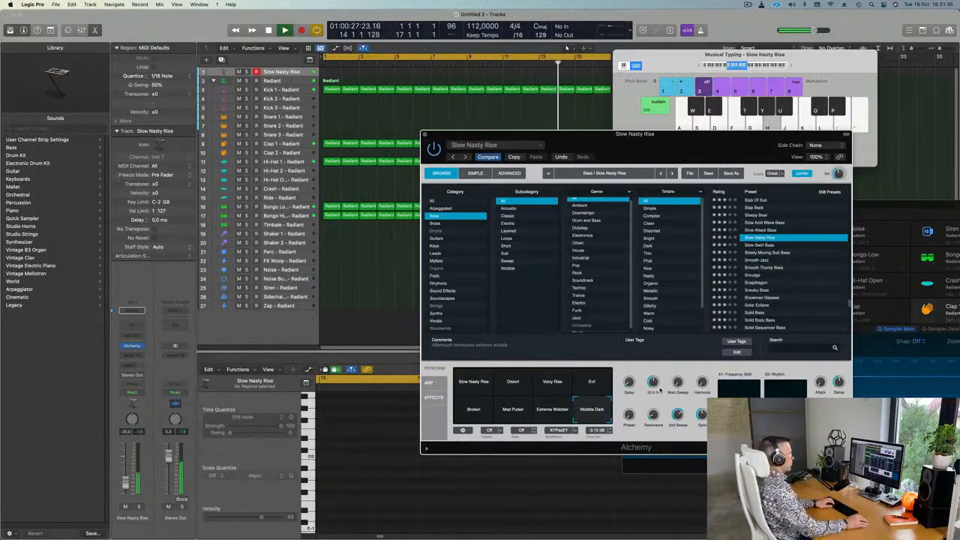
key(h)
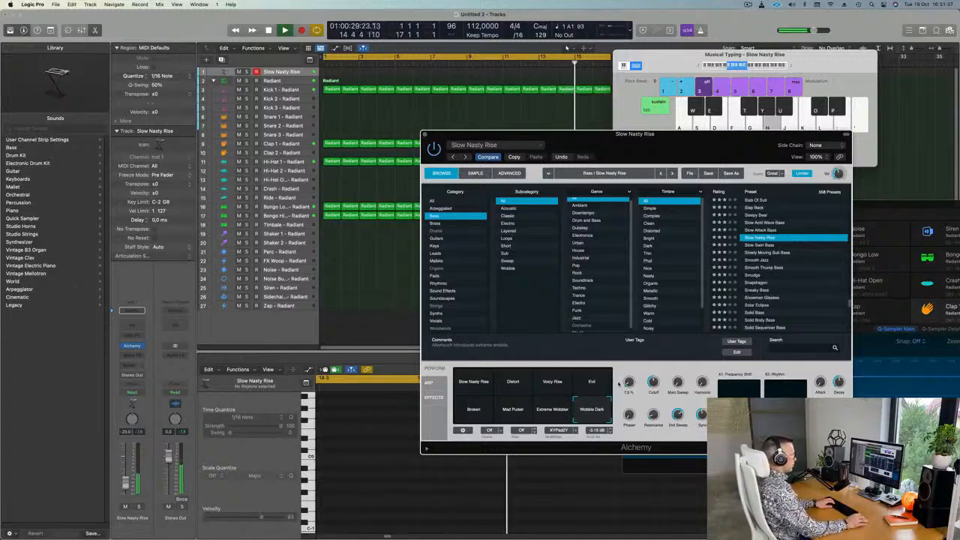
key(h)
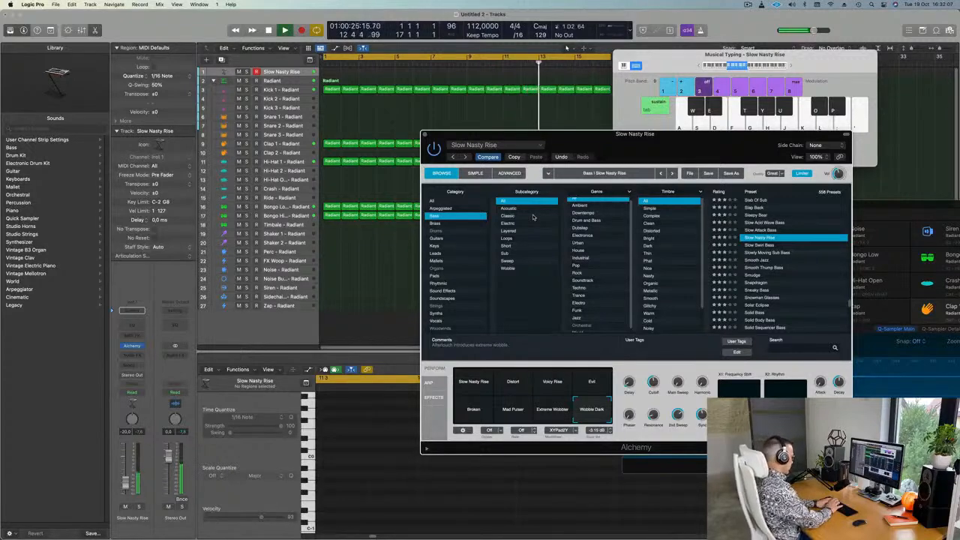
Record a bass line of long A1, C2 and D2 notes on the Slow Nasty Rise track over the drum loop
key(r)
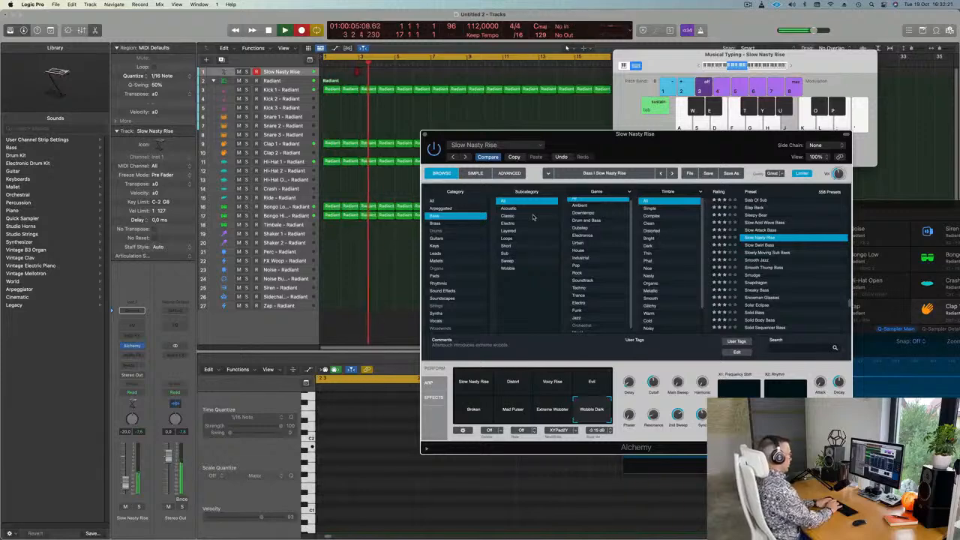
key(k)
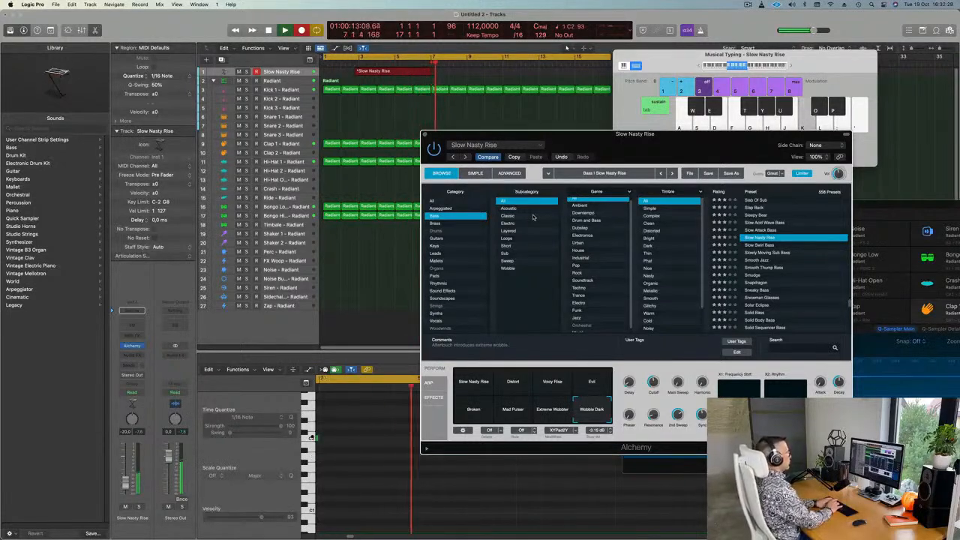
key(l)
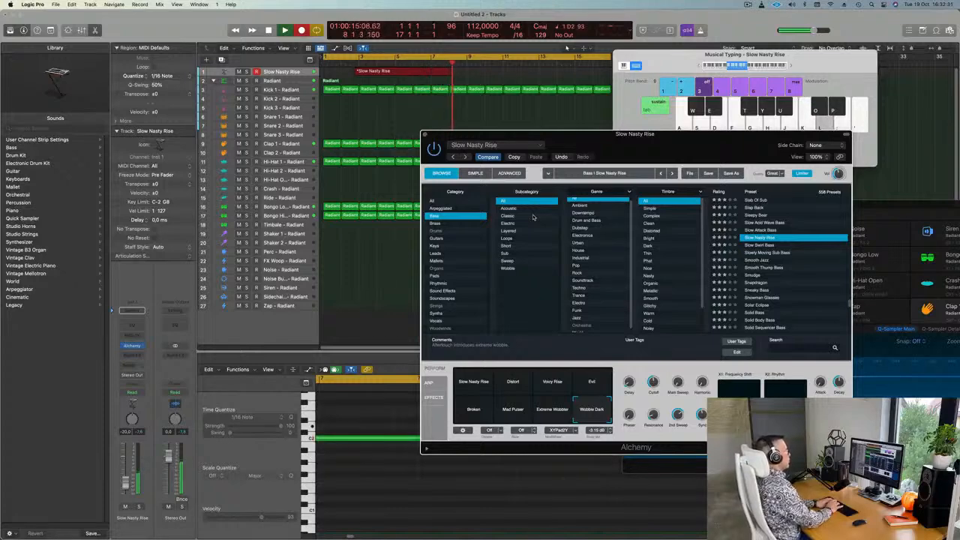
key(space)
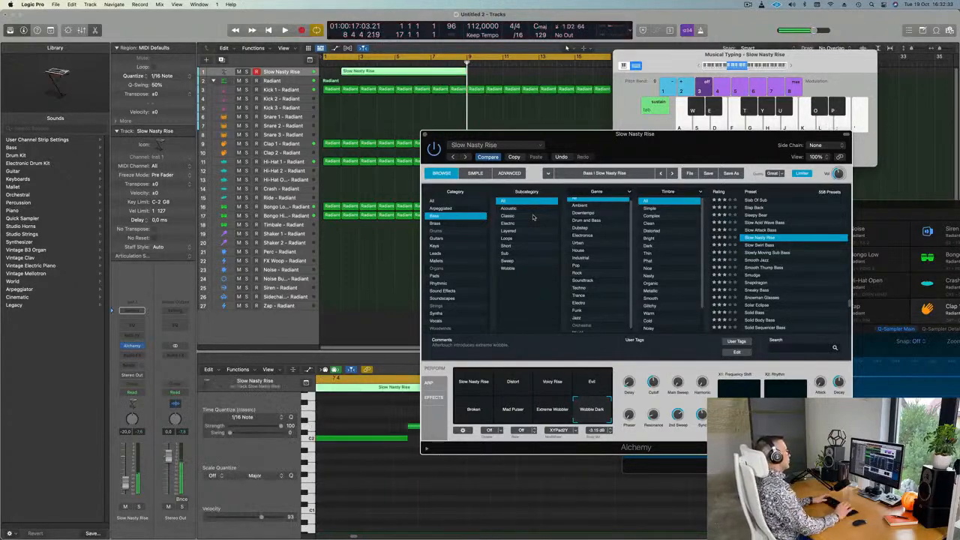
Split the recorded bass region at bar 5, delete its first part and move the remaining four bars to bar 1
click(396, 72)
super+double_click(396, 73)
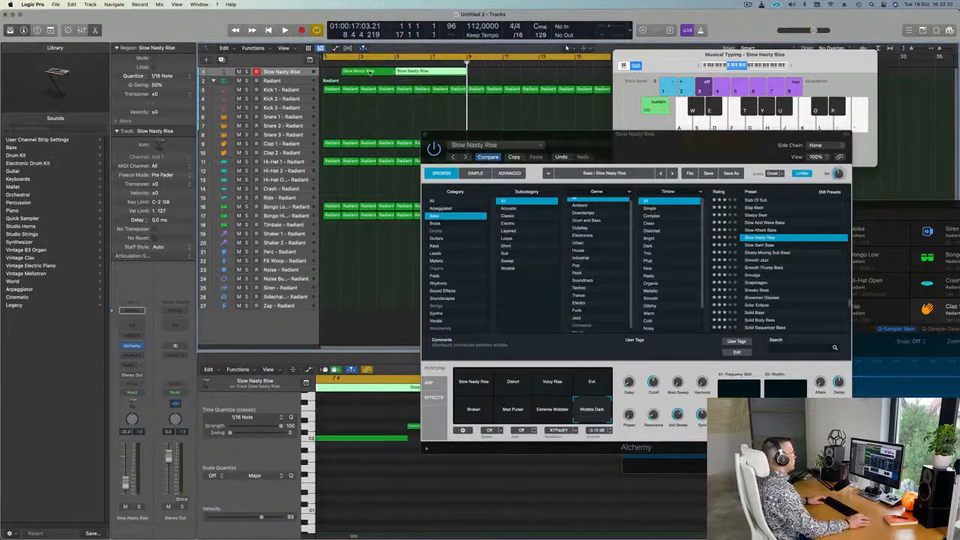
click(374, 73)
key(Delete)
drag(402, 73, 342, 72)
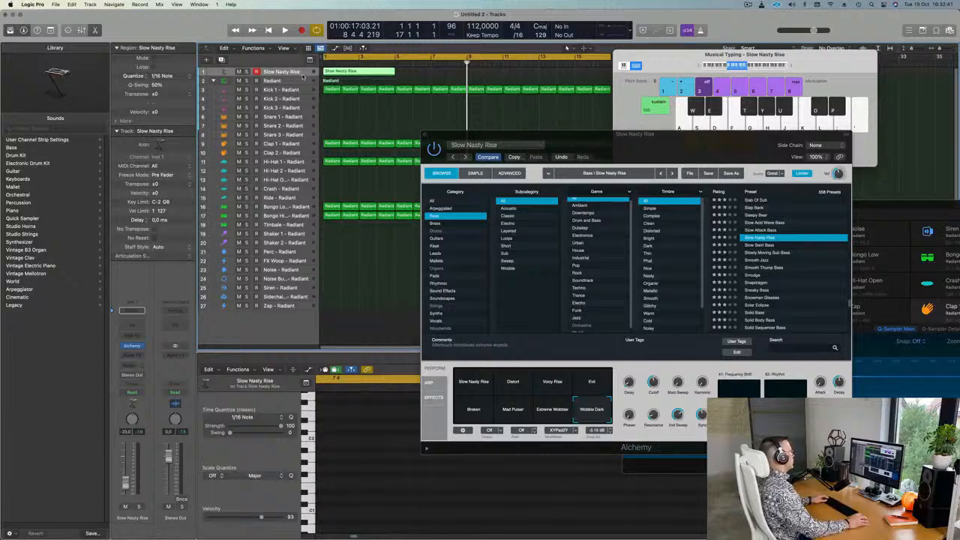
Enlarge the Slow Nasty Rise track and show its region's notes in the Piano Roll, clear of the Alchemy window
drag(305, 77, 266, 180)
key(e)
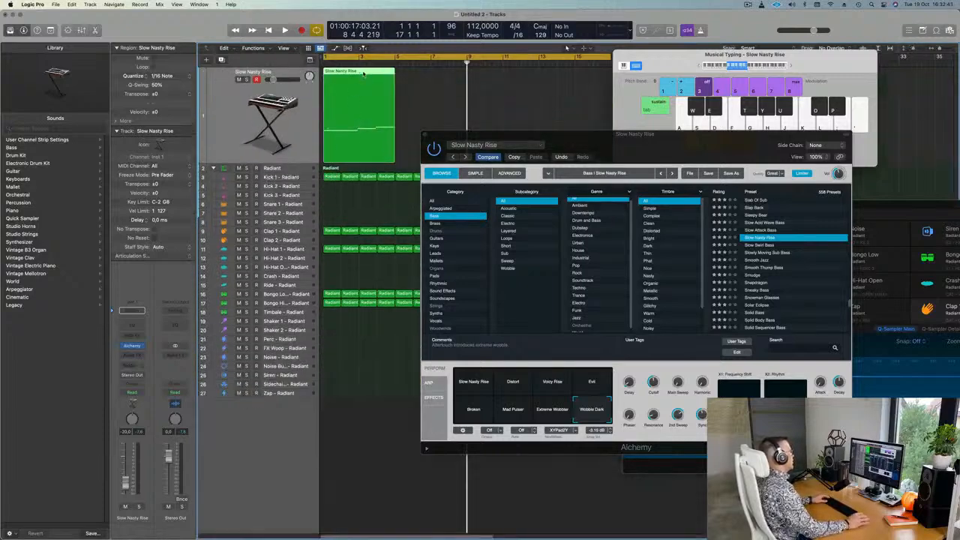
key(e)
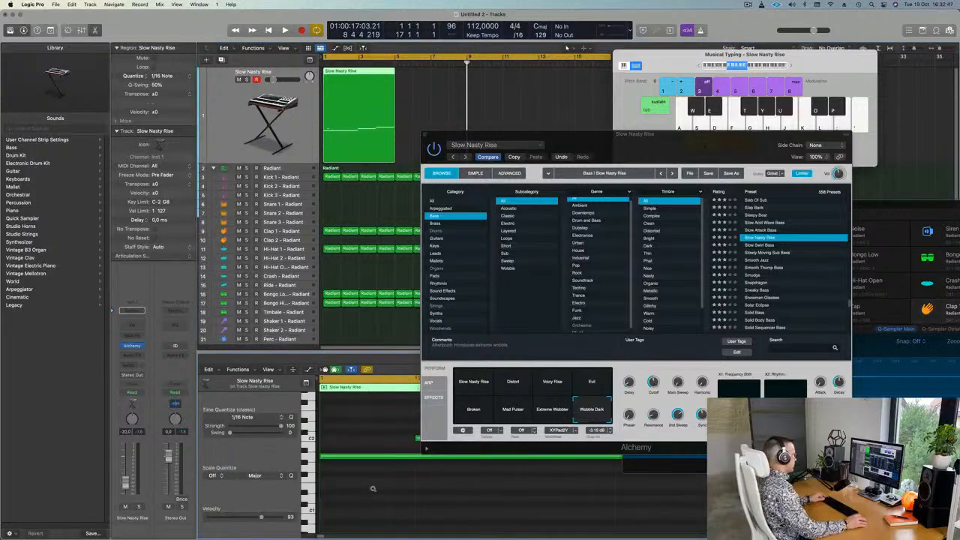
drag(342, 420, 369, 449)
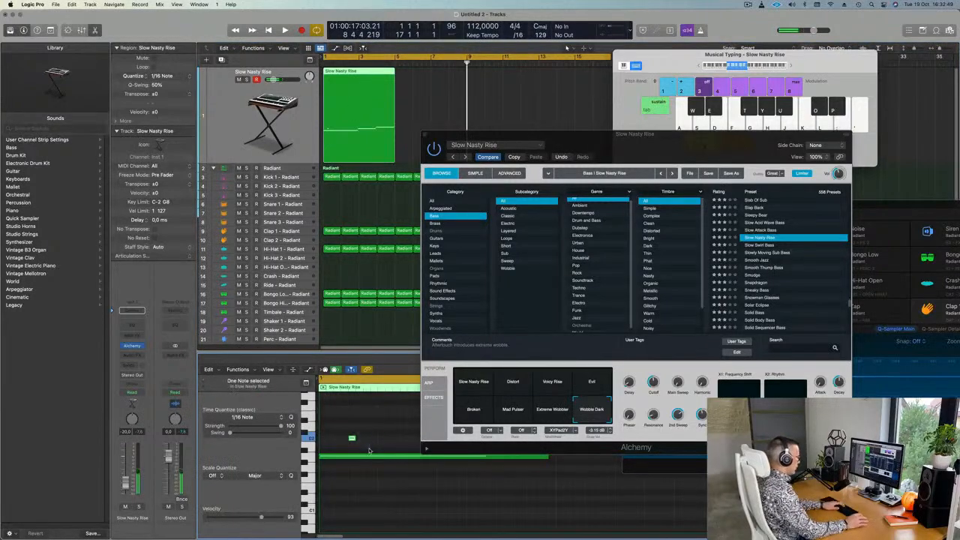
drag(635, 153, 929, 160)
click(496, 520)
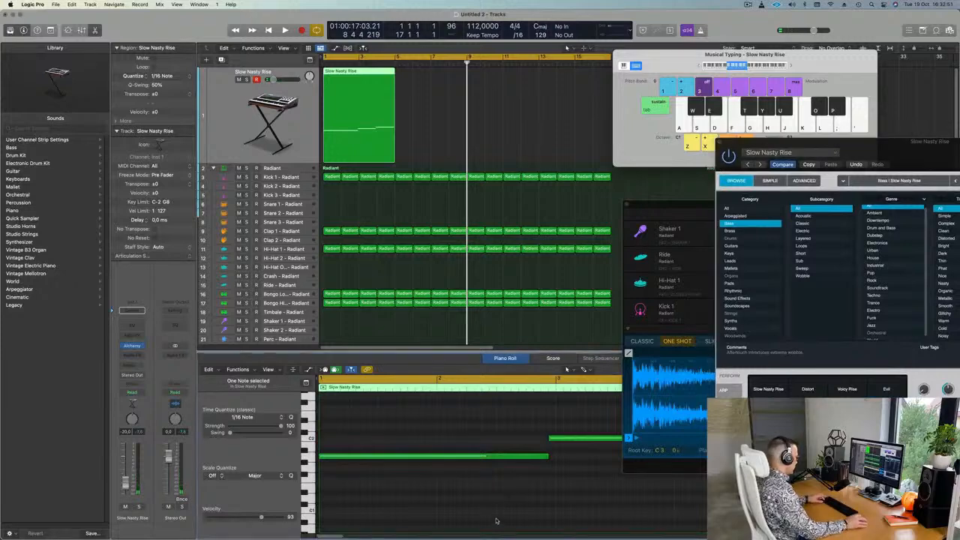
Adjust the three bass notes' lengths so the first reaches bar 3 and the last ends at bar 5
key(super+a)
scroll(571, 444, down, 2)
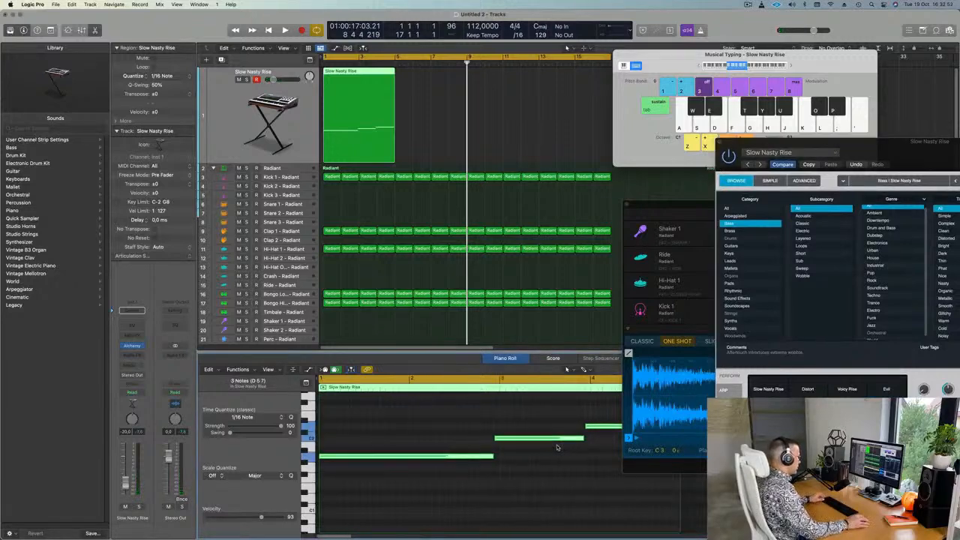
drag(548, 411, 541, 443)
scroll(539, 447, down, 2)
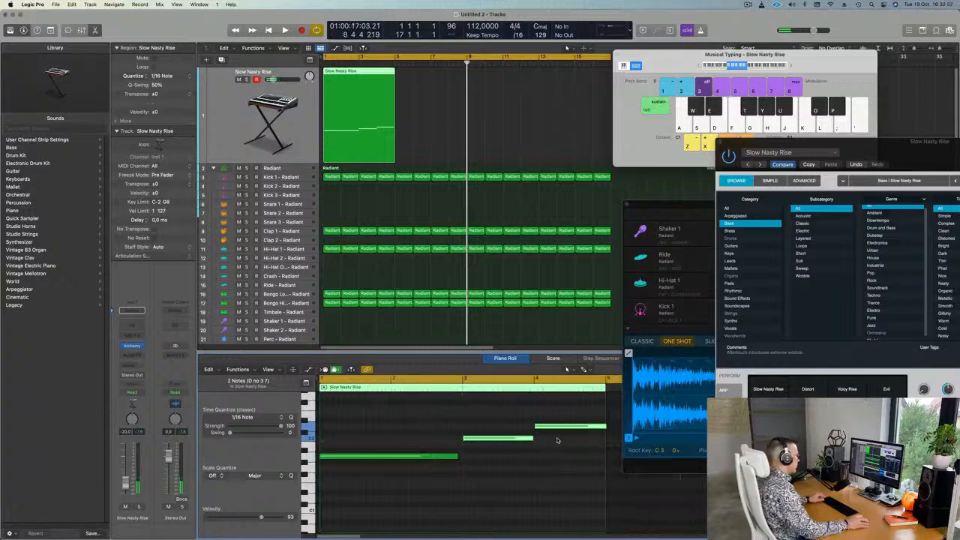
key(super+a)
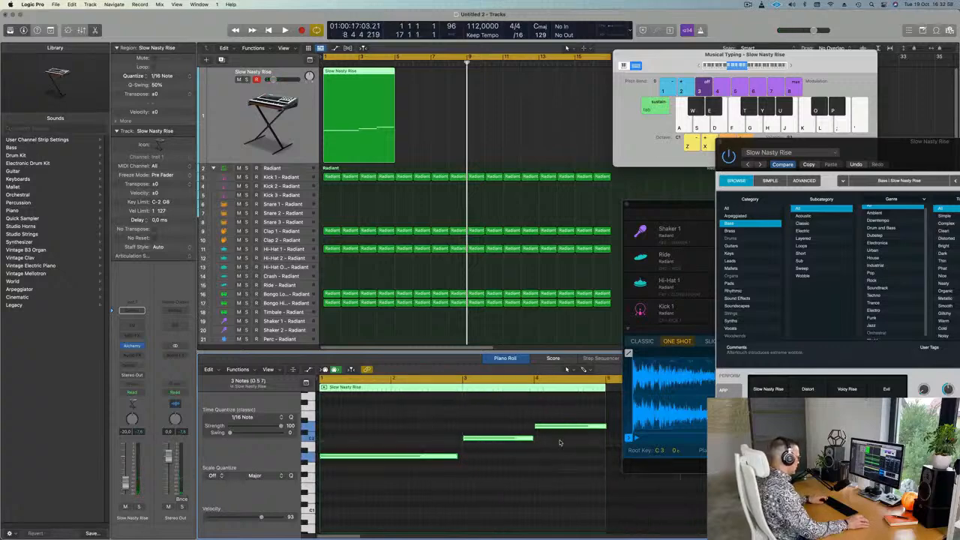
click(578, 438)
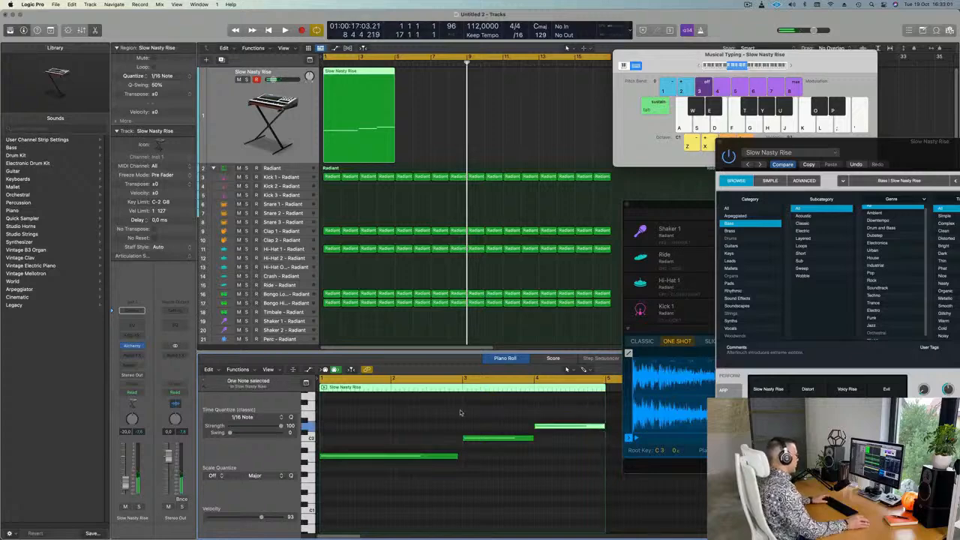
key(space)
drag(458, 455, 462, 455)
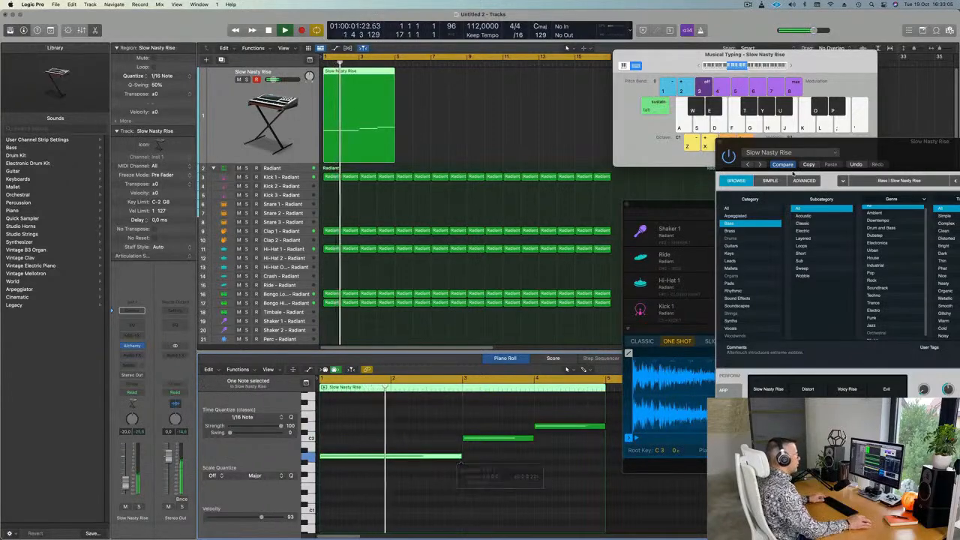
Bring the Alchemy window back into full view and try the Main Sweep control while the bass line plays
drag(930, 149, 613, 128)
key(space)
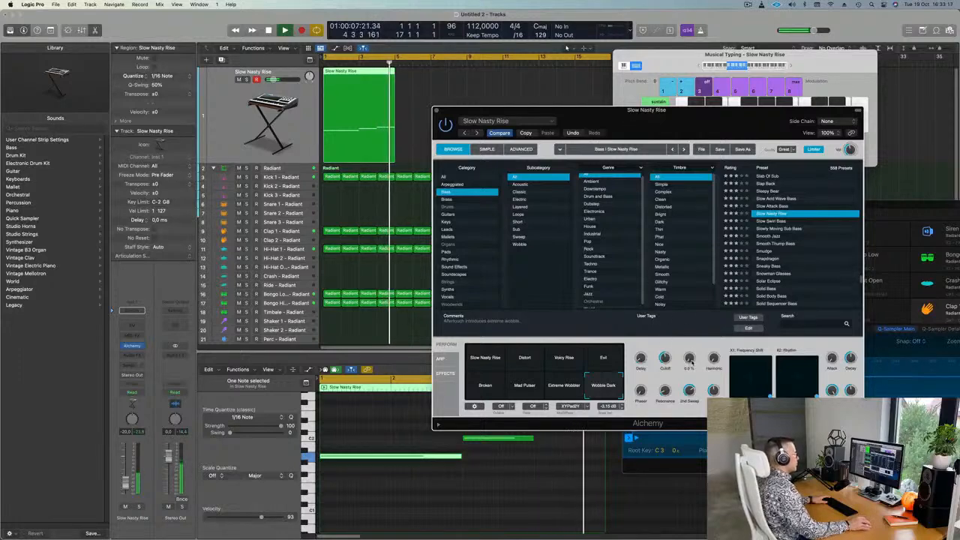
key(space)
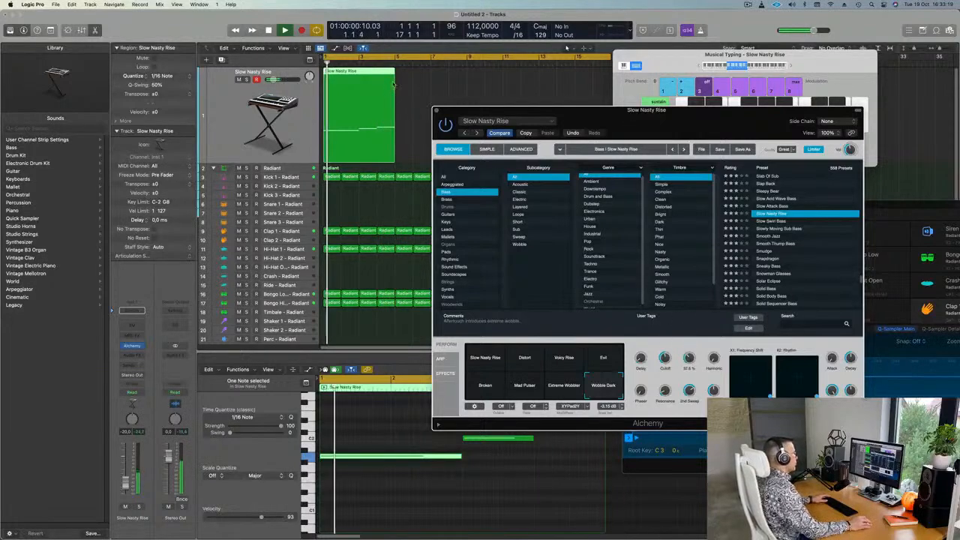
Repeat the four-bar bass region three times so it fills all 16 bars
click(364, 98)
key(super+r)
key(super+r)
key(super+r)
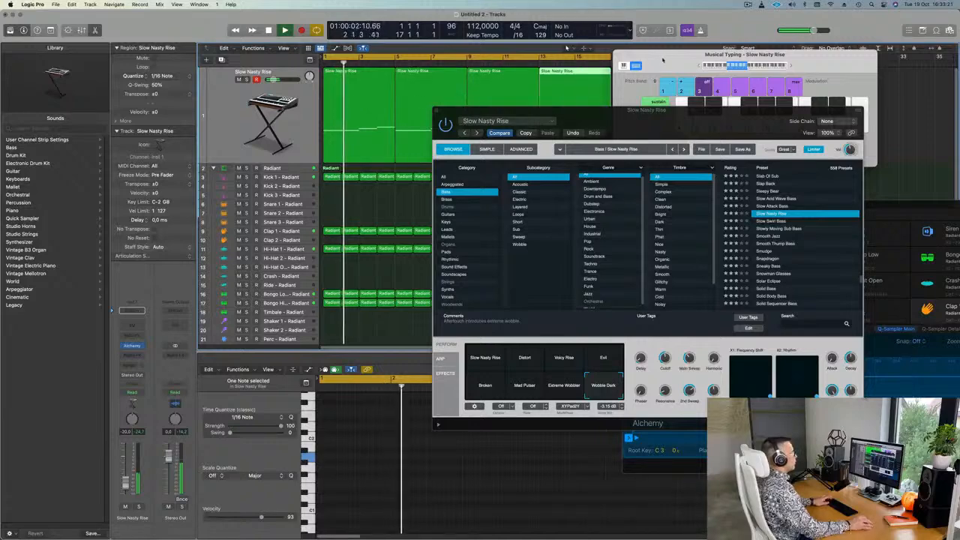
Move the Musical Typing and Alchemy windows off the bass regions and restart playback
drag(667, 59, 795, 68)
key(space)
drag(671, 117, 684, 102)
key(space)
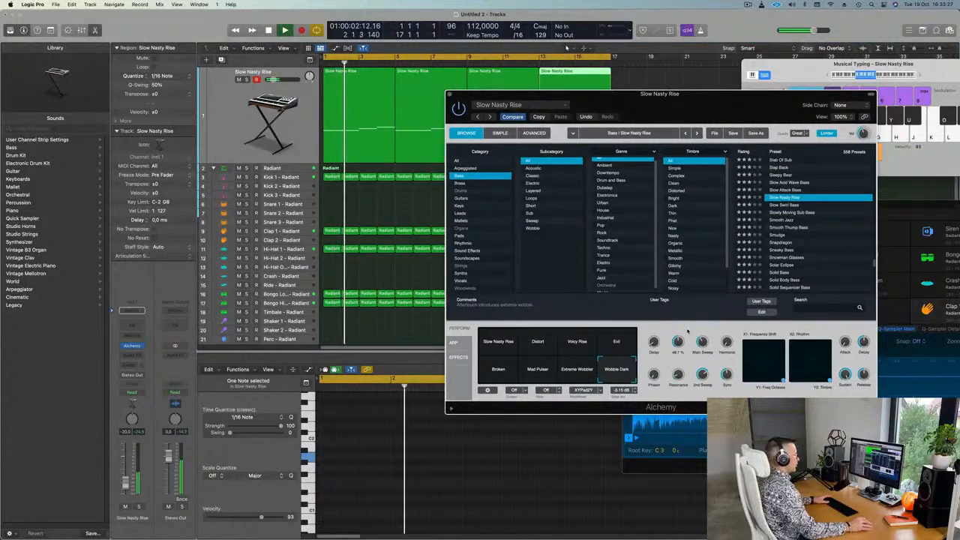
Shape the bass during playback with Alchemy's Main Sweep and Harmonic controls, and set Phaser and Delay to 0%
drag(702, 342, 733, 262)
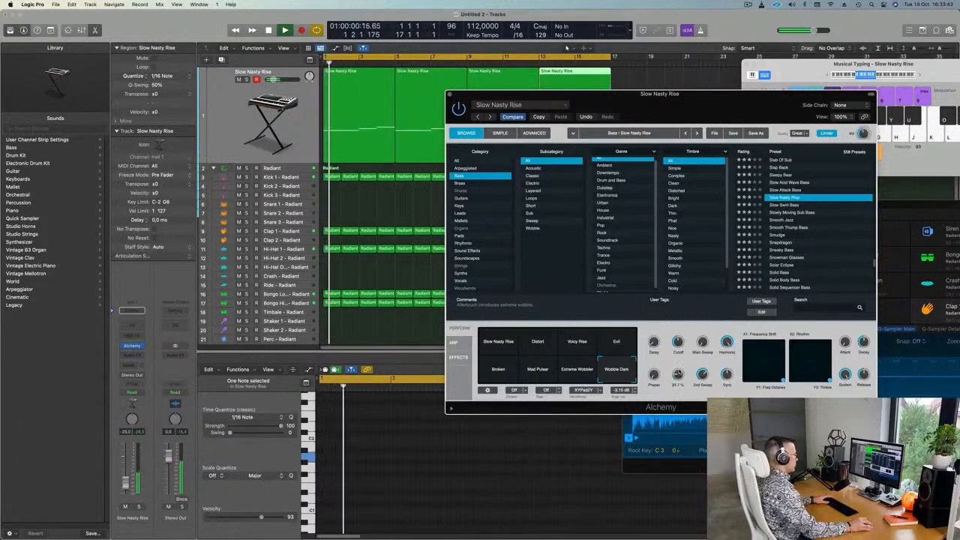
drag(654, 350, 649, 432)
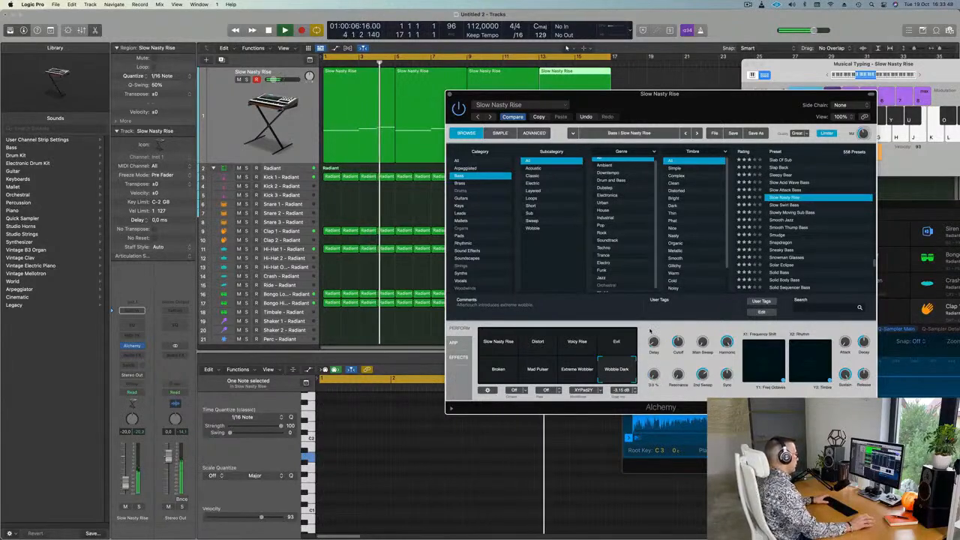
key(Return)
drag(654, 342, 657, 399)
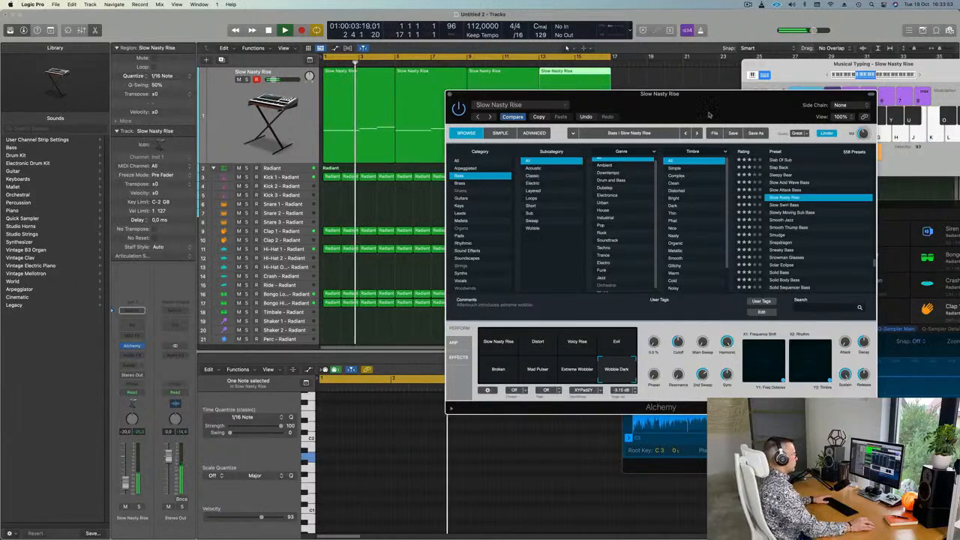
drag(728, 109, 648, 129)
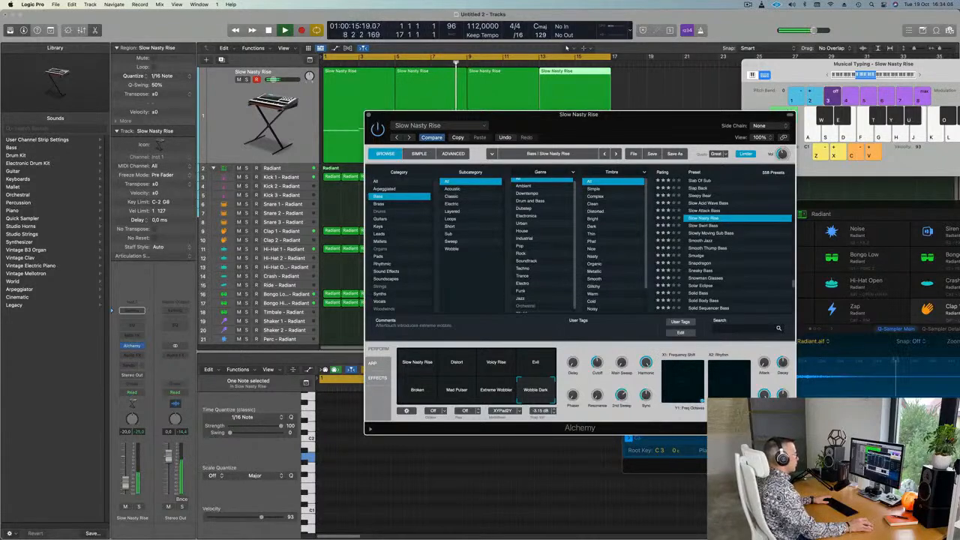
key(Return)
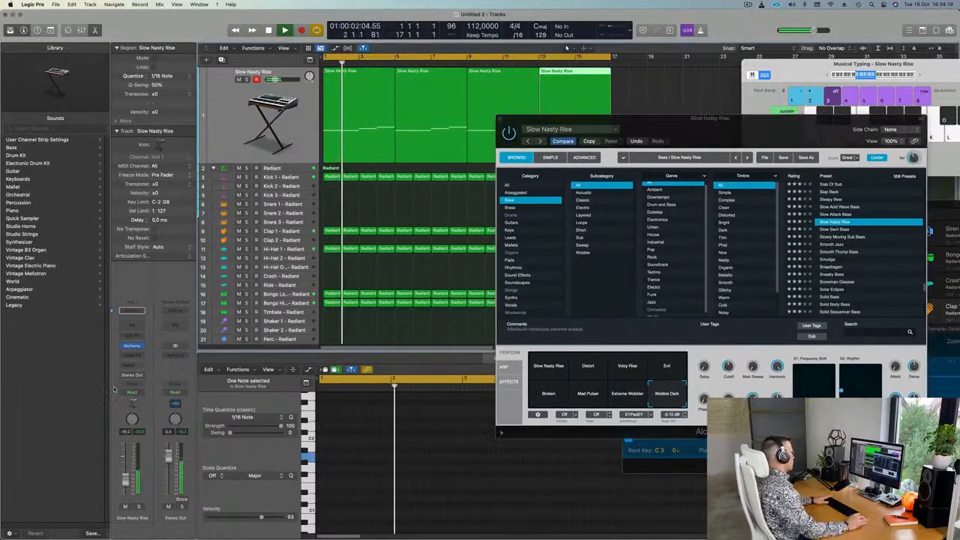
Insert a stereo Compressor on the Slow Nasty Rise track and set its side chain to Kick 1 - Radiant (Inst 2)
click(129, 363)
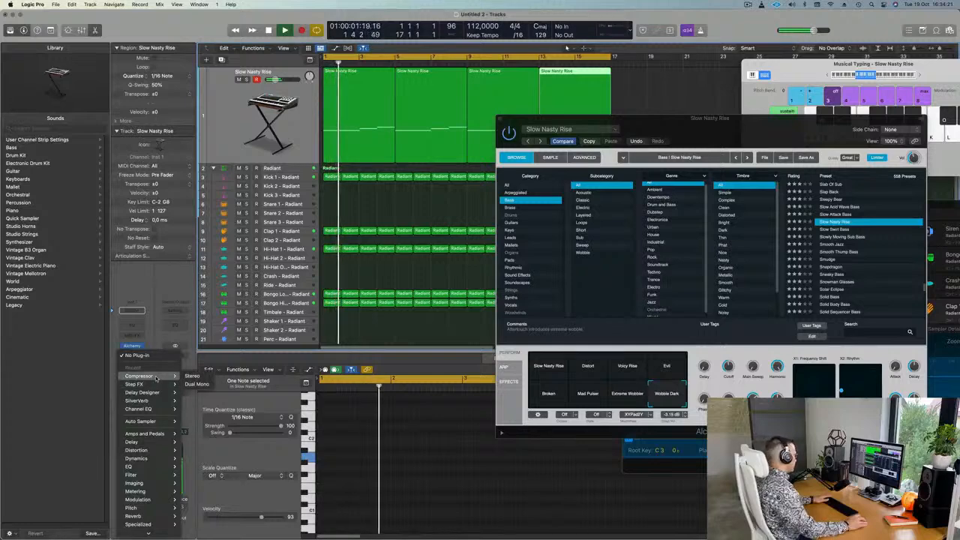
click(191, 376)
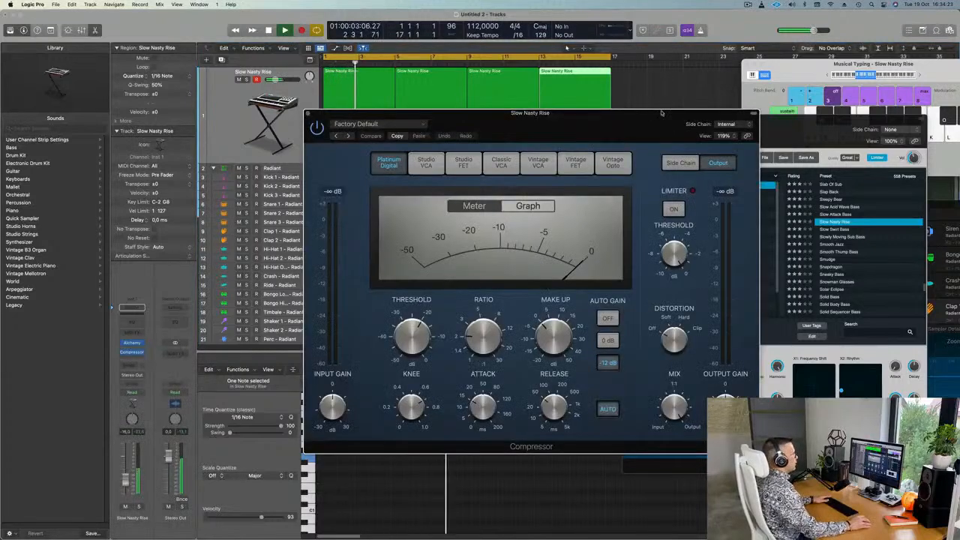
click(724, 123)
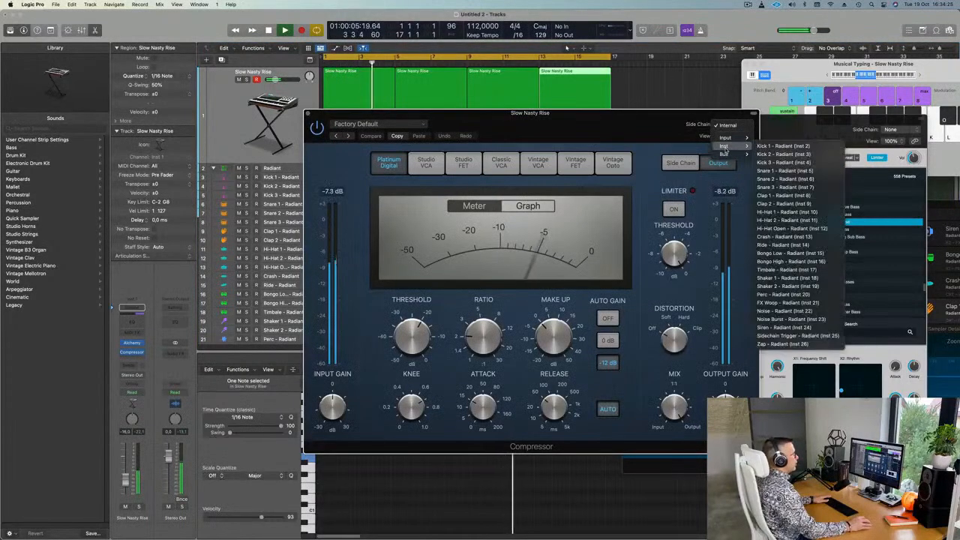
mouse_move(727, 147)
click(782, 146)
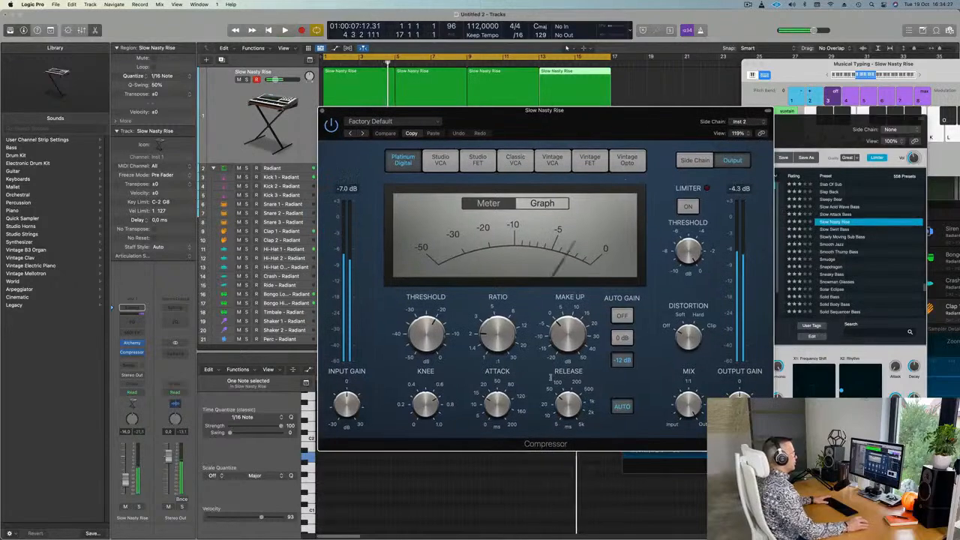
Adjust the sidechain Compressor's attack with the threshold at -20 dB, turn off automatic release, and close its window
drag(522, 345, 495, 327)
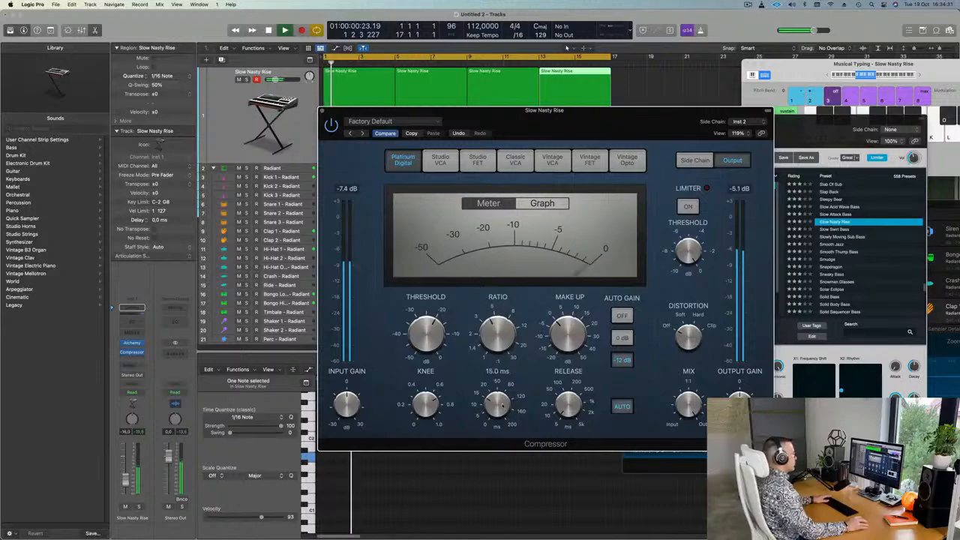
click(428, 327)
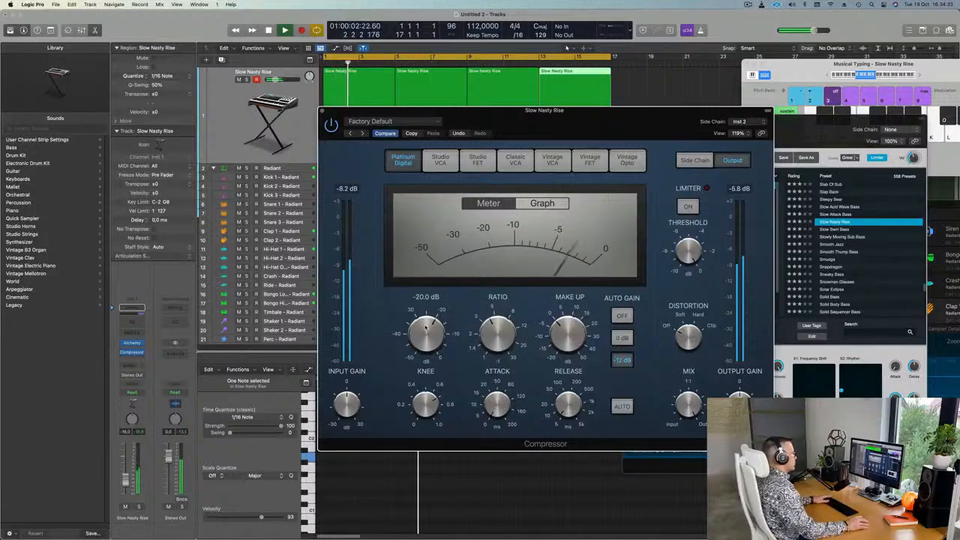
key(Return)
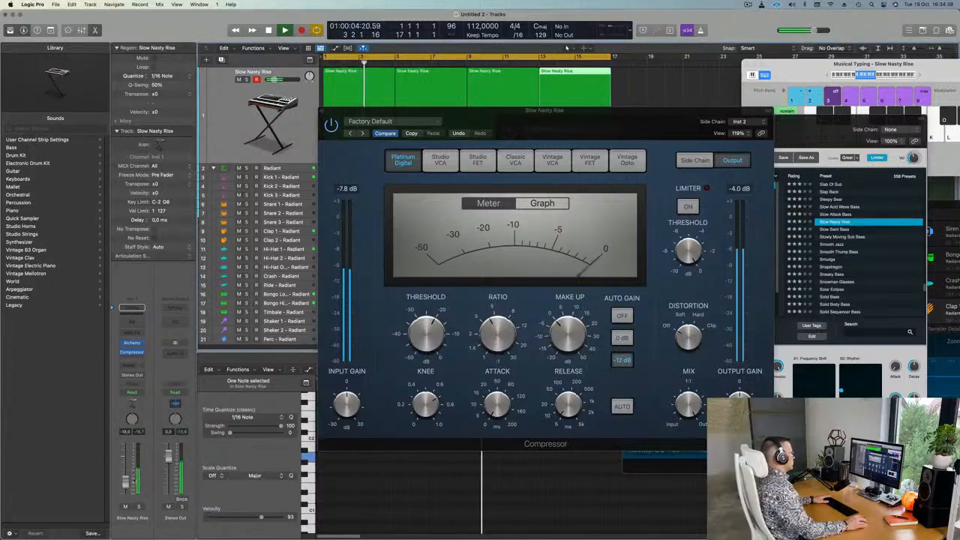
click(322, 113)
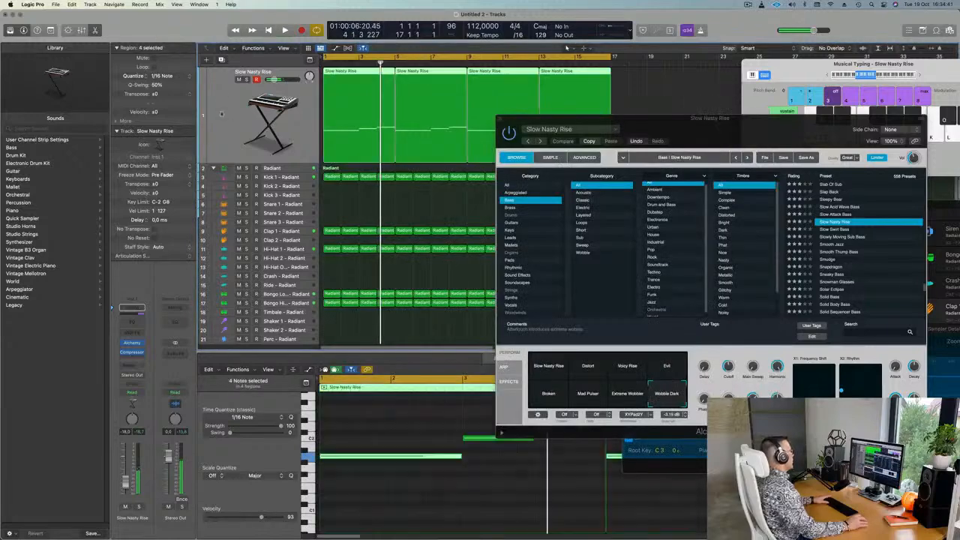
Duplicate the Slow Nasty Rise track with its settings and copy its four bass regions onto the new track
key(space)
click(221, 59)
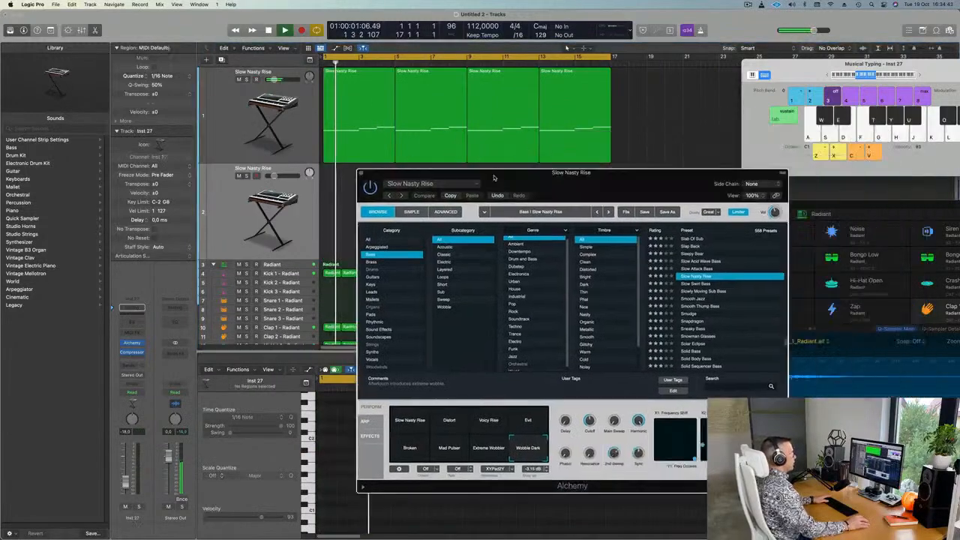
drag(526, 176, 696, 98)
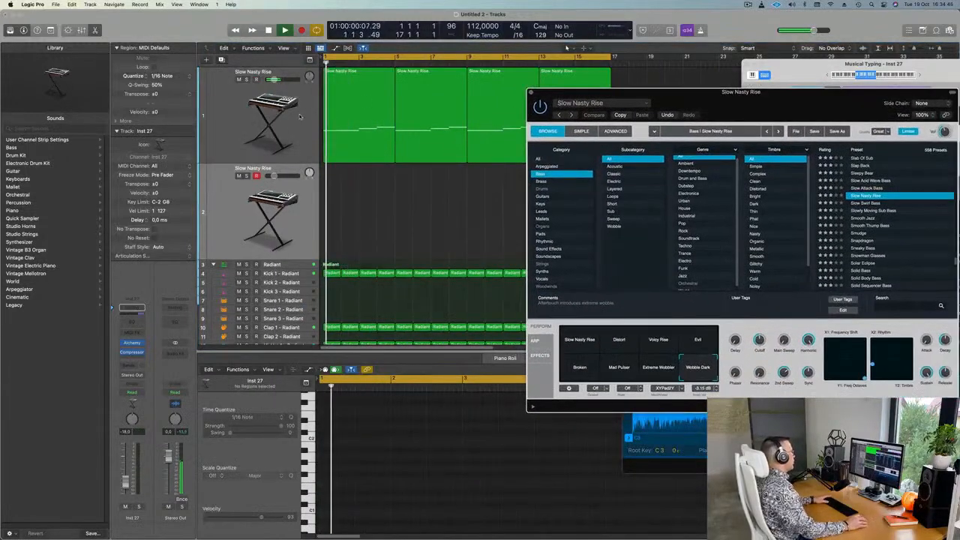
click(378, 90)
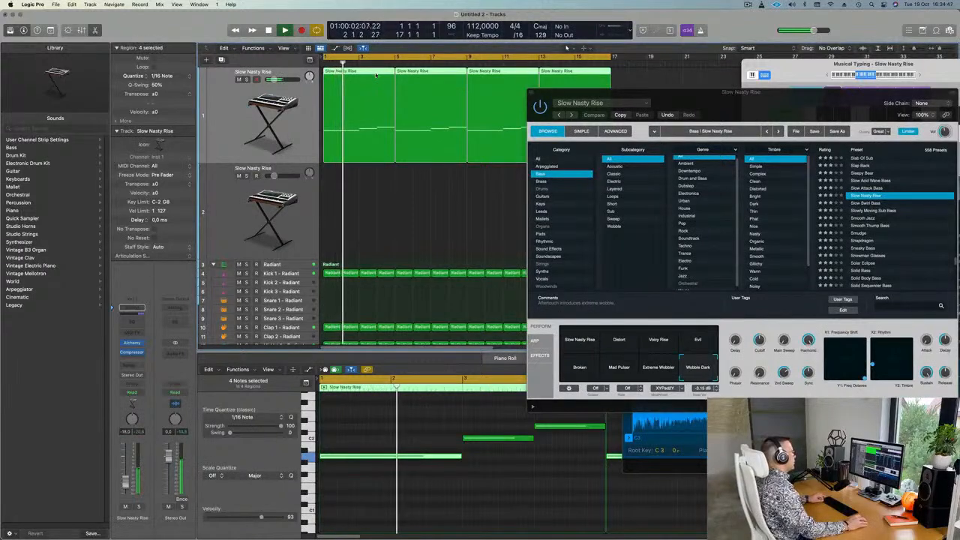
drag(377, 75, 368, 187)
Mute the original Slow Nasty Rise track and open the duplicate track's Alchemy in a window clear of the track headers
click(238, 80)
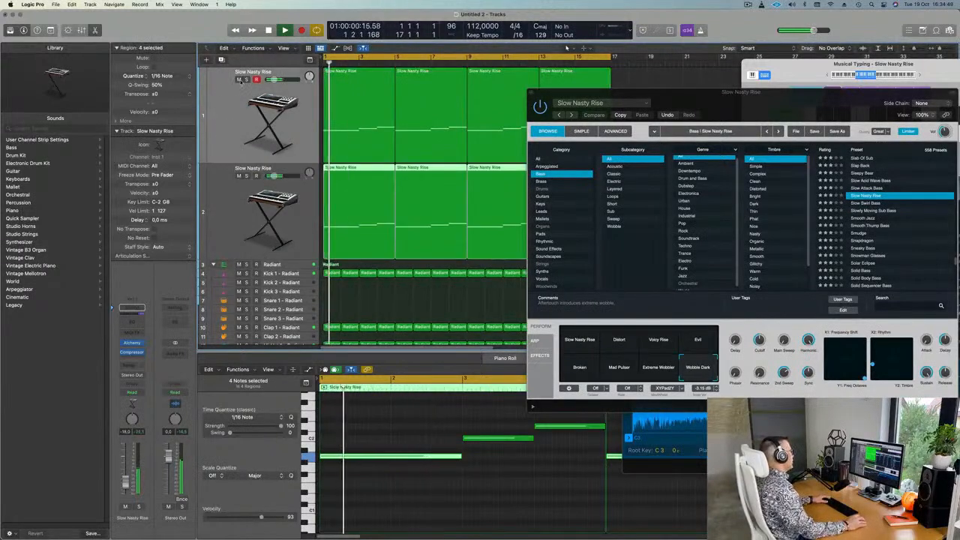
click(239, 80)
click(225, 199)
key(super+Left)
key(super+Left)
key(super+Left)
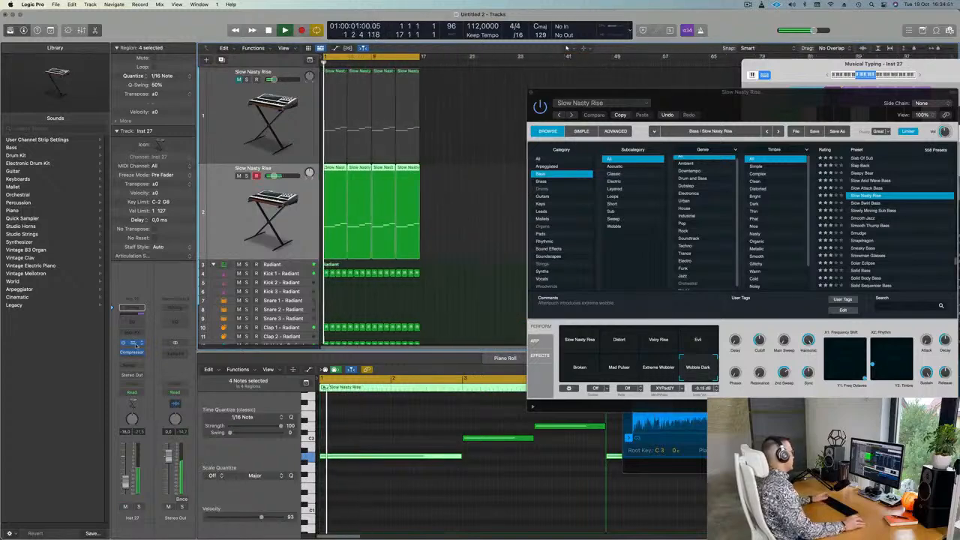
click(132, 343)
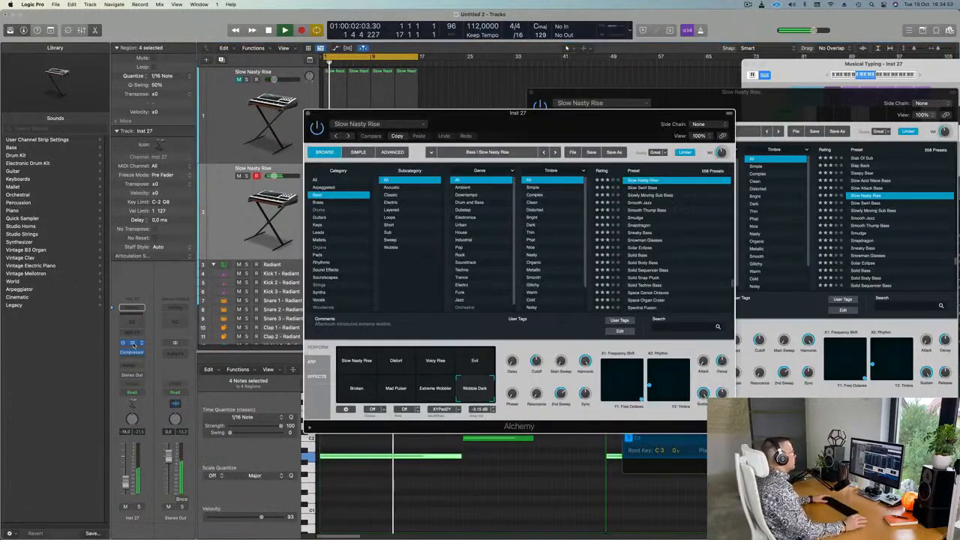
drag(596, 107, 636, 85)
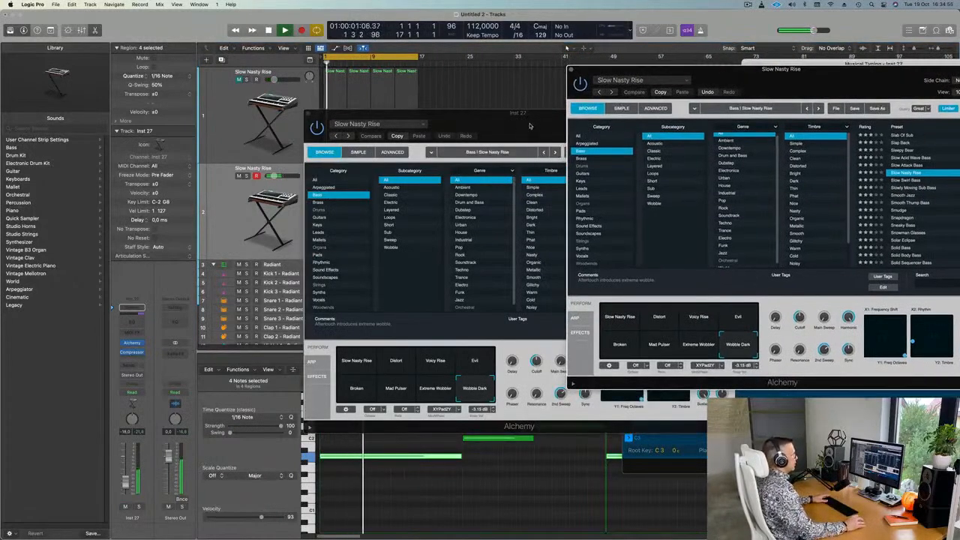
drag(531, 123, 599, 126)
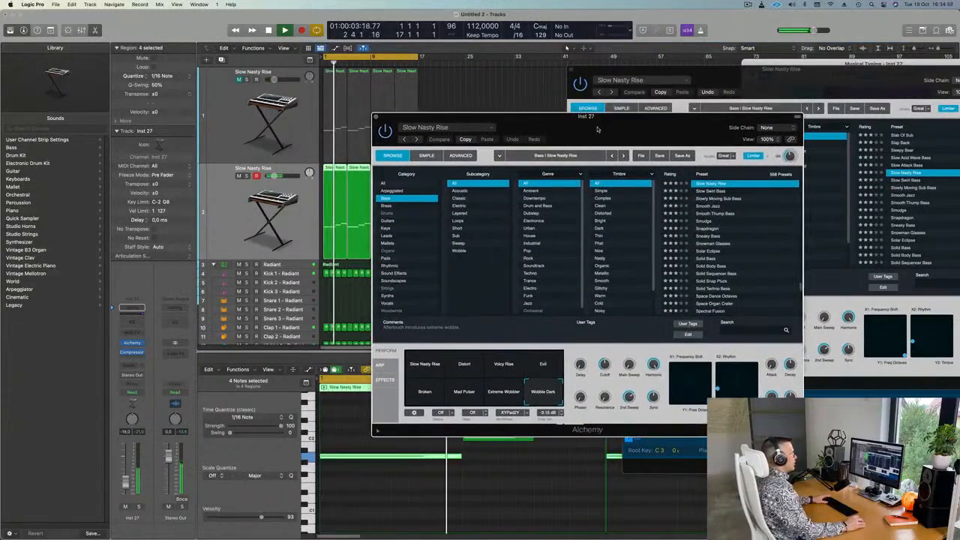
Try the Slowly Moving Sub Bass preset on the duplicate track, auditioning its Bass 2, Bass 4, Bass 8 and Bass 5 variations
click(707, 199)
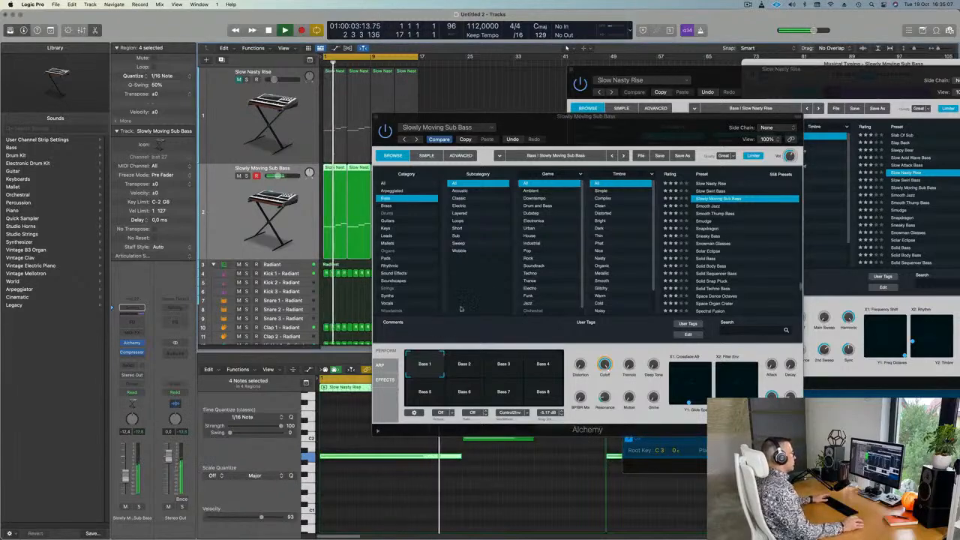
click(465, 364)
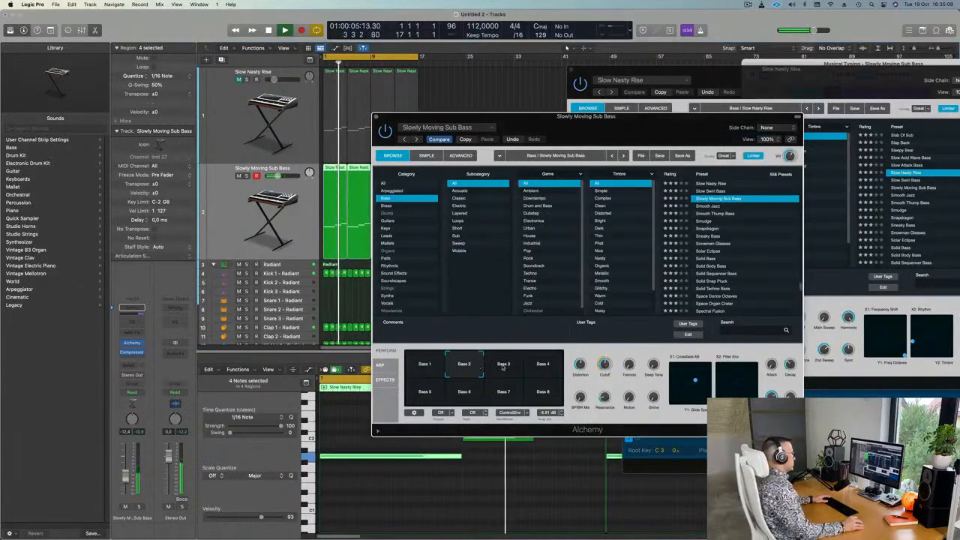
click(517, 366)
click(531, 366)
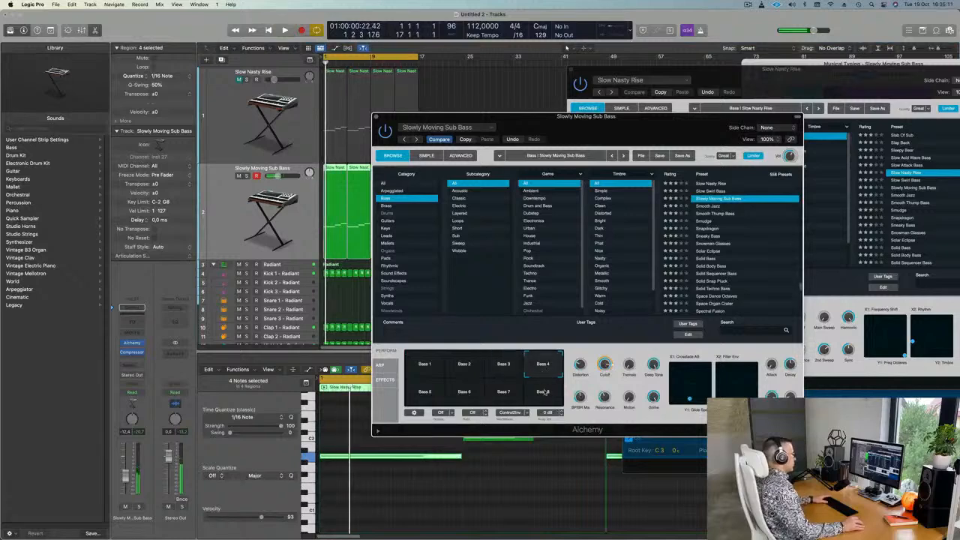
click(534, 395)
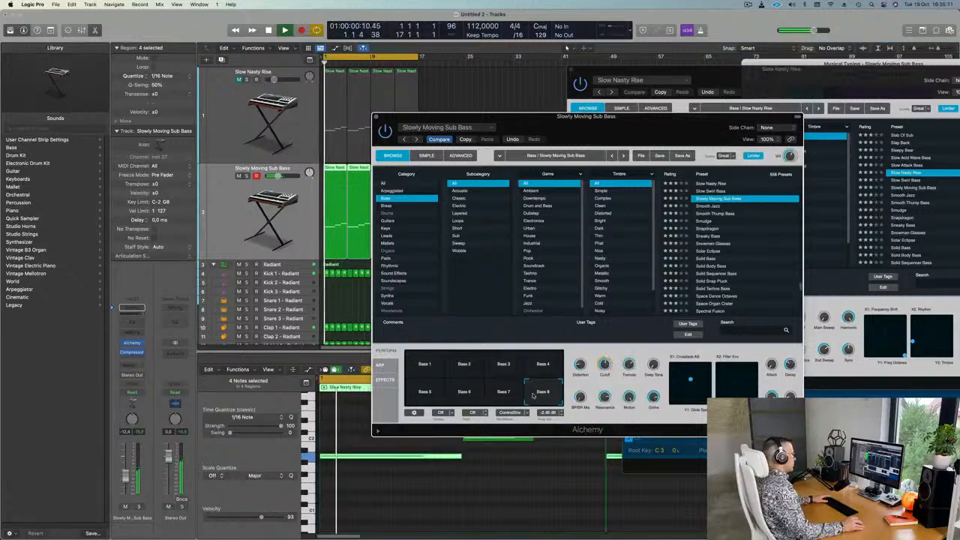
click(426, 397)
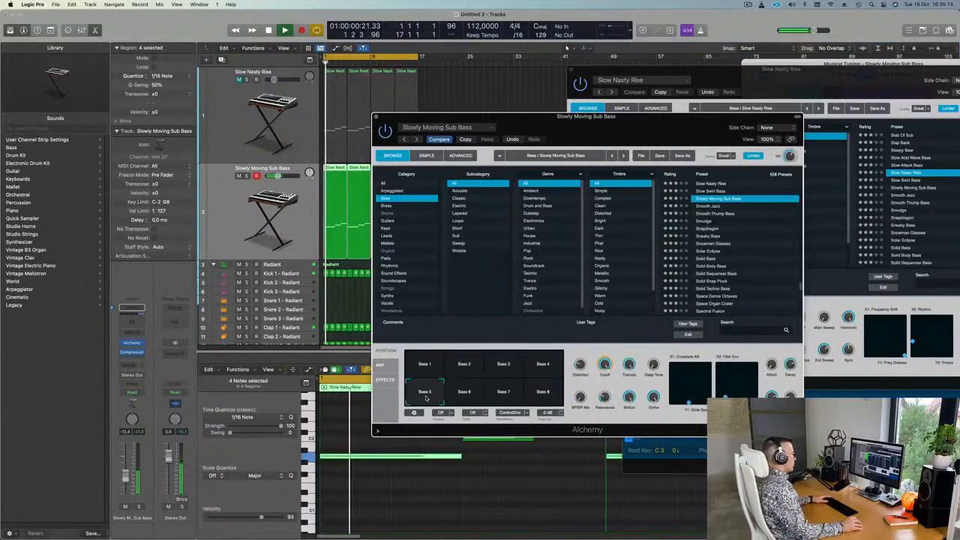
Try the Smudge and Solid Bass presets, including Solid Bass's Drive Decay and Drive Decay 2 variations
click(705, 222)
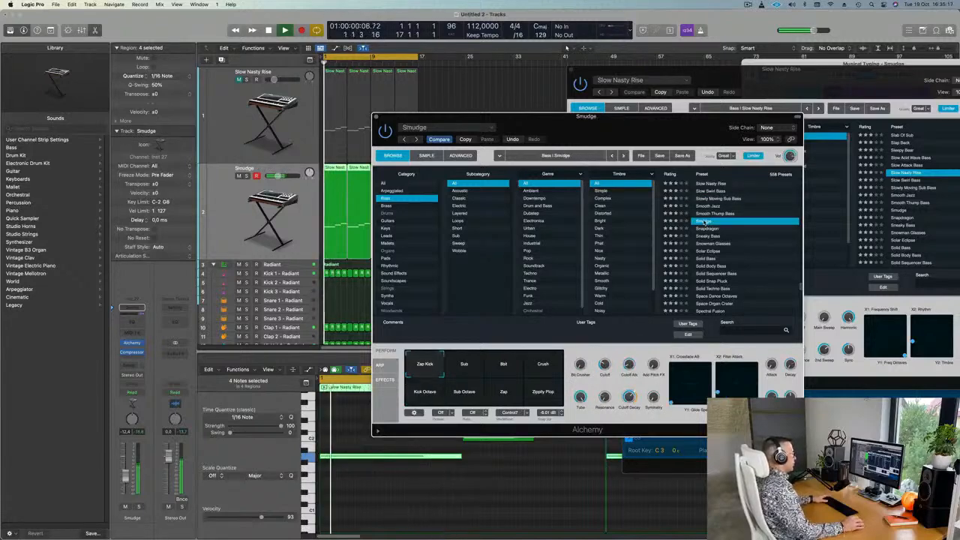
key(space)
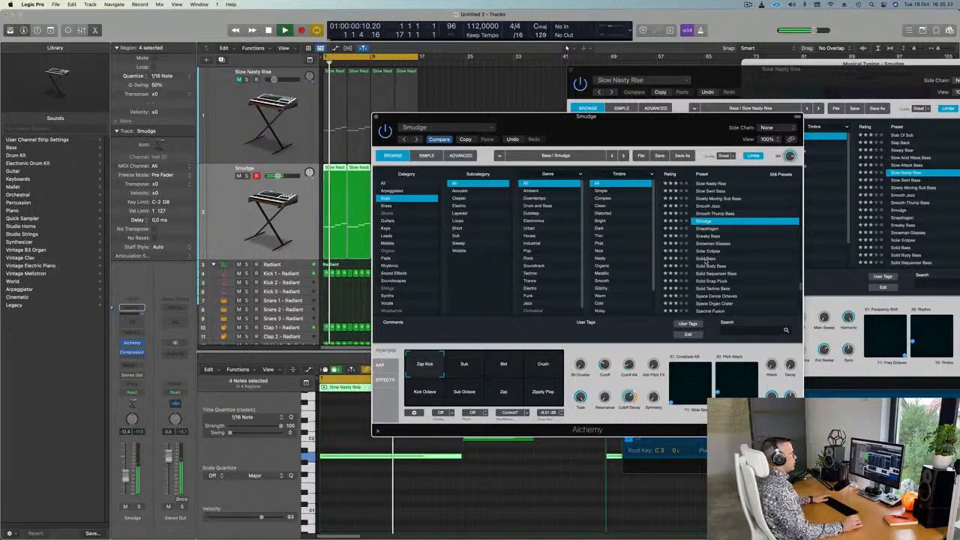
click(705, 259)
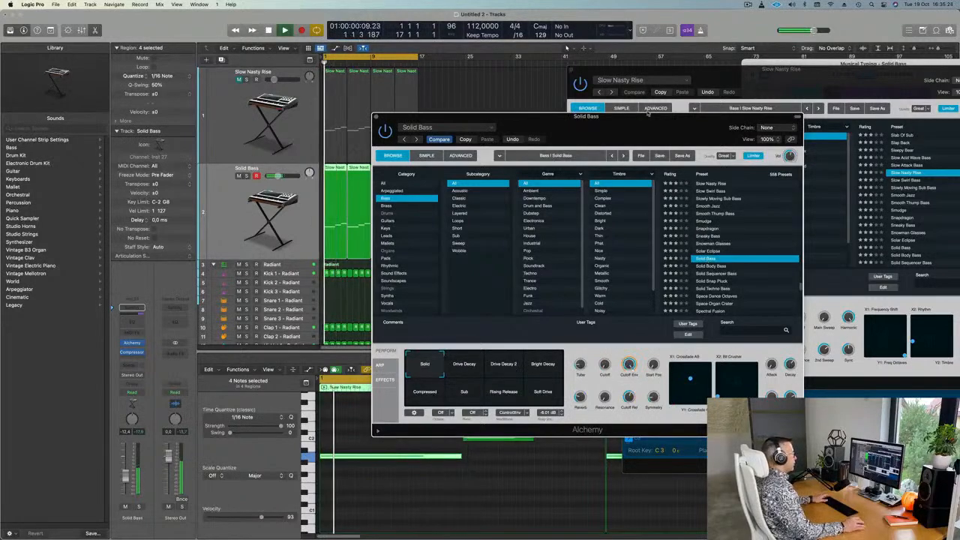
drag(647, 113, 683, 67)
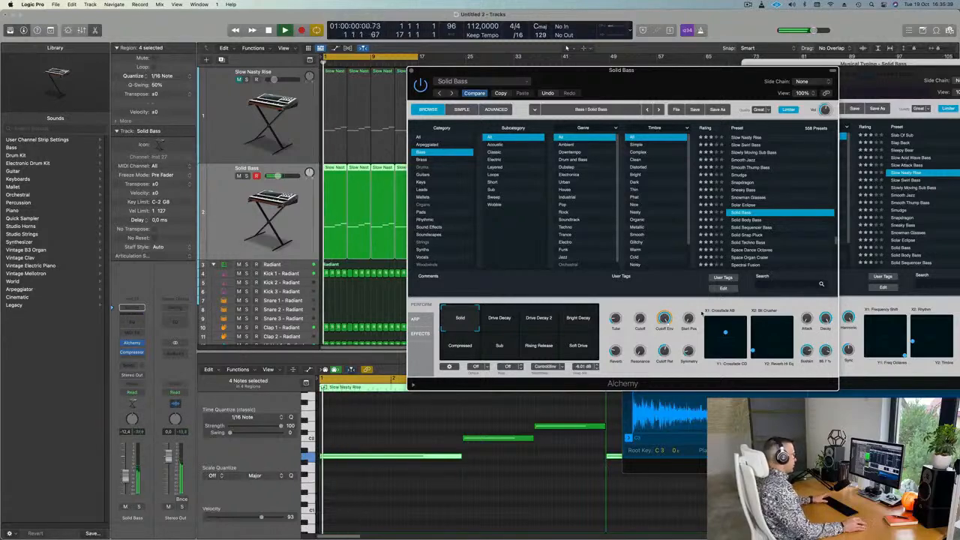
click(510, 321)
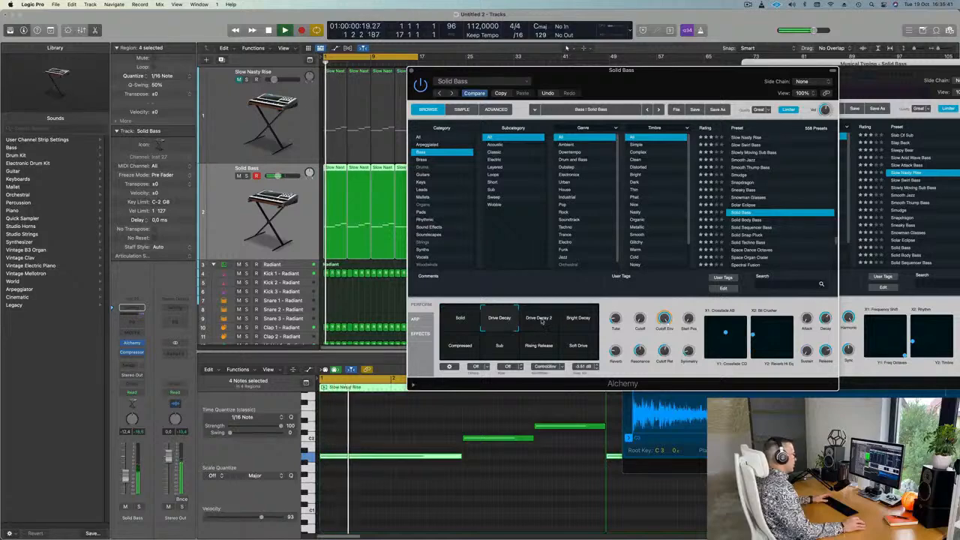
click(543, 322)
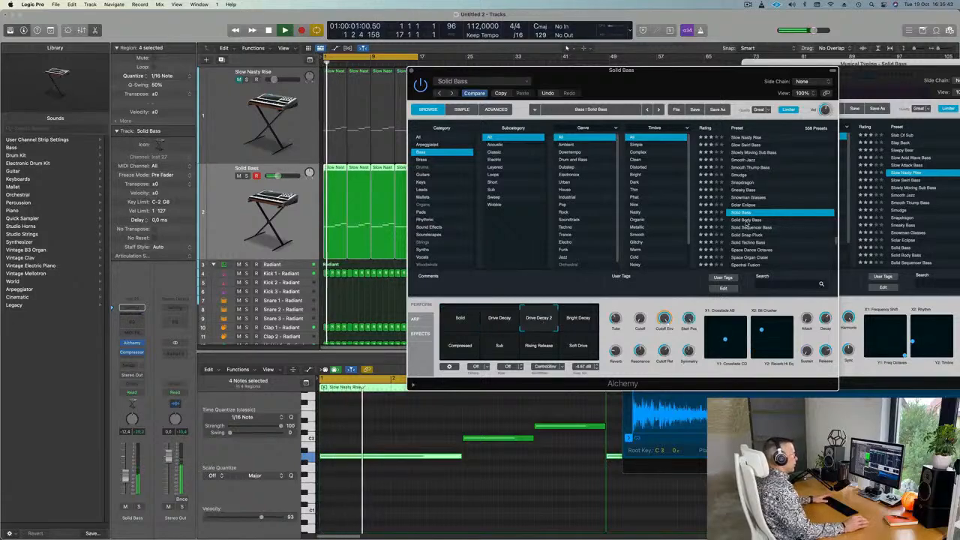
Audition the Solid Body Bass, Solid Snap Pluck and Solid Techno Bass presets against the drums
click(746, 220)
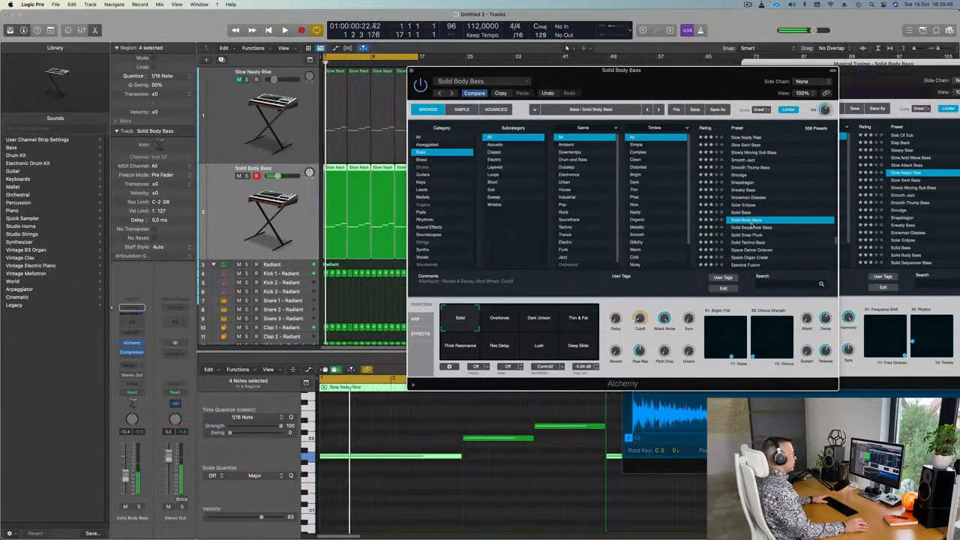
click(748, 235)
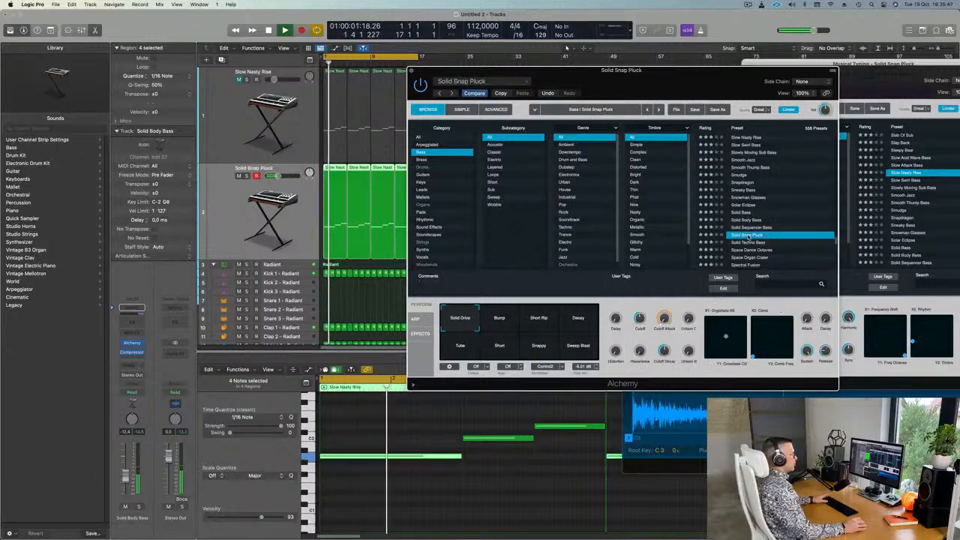
scroll(802, 219, down, 3)
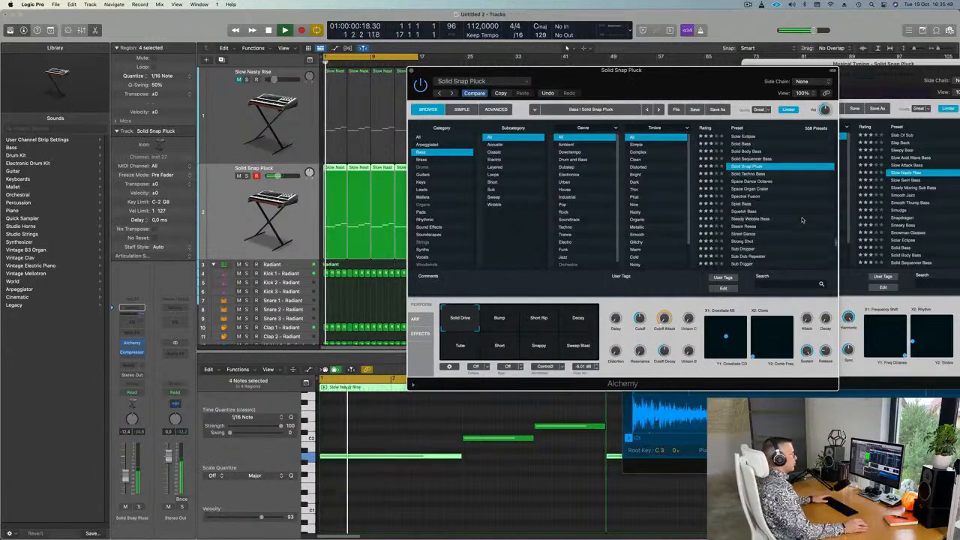
click(742, 174)
key(space)
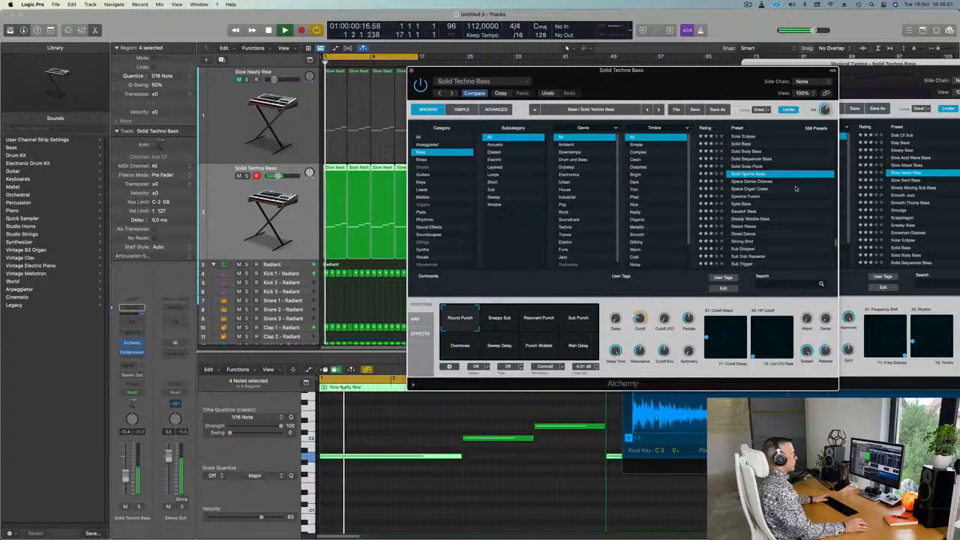
Compare the Resonant Punch, Snappy Sub and Sub Punch variations of Solid Techno Bass
scroll(797, 188, down, 1)
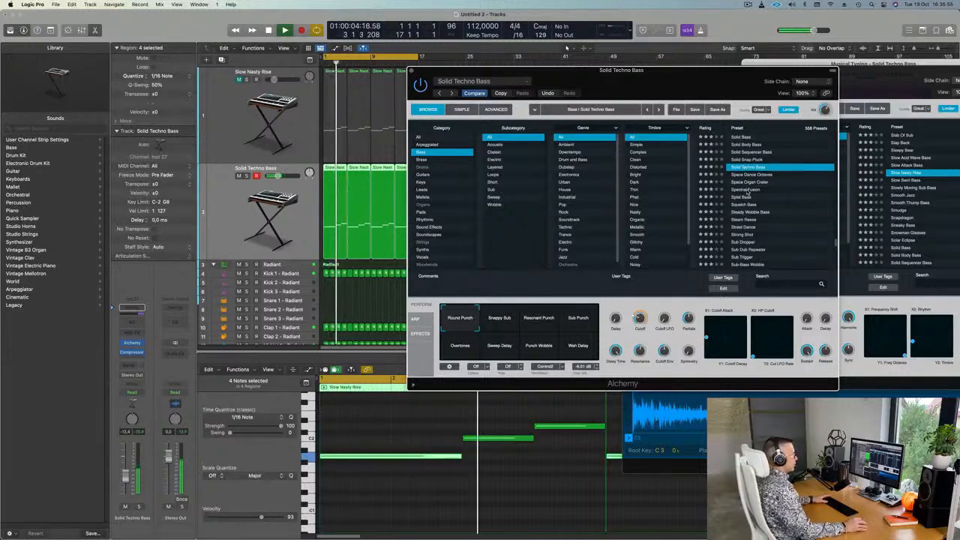
click(539, 320)
click(501, 321)
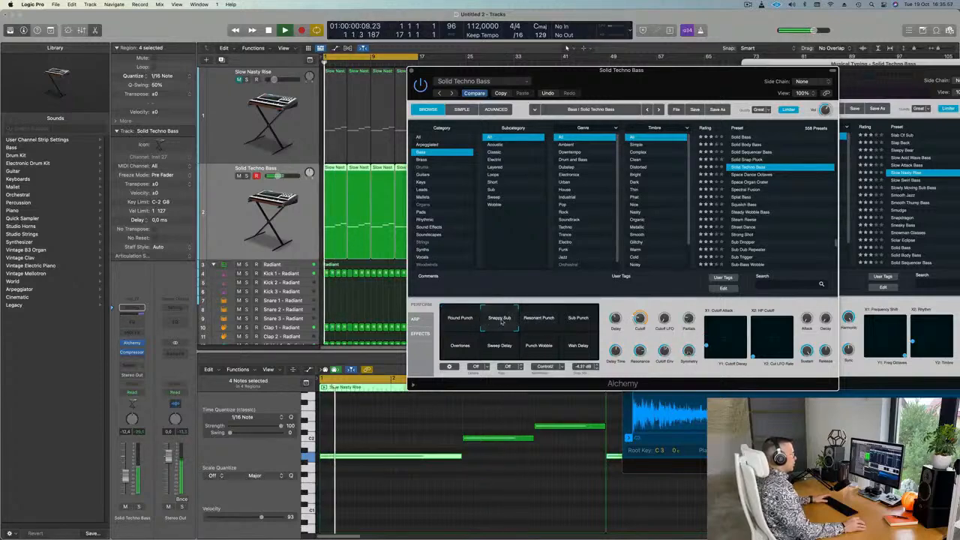
click(579, 322)
Try Steady Wobble Bass, load Steam Reese instead, and audition its Dark, Aggressive, Deep Anger and Dark 2 variations
click(755, 212)
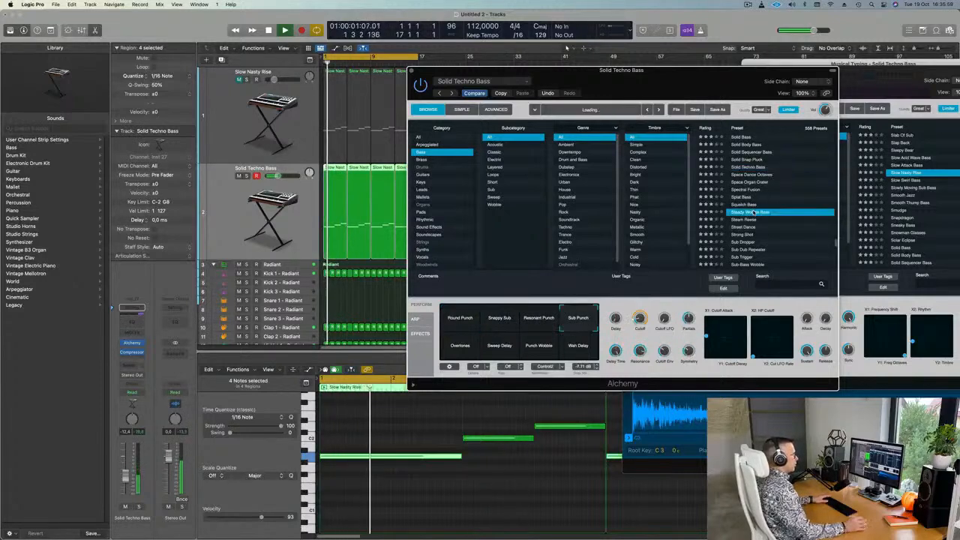
scroll(780, 195, down, 4)
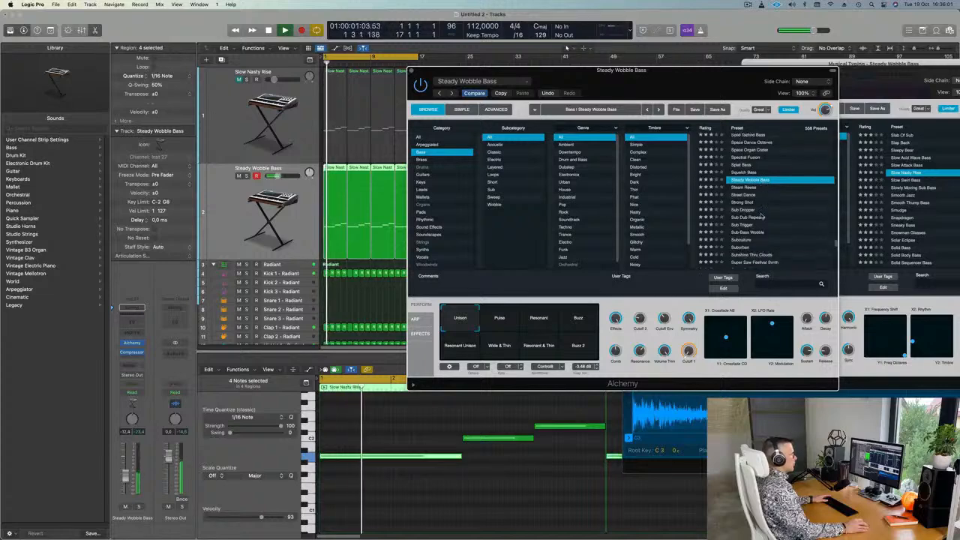
click(747, 160)
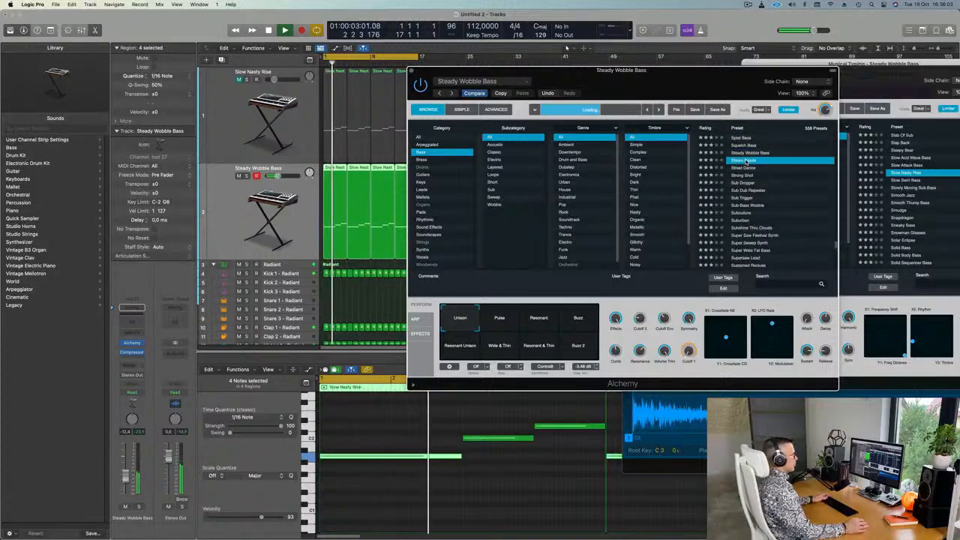
drag(673, 85, 704, 87)
click(570, 322)
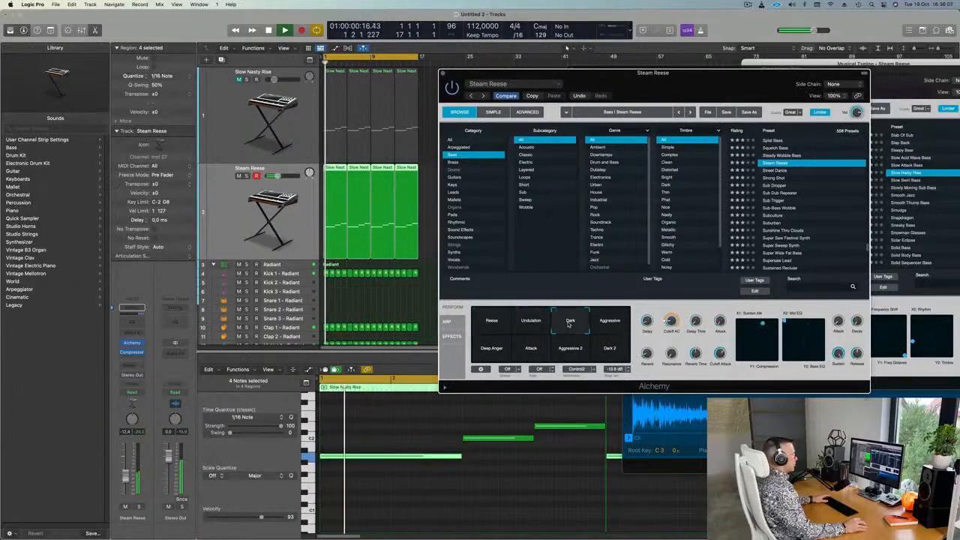
click(610, 322)
click(530, 349)
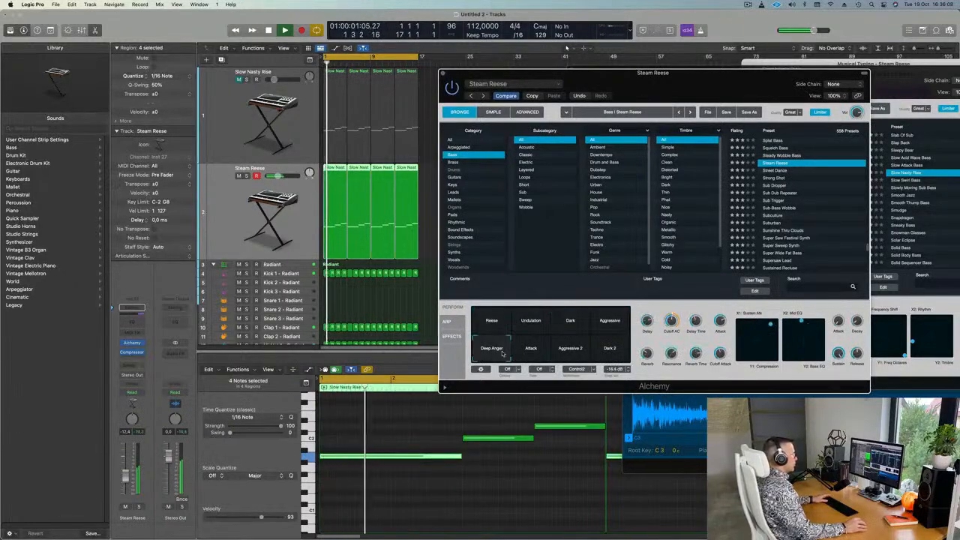
click(568, 351)
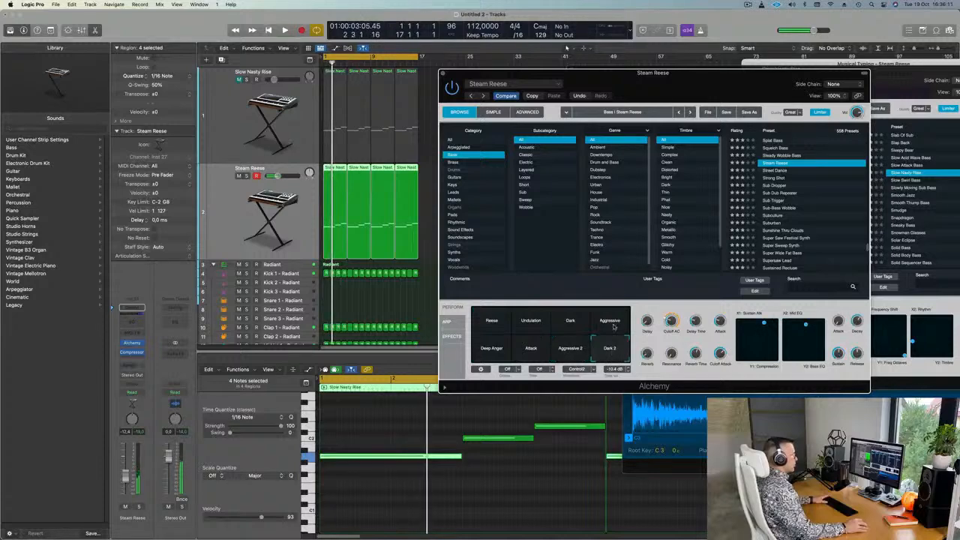
Recheck Steam Reese's Aggressive variation and audition the Street Dance, Sub Dub Repeater and Subculture presets against the drums
click(609, 348)
click(609, 323)
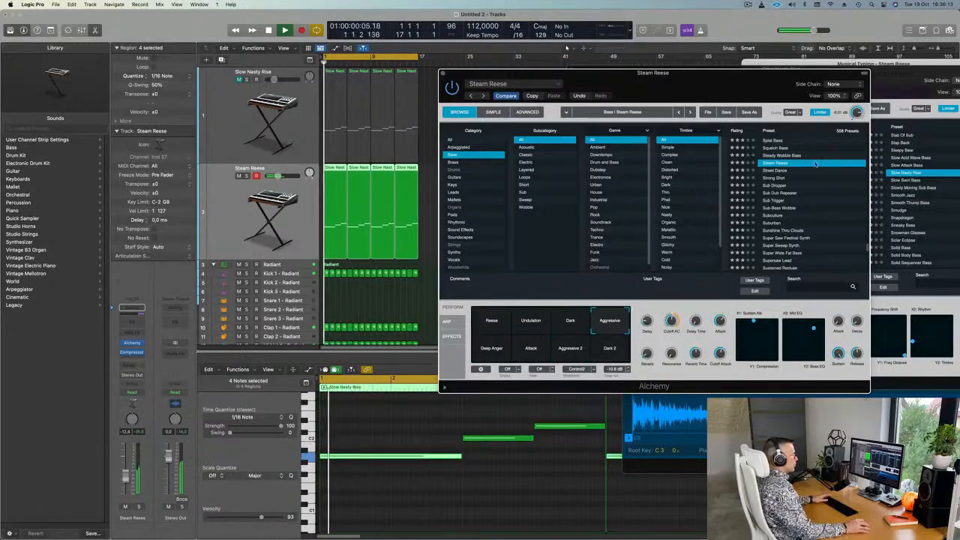
click(776, 171)
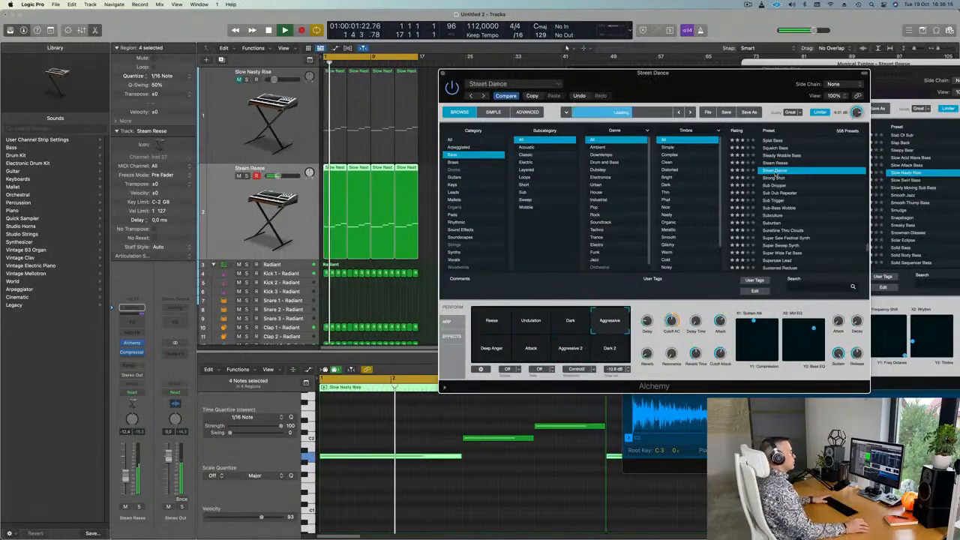
key(Return)
scroll(776, 173, down, 3)
key(Return)
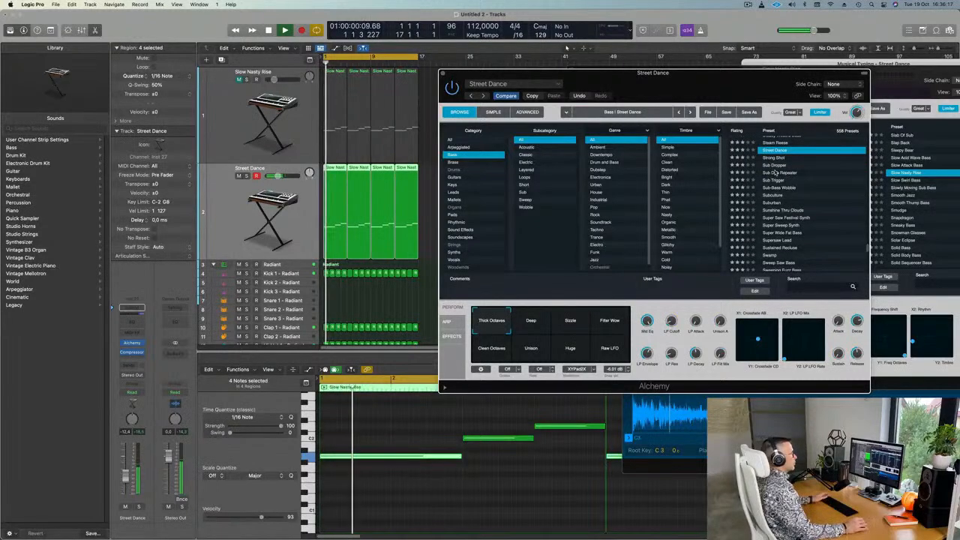
click(776, 172)
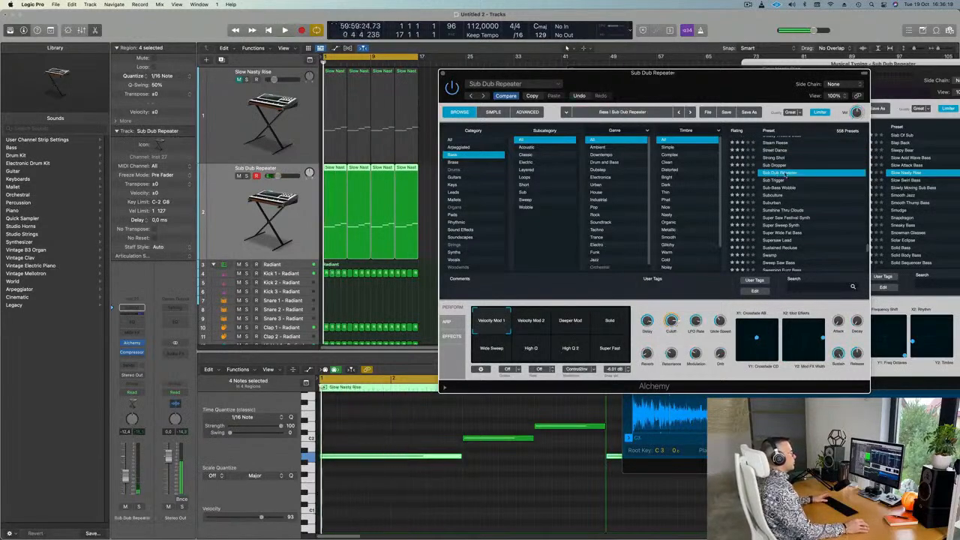
scroll(780, 176, down, 1)
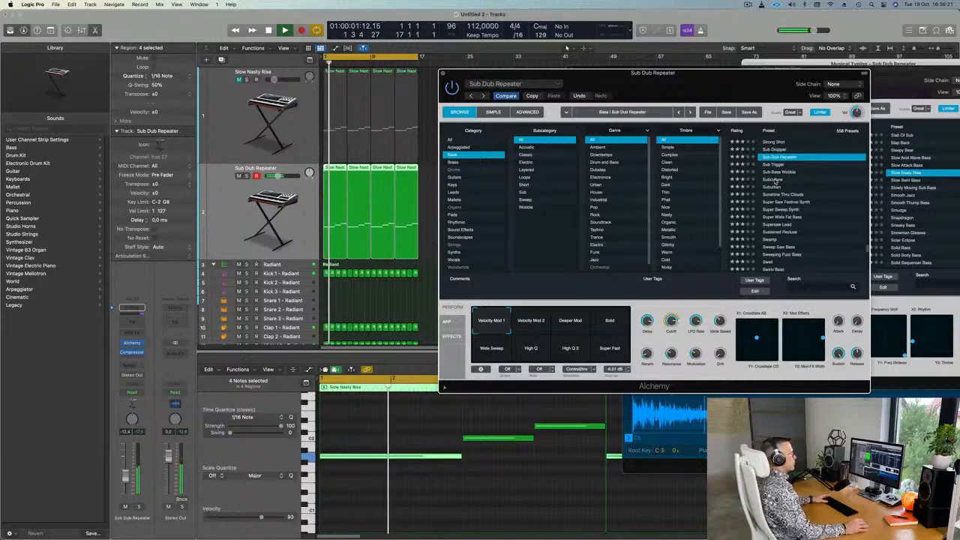
click(774, 180)
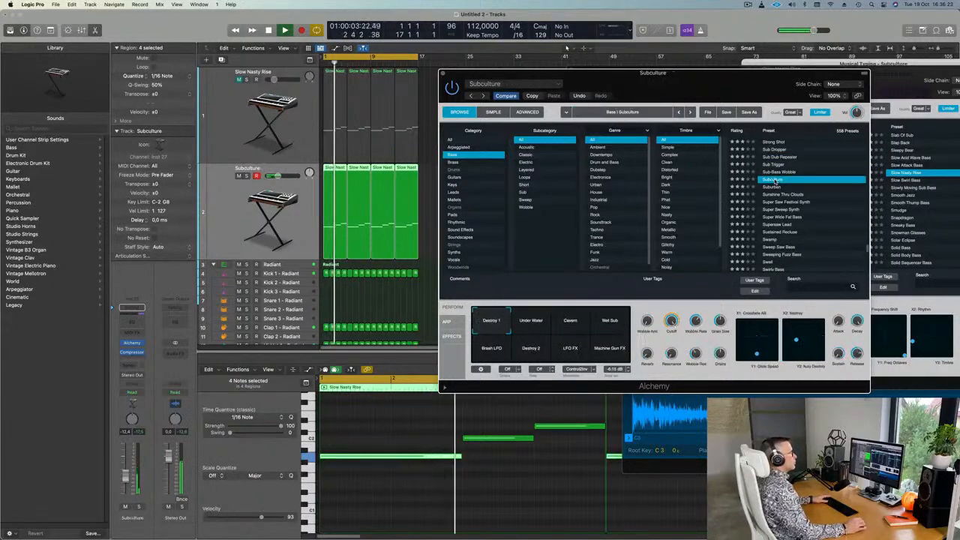
scroll(801, 189, down, 1)
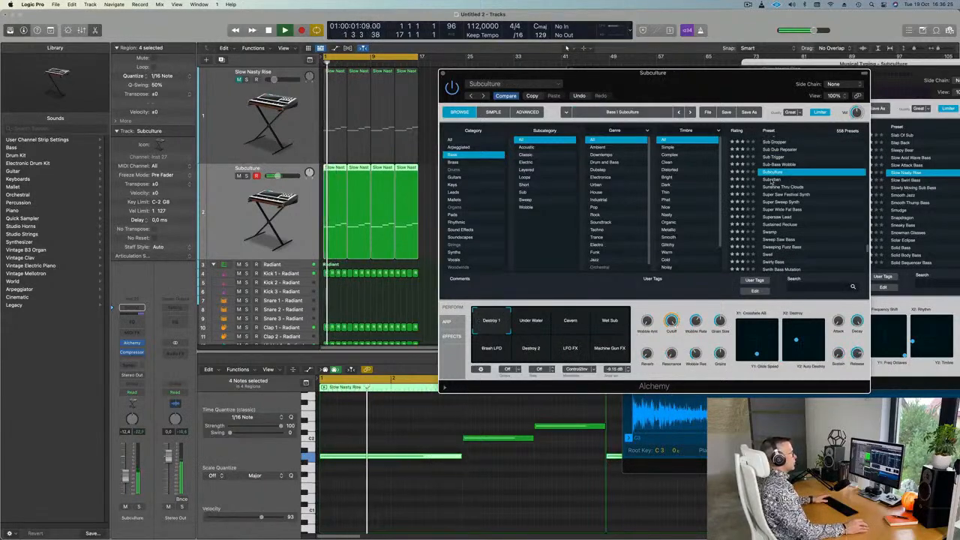
Try the Suburban preset, comparing its S&H 1, Drippy FX, Metal FX, Space Synth and Warm Resonance variations
click(771, 182)
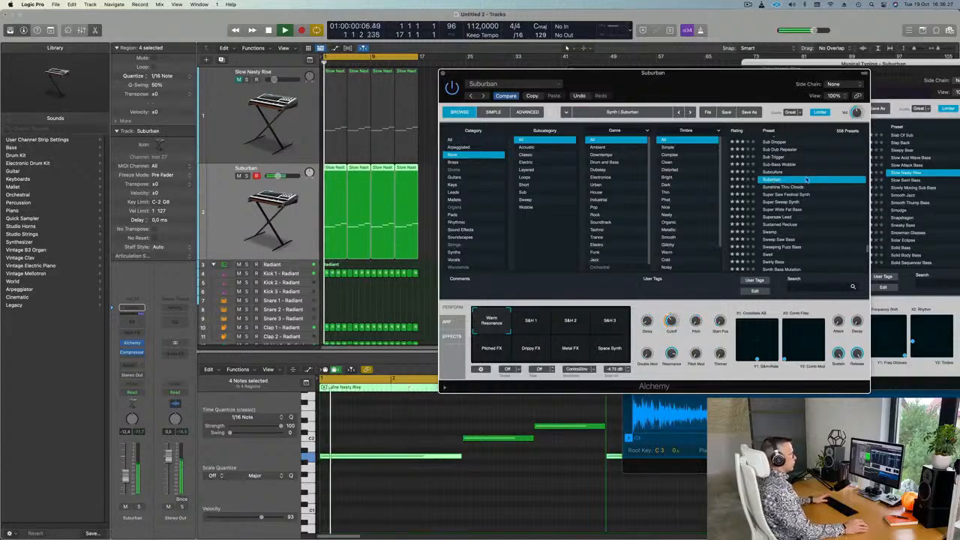
click(530, 322)
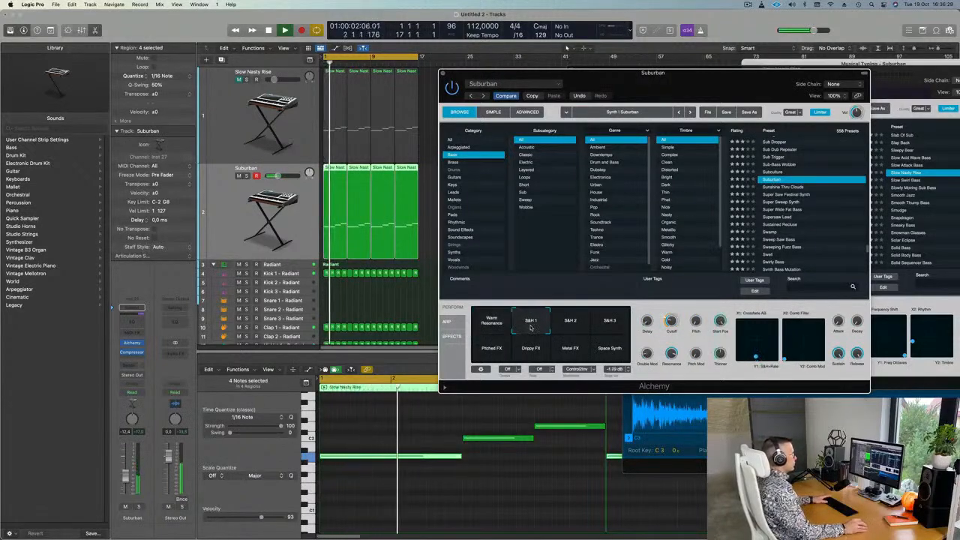
click(530, 348)
click(572, 350)
click(609, 349)
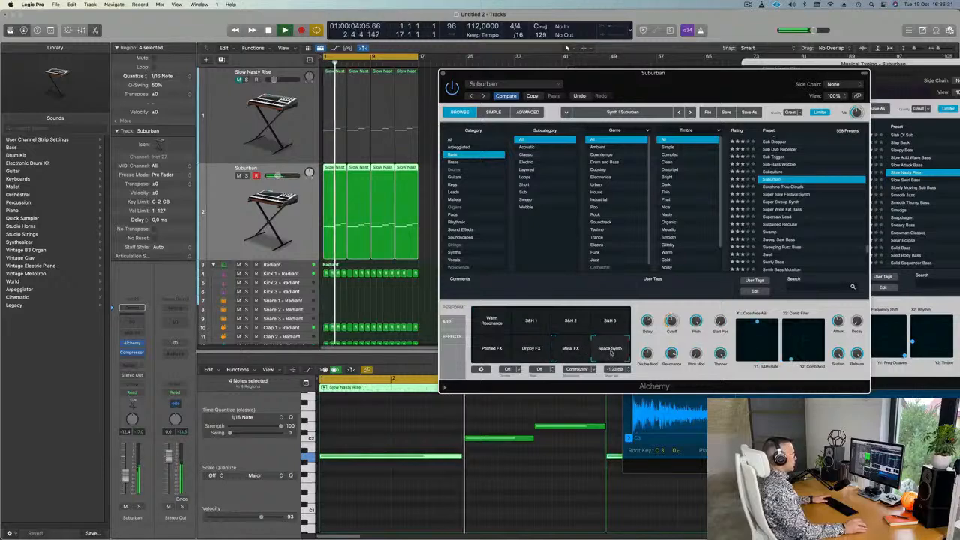
click(507, 321)
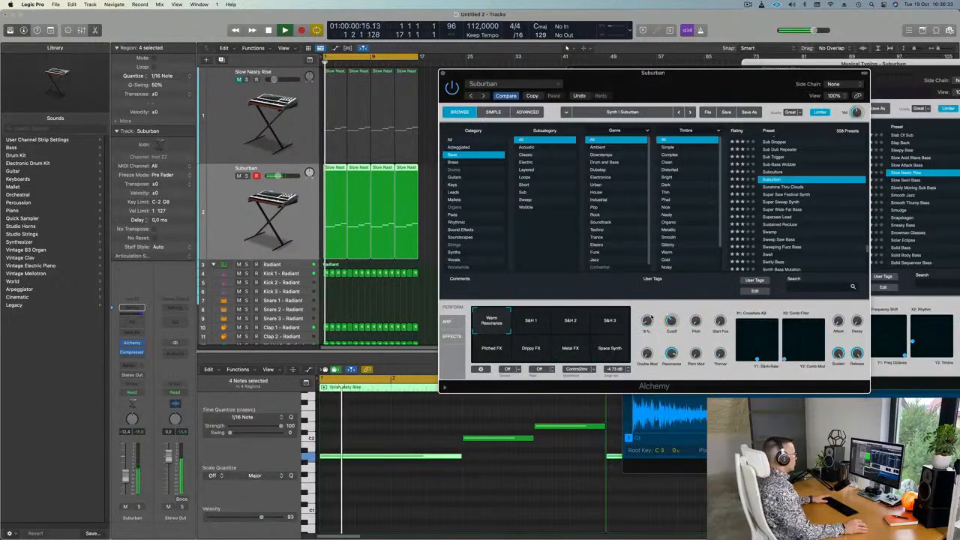
Load Sunshine Thru Clouds on the second bass track, set the track volume to about -13 dB and close its Alchemy window
click(796, 188)
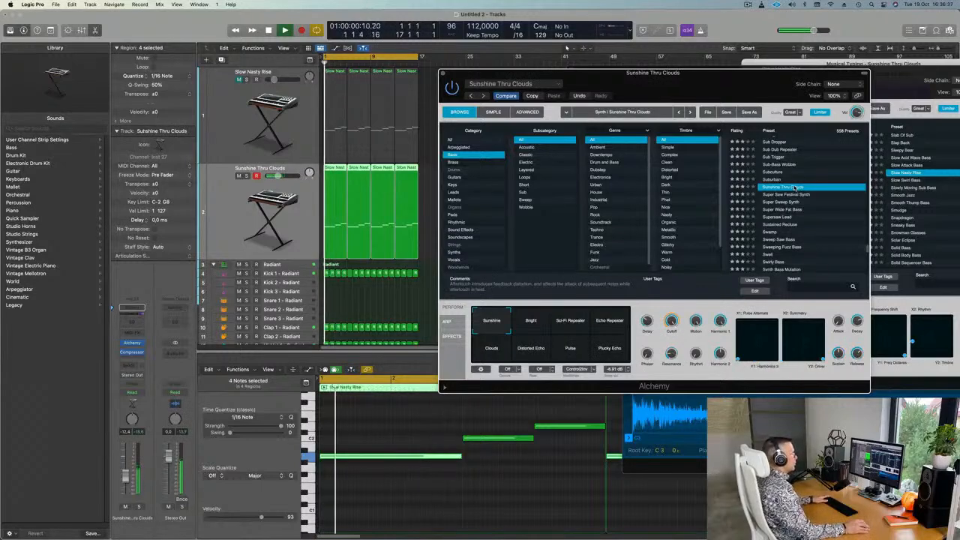
drag(693, 86, 705, 105)
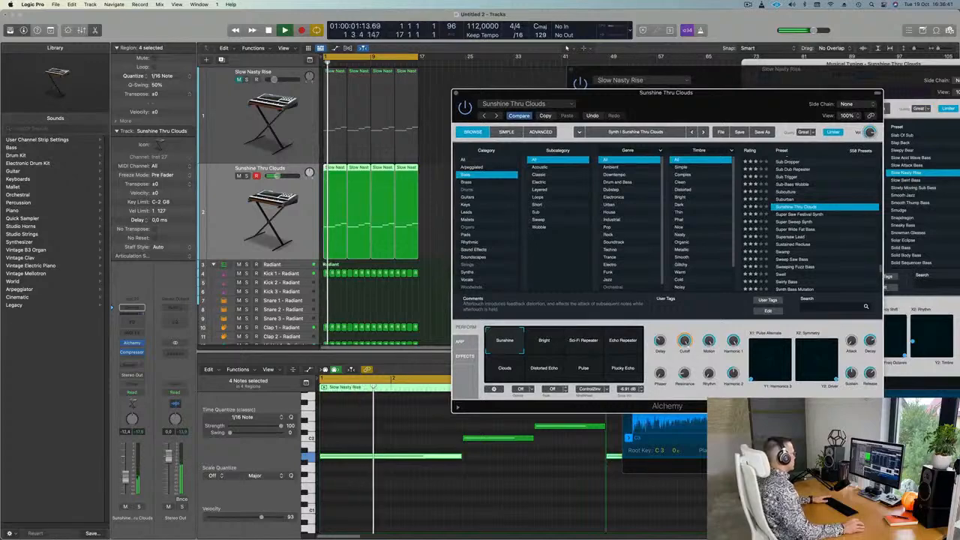
drag(126, 478, 126, 475)
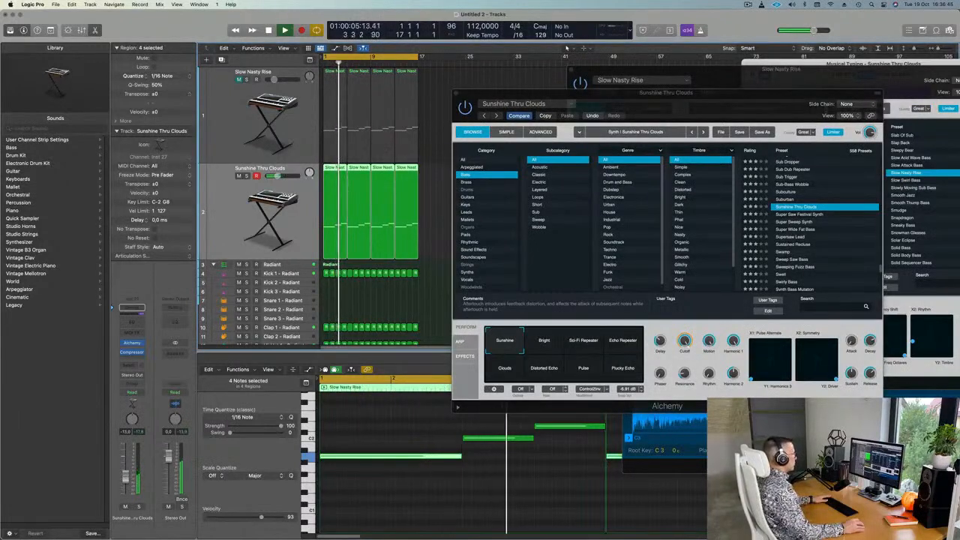
drag(525, 89, 472, 110)
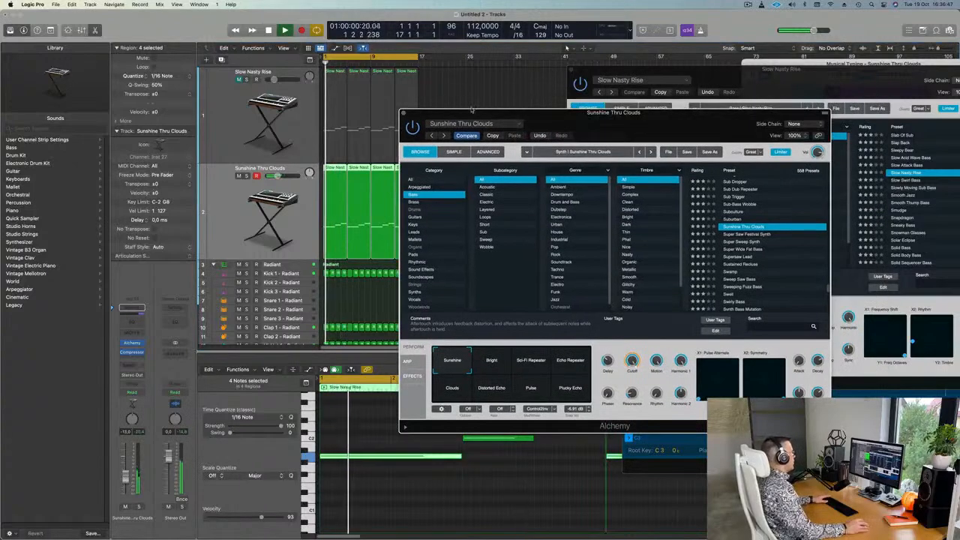
click(405, 113)
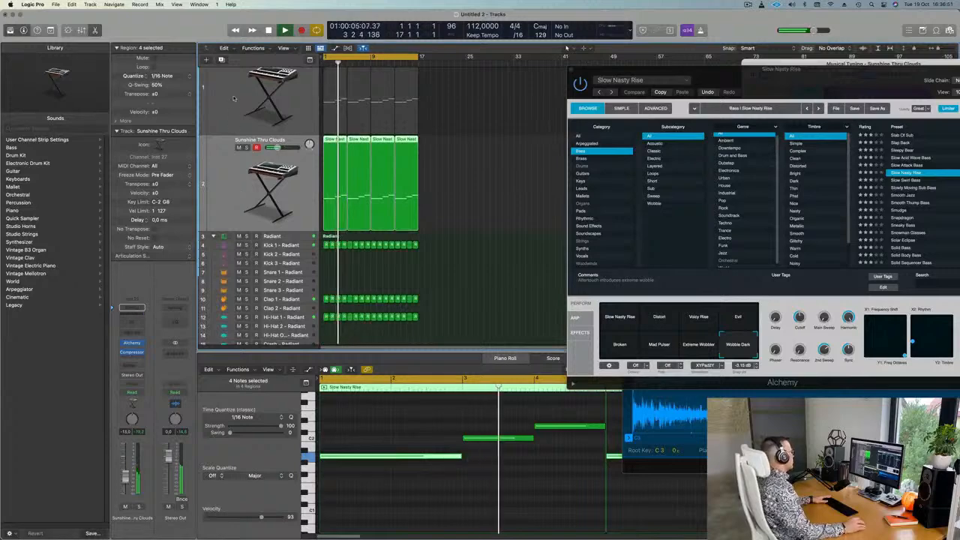
Duplicate the Sunshine Thru Clouds track without its regions and load Abandoned Pad from Alchemy's Pads category on the copy
click(221, 60)
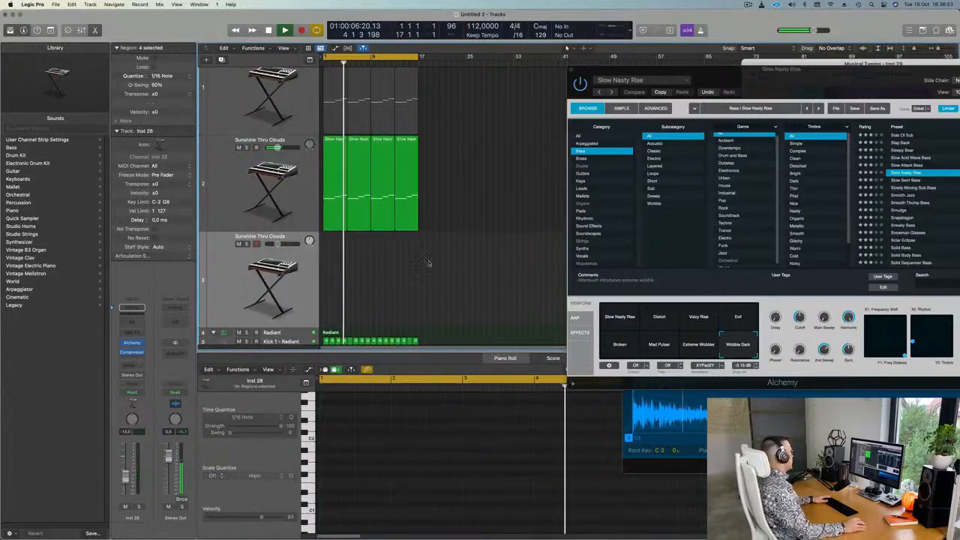
click(132, 343)
drag(470, 131, 456, 120)
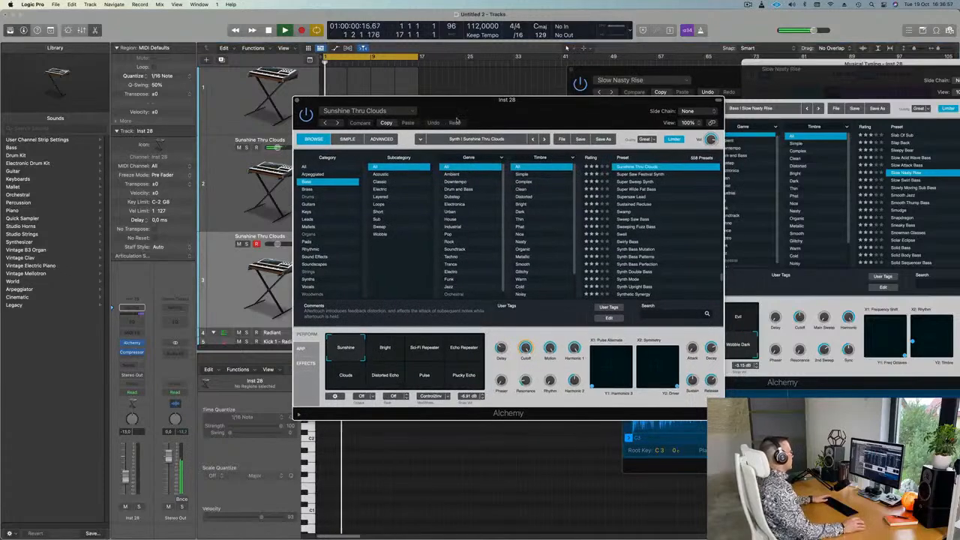
click(304, 167)
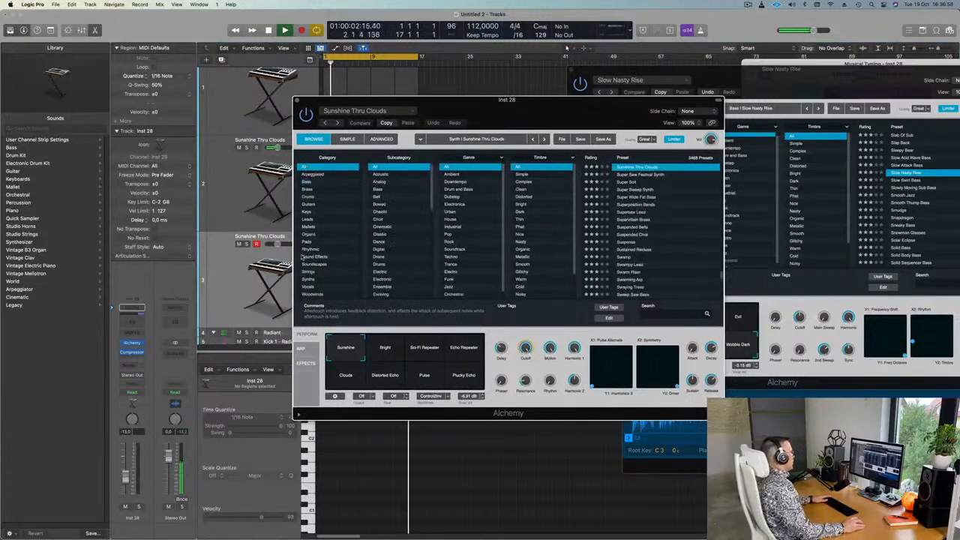
click(307, 242)
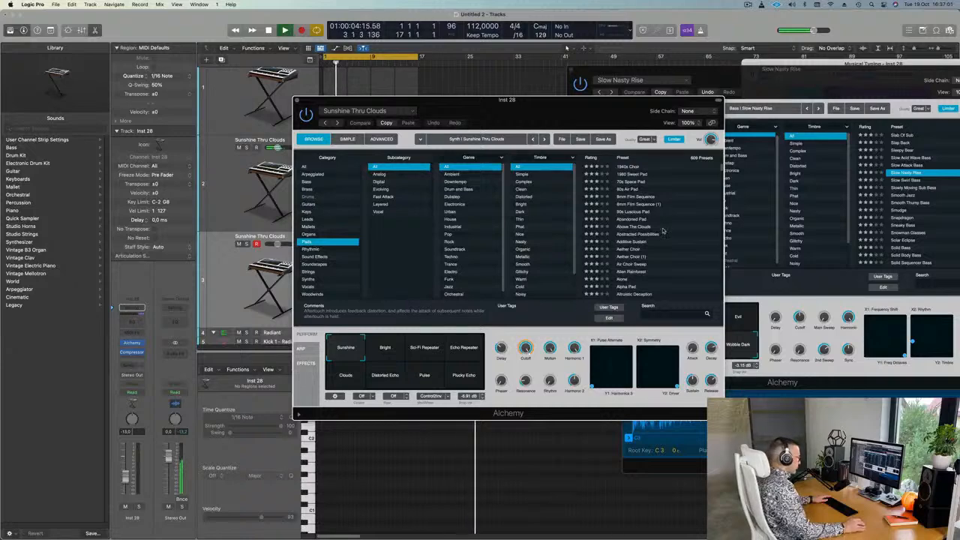
click(632, 220)
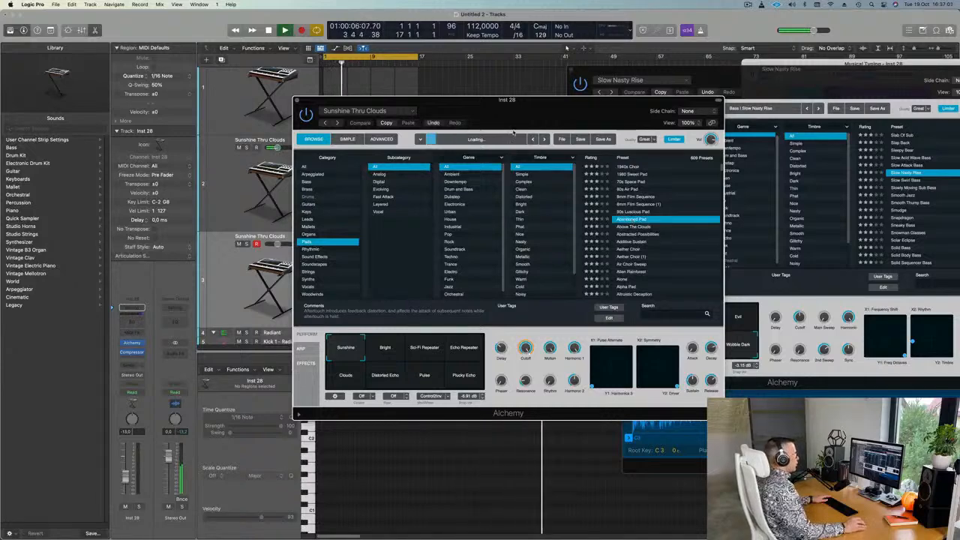
Bring up the Musical Typing keyboard, play test notes on the pad and lower its track volume to about -23.5 dB
click(224, 299)
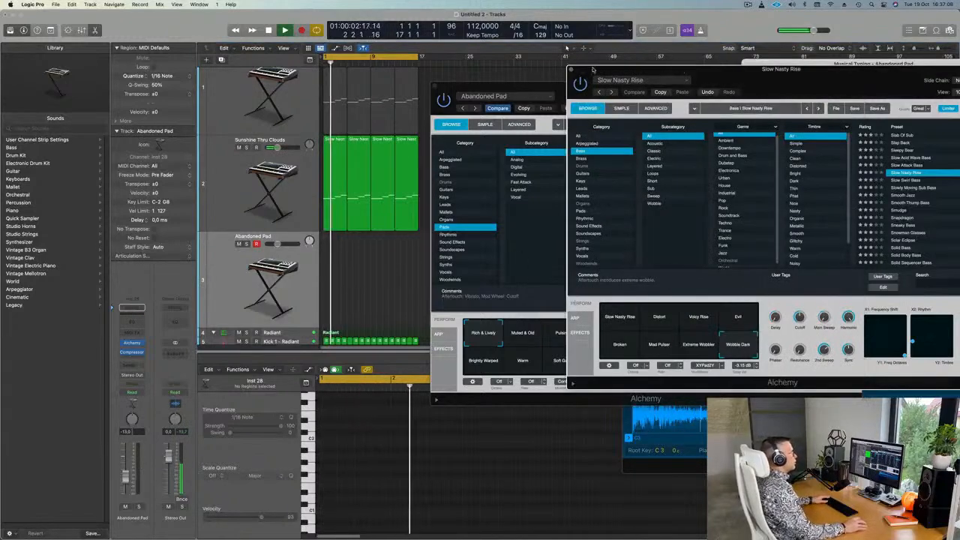
key(super+k)
drag(819, 69, 674, 75)
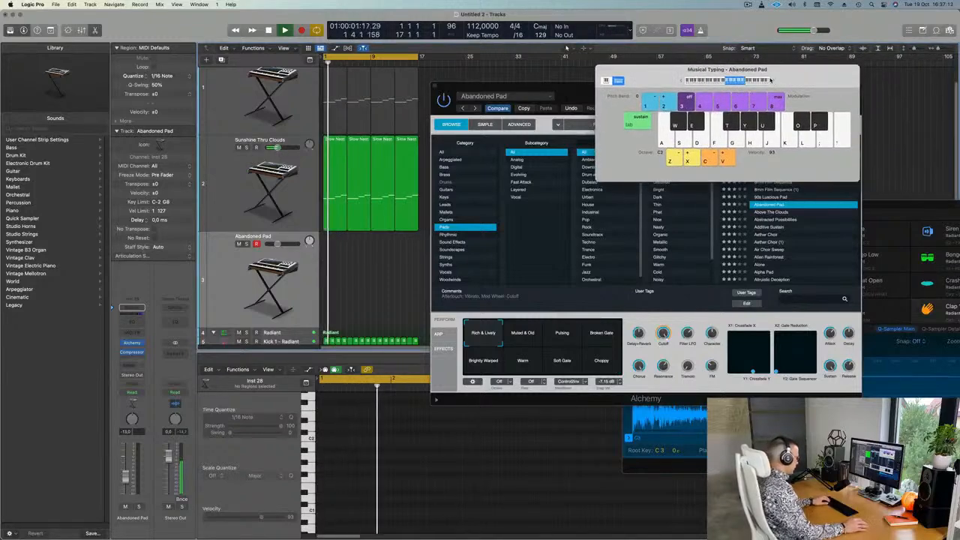
key(f)
key(g)
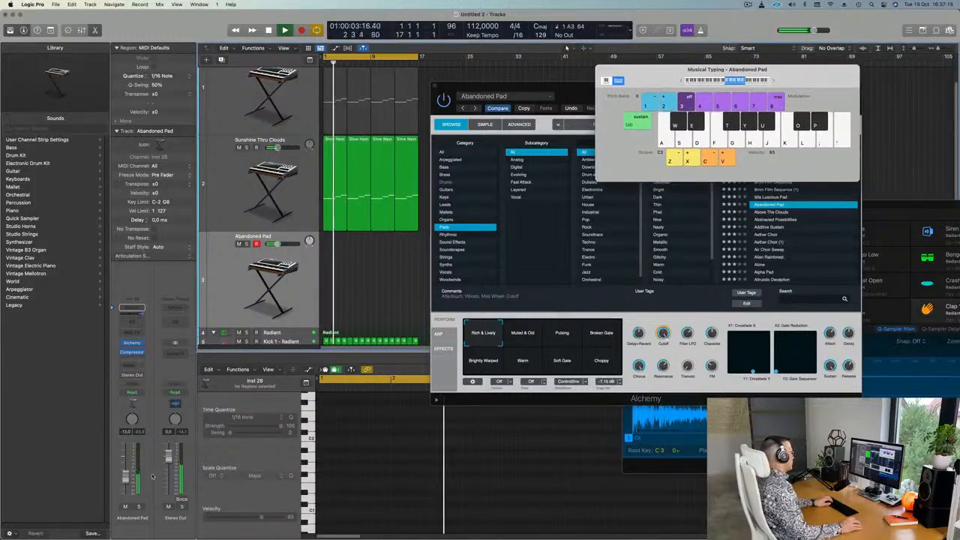
key(f)
drag(125, 477, 127, 487)
key(f)
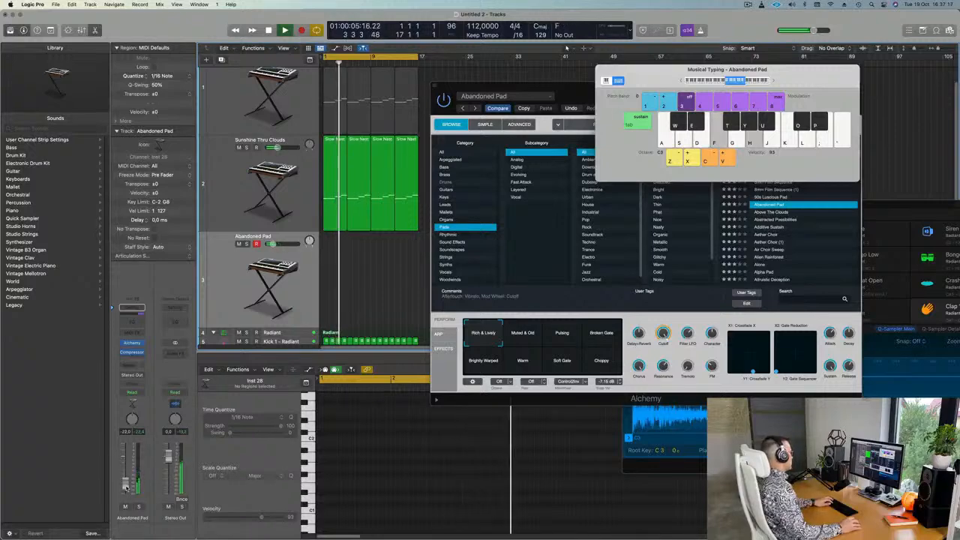
key(d)
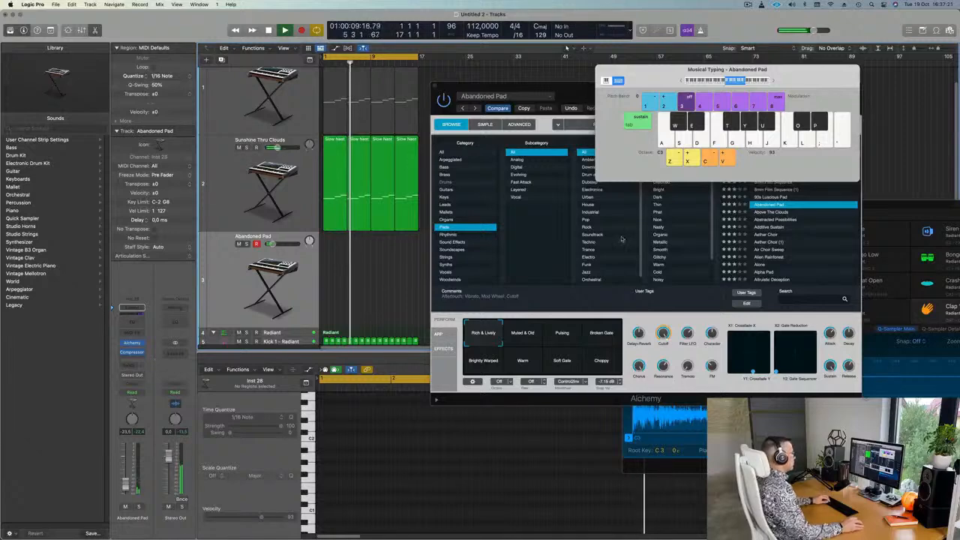
key(f)
Audition the Abstracted Possibilities pad, including its Slow Swell variation, and load the Aether Choir preset instead
click(776, 222)
click(776, 222)
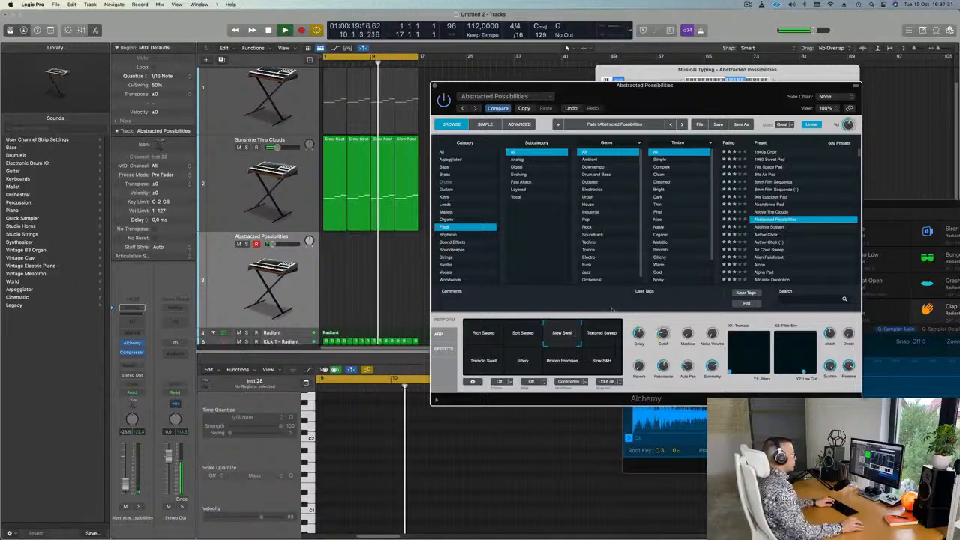
click(769, 235)
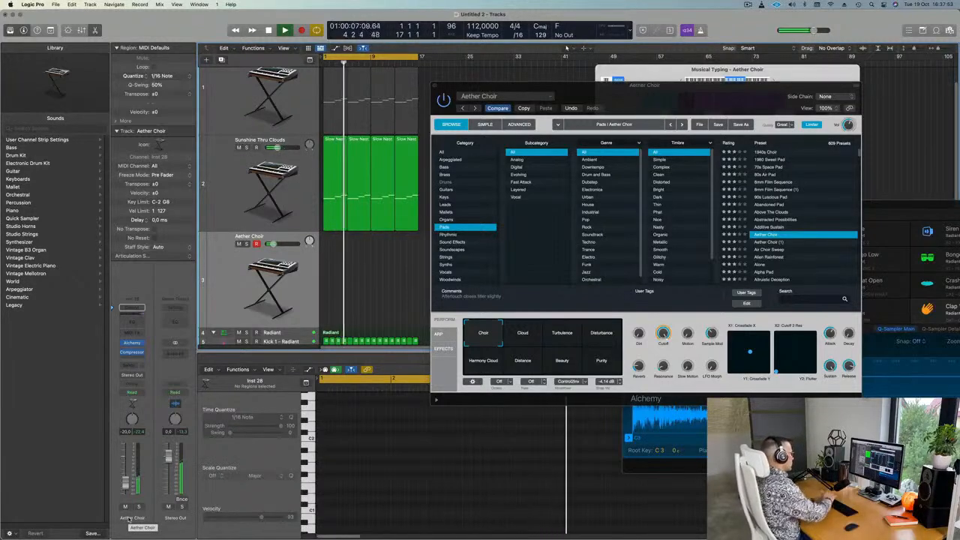
Record a four-bar chord part on the Aether Choir track starting at bar 5, and stop playback
key(r)
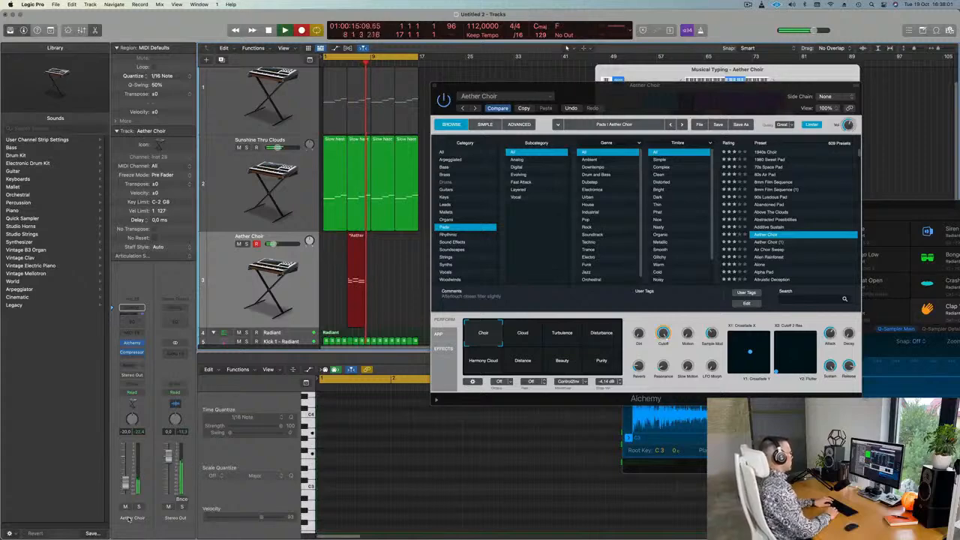
key(space)
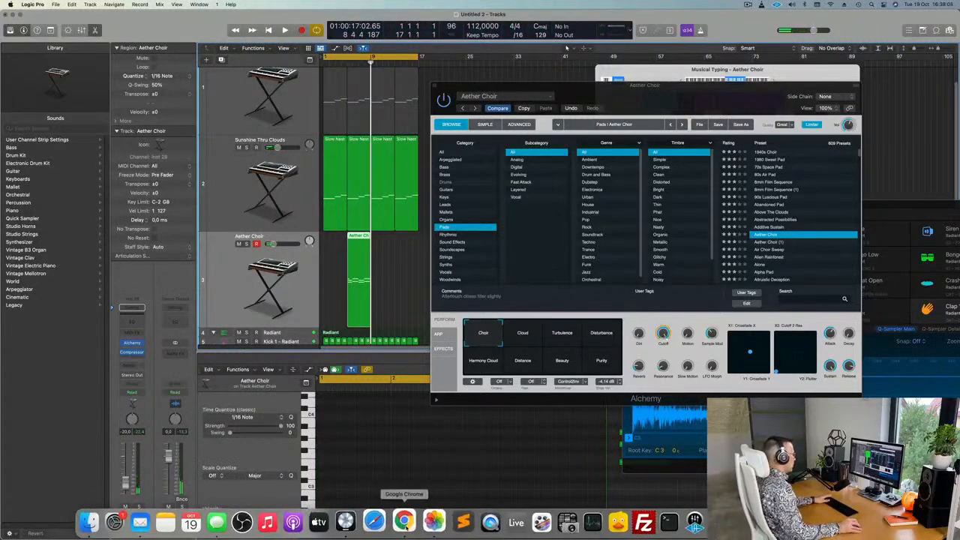
Quit the background apps Google Chrome, Photos, Messages and Mail
right_click(404, 517)
click(409, 490)
right_click(431, 513)
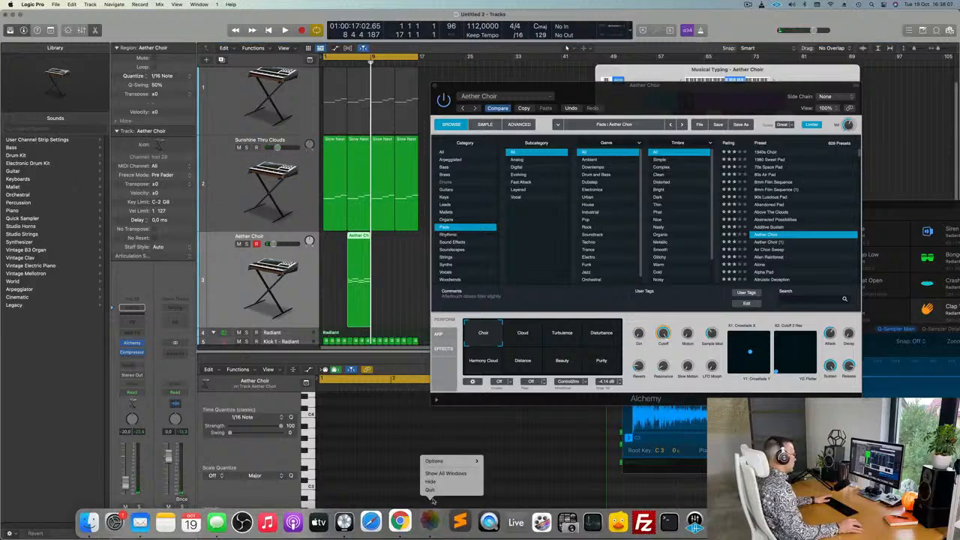
click(430, 490)
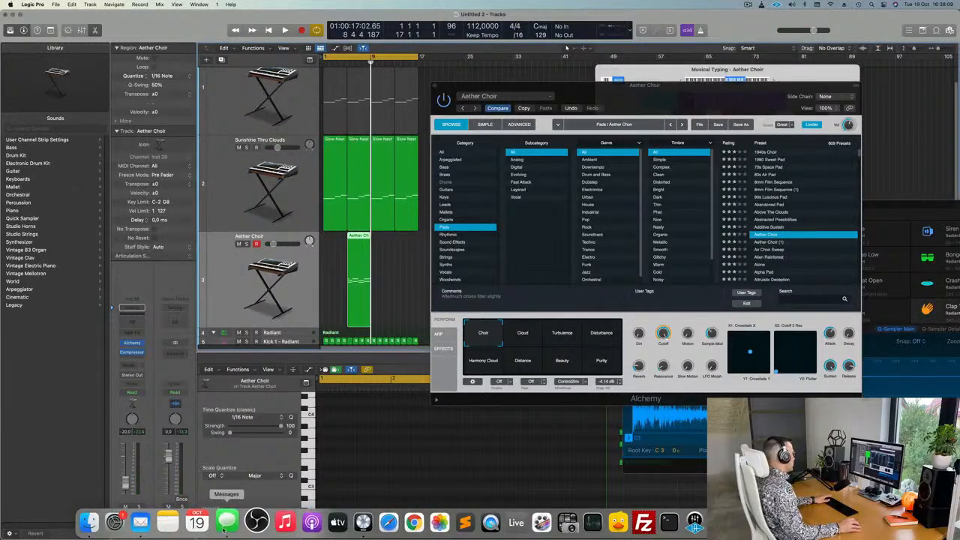
right_click(226, 519)
click(234, 490)
right_click(150, 521)
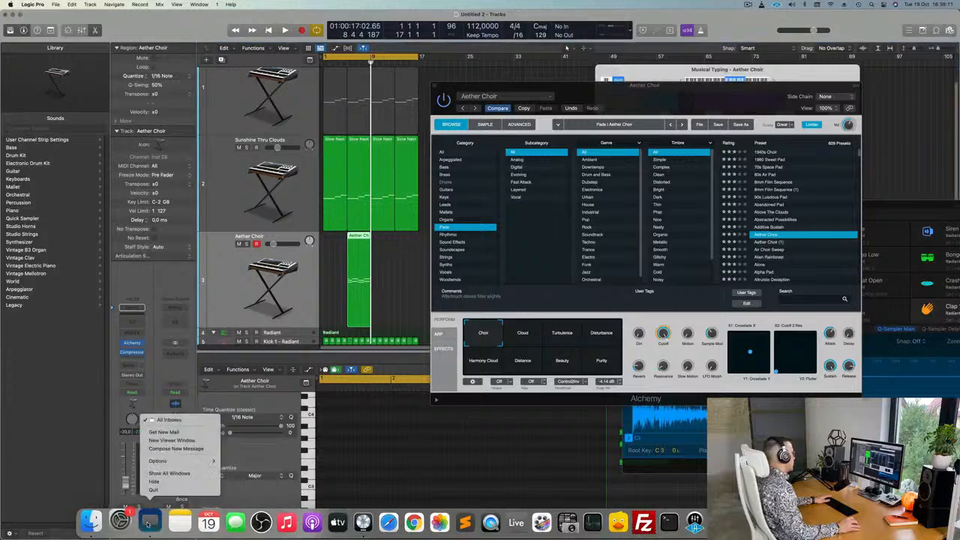
click(161, 490)
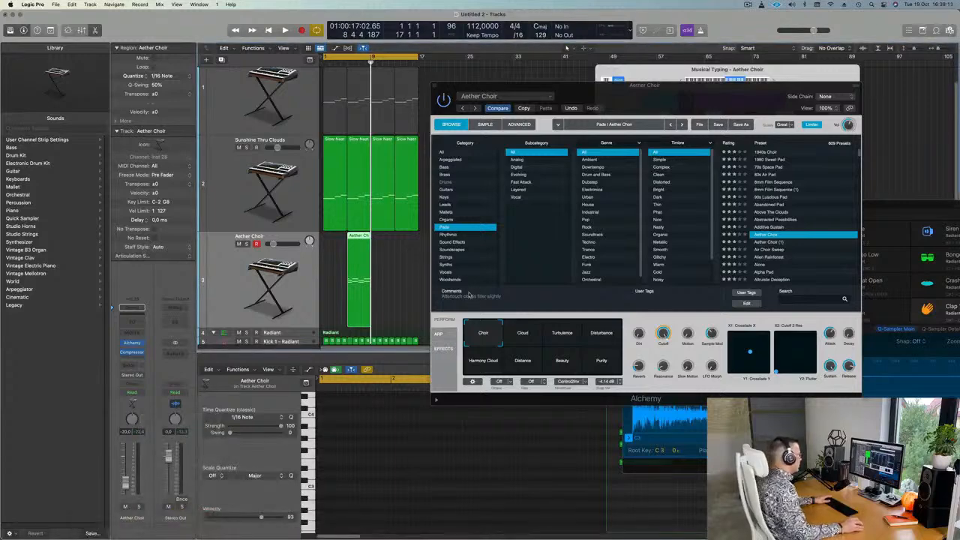
Move the recorded Aether Choir region to the start of the project at bar 1
drag(361, 238, 336, 244)
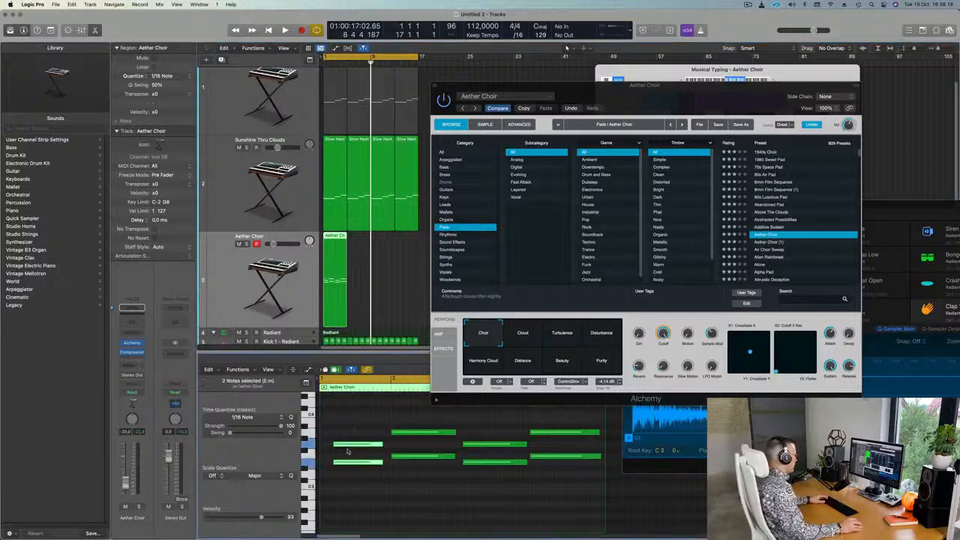
Move the first chord of the Aether Choir region to its start and extend both notes to fill bar 1
drag(362, 446, 364, 490)
key(super+a)
drag(368, 444, 389, 451)
key(space)
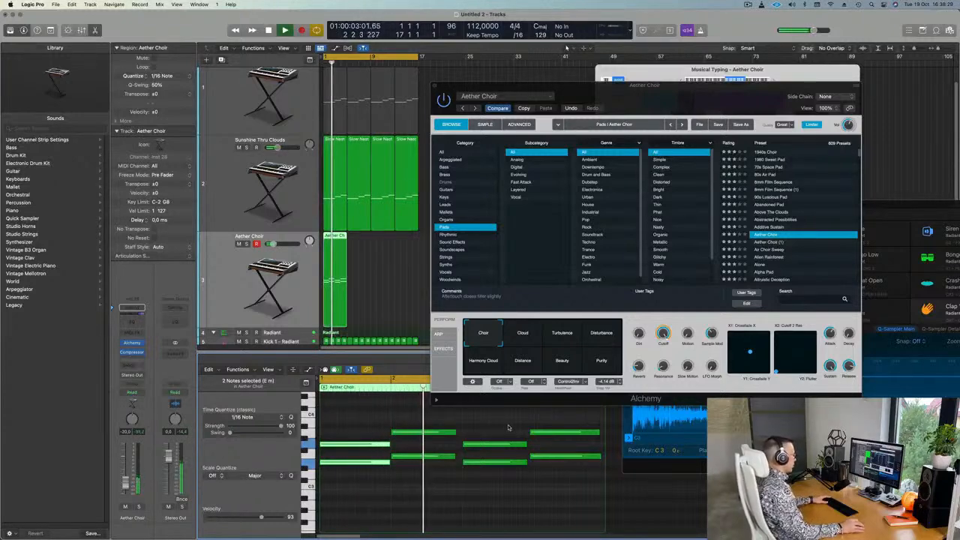
Shift the last chord's two notes to the start of bar 4 in the Aether Choir region and play it back
key(space)
click(545, 432)
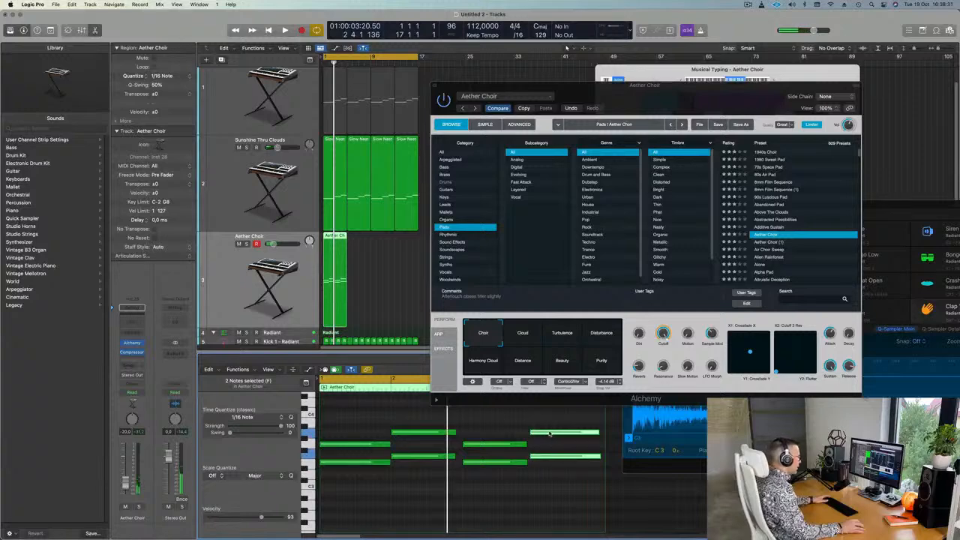
drag(550, 434, 554, 434)
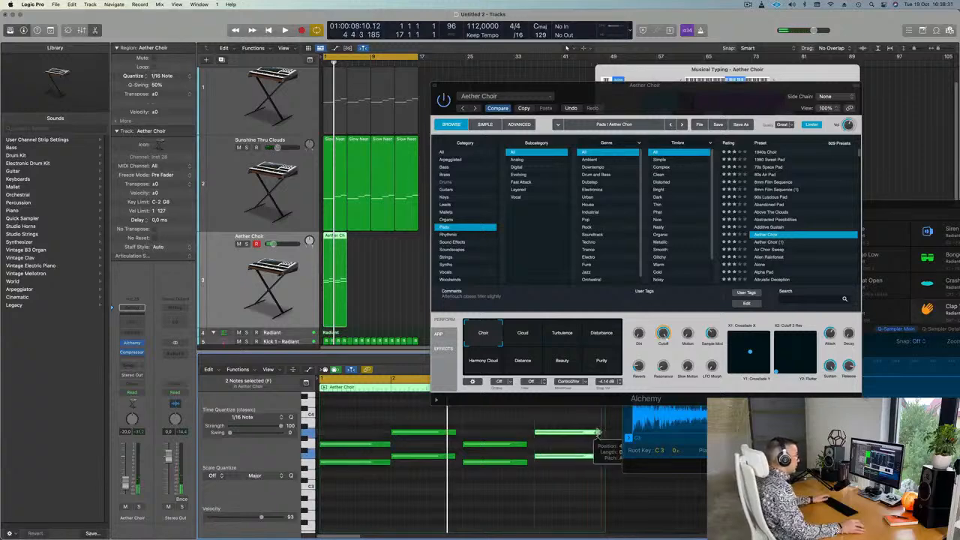
key(space)
key(space)
key(space)
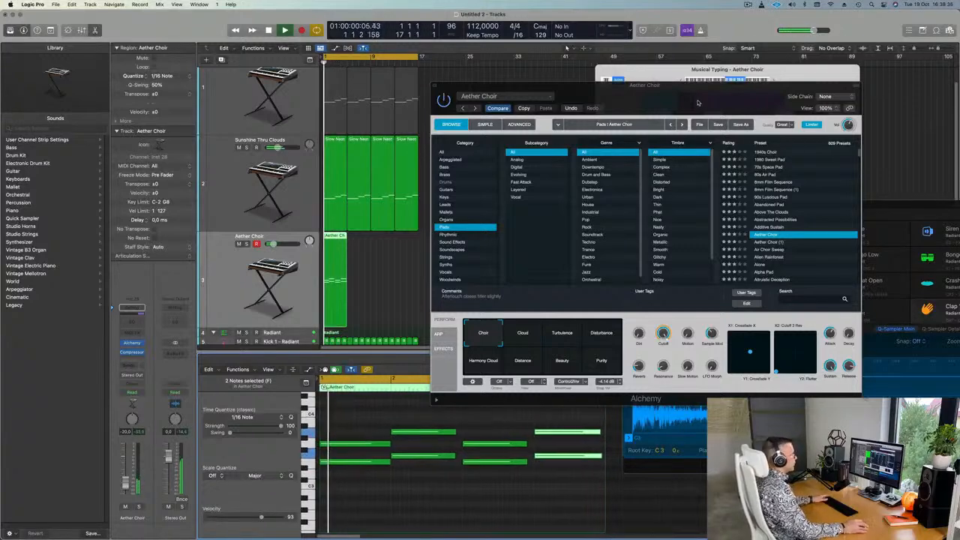
Repeat the four-bar Aether Choir region three times so it fills all 16 bars
drag(698, 100, 727, 89)
drag(385, 283, 341, 260)
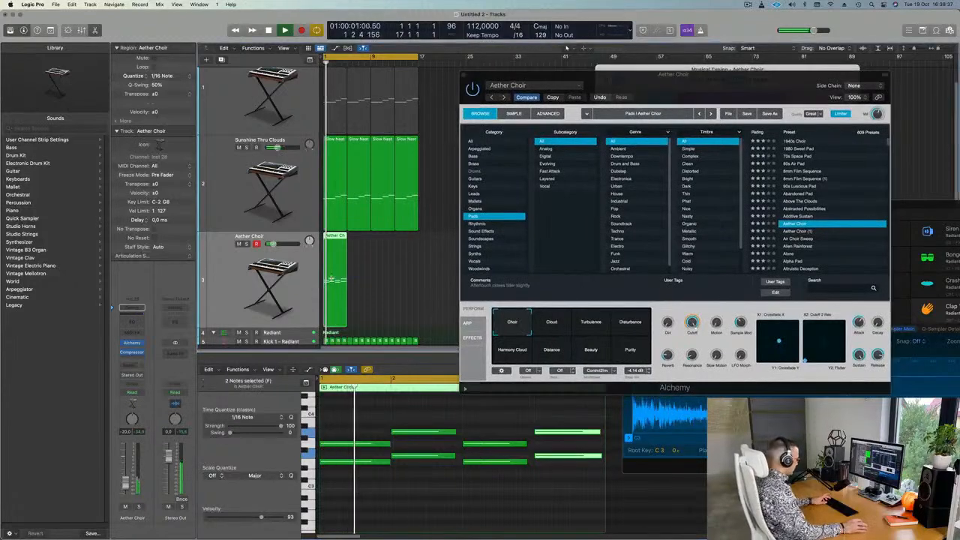
key(super+r)
key(super+r)
key(super+r)
drag(739, 93, 677, 84)
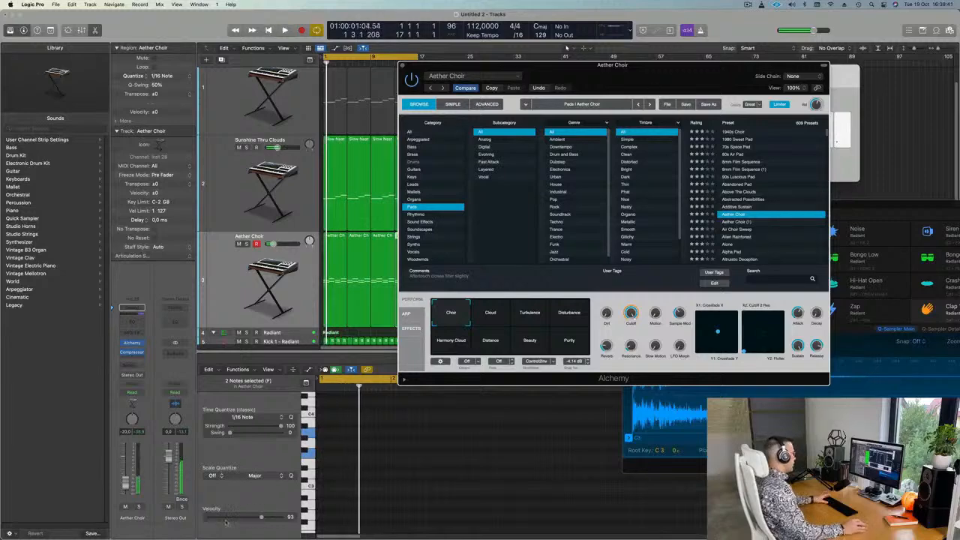
During playback, audition the other Aether Choir performance snapshots from Cloud to Purity, and settle on Cloud
key(Return)
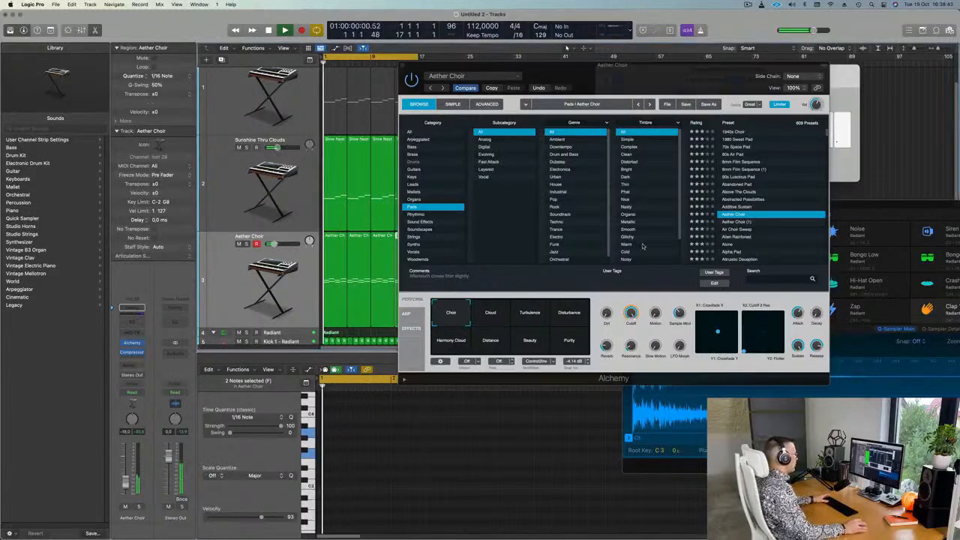
click(493, 313)
drag(626, 66, 667, 59)
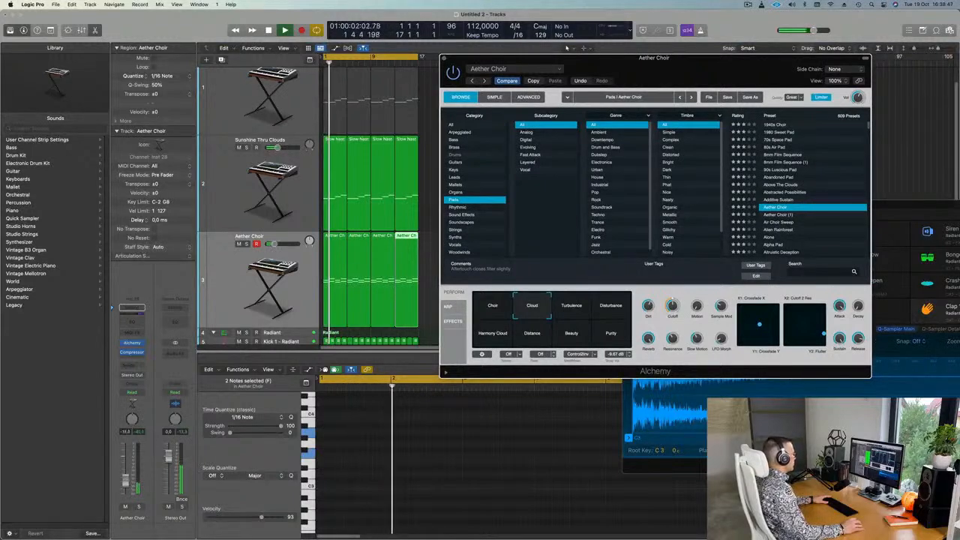
click(573, 308)
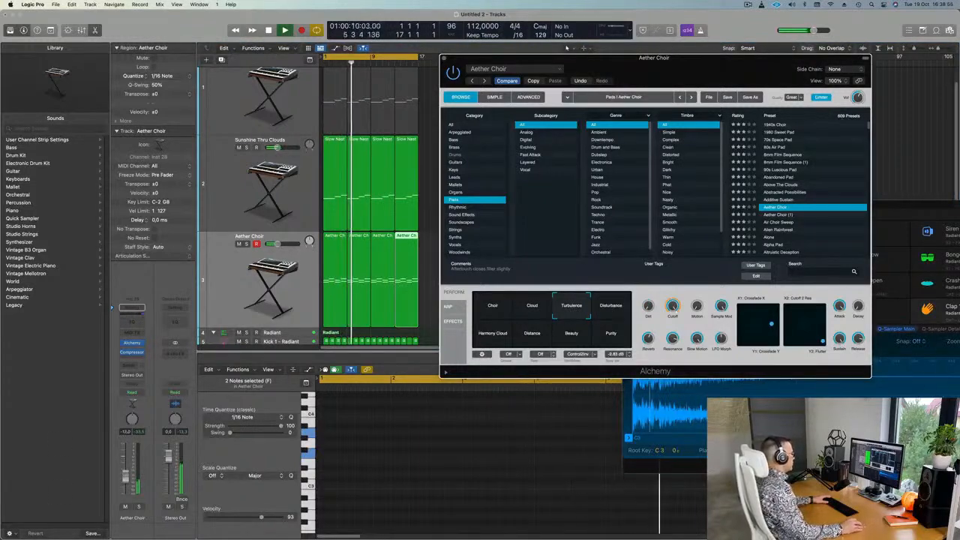
click(606, 313)
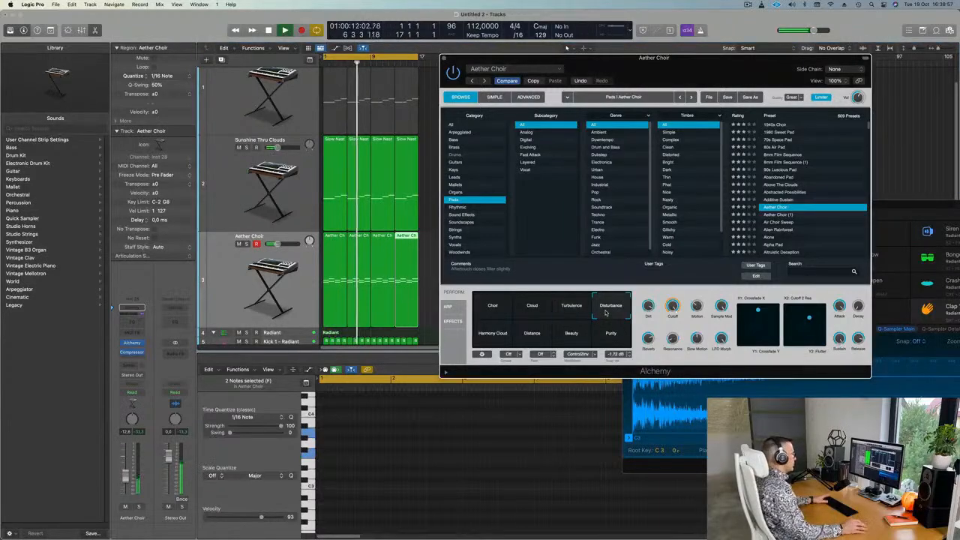
click(493, 335)
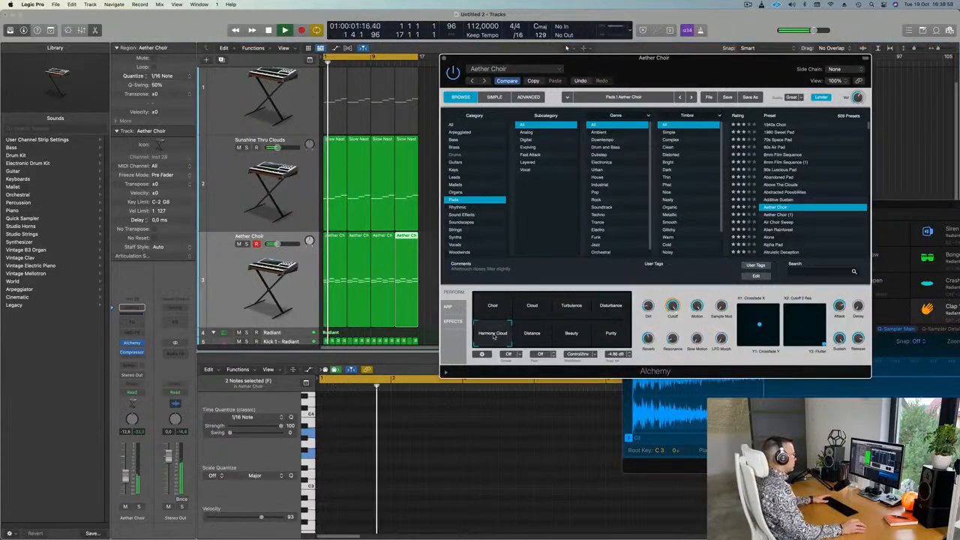
click(532, 337)
click(573, 335)
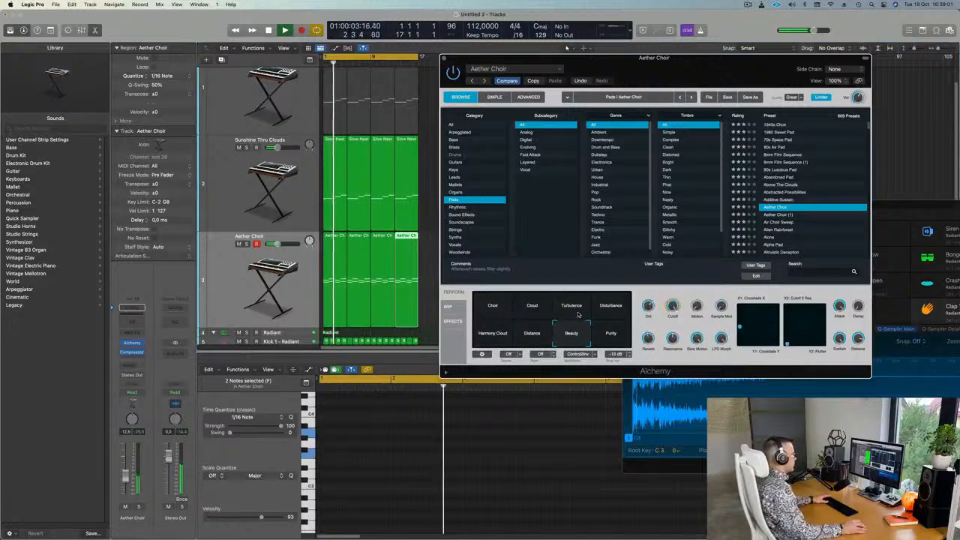
click(615, 333)
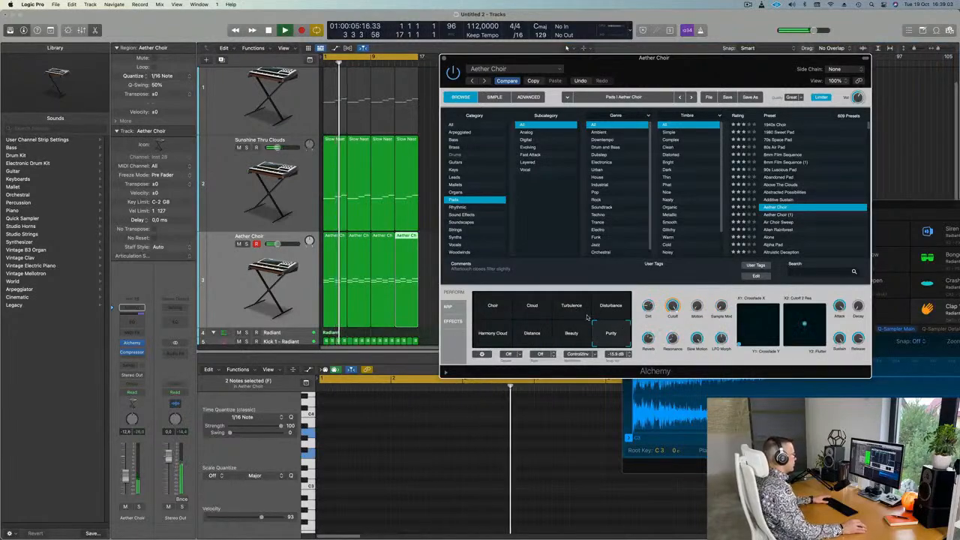
click(571, 307)
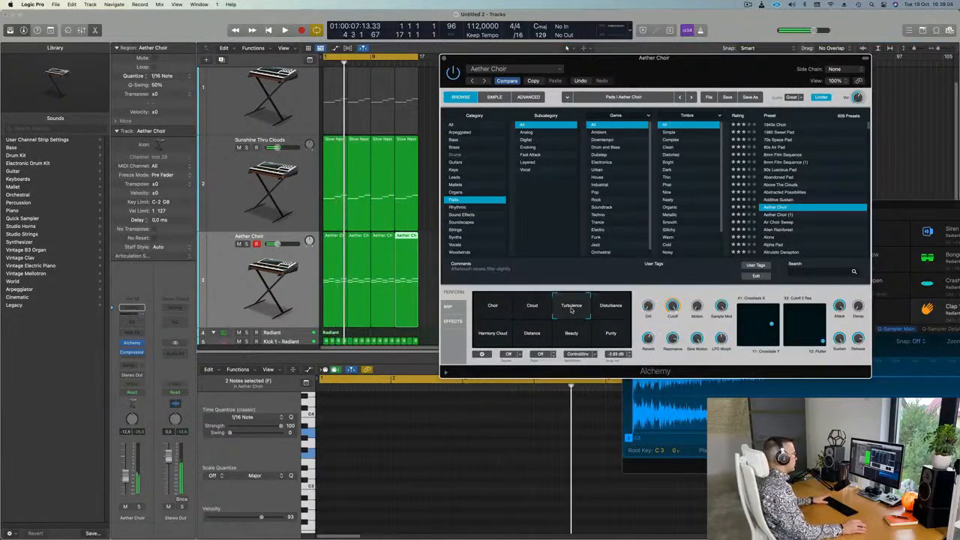
click(531, 309)
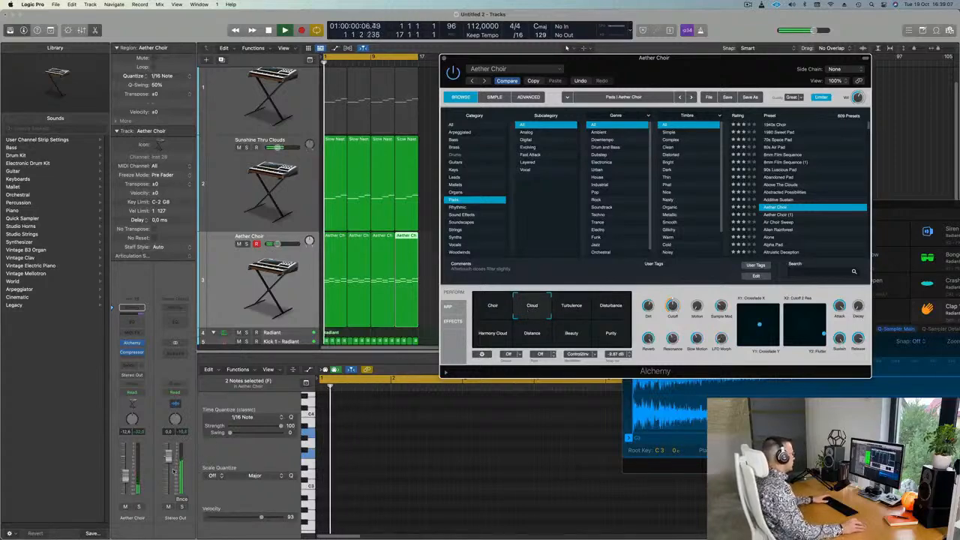
Raise the Aether Choir track's volume to about -9.4 dB and close its Alchemy window
click(566, 47)
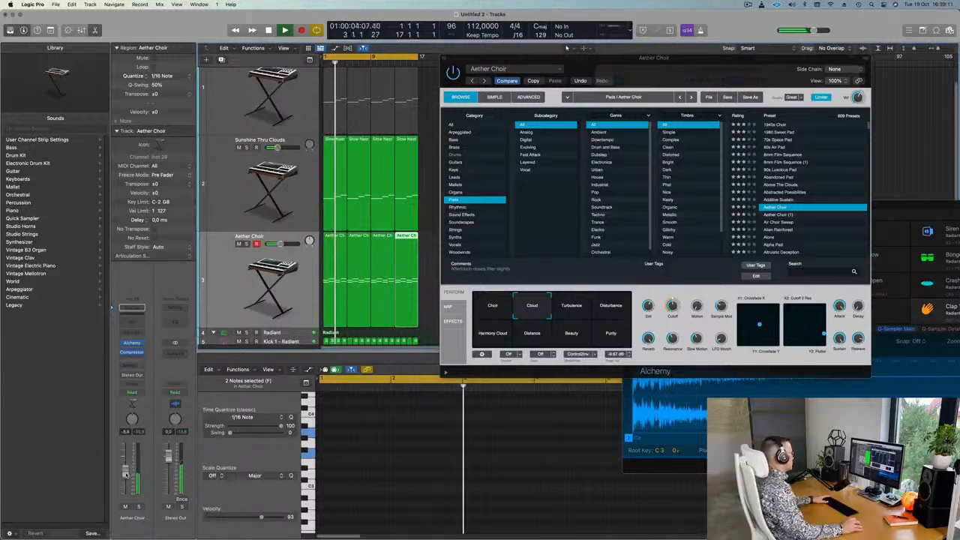
click(444, 59)
scroll(452, 137, down, 3)
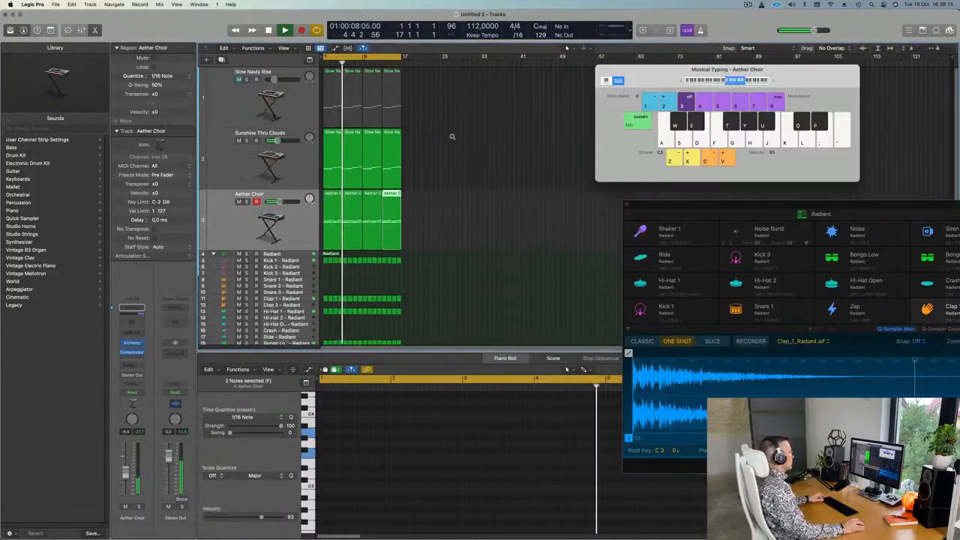
ctrl+alt+click(452, 138)
scroll(454, 138, up, 3)
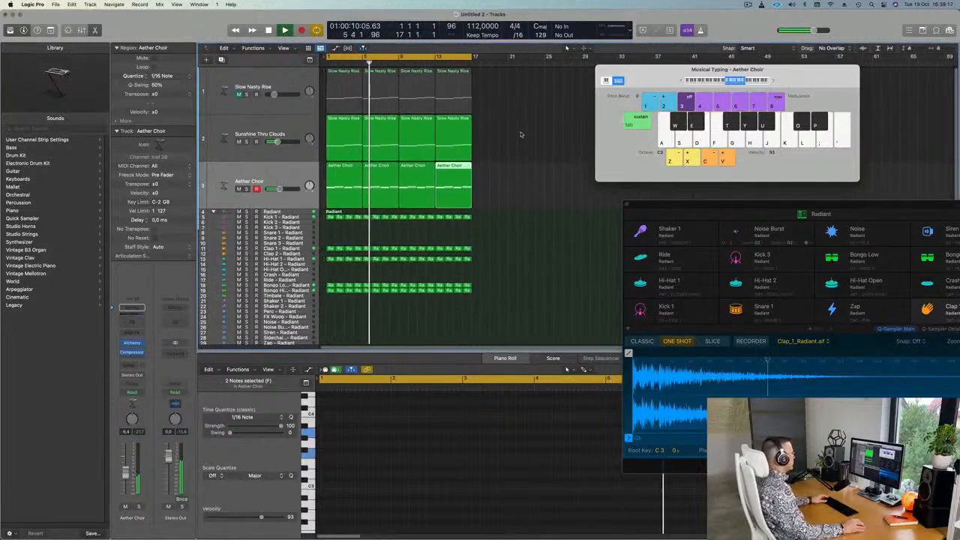
Compare the beat with the Aether Choir track muted and unmuted, and restart playback from the beginning
click(239, 189)
click(239, 189)
click(232, 195)
key(Return)
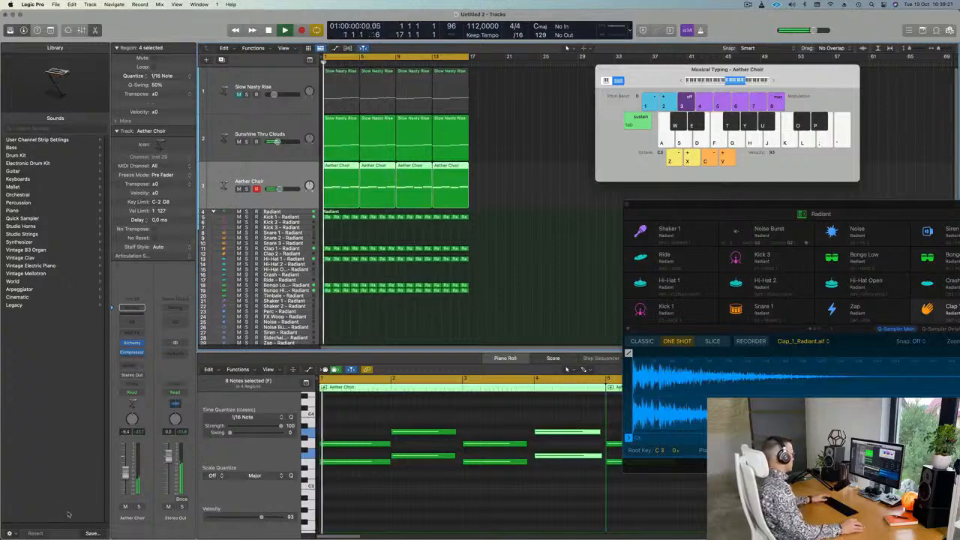
mouse_move(354, 519)
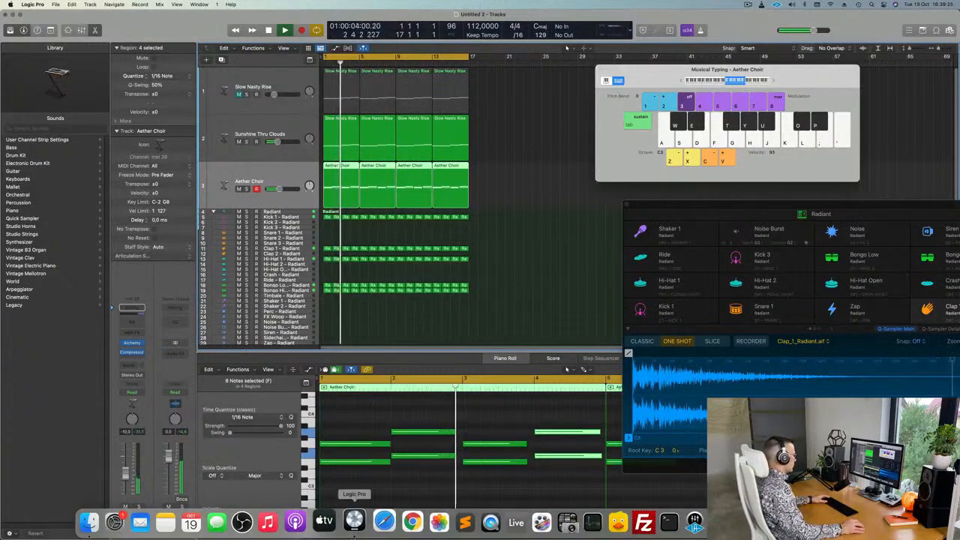
click(700, 522)
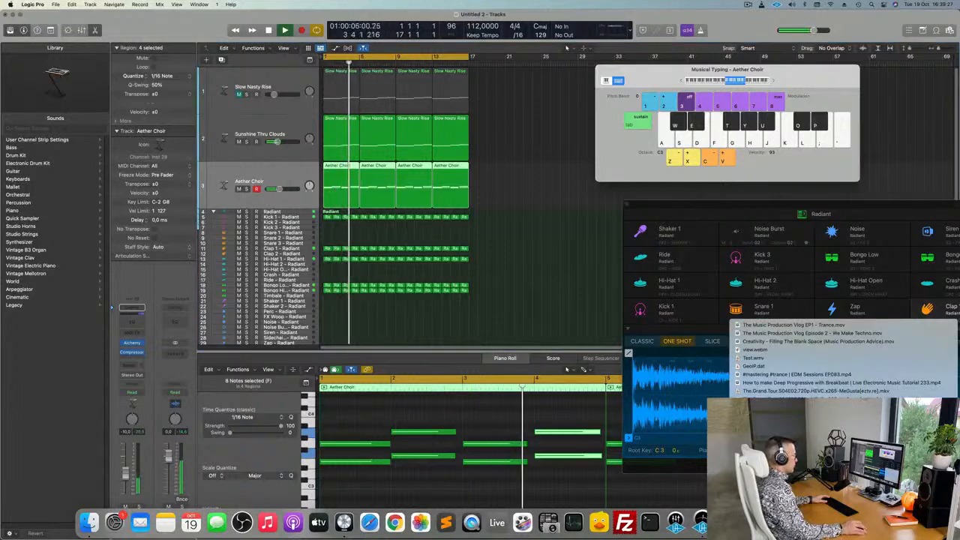
click(832, 522)
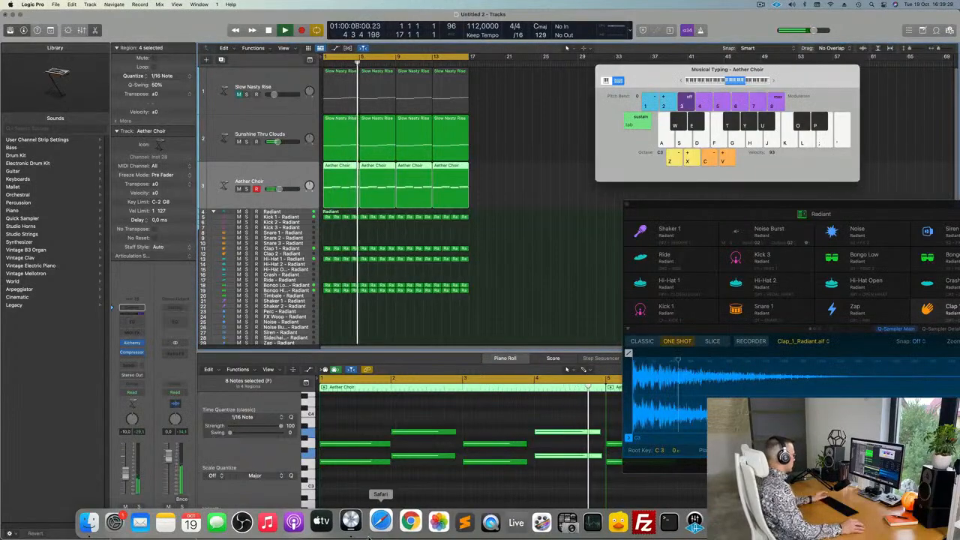
Listen to the Aether Choir track soloed and in the mix, and set its volume to about -9.8 dB
click(564, 276)
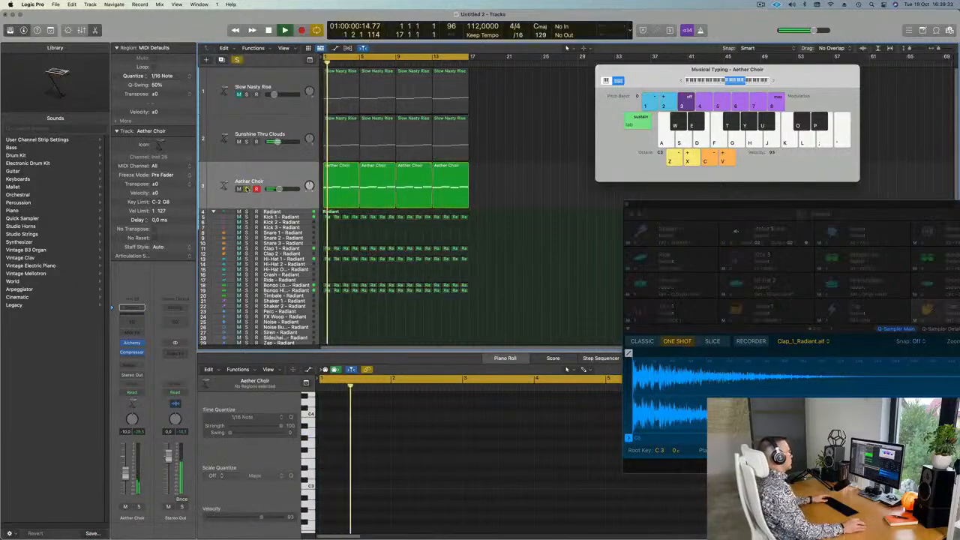
click(280, 174)
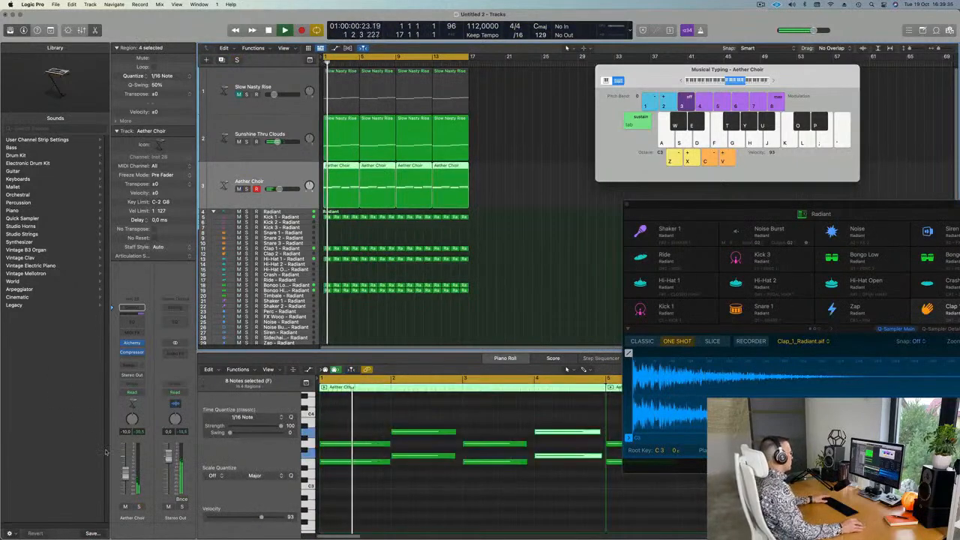
click(555, 242)
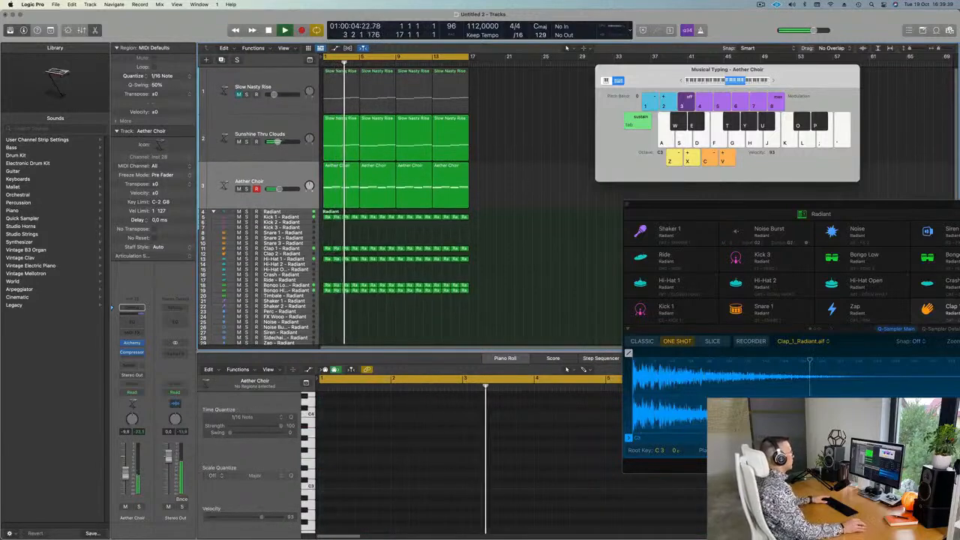
click(285, 173)
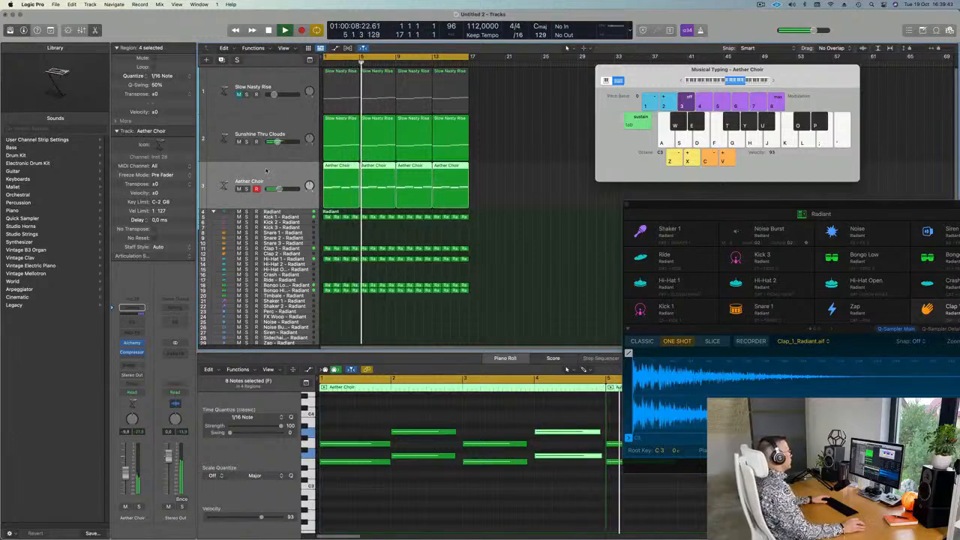
key(space)
key(space)
Duplicate the Sunshine Thru Clouds track with its instrument settings, without its regions
click(276, 125)
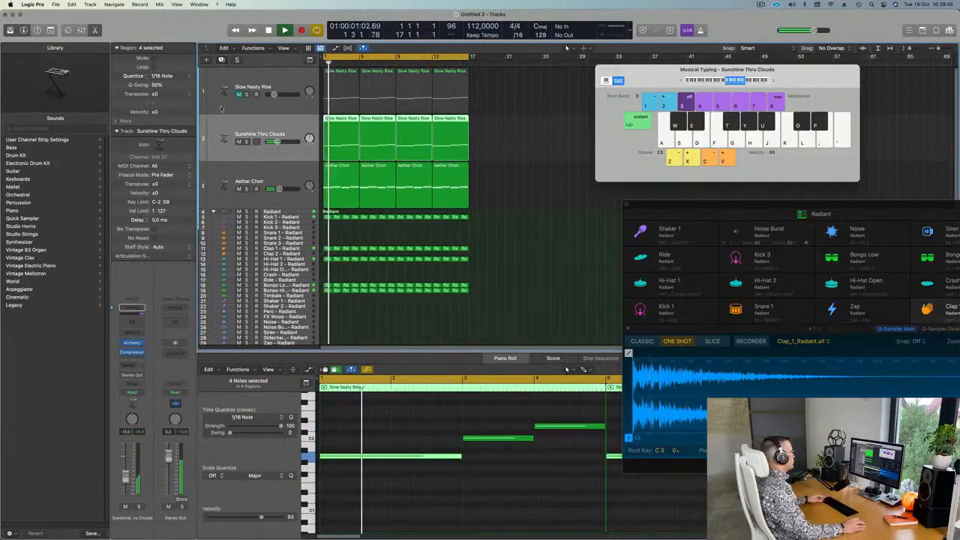
key(super+d)
drag(497, 142, 337, 124)
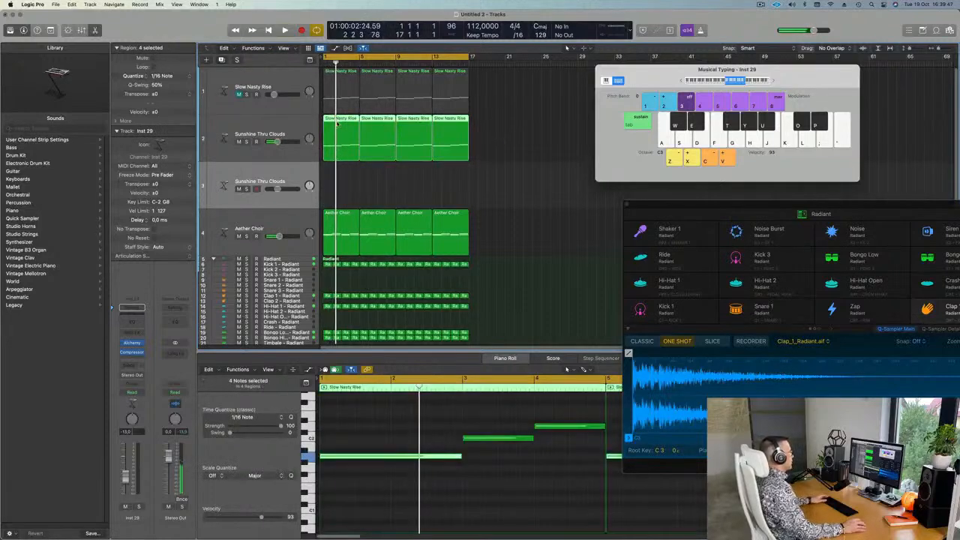
Delete the muted Slow Nasty Rise track together with its regions, and resume playback
click(288, 78)
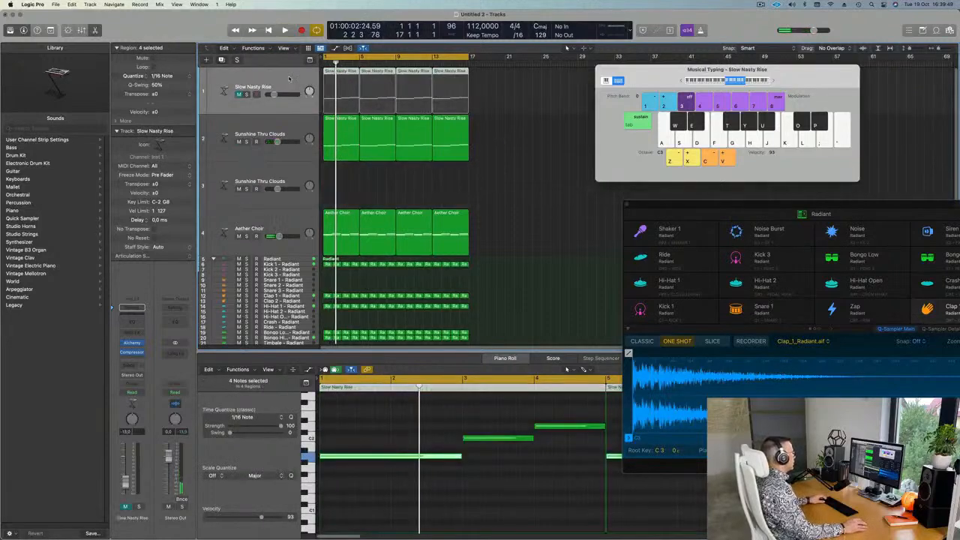
key(BackSpace)
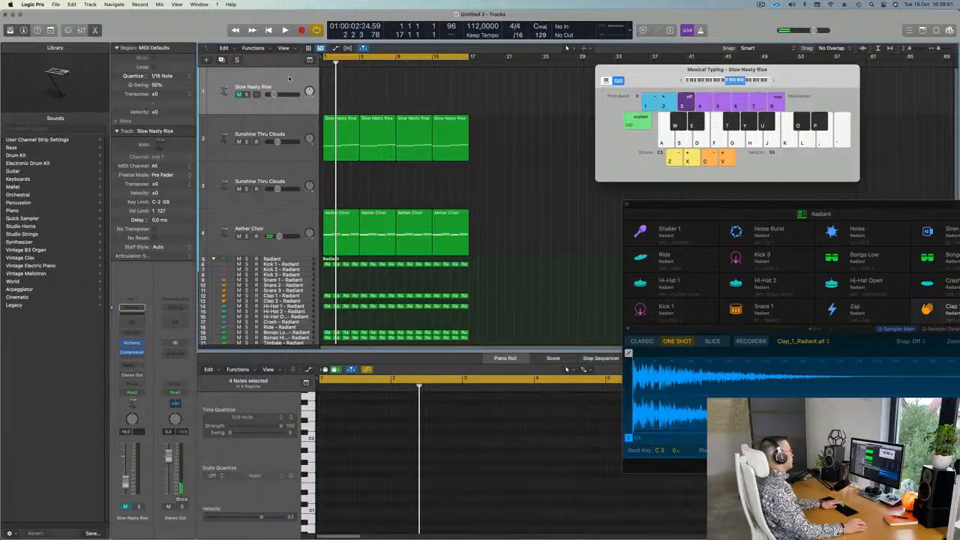
key(super+BackSpace)
key(space)
Copy the first four-bar bass region to the duplicated Sunshine Thru Clouds track and delete all notes in the copy
click(298, 138)
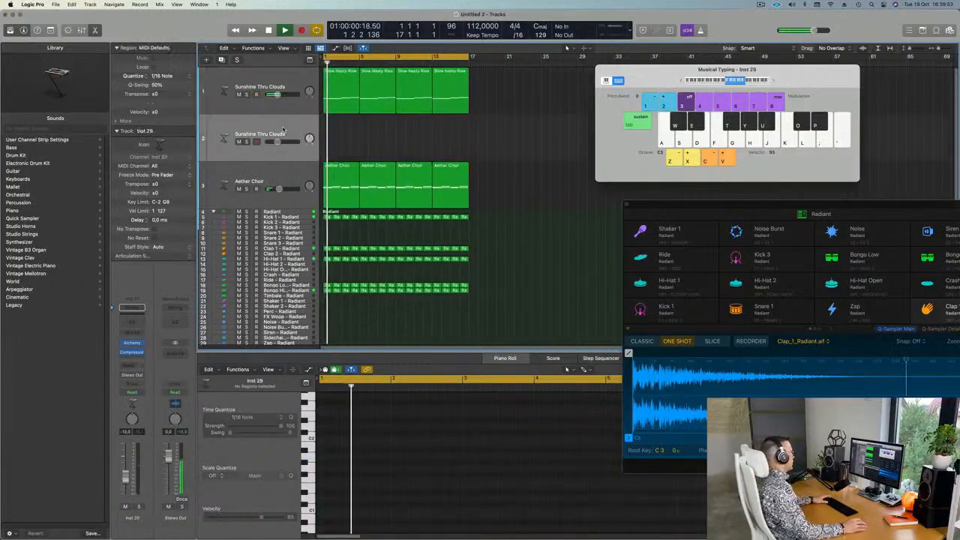
drag(351, 97, 344, 141)
drag(368, 425, 606, 476)
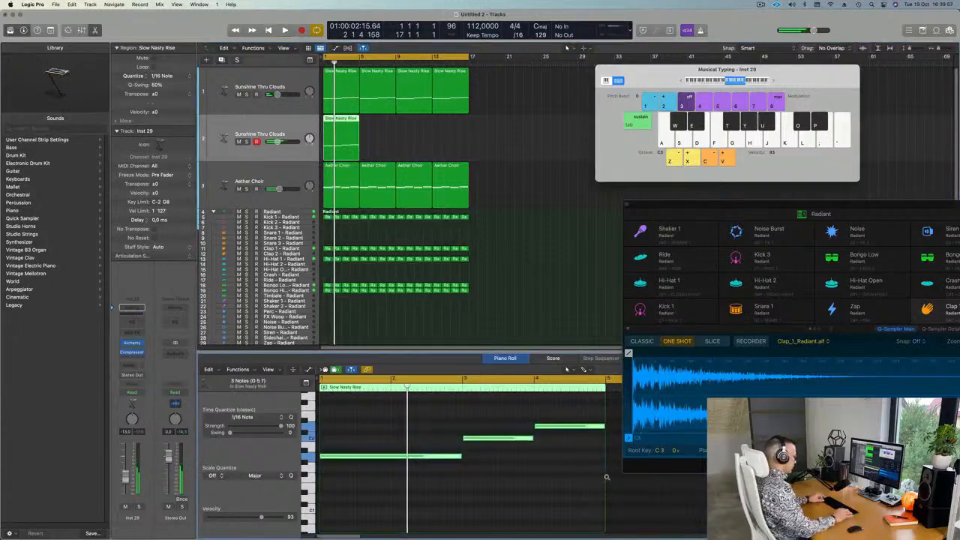
key(Delete)
key(Return)
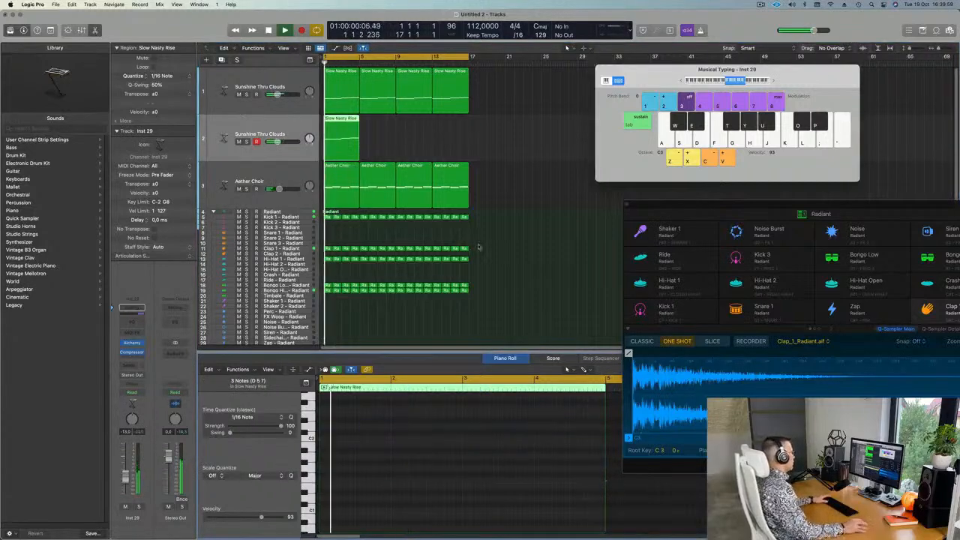
Load the Altruistic Deception preset from Alchemy's Pads category on the duplicated track
click(131, 344)
drag(498, 124, 484, 124)
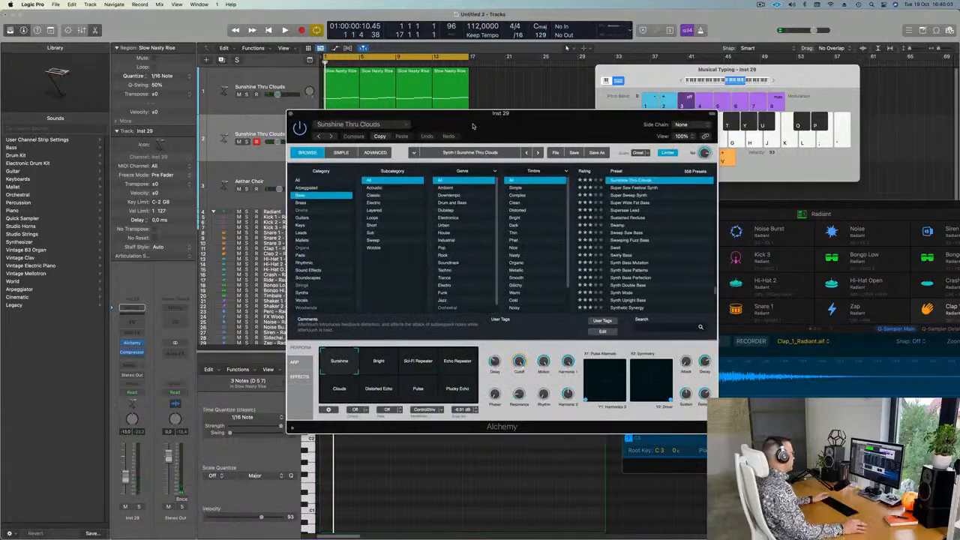
click(297, 182)
click(301, 255)
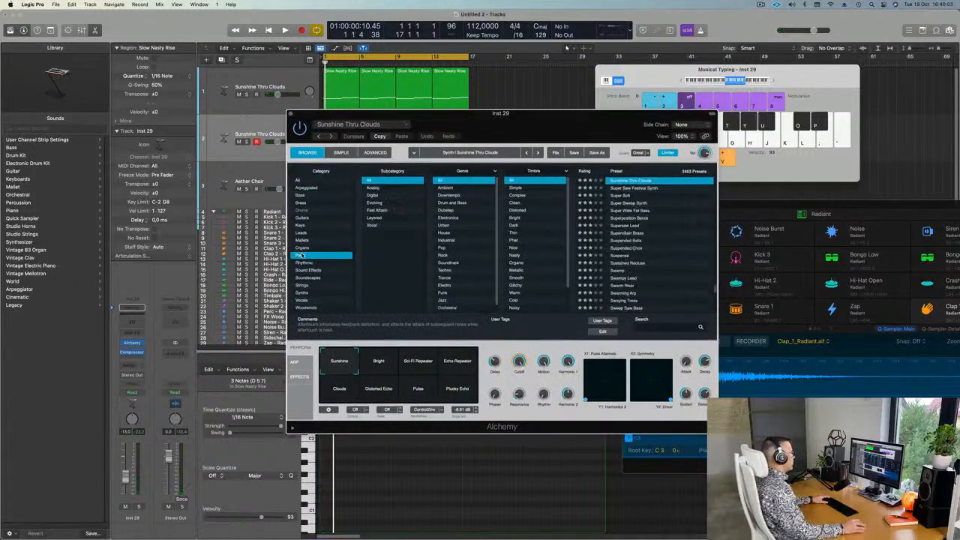
scroll(667, 263, down, 5)
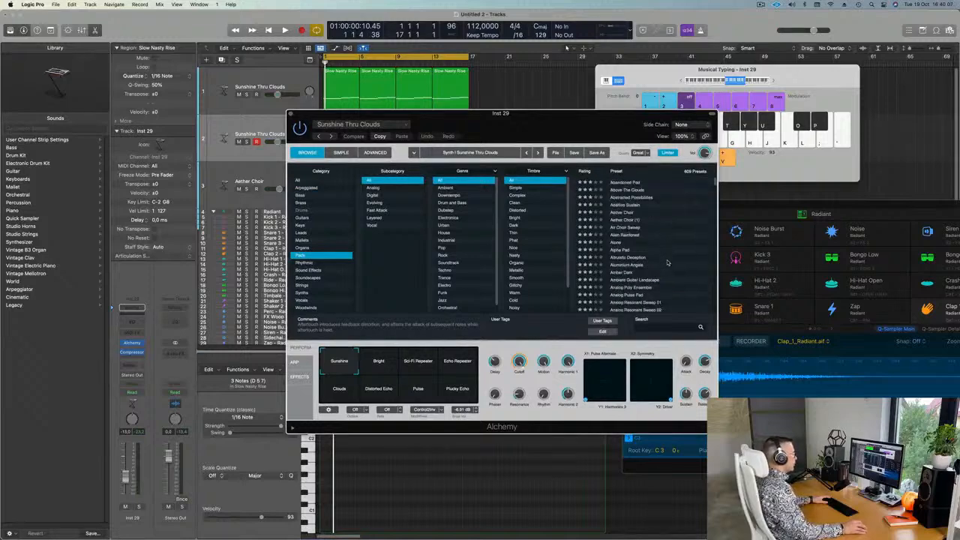
click(629, 258)
drag(524, 114, 757, 117)
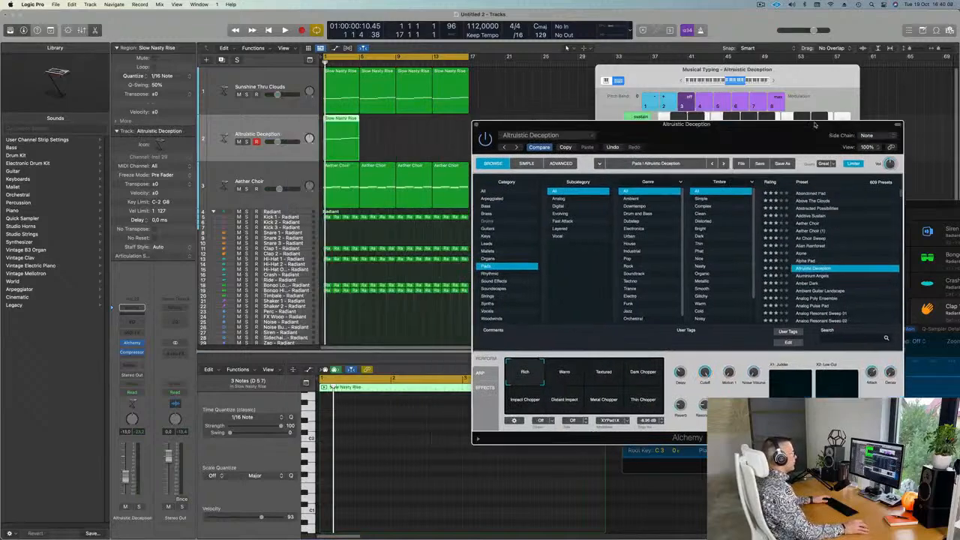
Lower the Altruistic Deception track's volume slightly during playback and repeat its Slow Nasty Rise region three times up to bar 17
key(space)
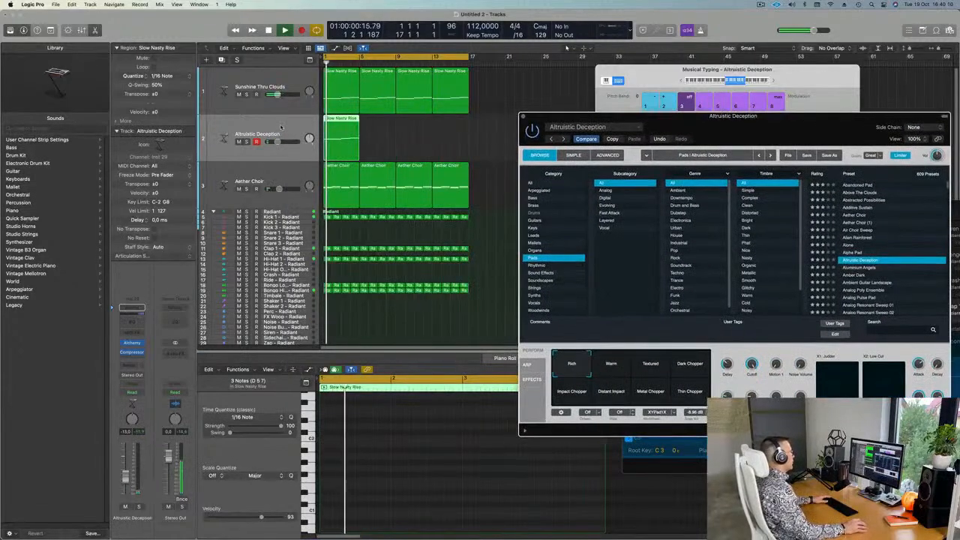
drag(278, 141, 274, 142)
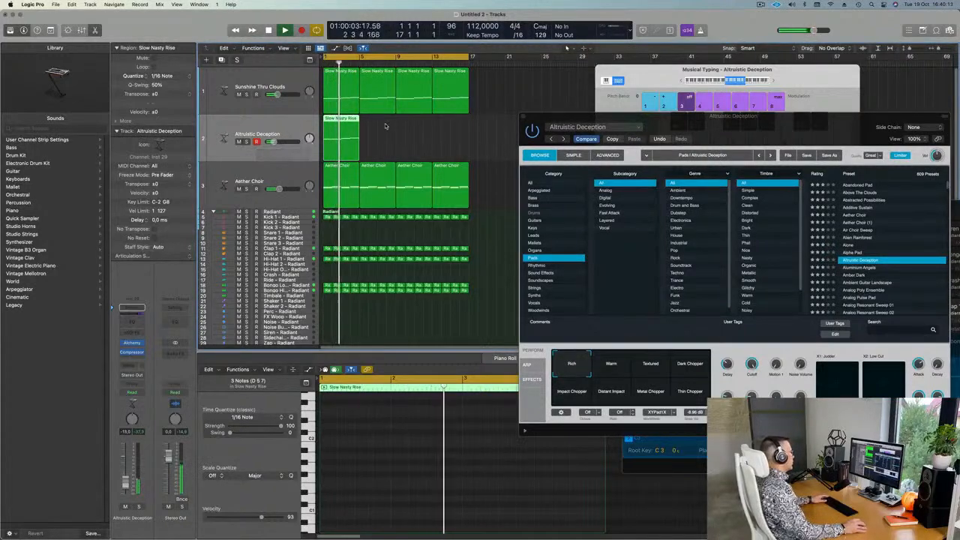
key(super+r)
key(super+r)
key(super+r)
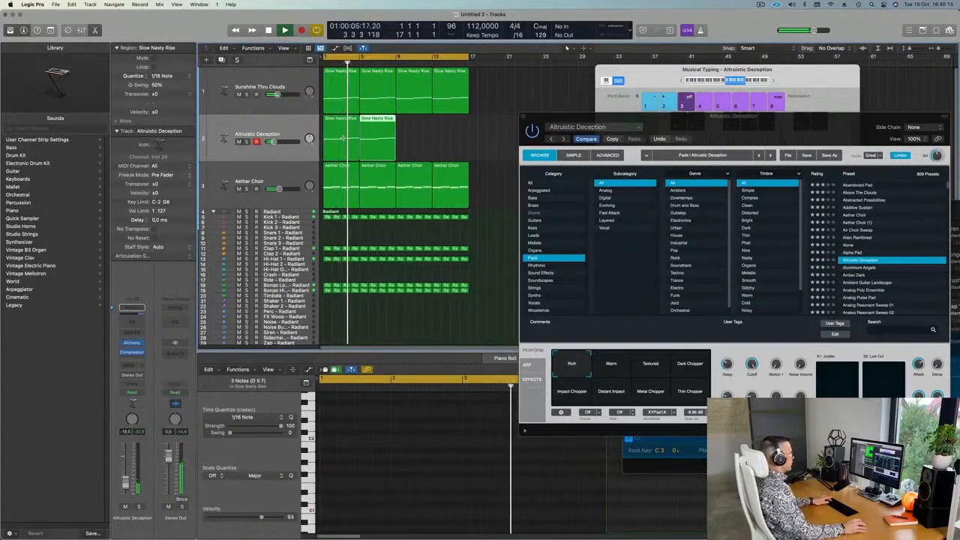
click(246, 129)
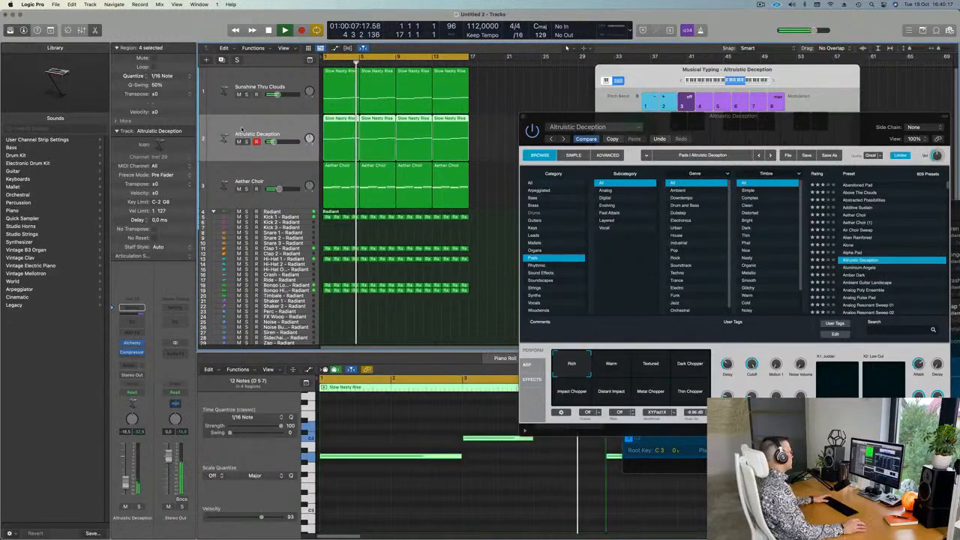
Restart playback from the beginning and add a Bus 5 send to the Altruistic Deception channel strip
key(Return)
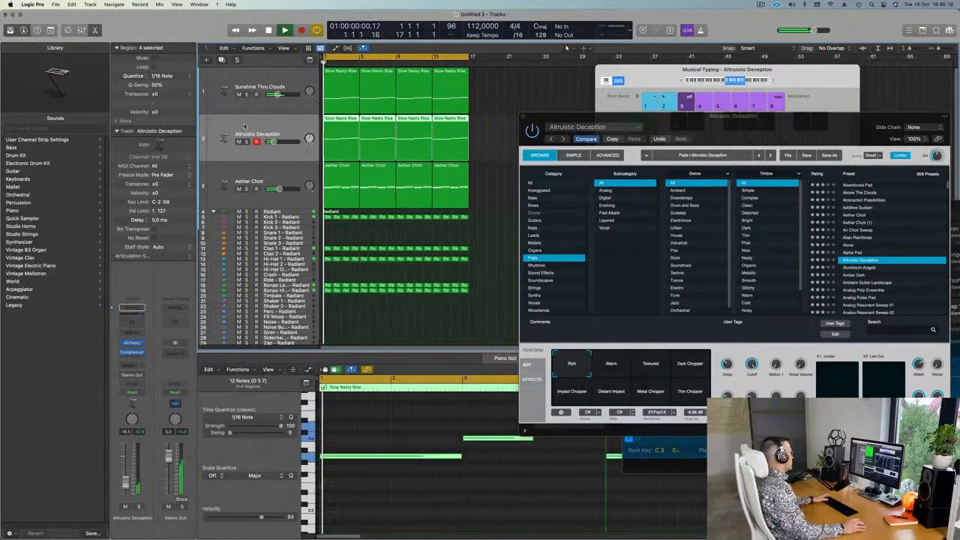
click(135, 364)
mouse_move(131, 377)
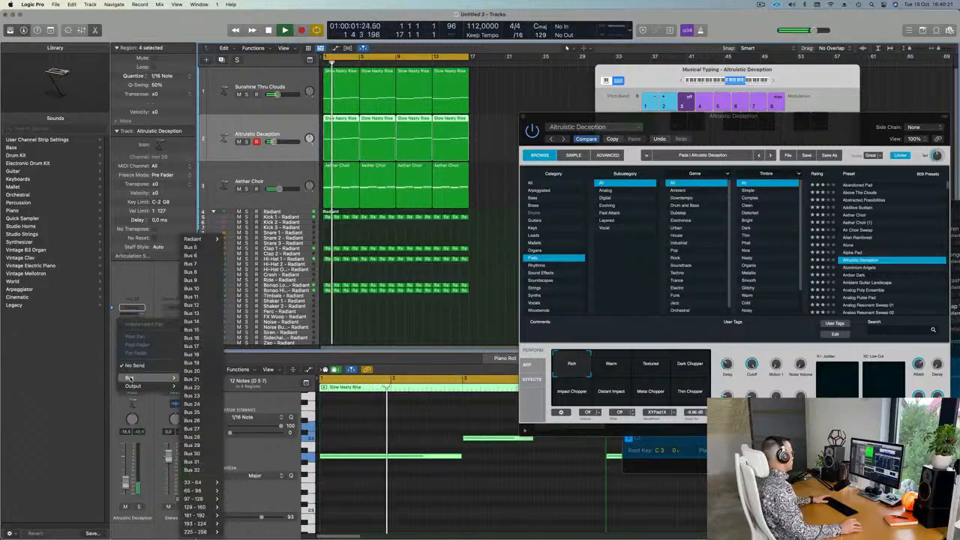
click(192, 248)
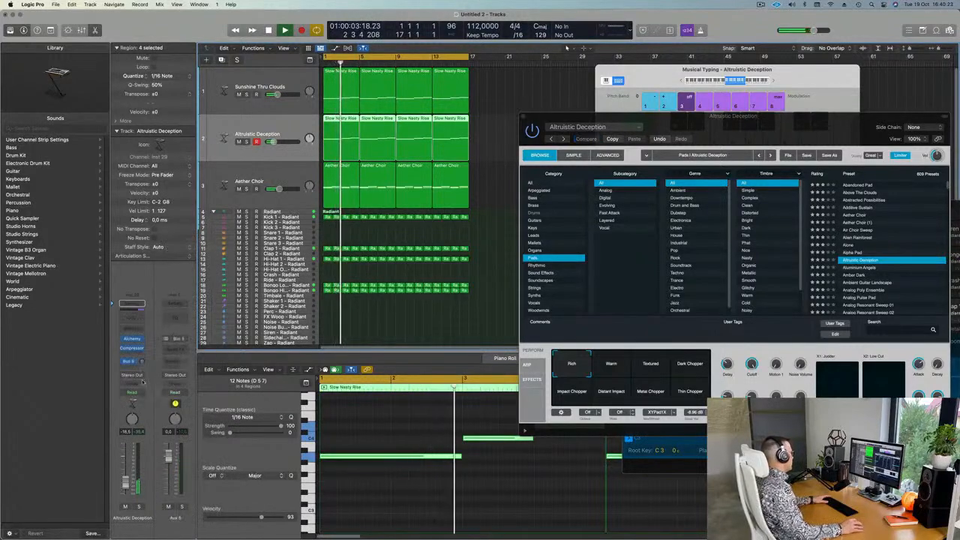
Insert the SilverVerb reverb on Aux 5, load its grandiose preset and close the plug-in window
click(177, 349)
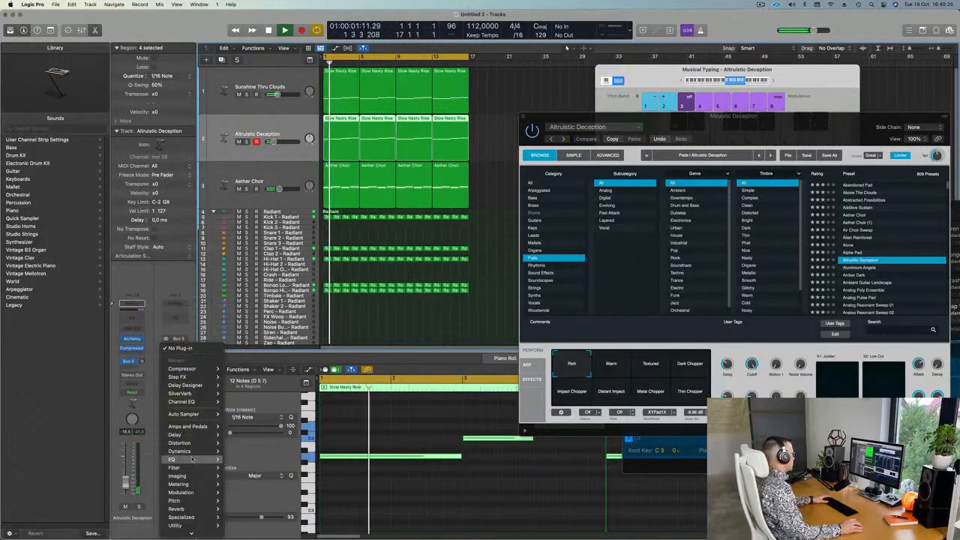
mouse_move(190, 501)
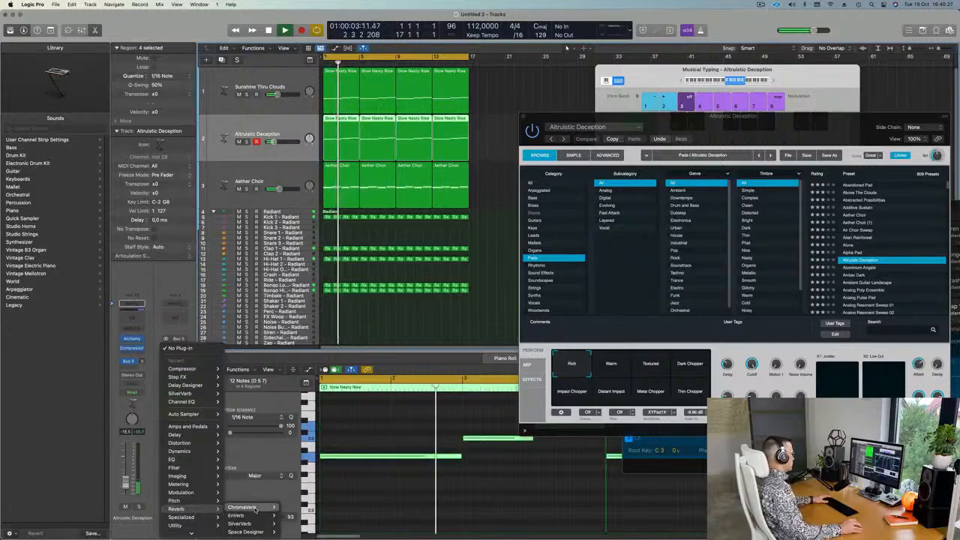
mouse_move(242, 522)
click(293, 524)
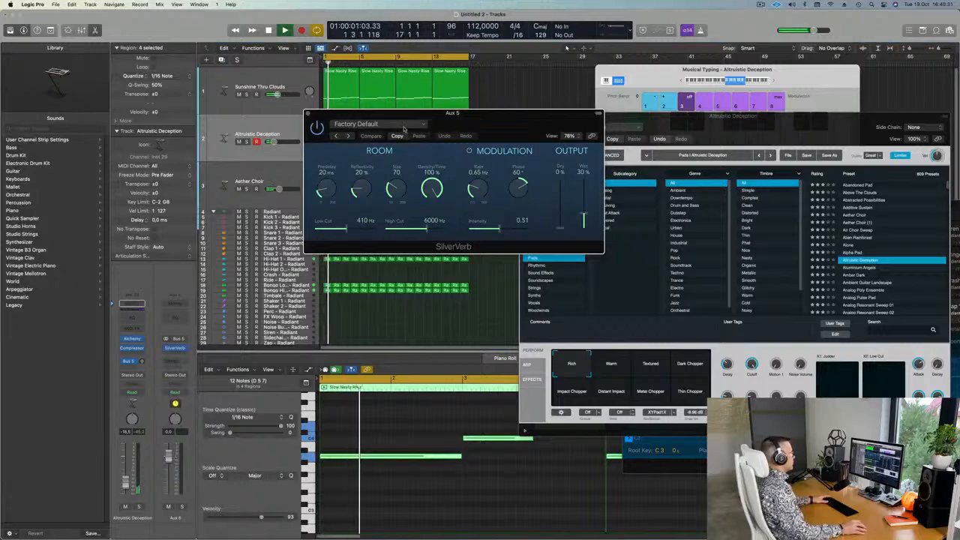
click(383, 125)
click(372, 278)
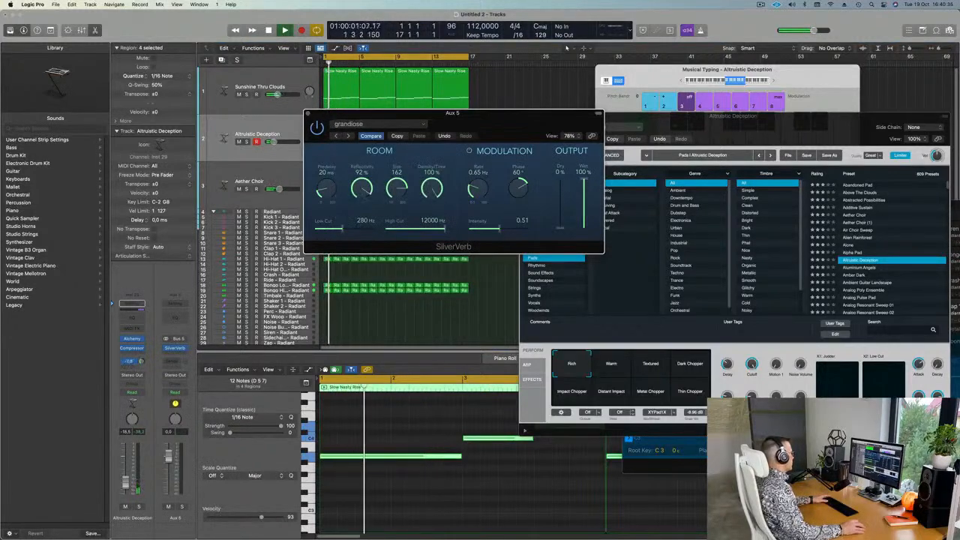
drag(450, 113, 553, 185)
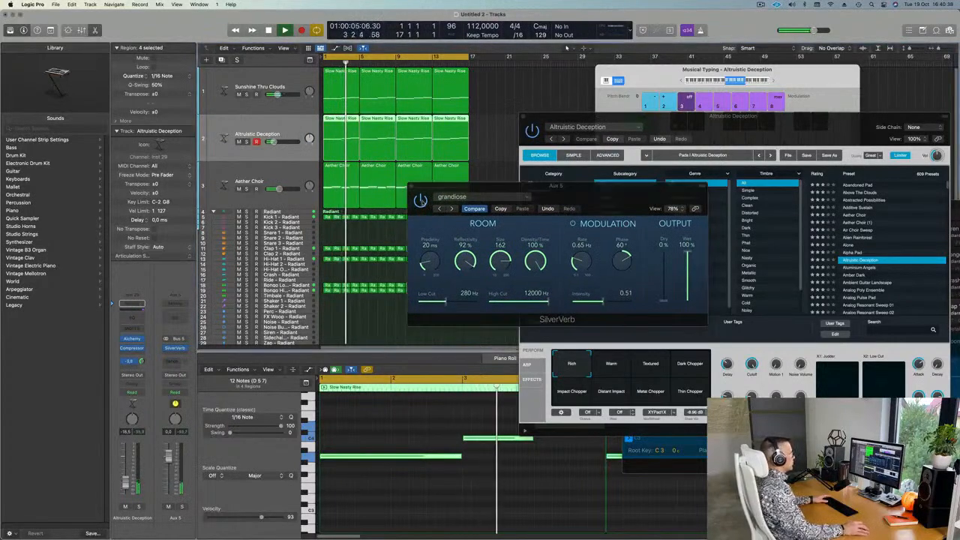
drag(423, 189, 358, 199)
click(344, 197)
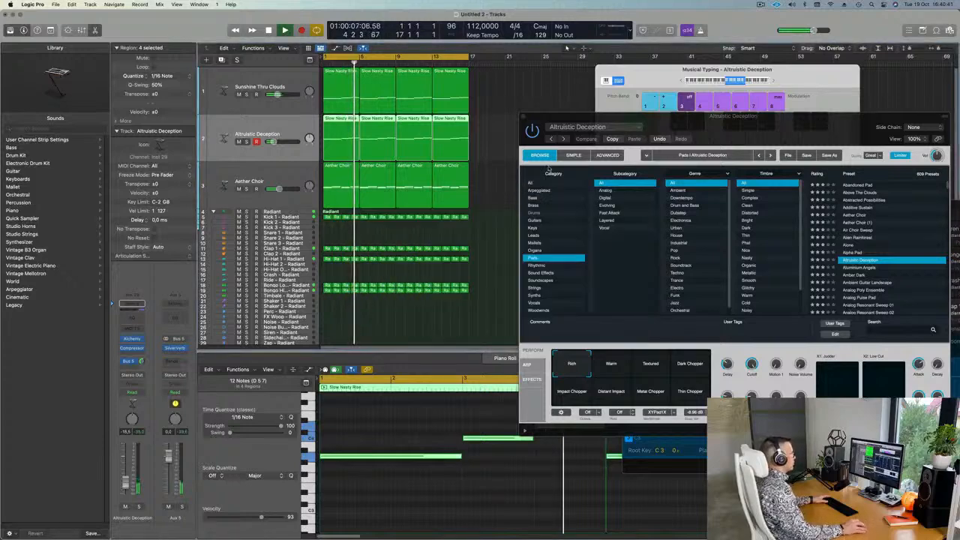
Audition Alchemy's Dark Chopper and Textured performance snapshots for Altruistic Deception and settle on Warm
drag(852, 117, 771, 114)
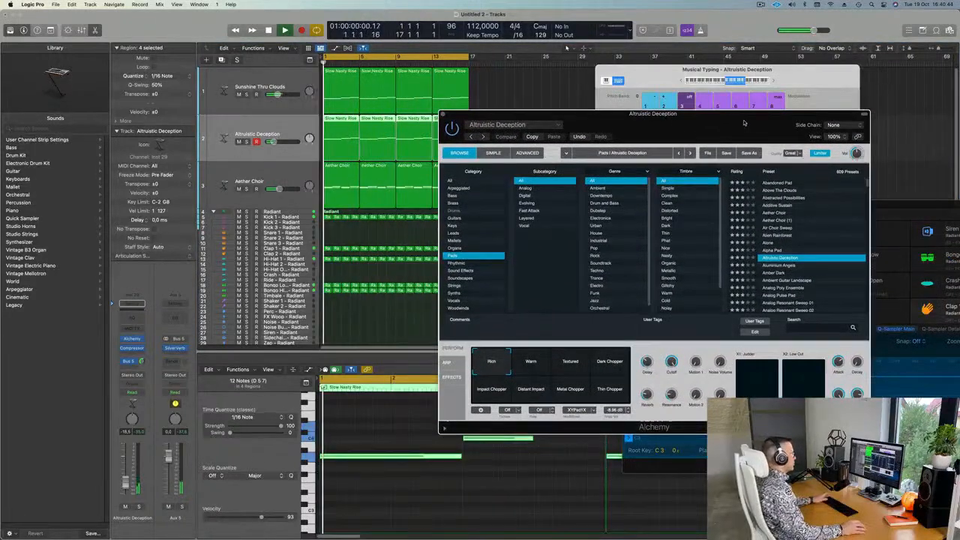
click(610, 363)
click(571, 367)
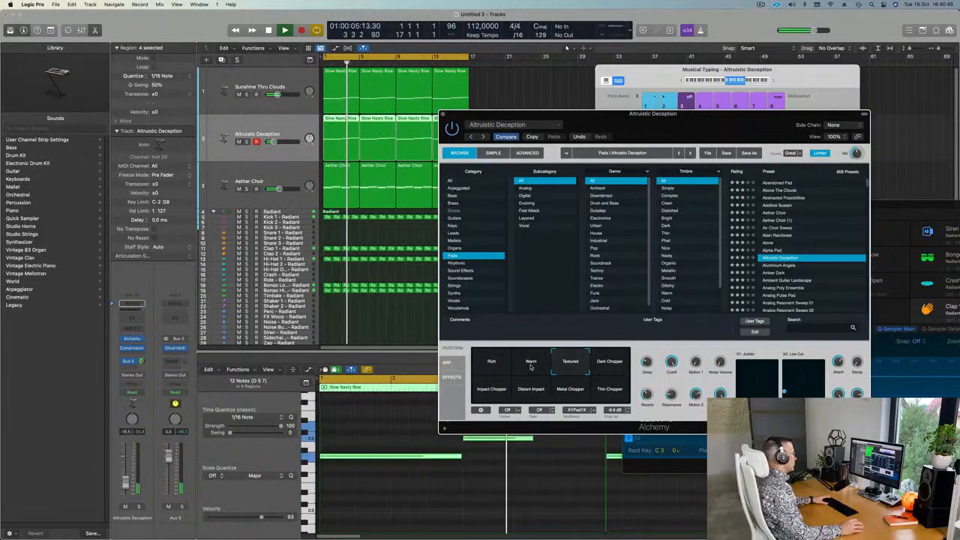
click(530, 365)
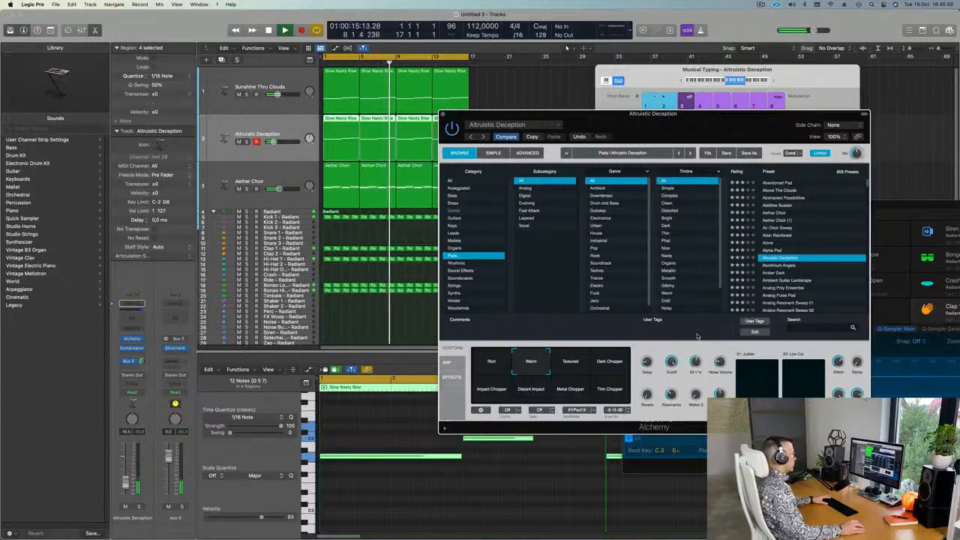
Adjust the Attack of the Altruistic Deception pad while replaying the loop from the start, and close the Alchemy window
key(space)
key(space)
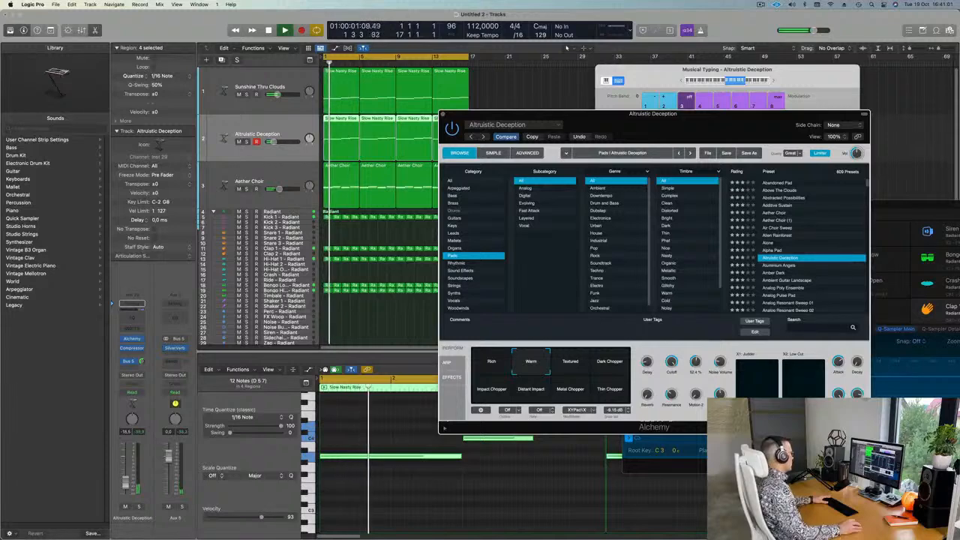
key(Return)
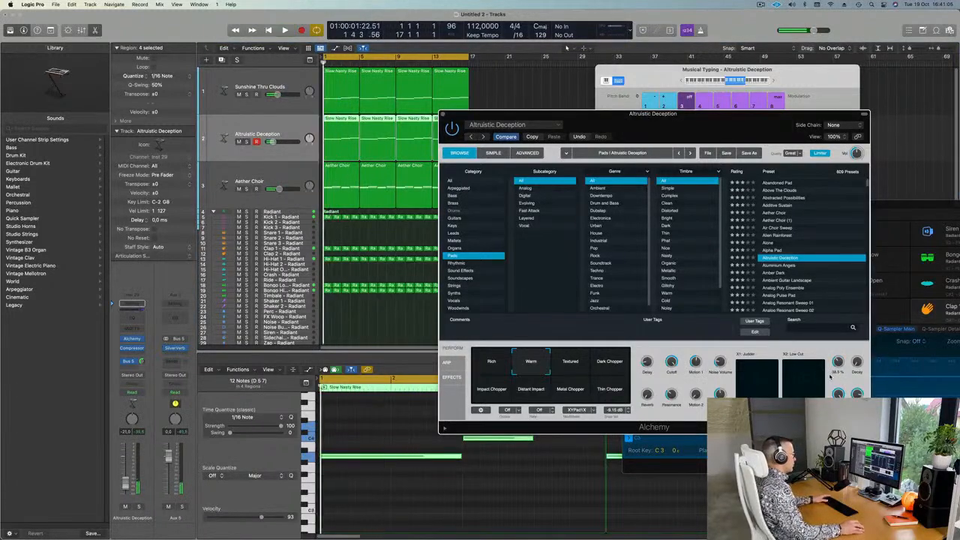
key(space)
key(Return)
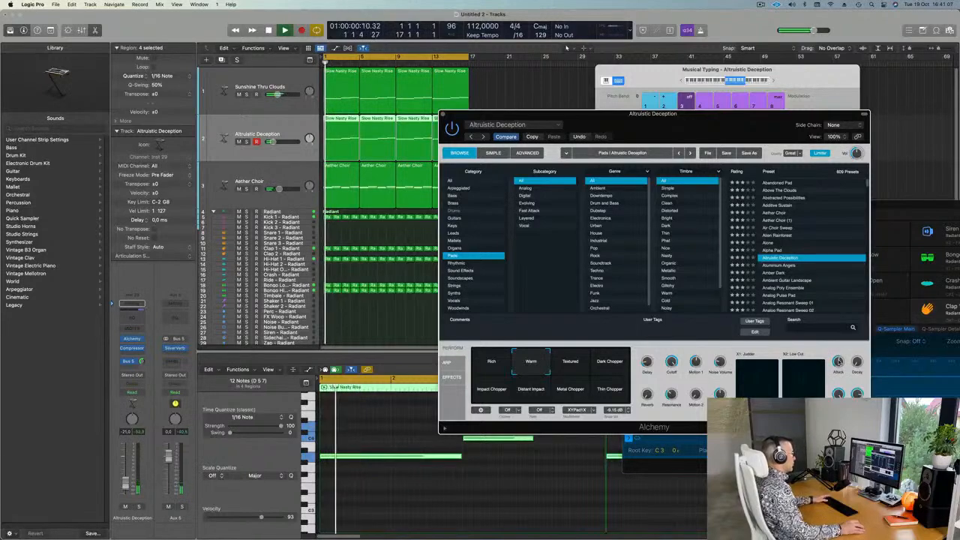
key(Return)
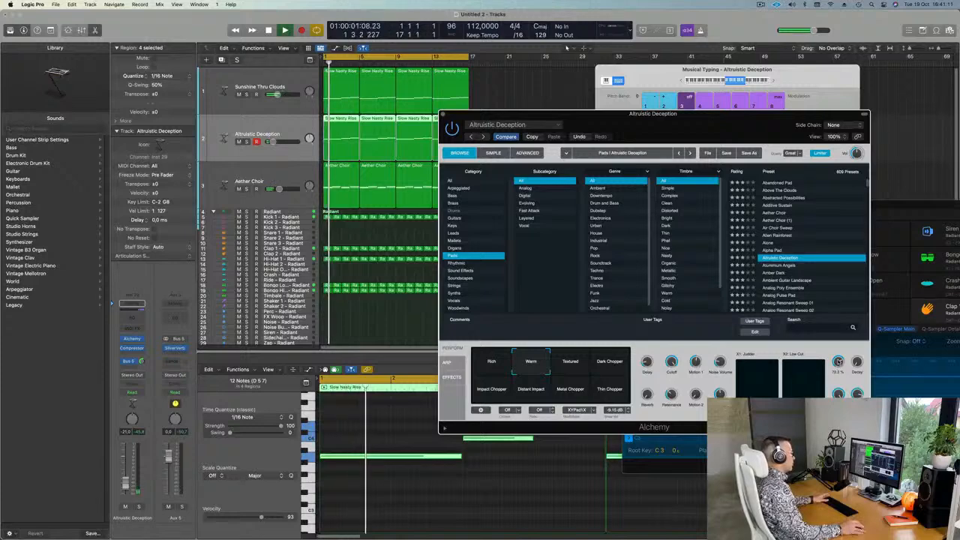
drag(745, 129, 703, 148)
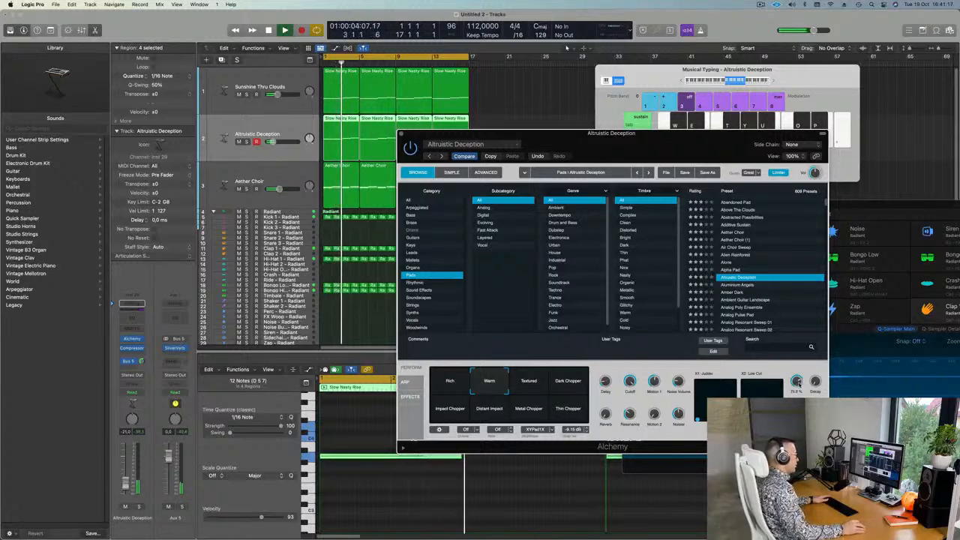
drag(719, 136, 754, 92)
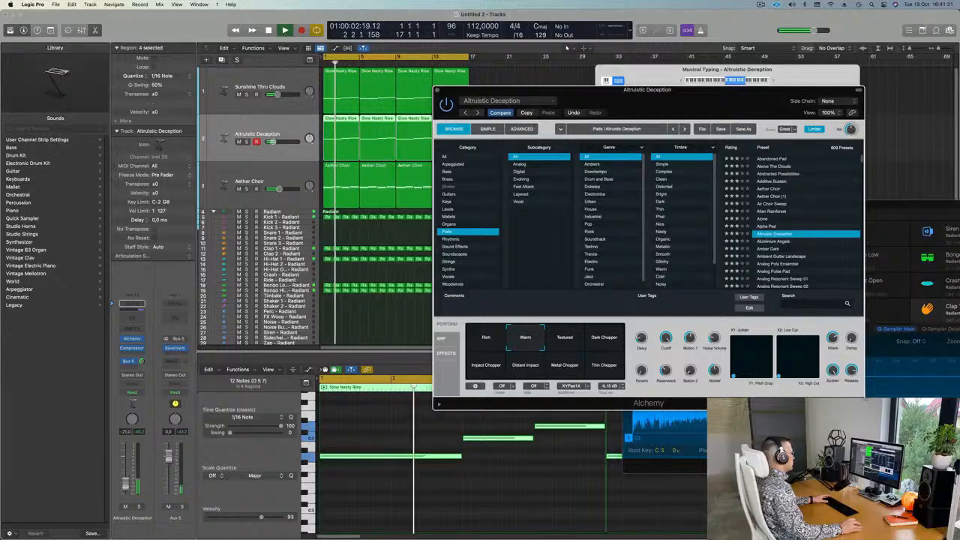
click(351, 369)
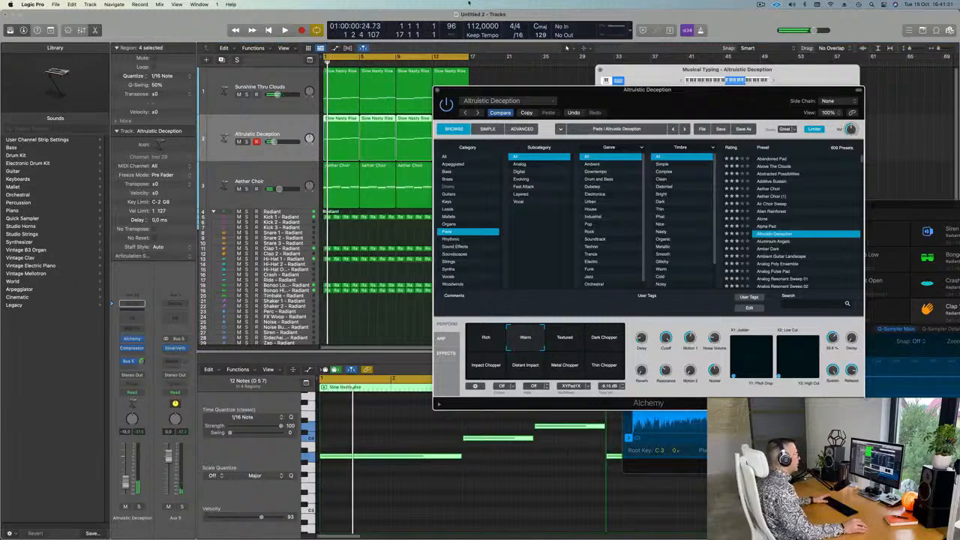
key(space)
click(436, 91)
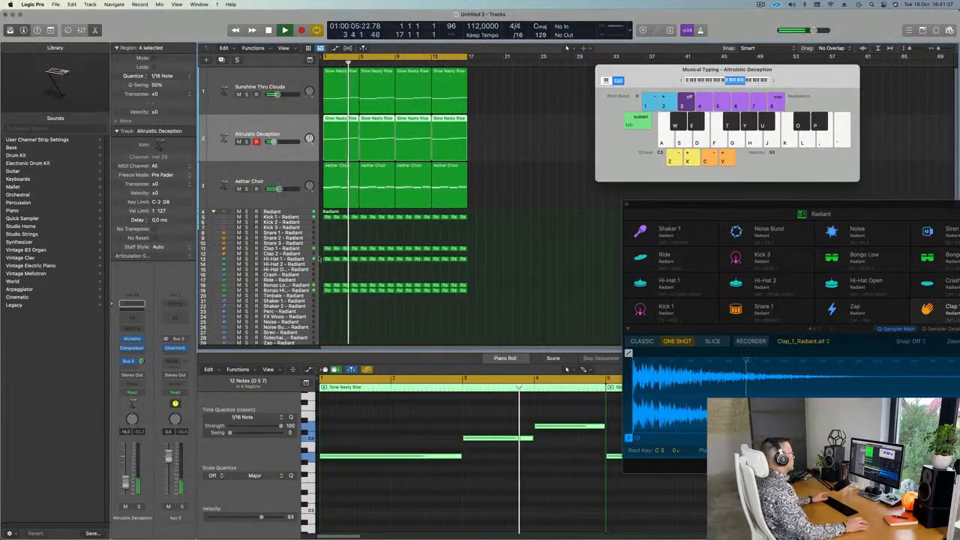
Briefly solo the Aether Choir track, and raise the Altruistic Deception track's Bus 5 send level slightly
click(259, 197)
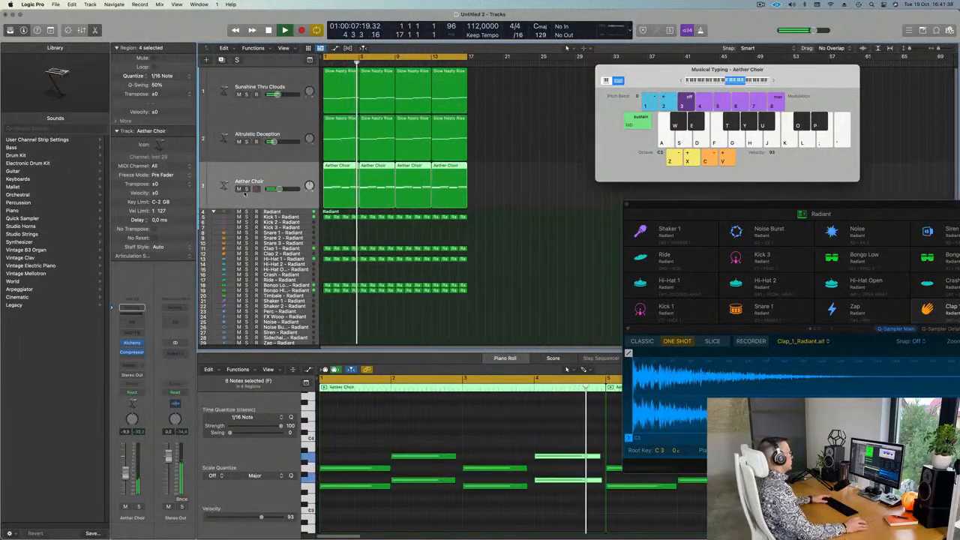
click(246, 190)
click(246, 189)
click(255, 149)
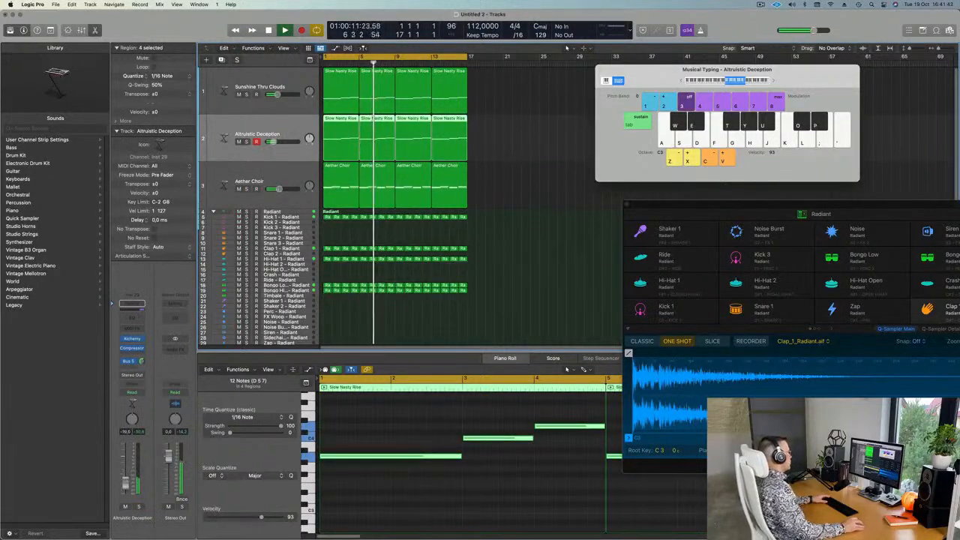
drag(141, 360, 141, 357)
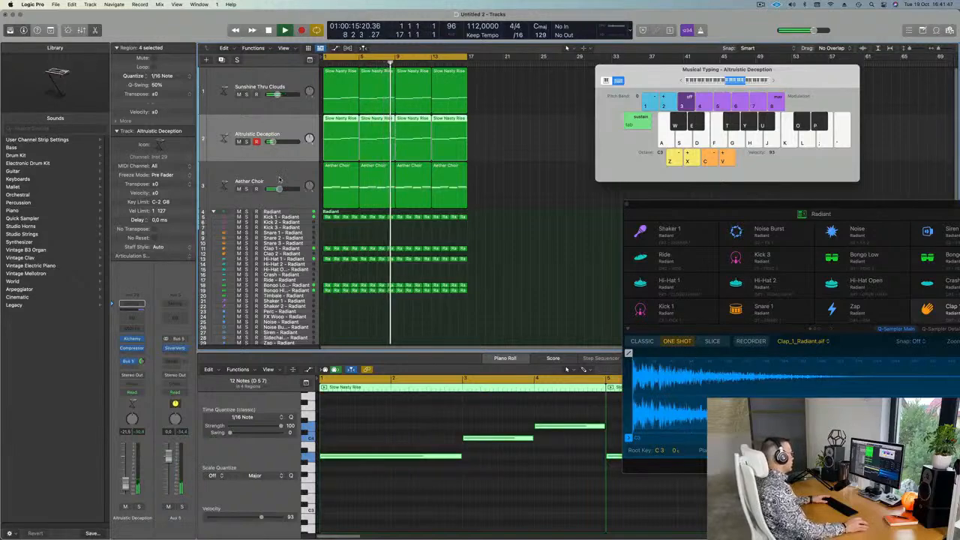
Solo Aether Choir, add a send to Bus 5 → Aux 5 on it, and replay the arrangement from the start
click(245, 190)
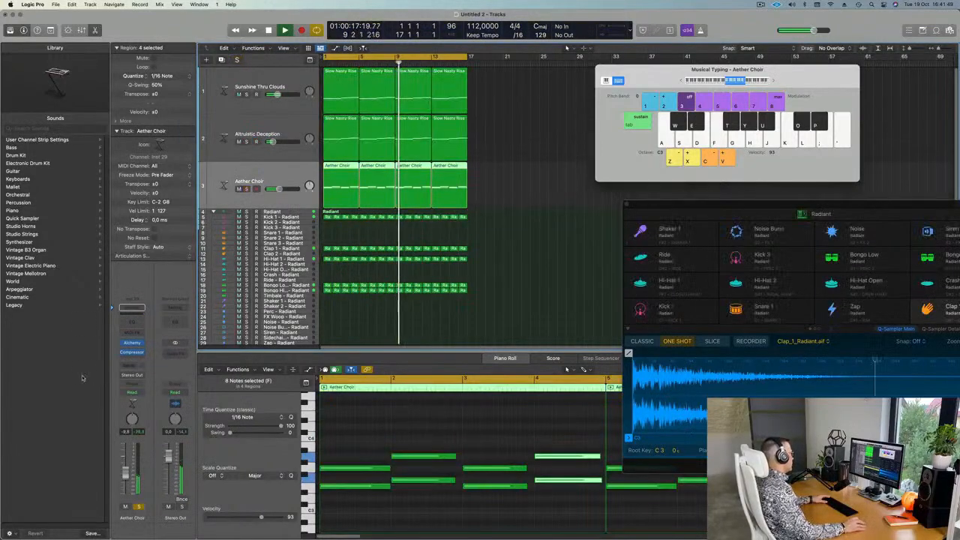
click(132, 367)
mouse_move(138, 377)
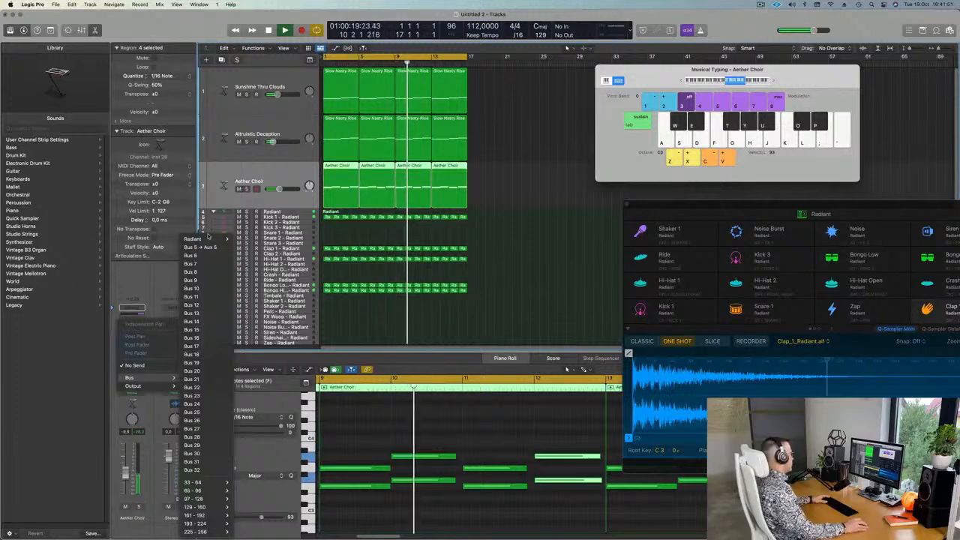
click(199, 246)
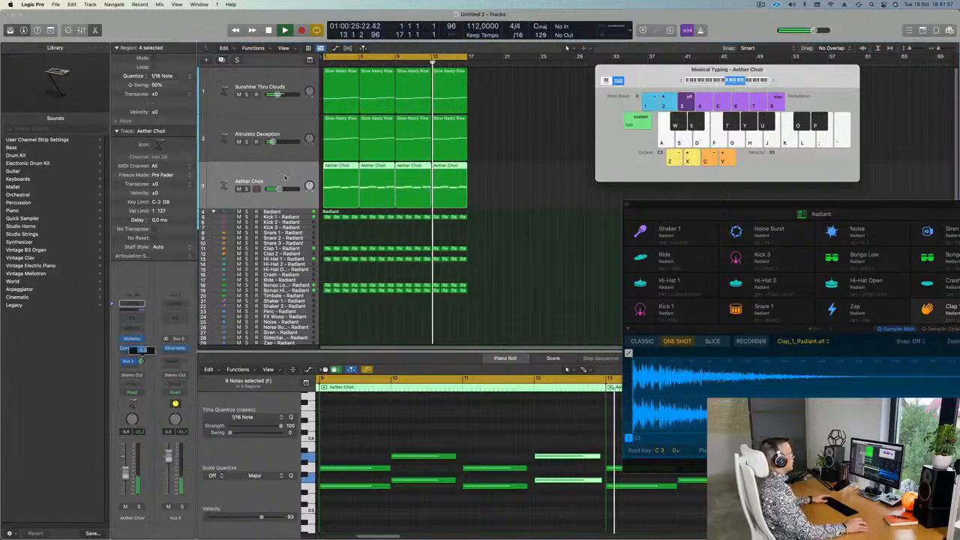
key(Return)
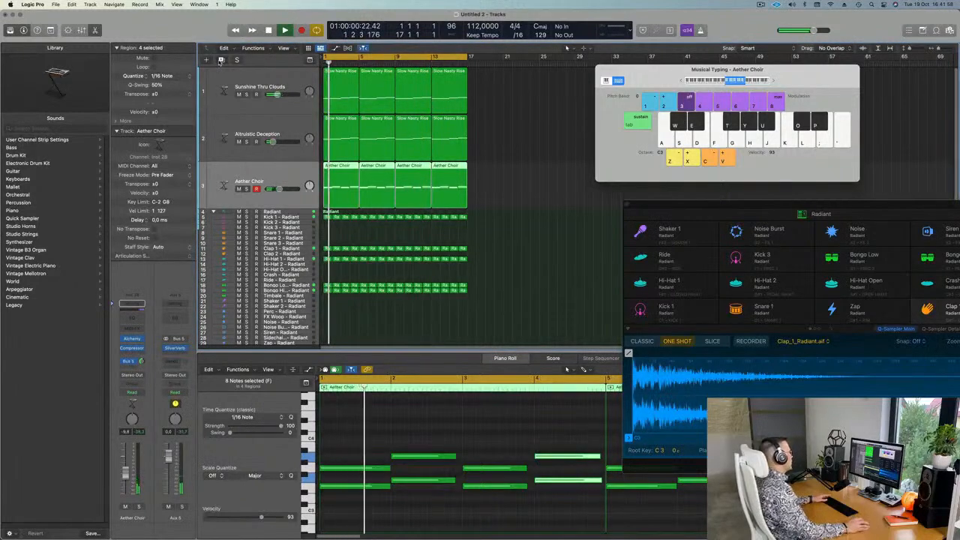
Duplicate the Aether Choir track with its settings and replace the copy's Alchemy instrument with a stereo Vintage B3 Organ
key(super+d)
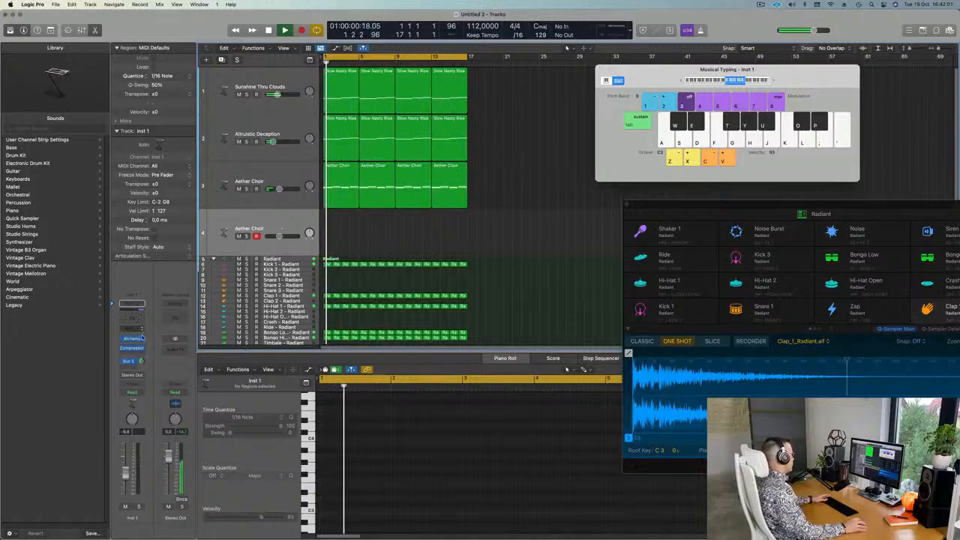
click(140, 339)
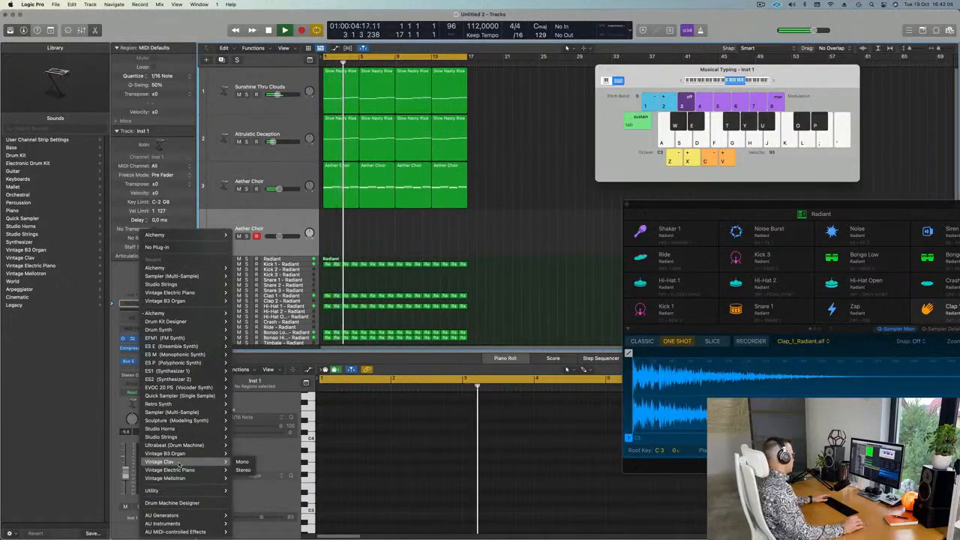
mouse_move(191, 454)
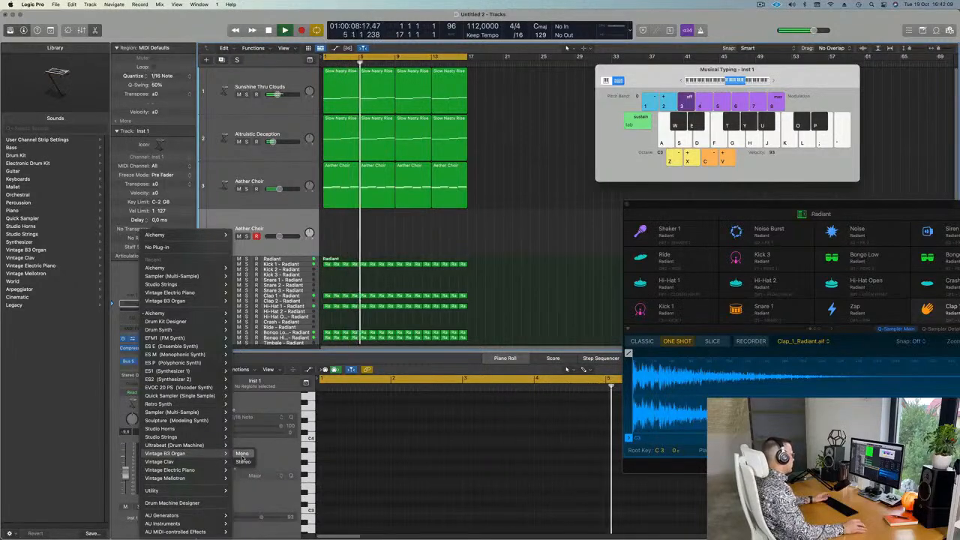
click(242, 462)
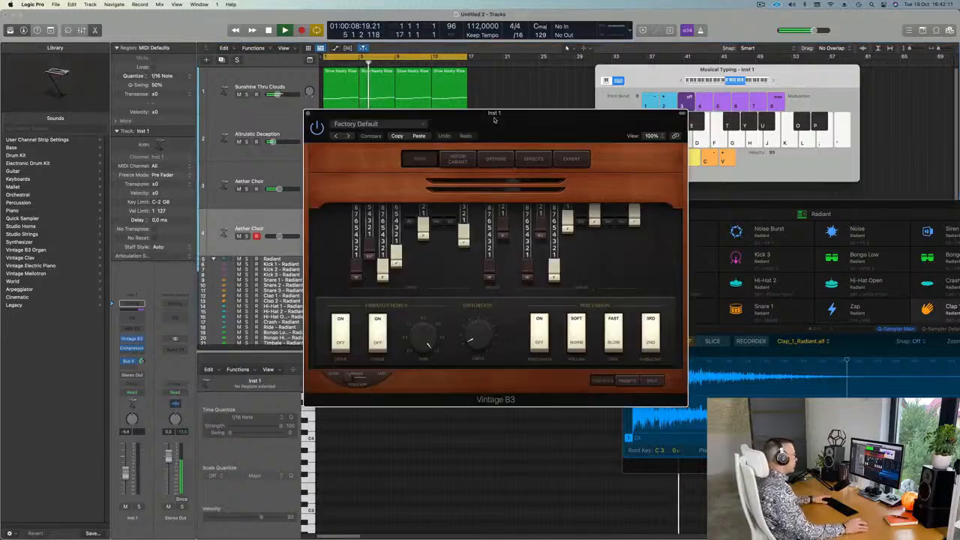
Rearrange the Vintage B3 and Musical Typing windows, then audition organ notes while lowering the Inst 1 track's volume to about -13.4 dB
drag(492, 119, 590, 206)
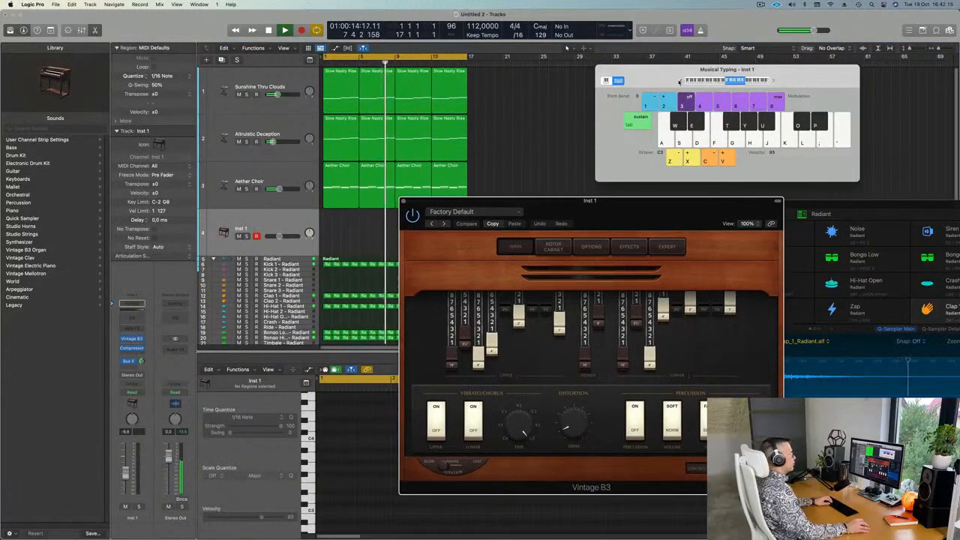
drag(672, 73, 608, 87)
key(f)
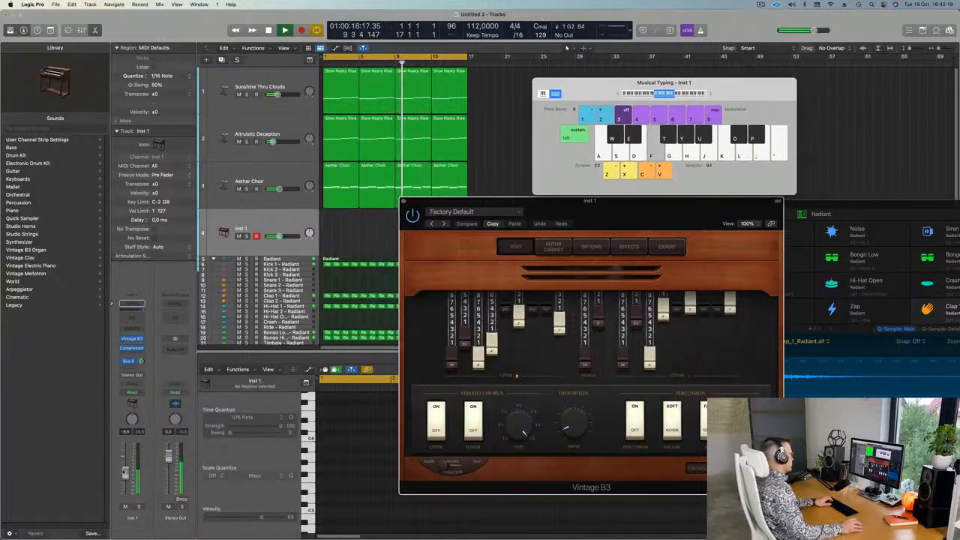
drag(126, 472, 127, 477)
key(s)
key(d)
key(f)
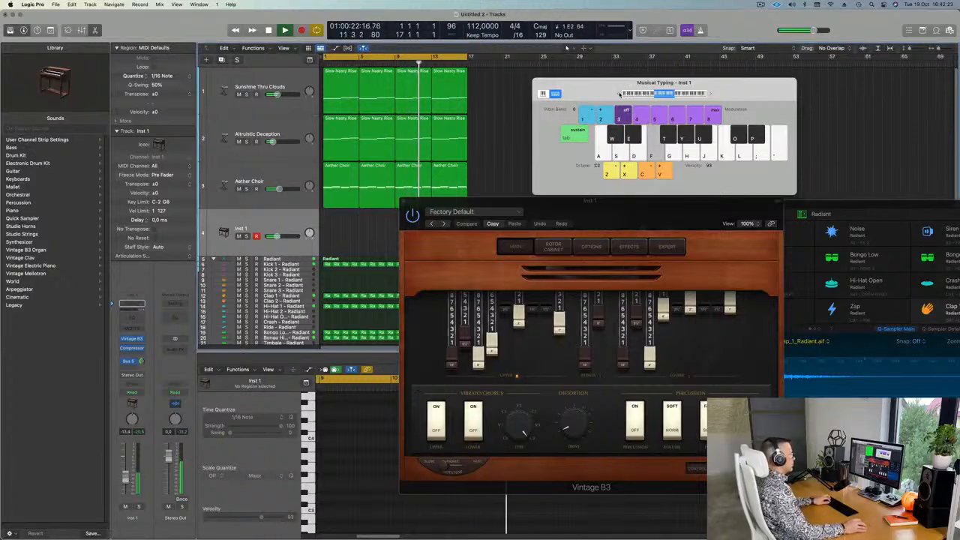
Lower the Musical Typing octave to C1 and test low notes while setting the Inst 1 track's volume to about -7.2 dB
key(z)
key(s)
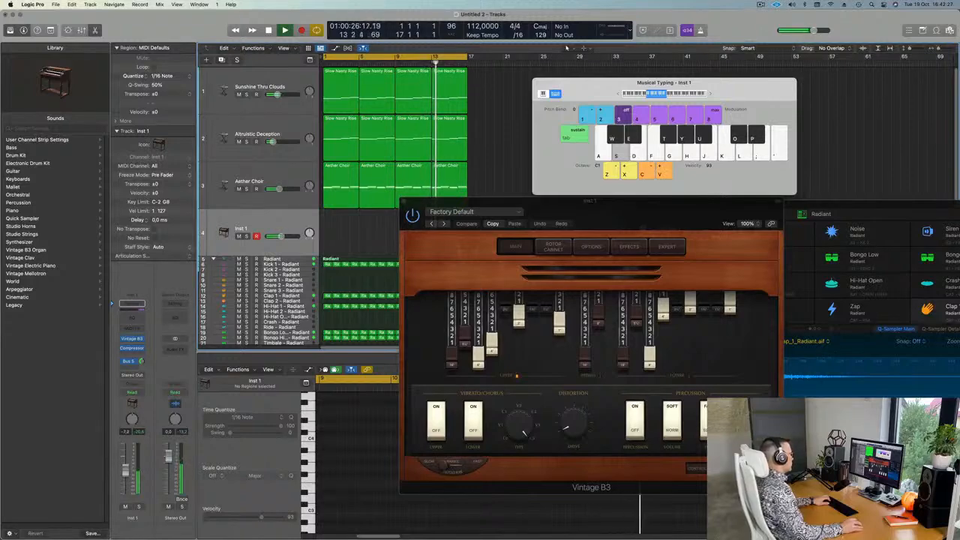
key(s)
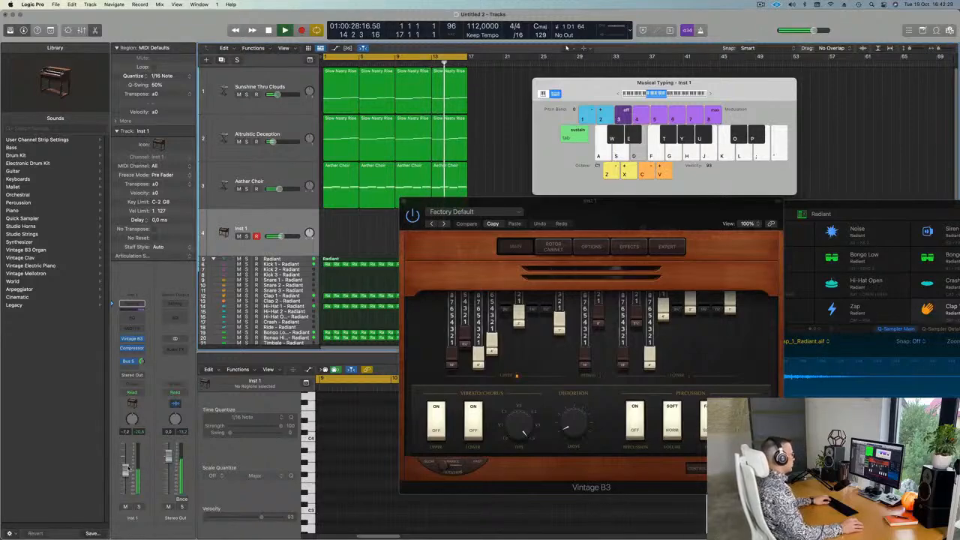
key(d)
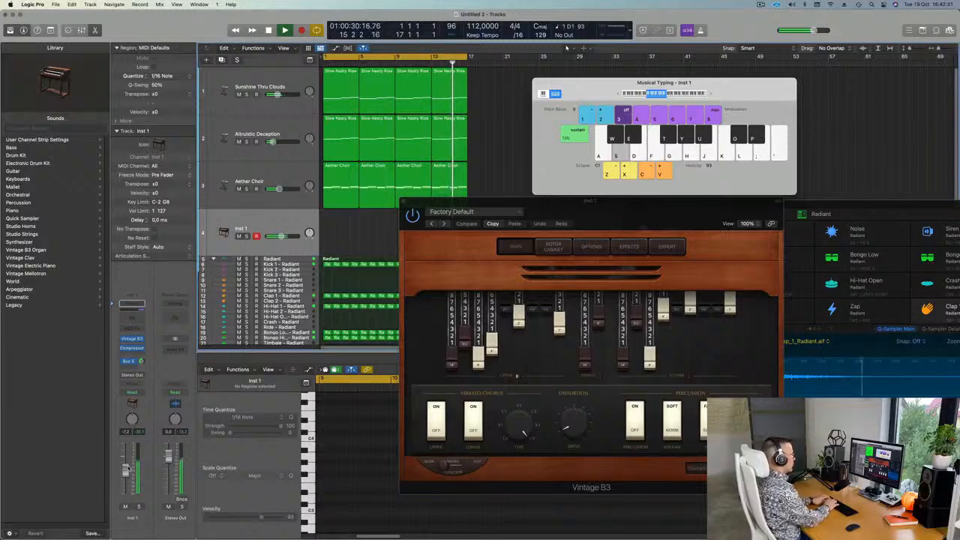
key(a)
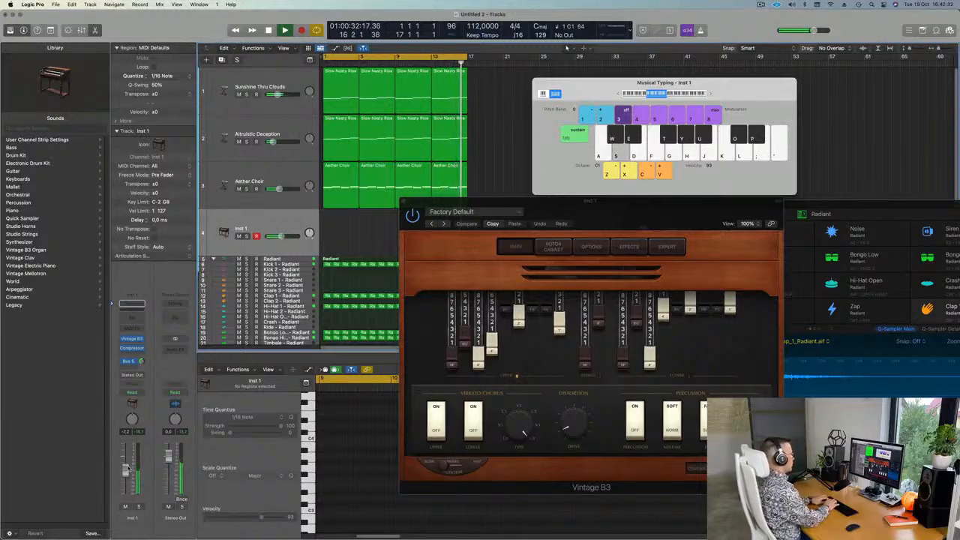
key(s)
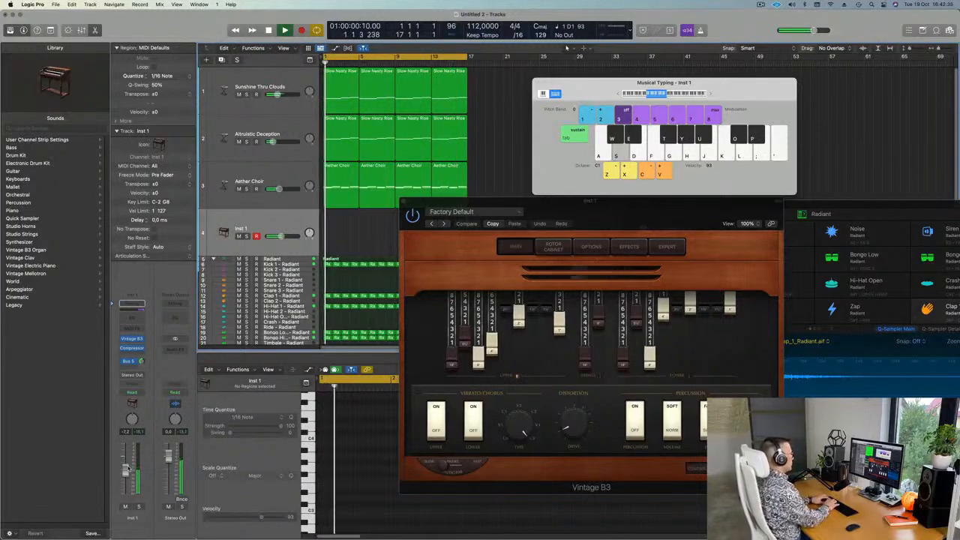
Rehearse a rhythmic organ bass riff centred on D1 over the looping arrangement
key(j)
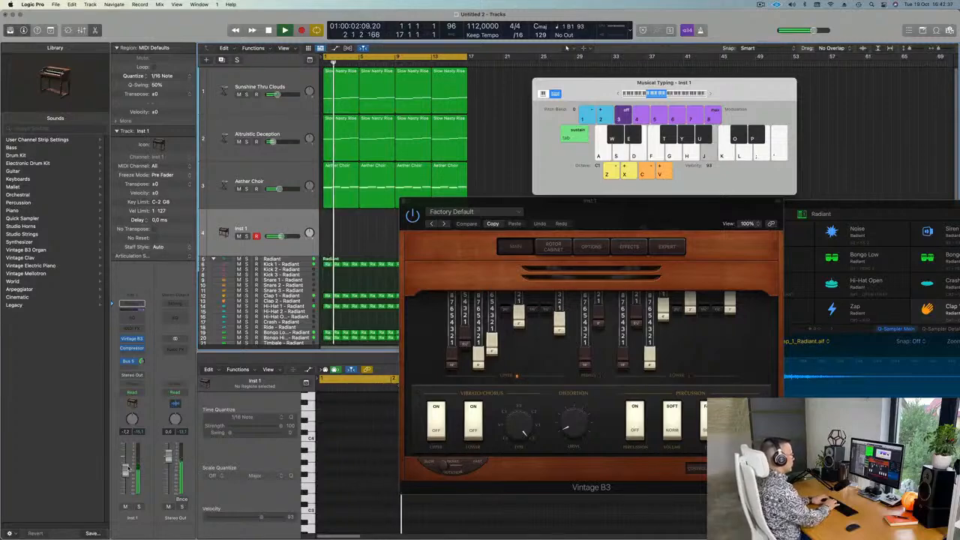
key(s)
key(f)
key(s)
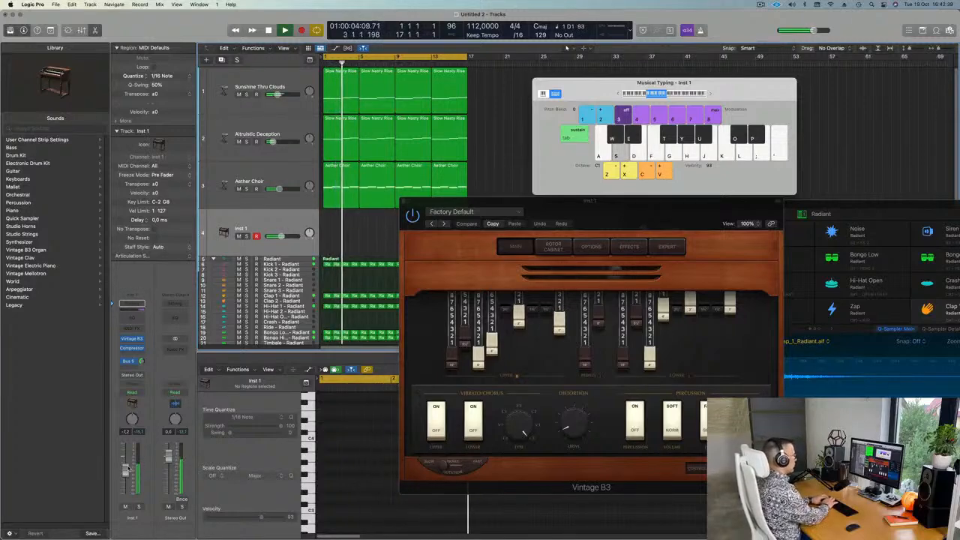
key(s)
key(a)
key(s)
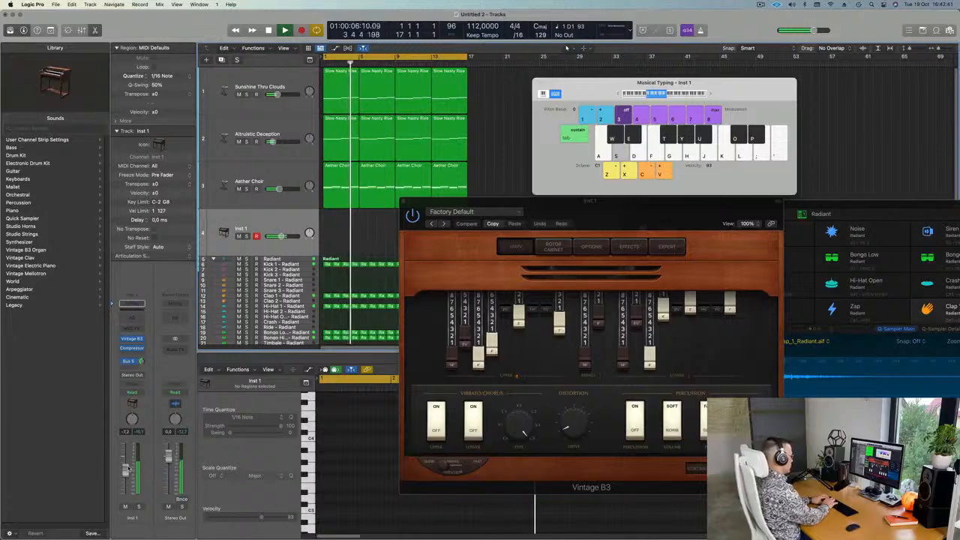
key(s)
key(s)
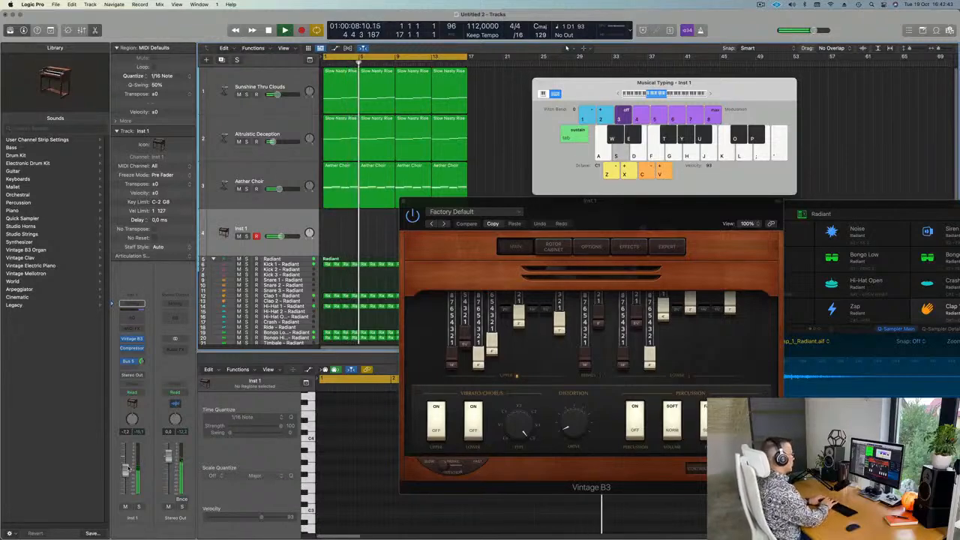
key(s)
key(s)
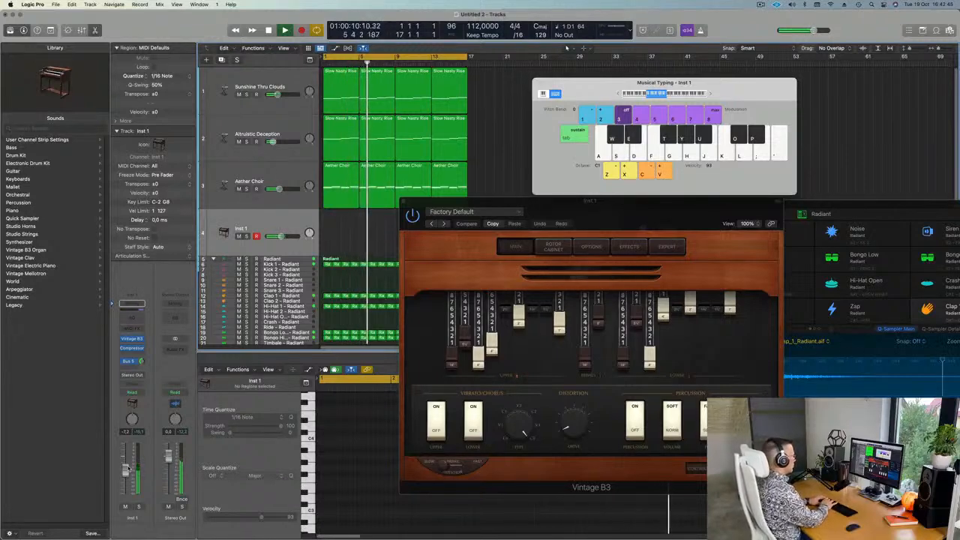
key(s)
key(s)
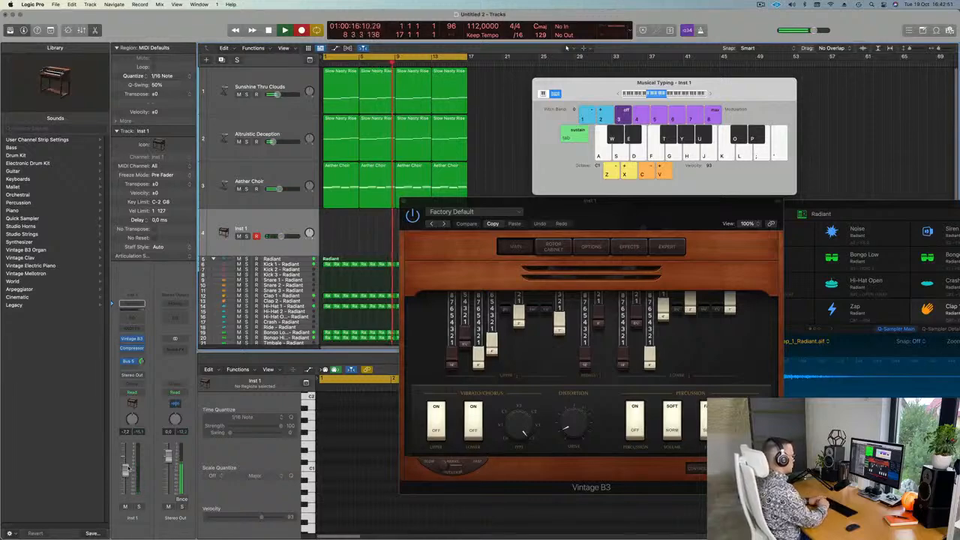
Record the repeated D1 organ riff on the Inst 1 track at bar 9, and move its region to bar 1
key(s)
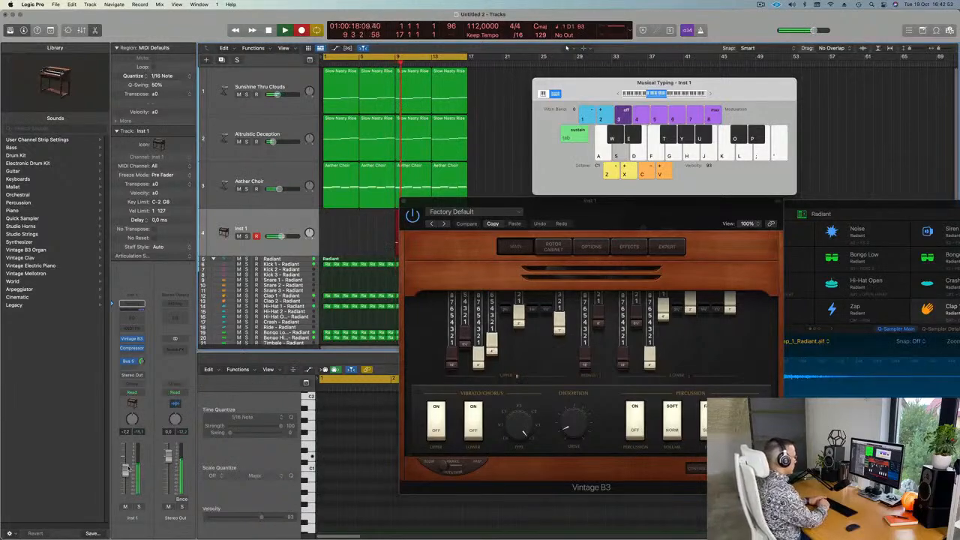
key(s)
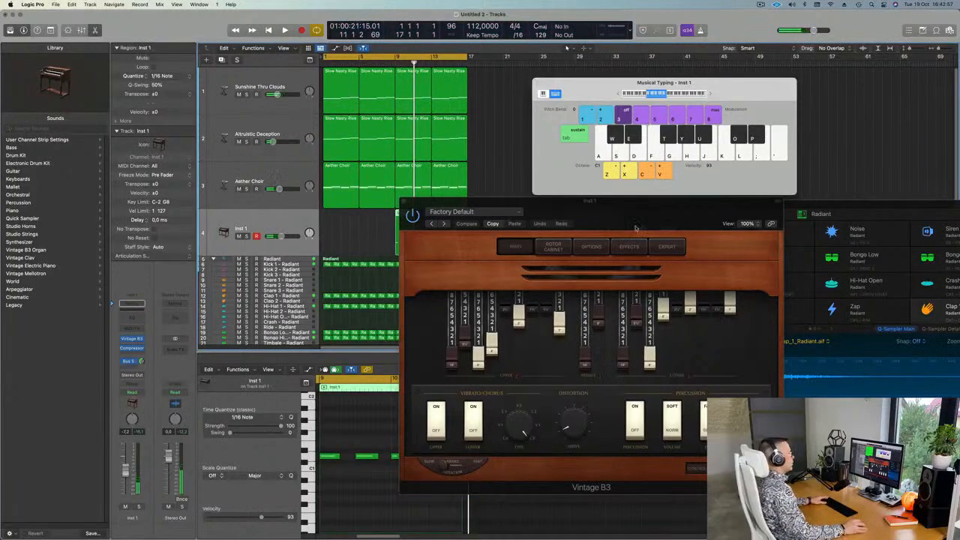
drag(635, 227, 920, 222)
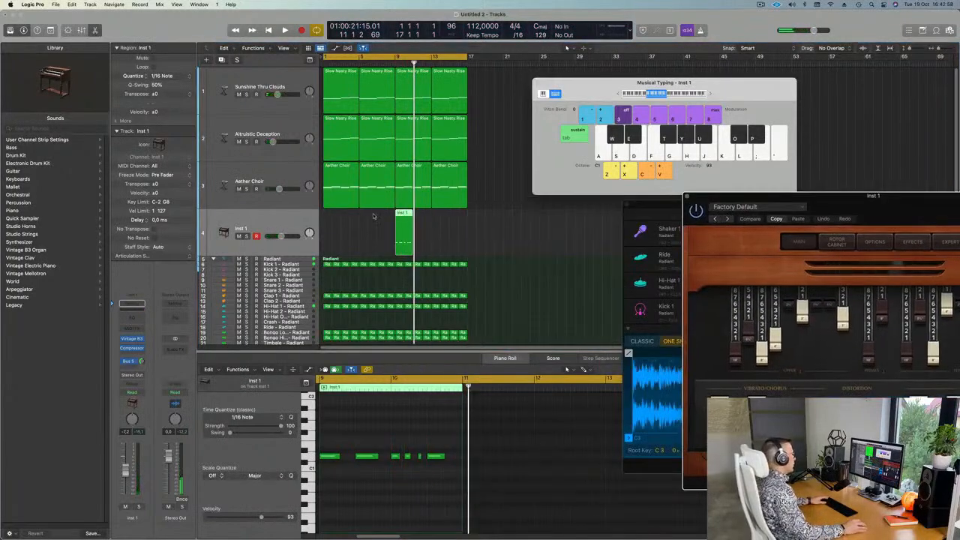
drag(403, 225, 330, 239)
key(space)
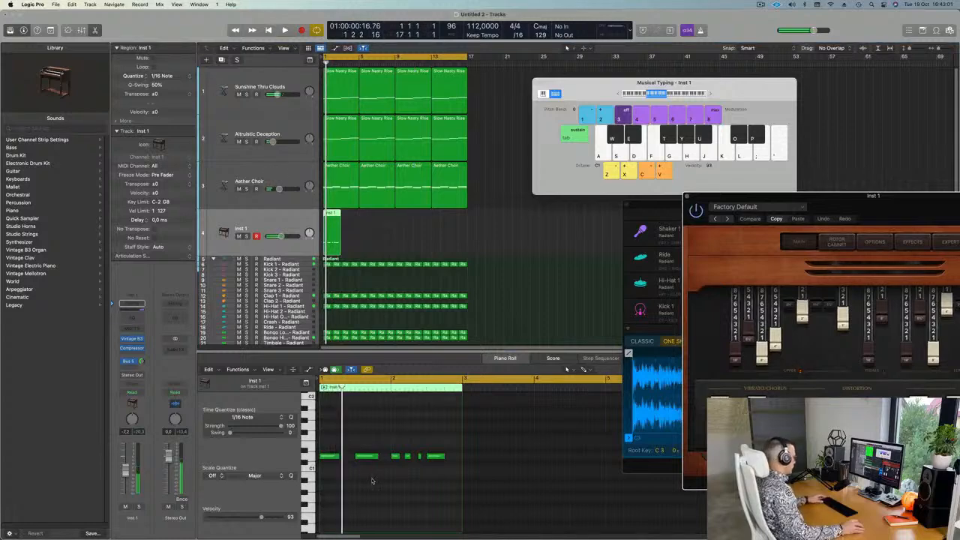
Select all notes of the recorded Inst 1 region in the piano roll and replay the riff from the start
click(372, 481)
key(super+a)
key(space)
scroll(380, 487, up, 2)
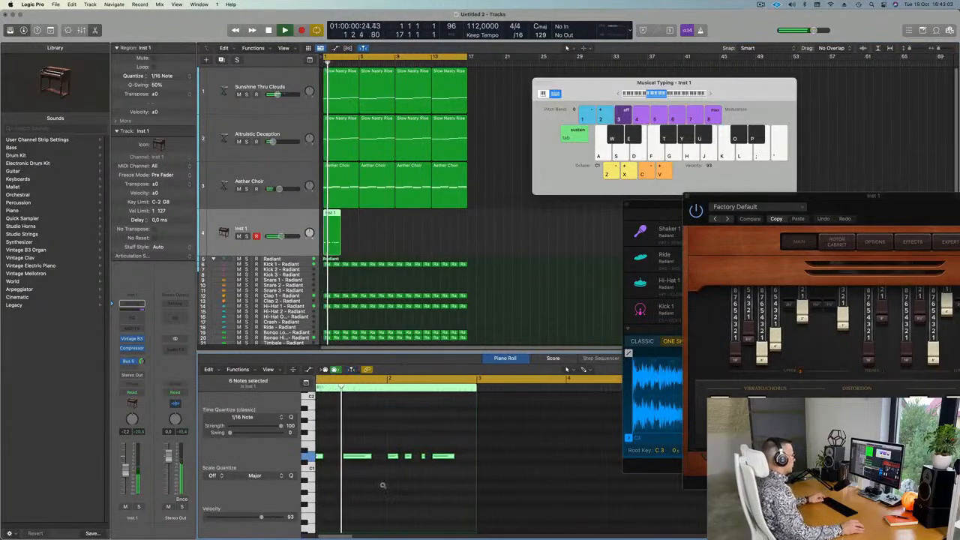
scroll(382, 486, down, 2)
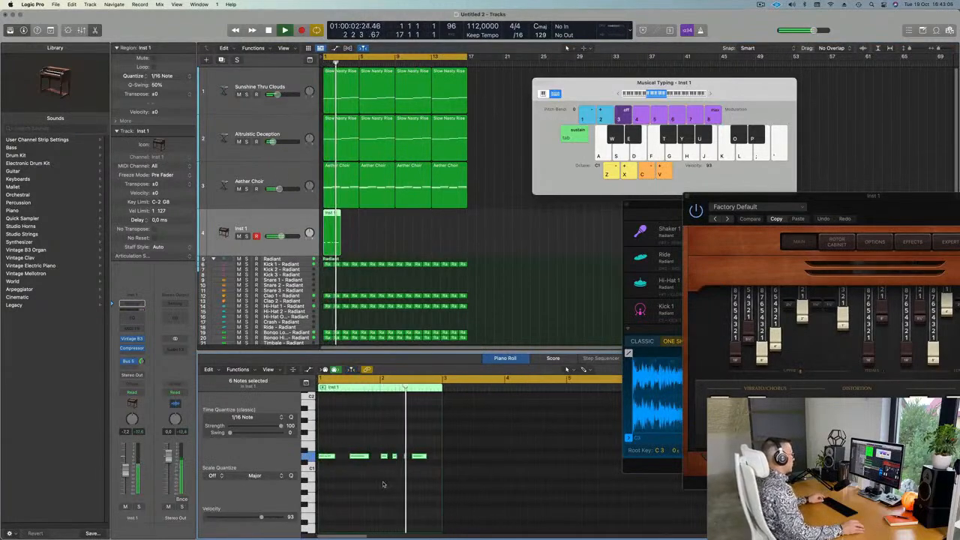
scroll(385, 484, down, 1)
key(space)
key(space)
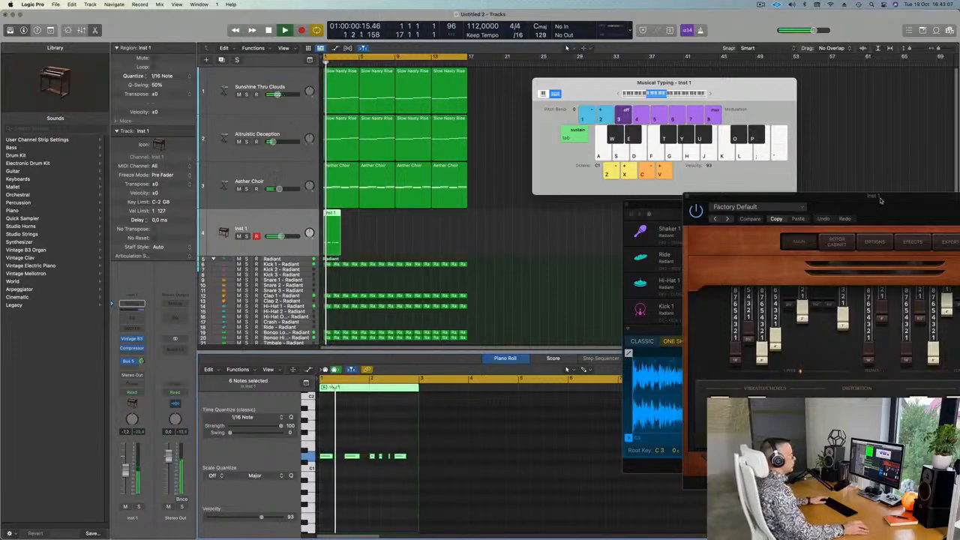
Repeat the Inst 1 riff region along its track up to bar 15, and replay the arrangement from the start
drag(881, 200, 662, 197)
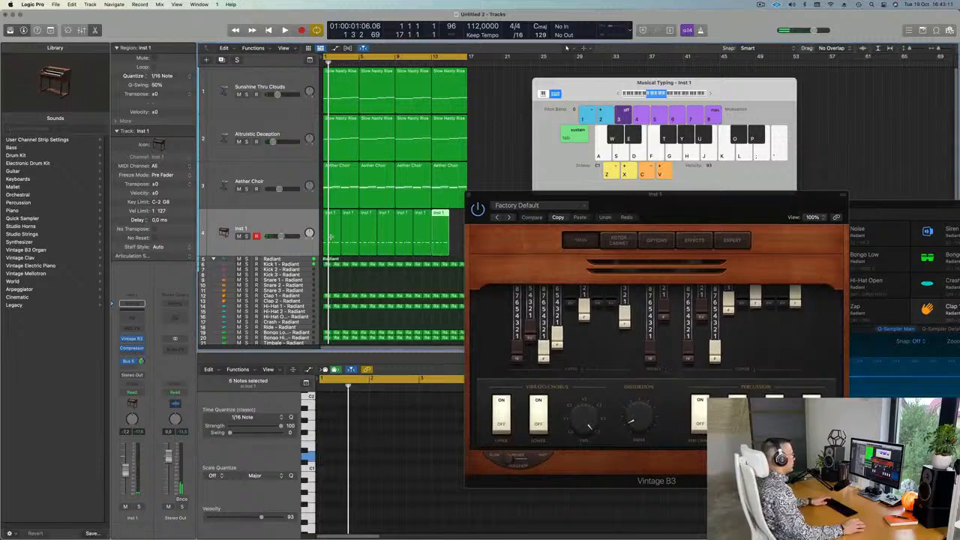
drag(699, 203, 616, 182)
key(space)
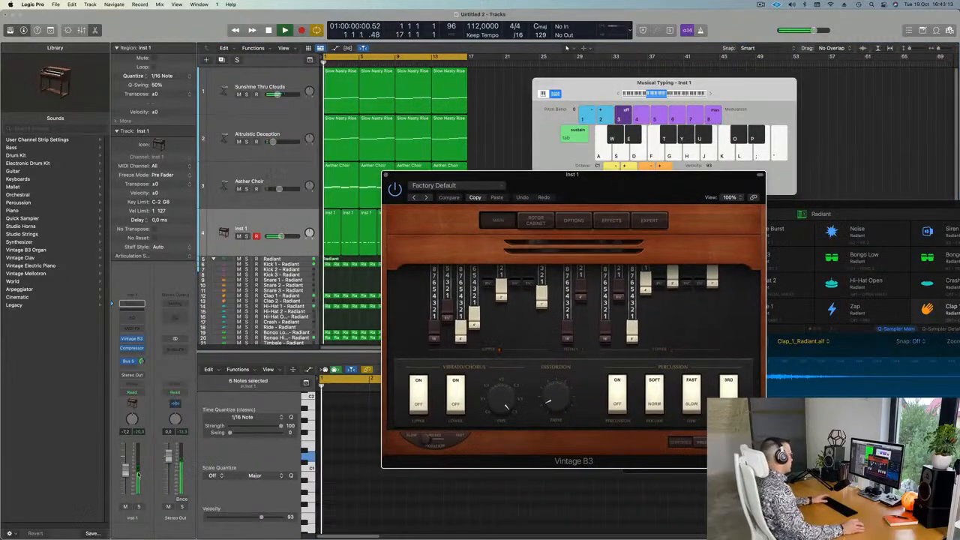
Briefly solo the Inst 1 track during playback and raise its volume to about -5.3 dB
click(139, 506)
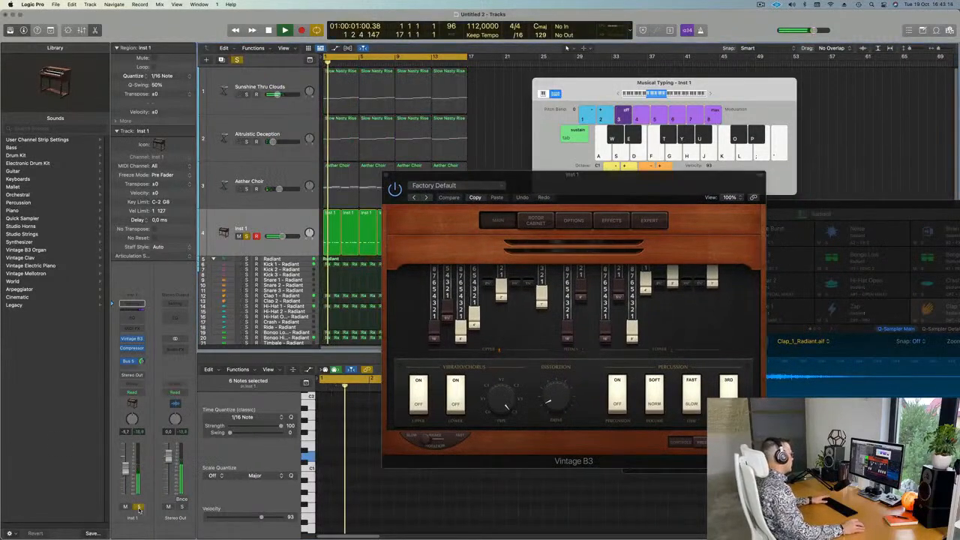
key(space)
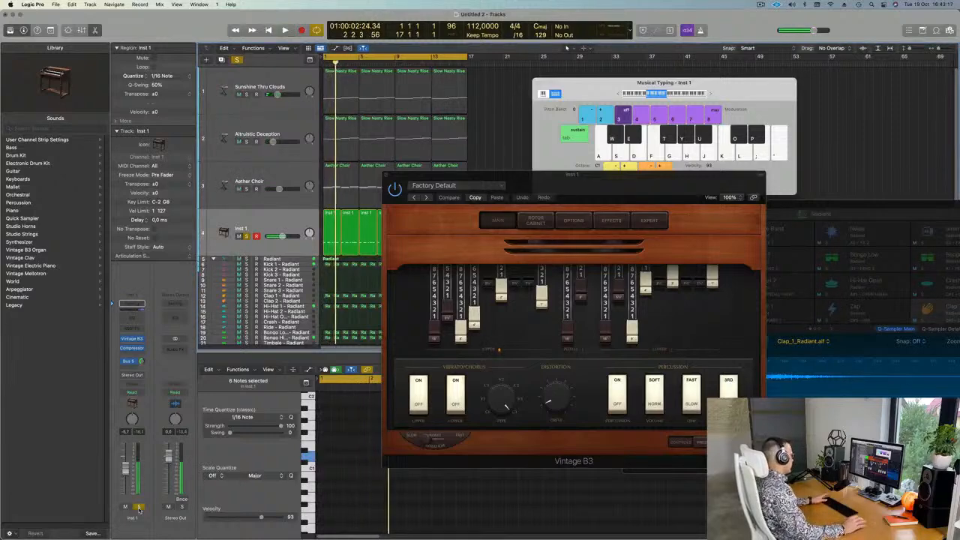
key(space)
click(139, 507)
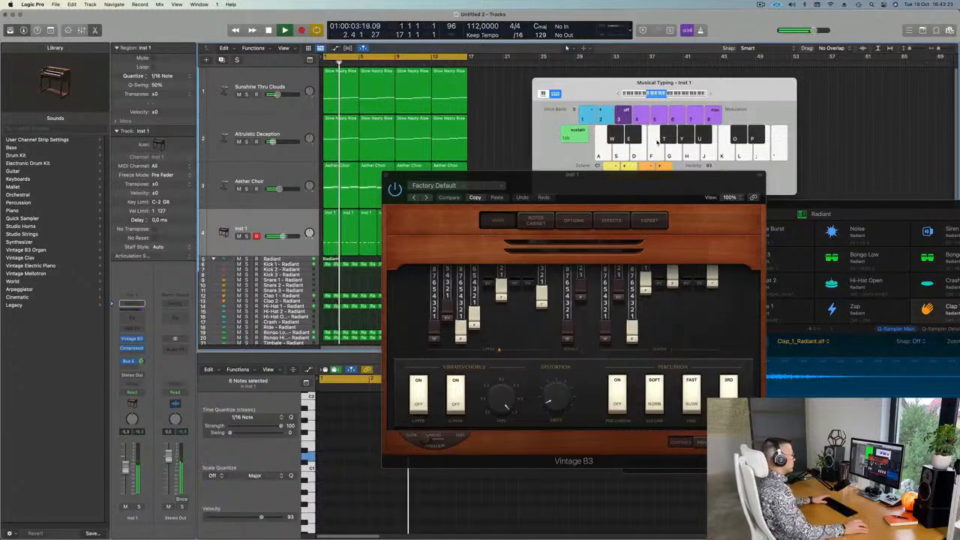
Try the 80's Pop Organ and Bebop Organ presets on the Vintage B3, showing Aux 5 from the track's Bus 5 send
drag(626, 183, 591, 180)
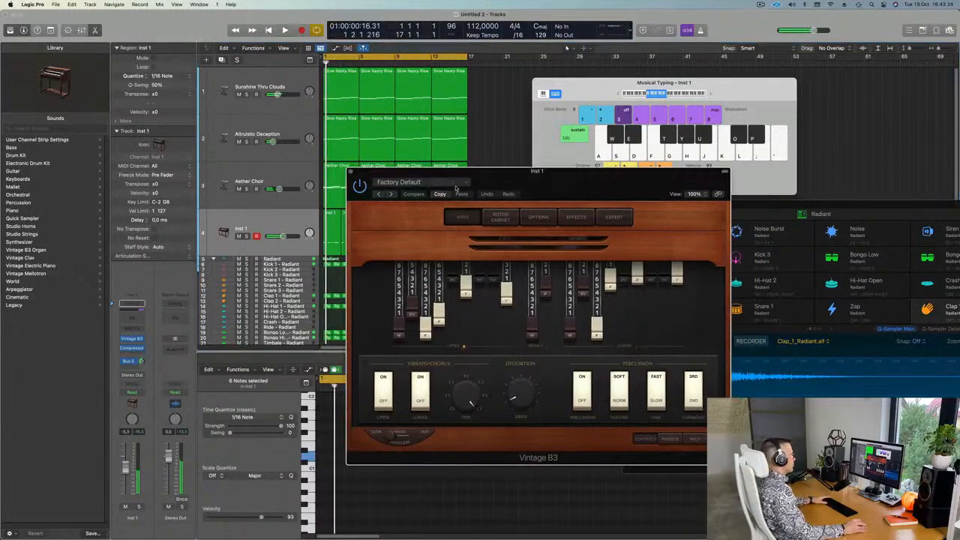
click(391, 195)
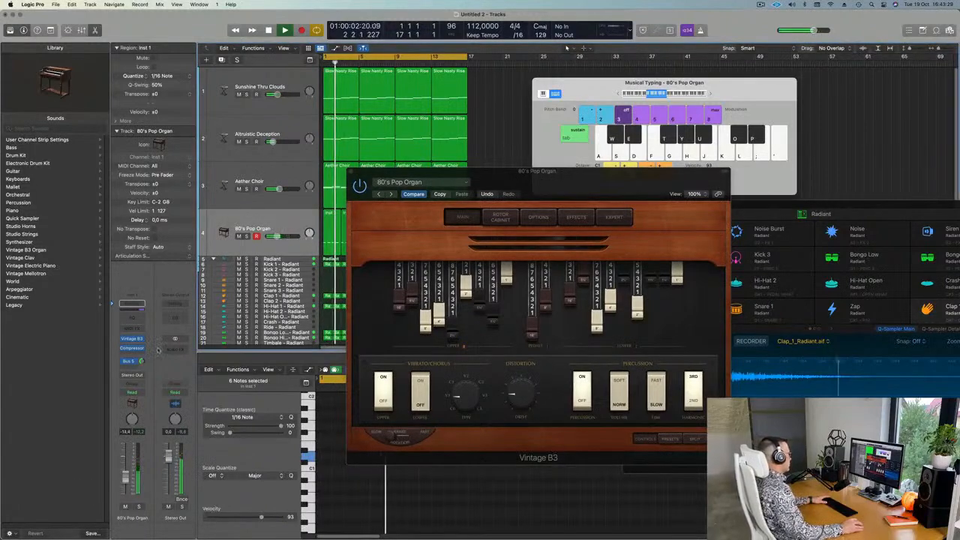
click(142, 363)
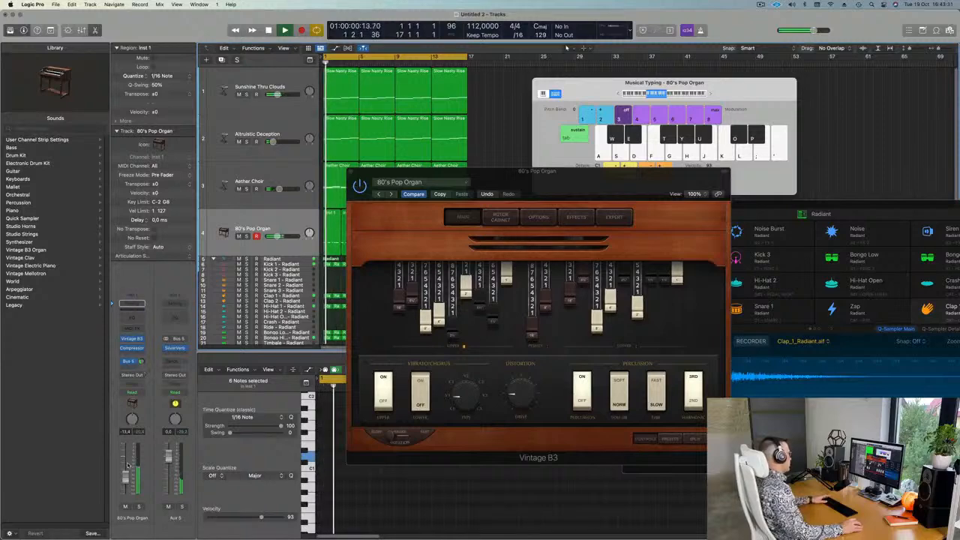
click(393, 194)
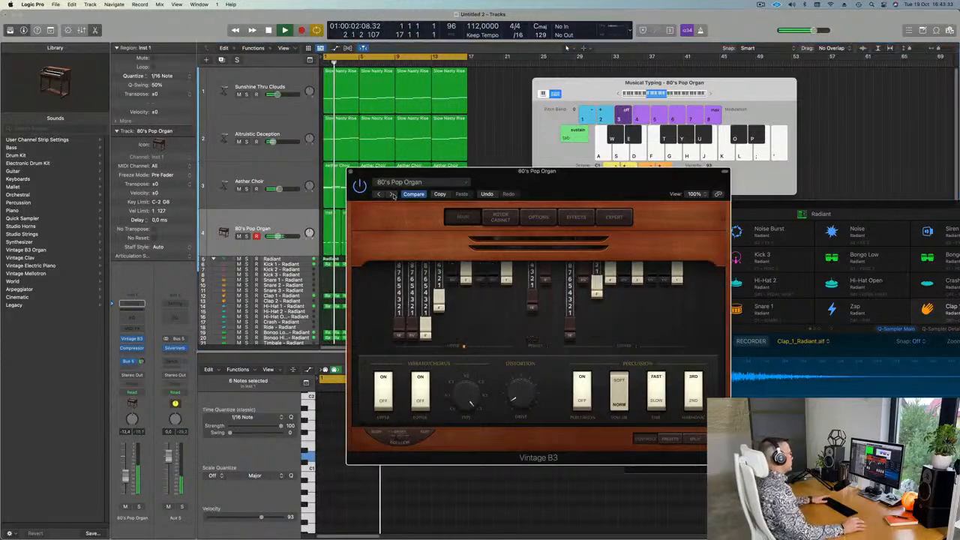
click(393, 195)
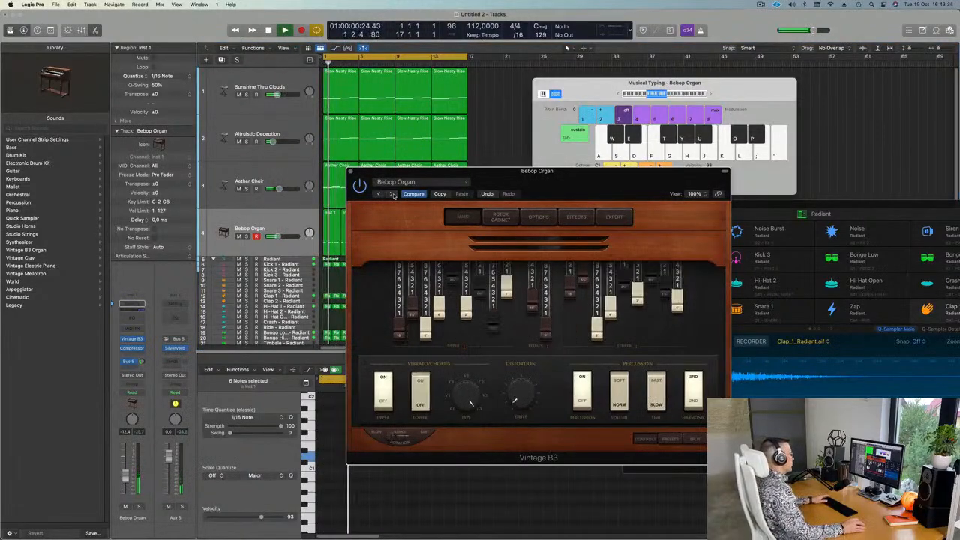
Try the Blues Solo Organ preset with a raised track volume, and load the Church Door Organ preset
drag(545, 178, 520, 178)
click(368, 195)
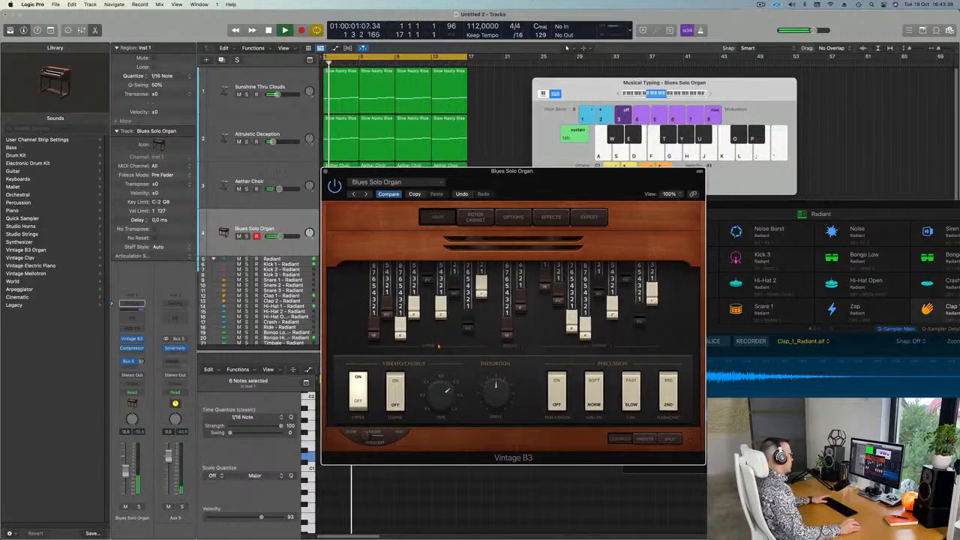
click(127, 462)
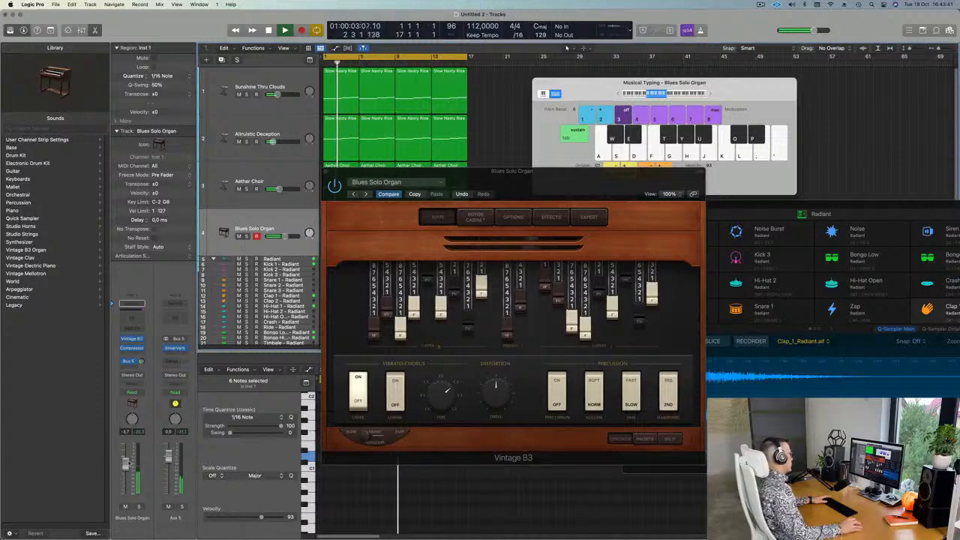
click(367, 195)
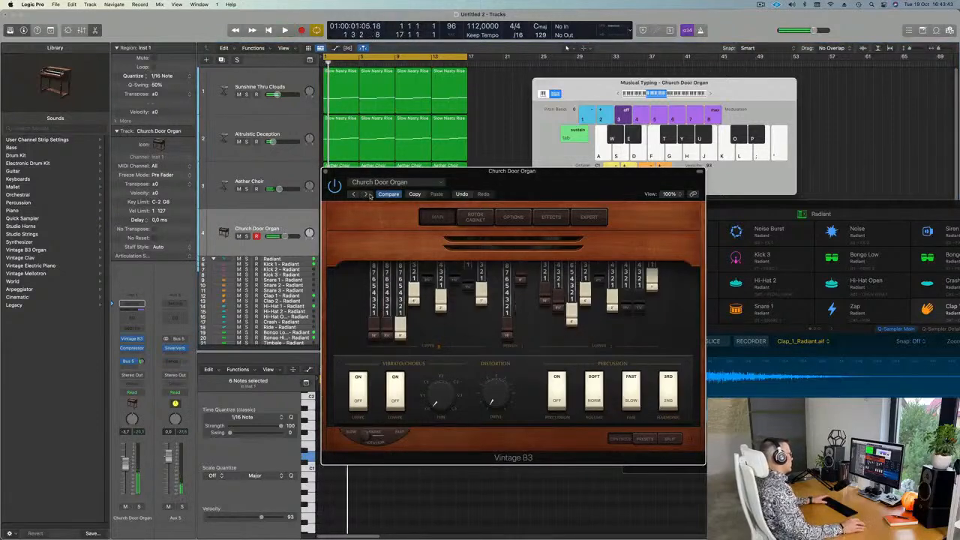
drag(551, 174, 505, 183)
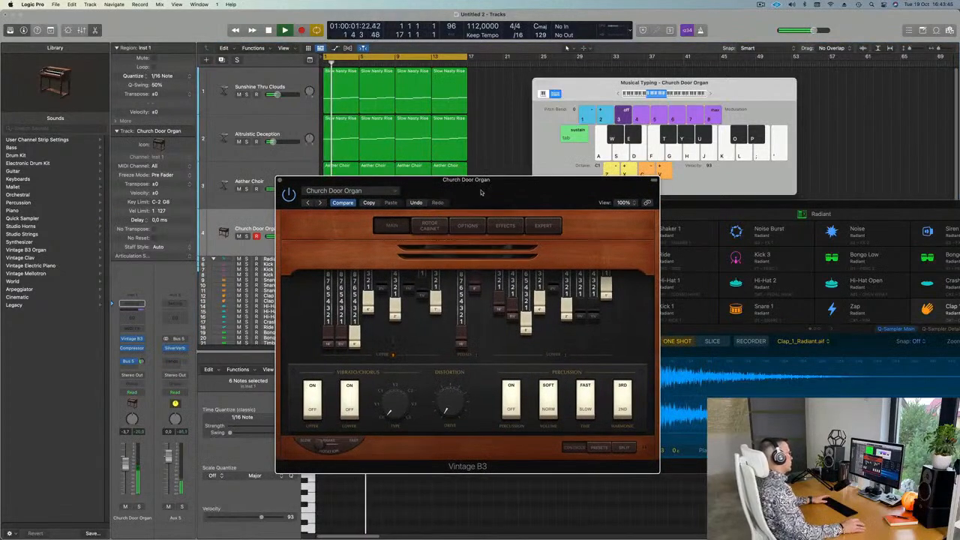
Try the Classic Funk, Classic Rock, Classic Tonewheel and Distorted Organ presets on the Vintage B3, briefly soloing the organ track
click(355, 204)
click(319, 203)
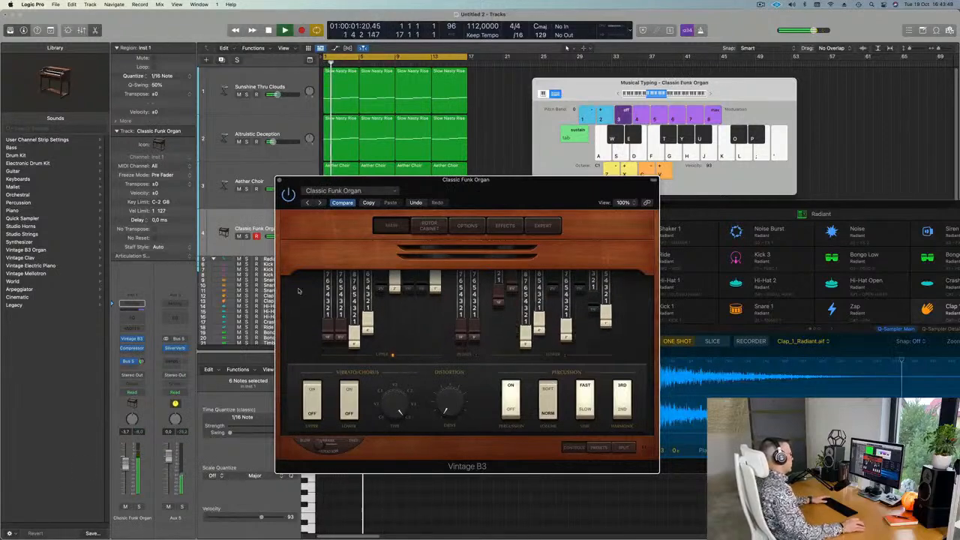
click(318, 206)
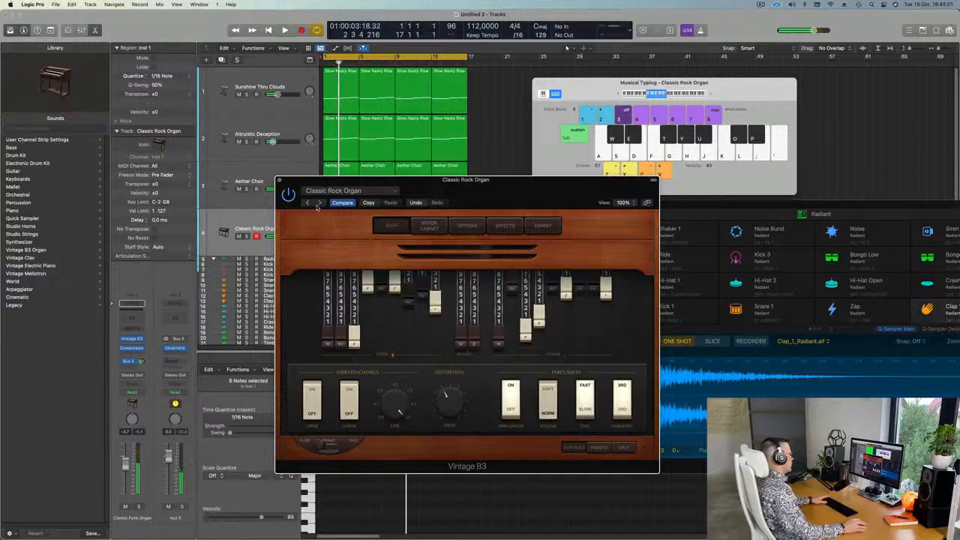
click(320, 203)
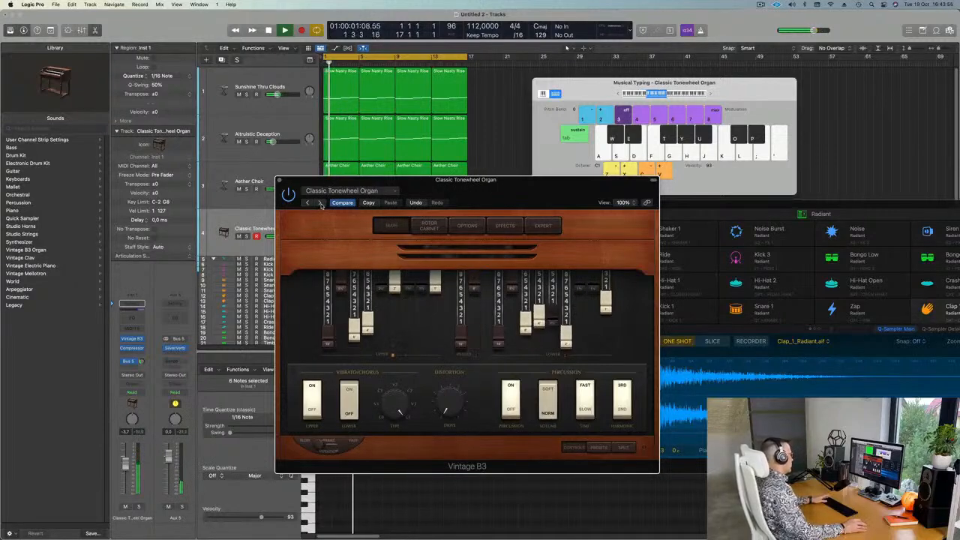
click(320, 203)
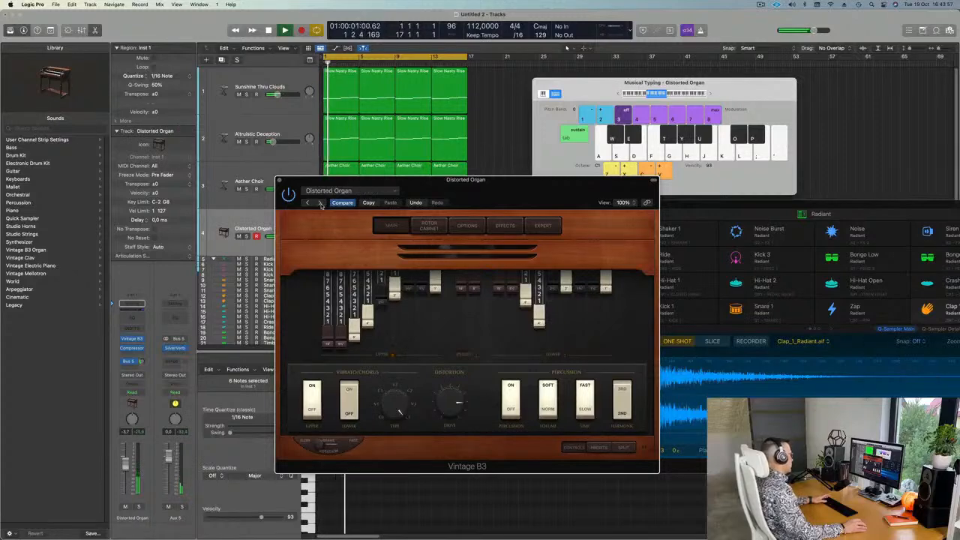
click(138, 508)
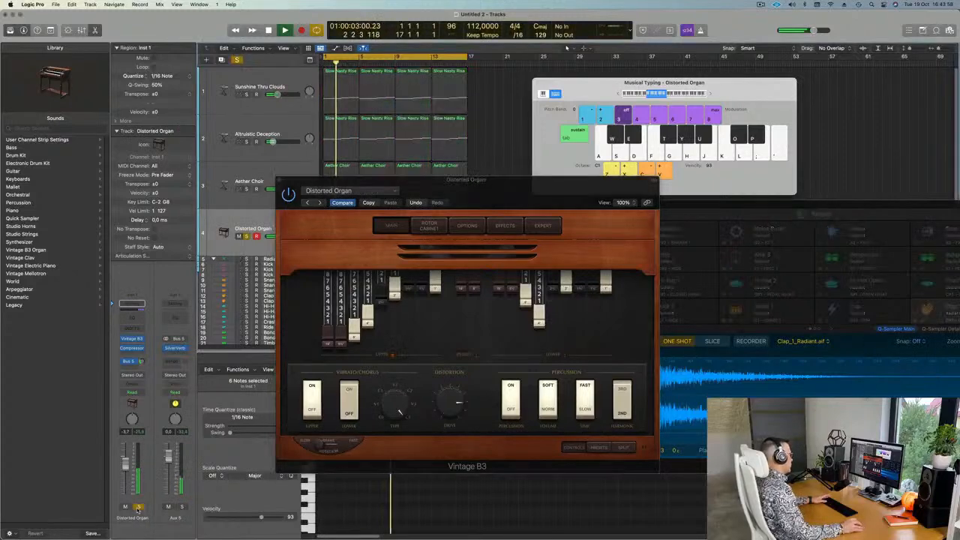
key(s)
Try the Far Off, Grand, Hard Rock and Heavy Metal Organ presets while lowering the organ track's volume
click(320, 203)
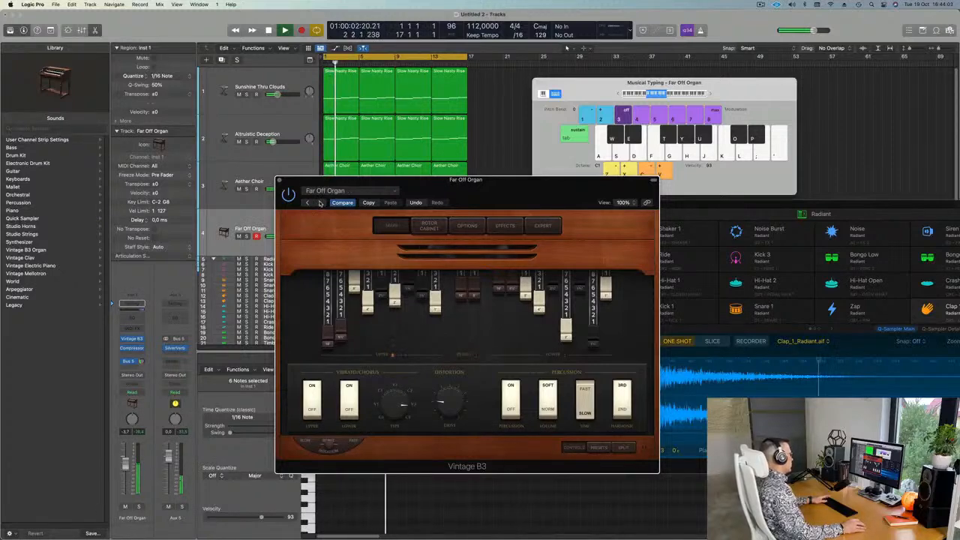
click(320, 203)
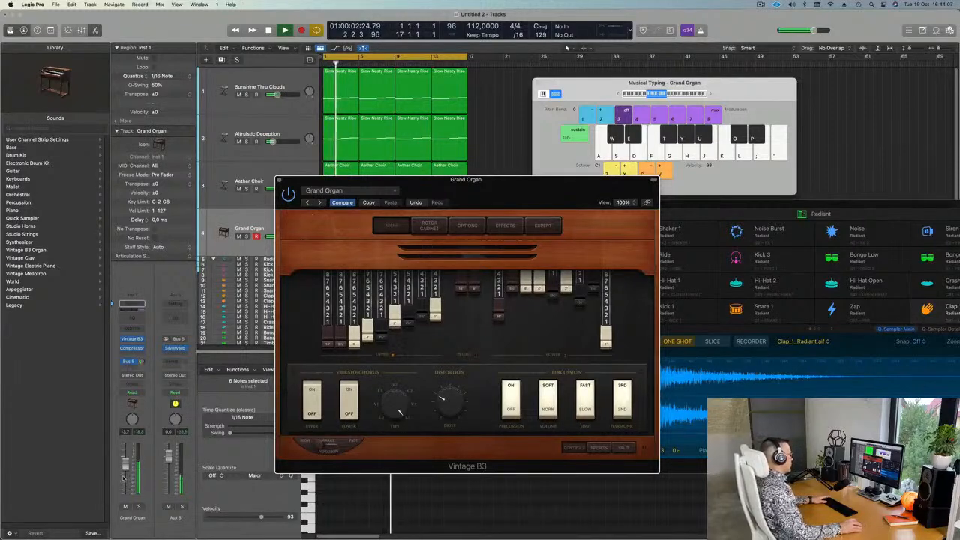
key(super+w)
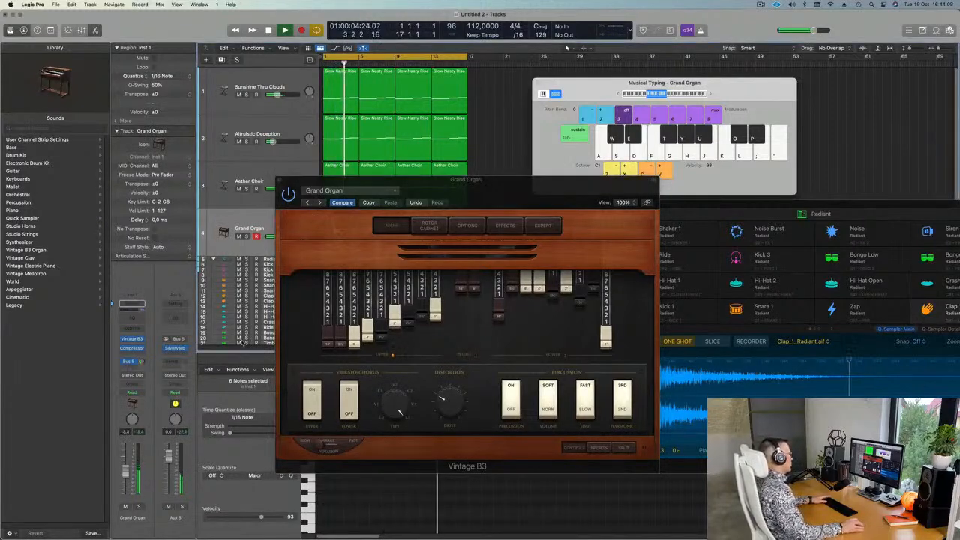
click(319, 207)
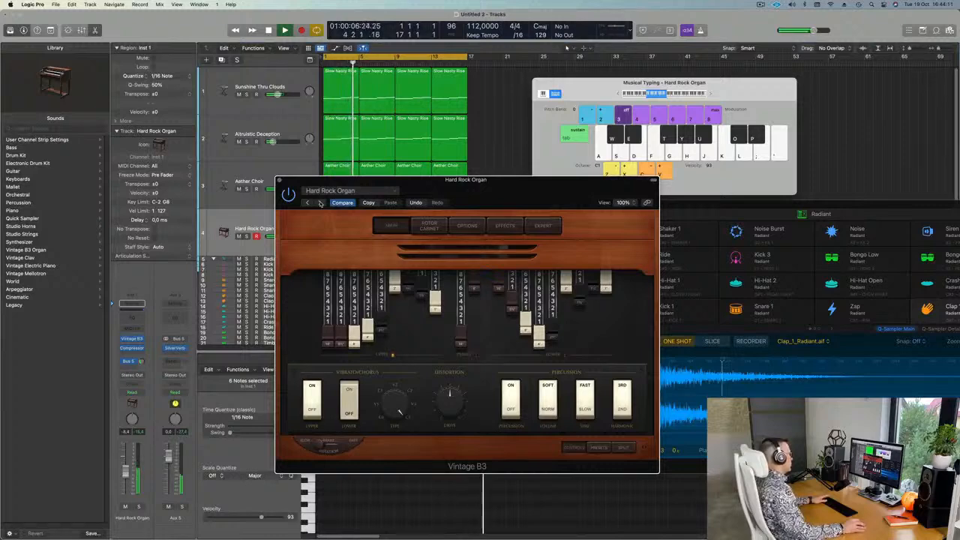
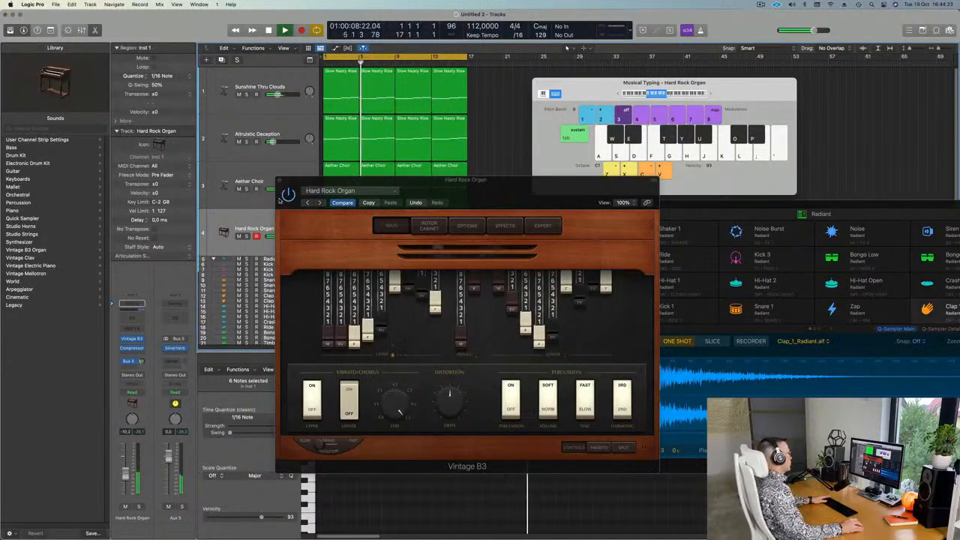
click(320, 204)
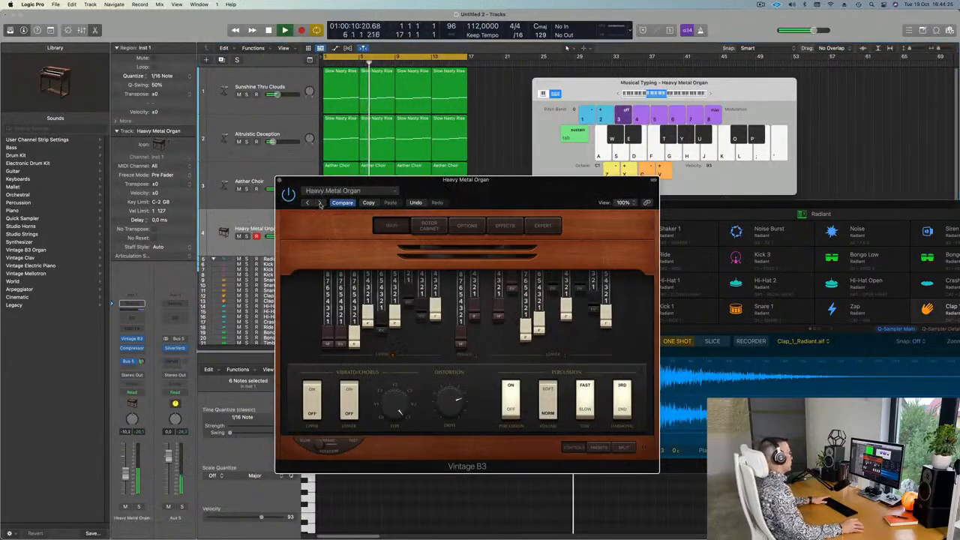
click(320, 203)
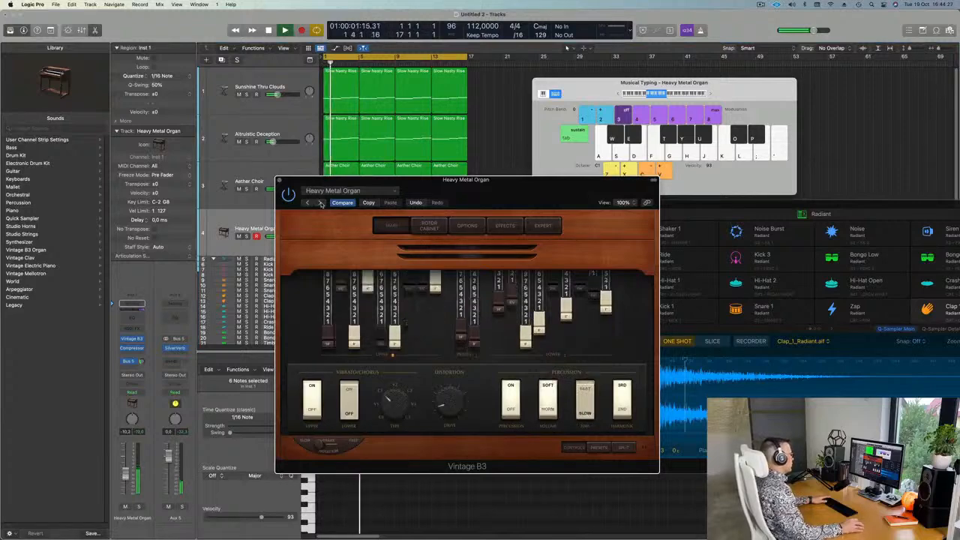
Load the Jazz Fusion Organ preset, set the track volume to about -13.6 dB, and close the Vintage B3 window
click(320, 203)
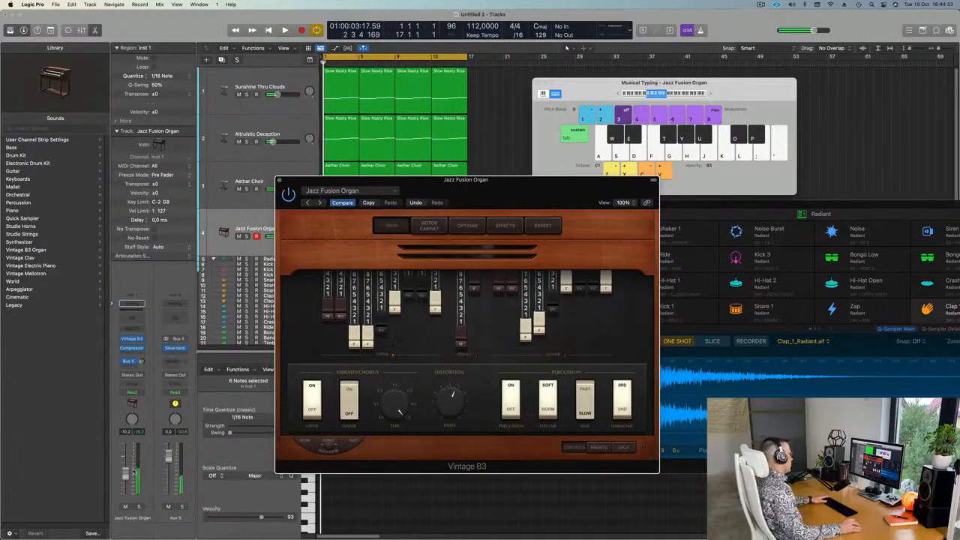
drag(126, 478, 126, 481)
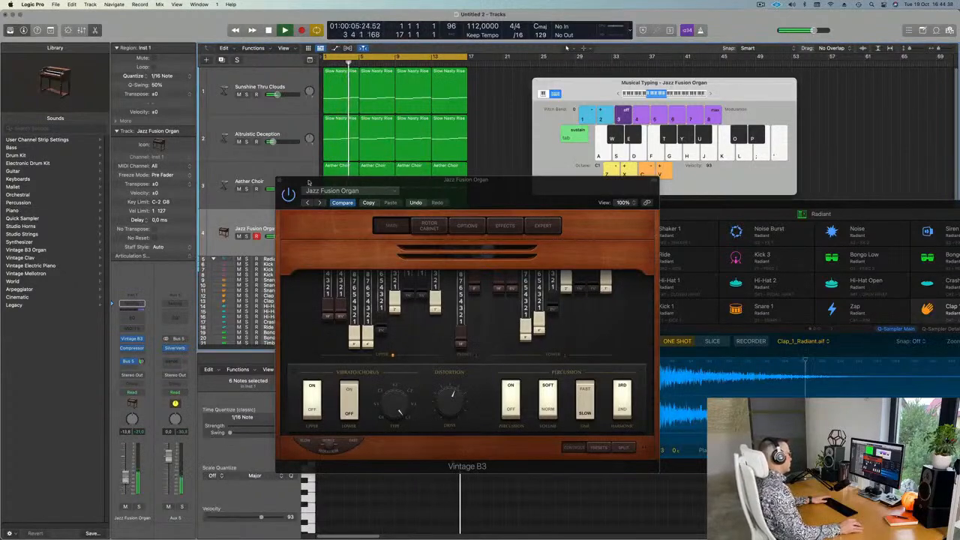
click(279, 182)
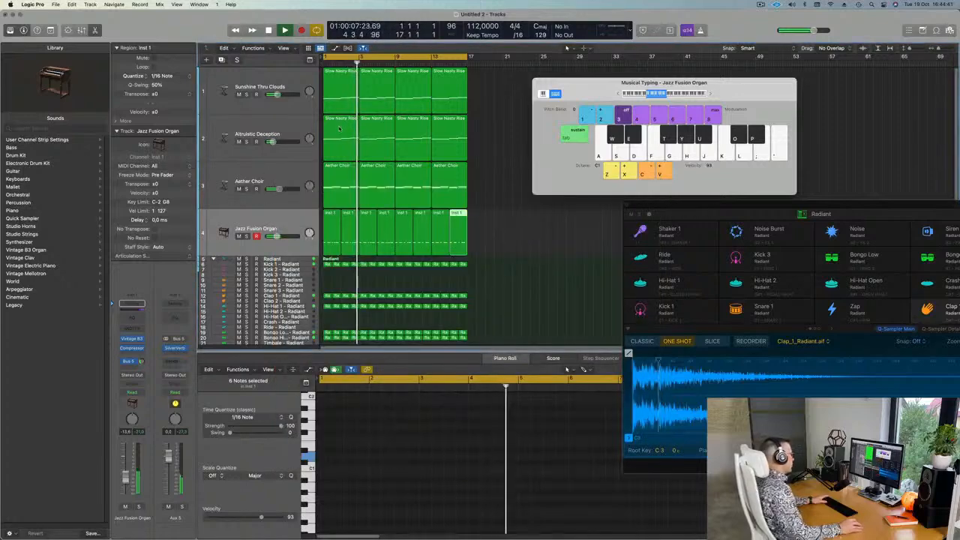
Examine the notes of the first Altruistic Deception region during playback, with the Radiant window moved out of the way
key(space)
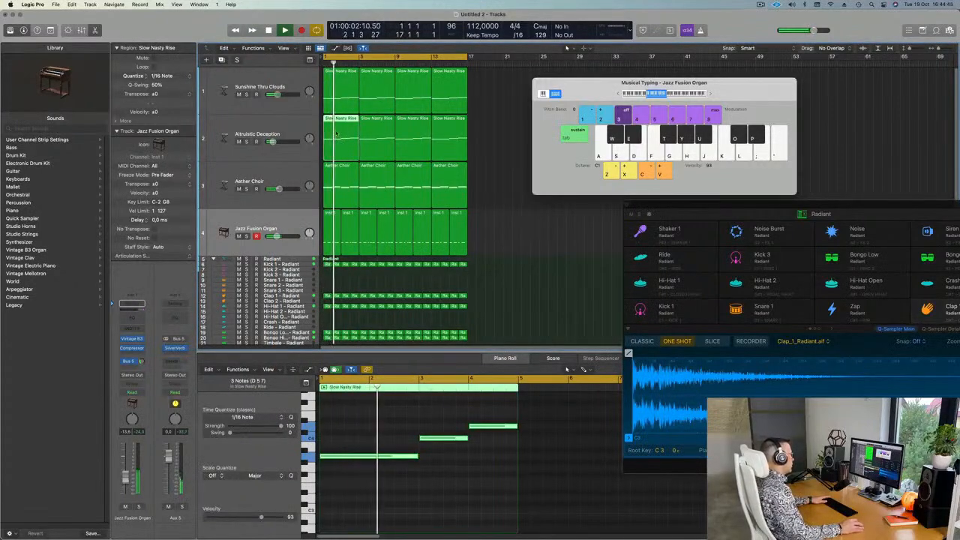
key(p)
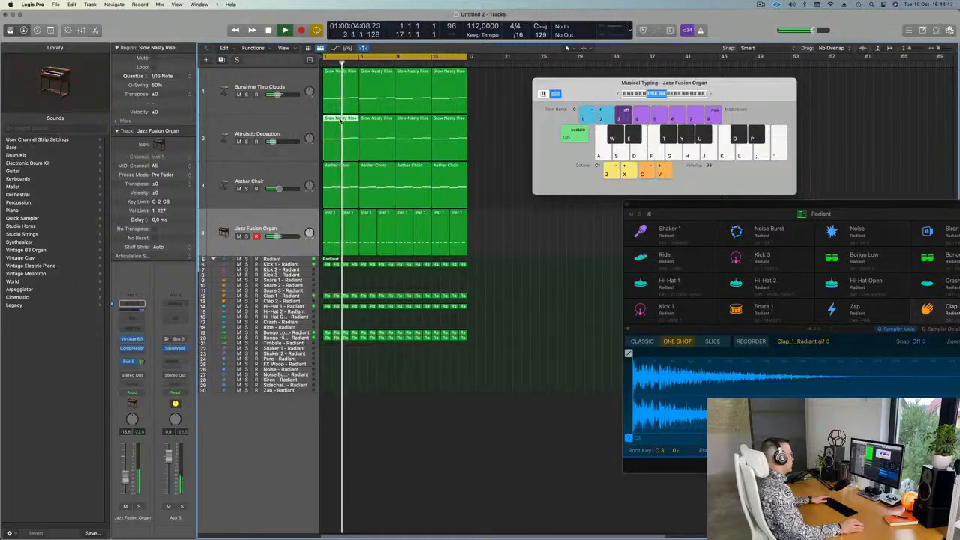
key(p)
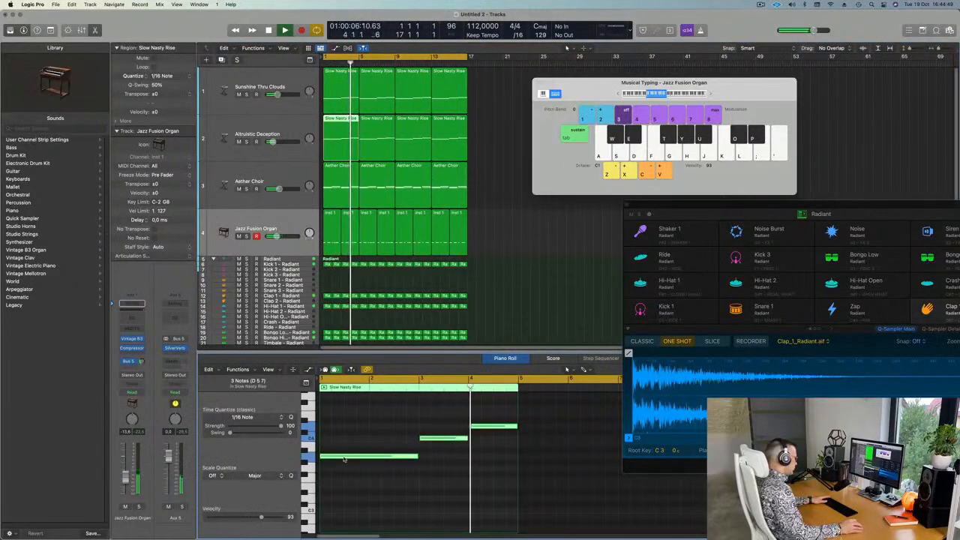
drag(658, 205, 904, 201)
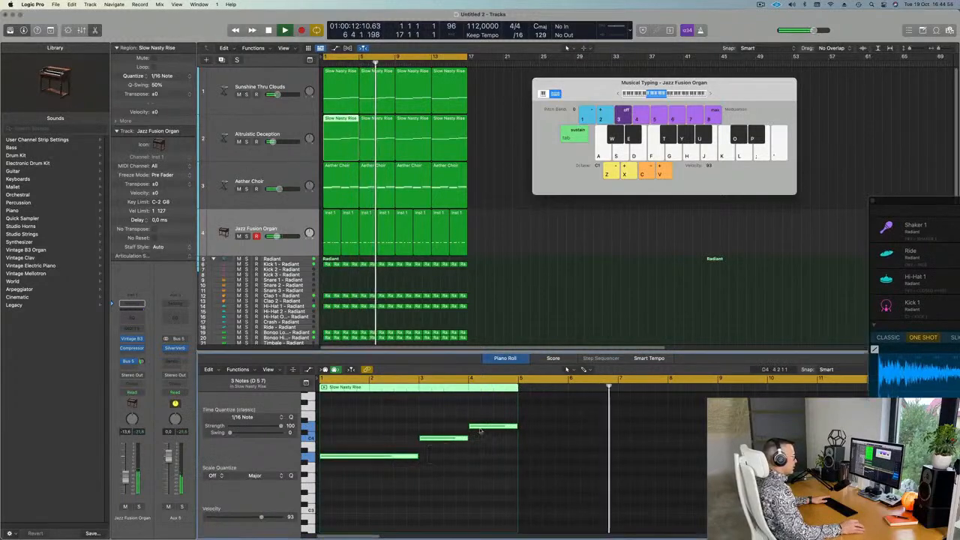
scroll(392, 252, down, 1)
key(Return)
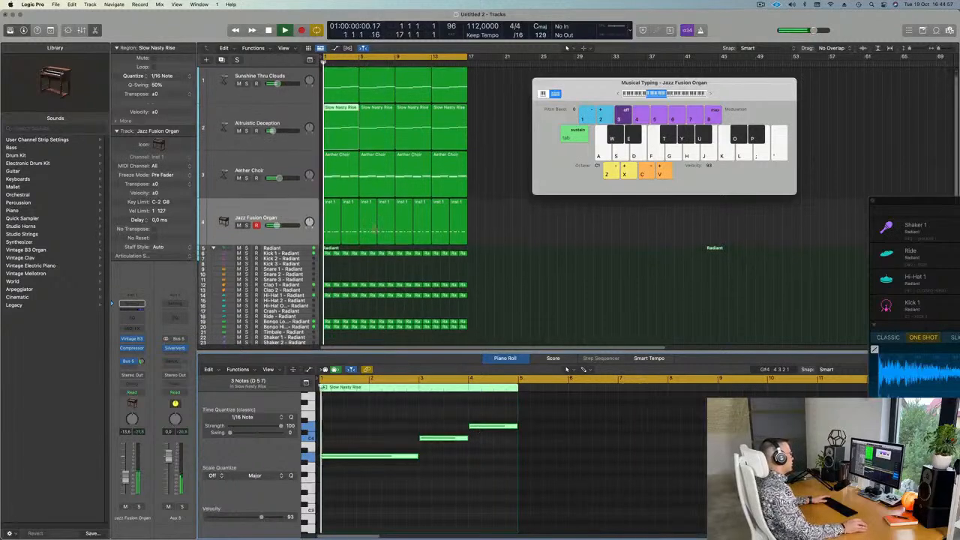
Try transposing the notes of the first Inst 1 region down five semitones to A0, and play the result
click(335, 212)
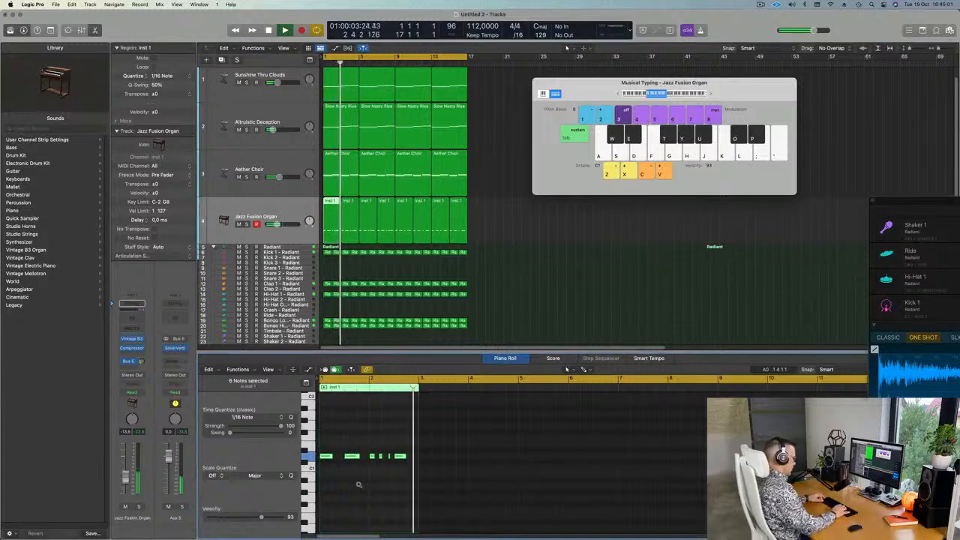
key(alt+Down)
key(alt+Down)
key(alt+Down)
key(alt+Down)
key(alt+Down)
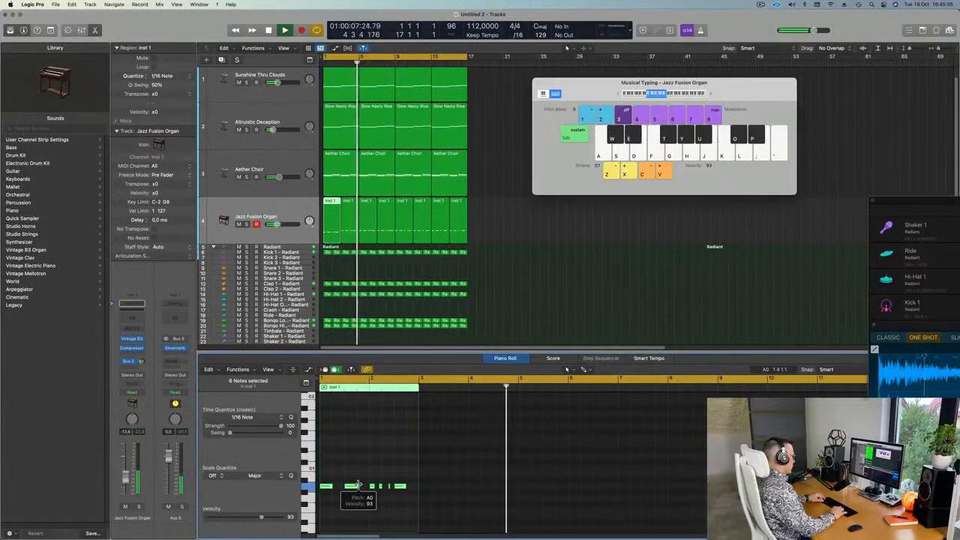
key(space)
key(space)
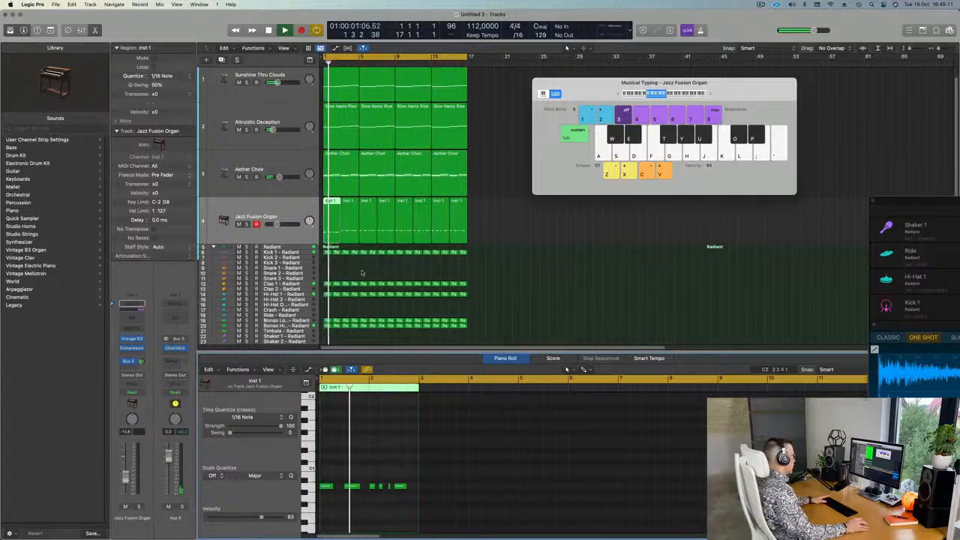
key(space)
Solo the Jazz Fusion Organ track and transpose the first Inst 1 region's notes up to C1, then to D1
click(246, 224)
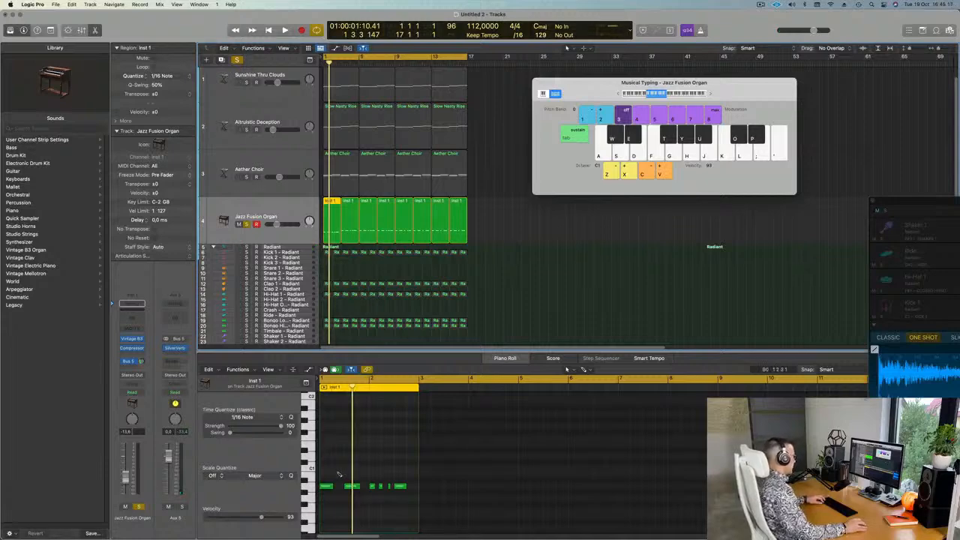
key(super+a)
key(alt+Up)
key(space)
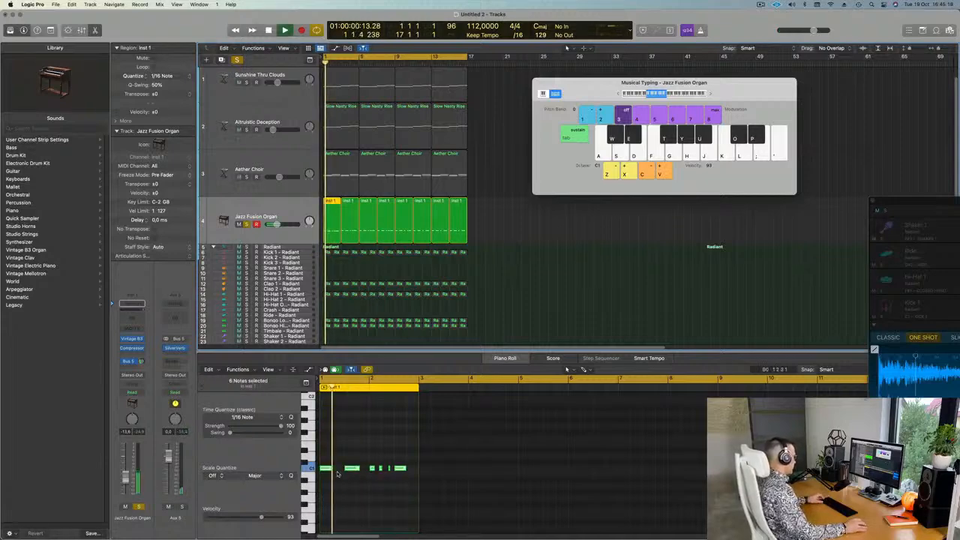
key(alt+Up)
key(alt+Up)
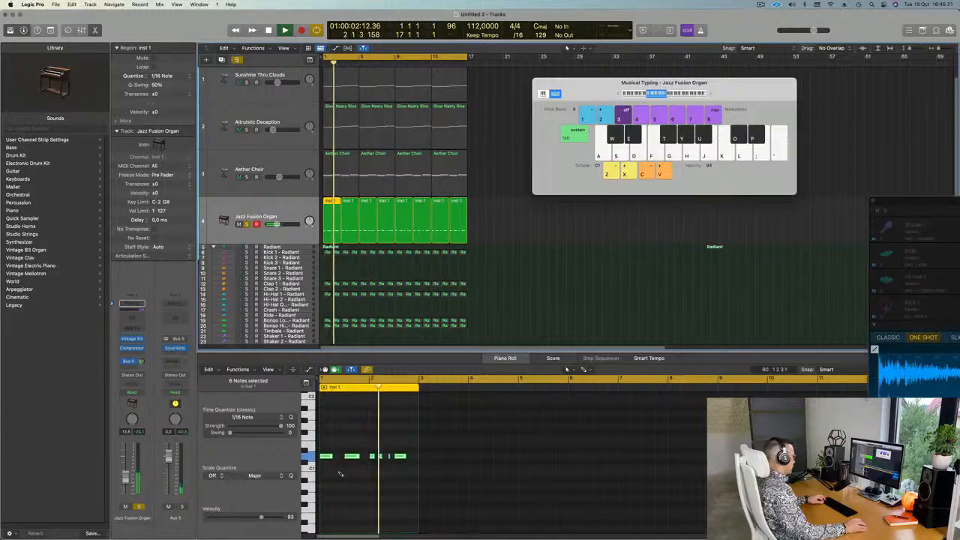
Transpose all six notes of the first Inst 1 region up an octave, and replay it from the start
drag(321, 462, 415, 466)
key(super+z)
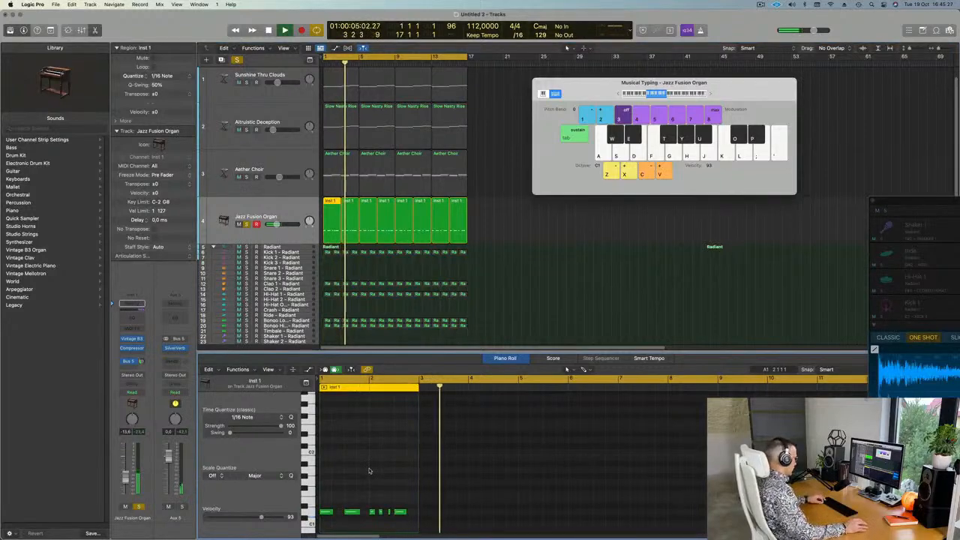
key(alt+shift+Up)
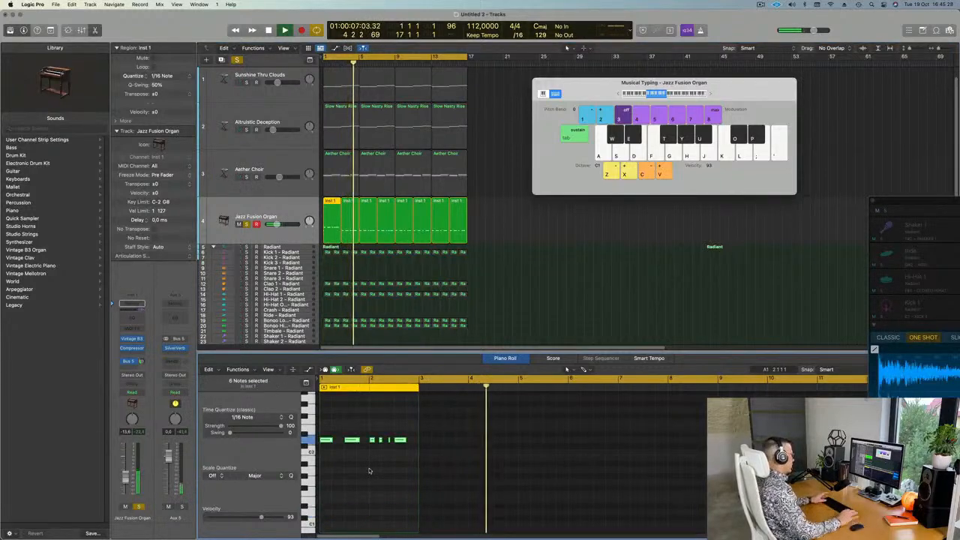
key(Return)
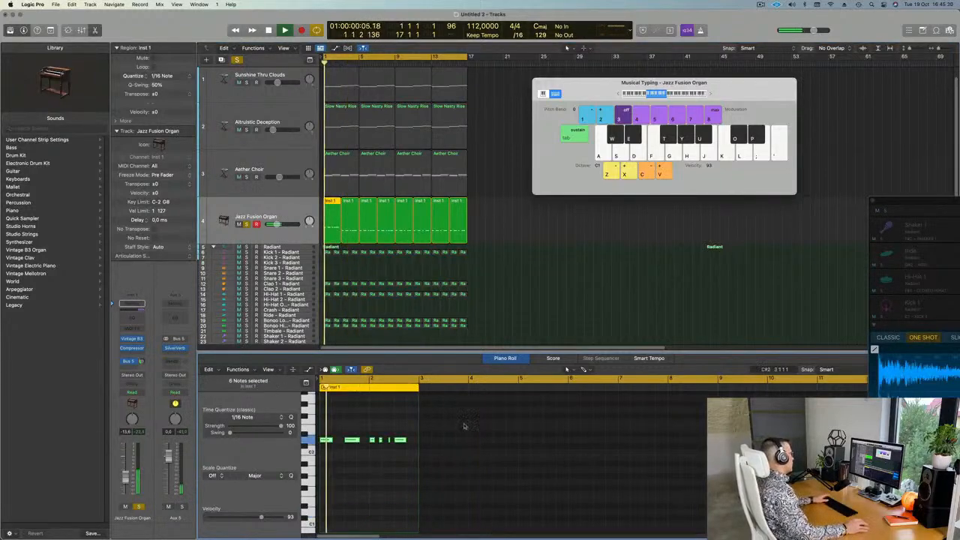
Turn off the organ track's solo, replay the full arrangement from the start, and clear the region selection
click(351, 209)
click(289, 211)
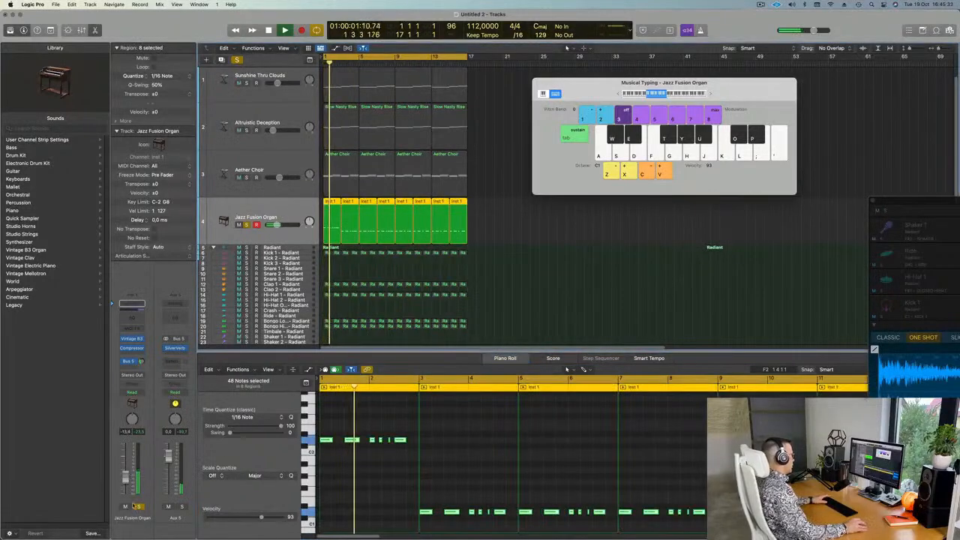
key(s)
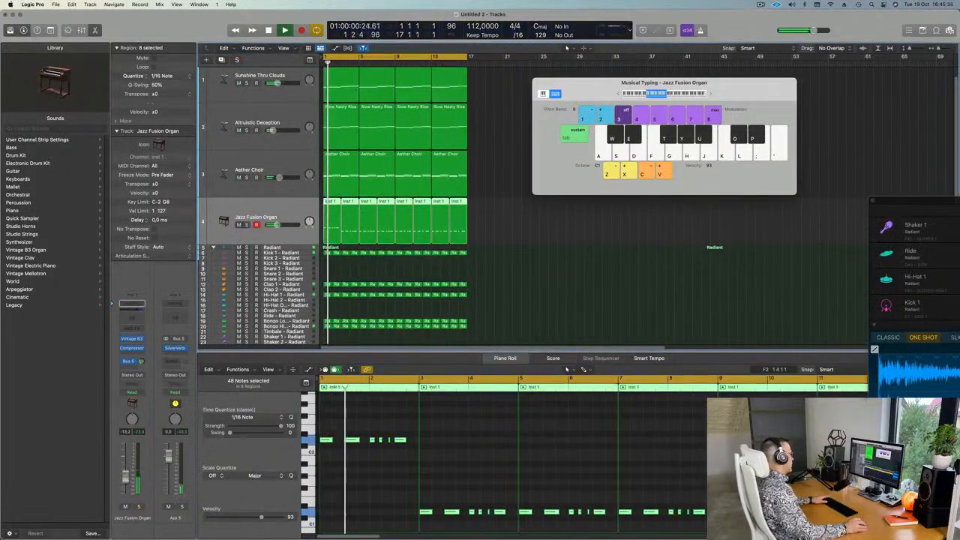
key(Return)
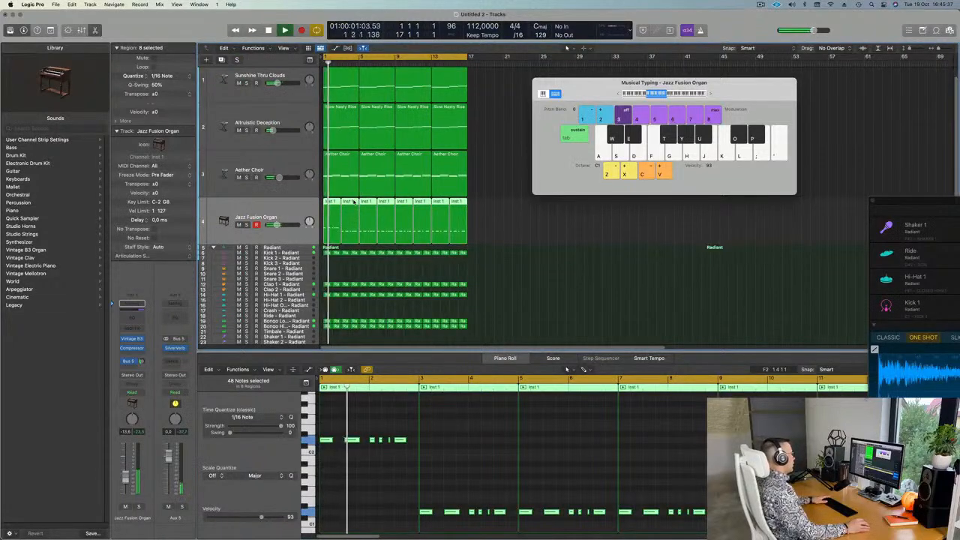
click(522, 242)
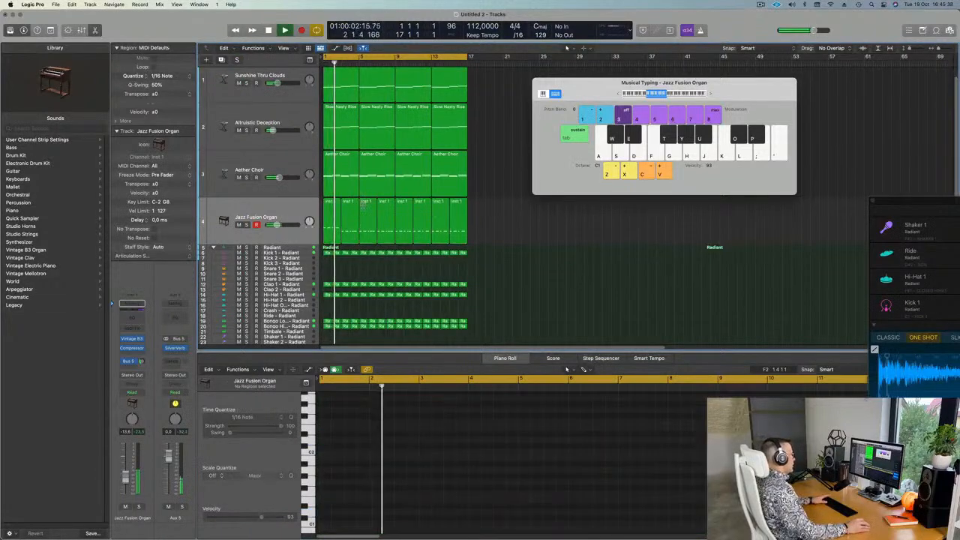
Transpose the second Inst 1 region's notes up to E2, with its last four notes at F2, and play the arrangement
click(353, 203)
click(474, 490)
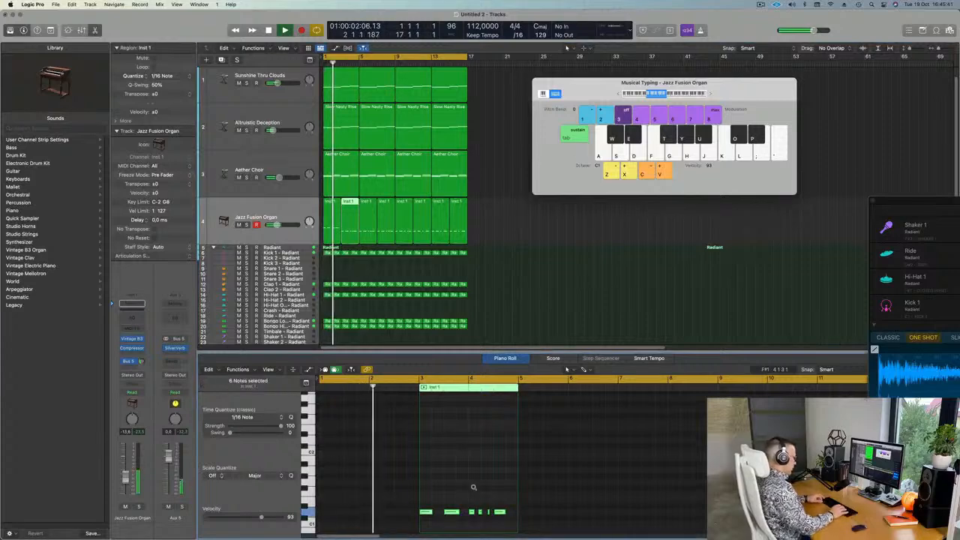
key(alt+shift+Up)
scroll(465, 480, up, 2)
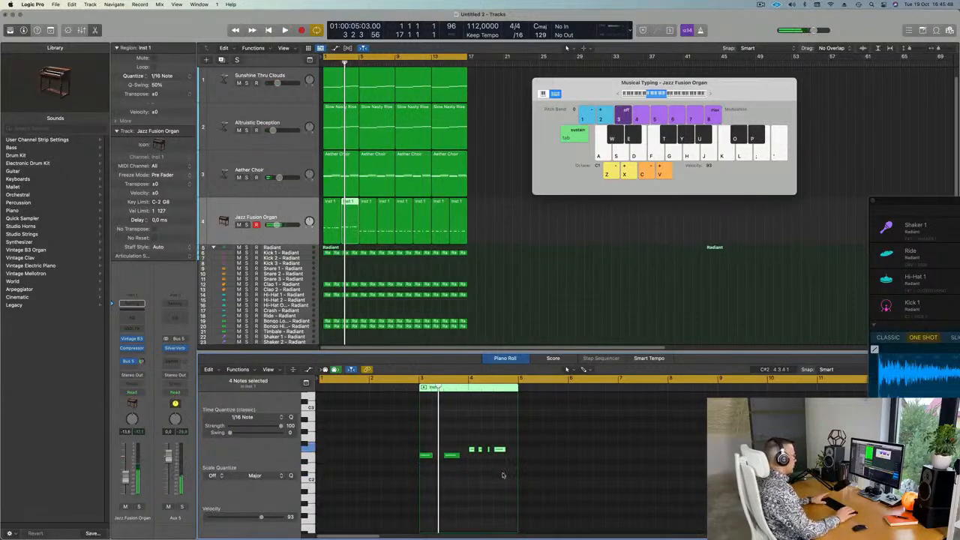
key(space)
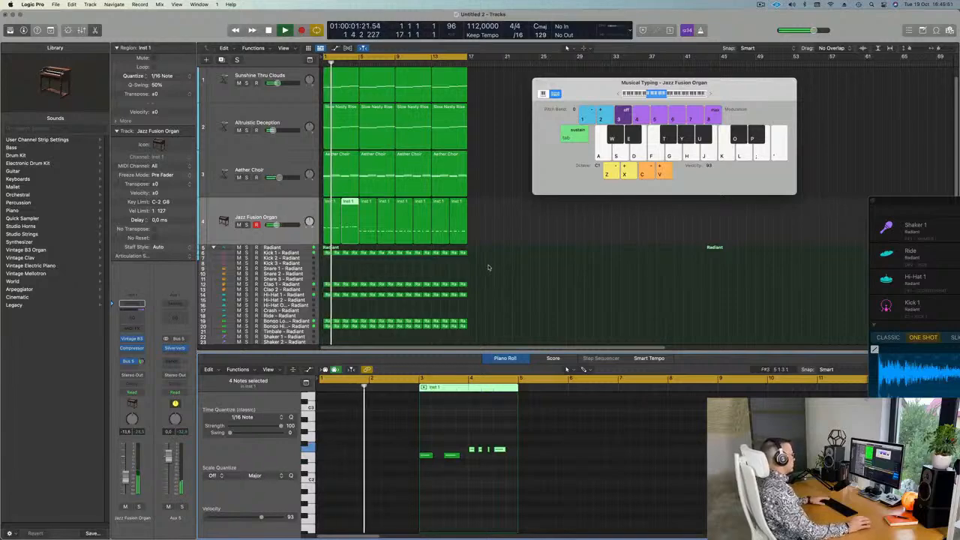
scroll(491, 272, up, 2)
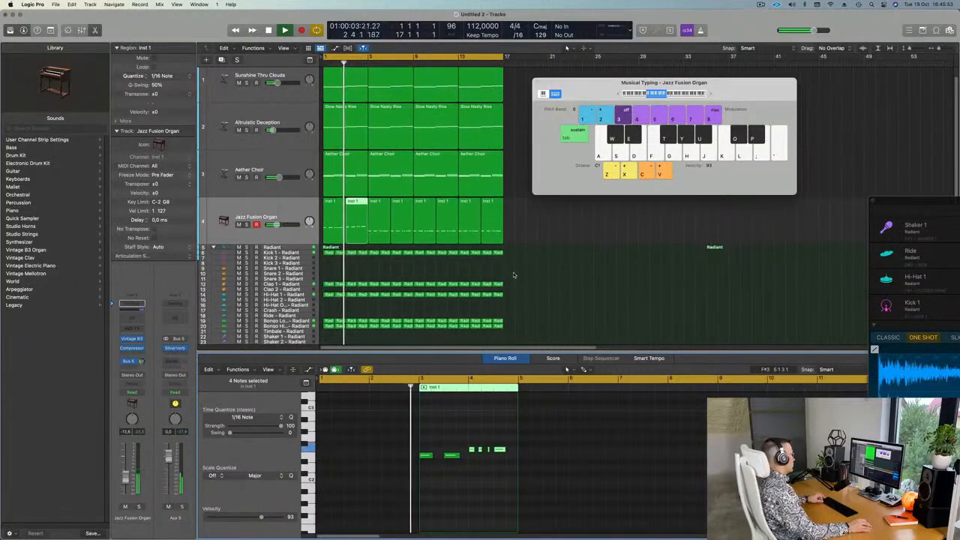
scroll(515, 275, down, 1)
scroll(502, 273, up, 2)
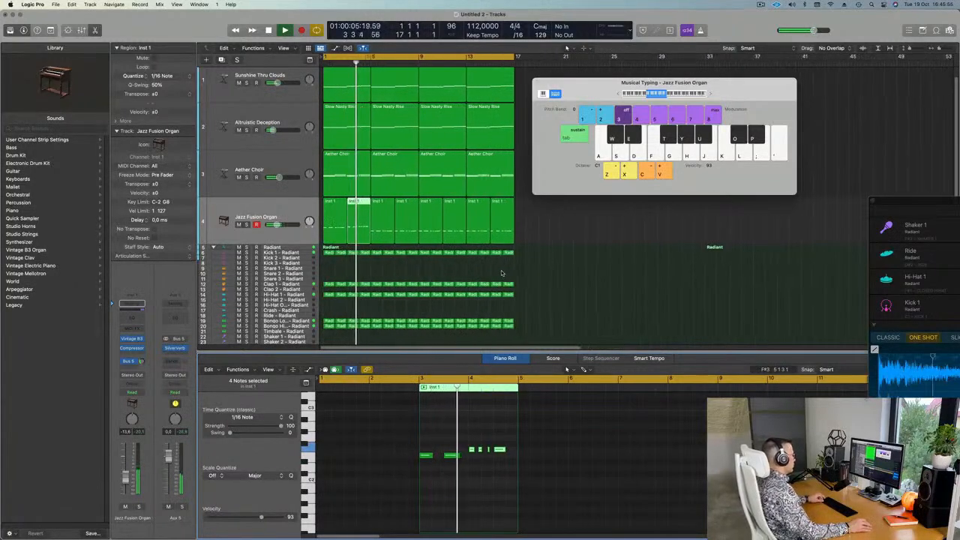
key(super+Left)
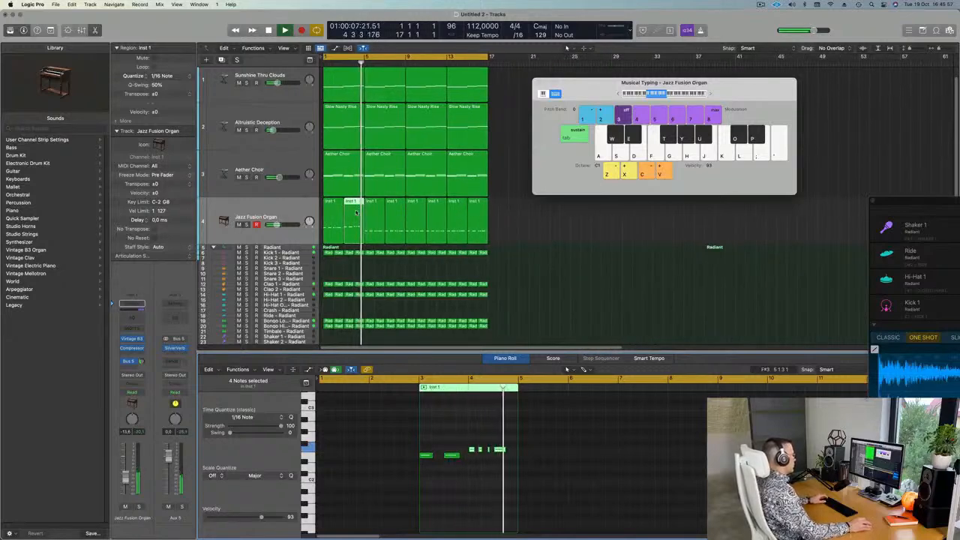
Following the first Slow Nasty Rise region, raise the second Inst 1 region's first two notes to F2 and last four to G2, and replay
click(349, 126)
key(space)
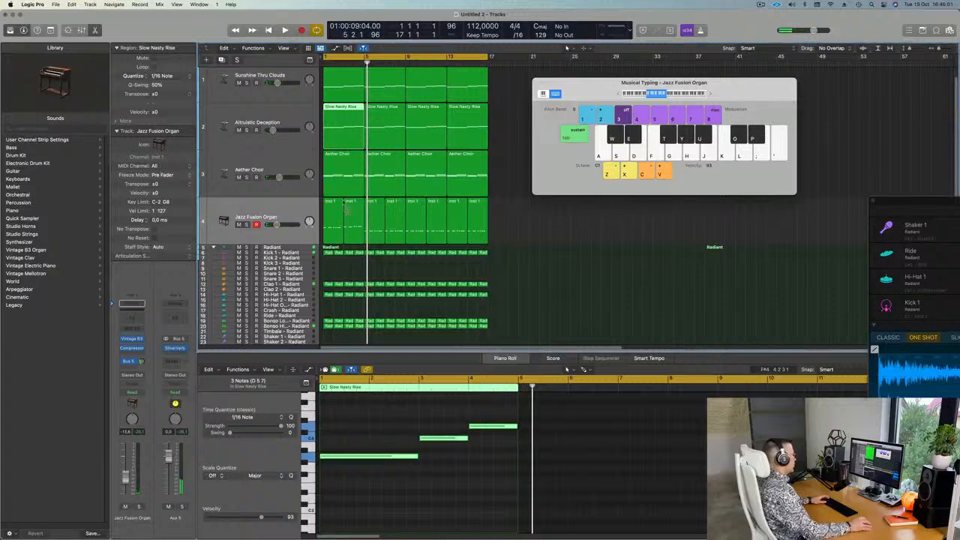
click(353, 223)
drag(428, 445, 511, 450)
key(Return)
key(space)
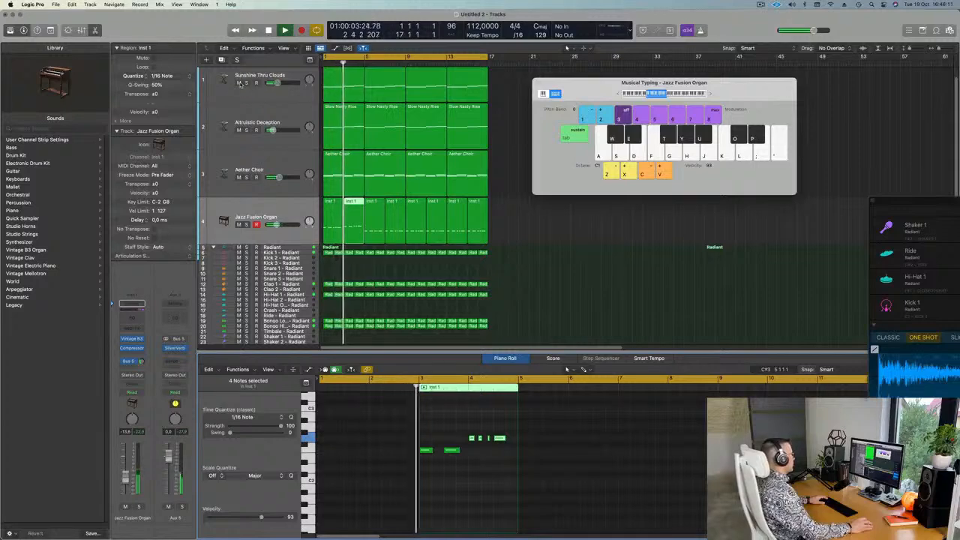
Mute the Altruistic Deception and Aether Choir tracks, and listen to the organ riff with the remaining tracks
click(239, 130)
click(238, 177)
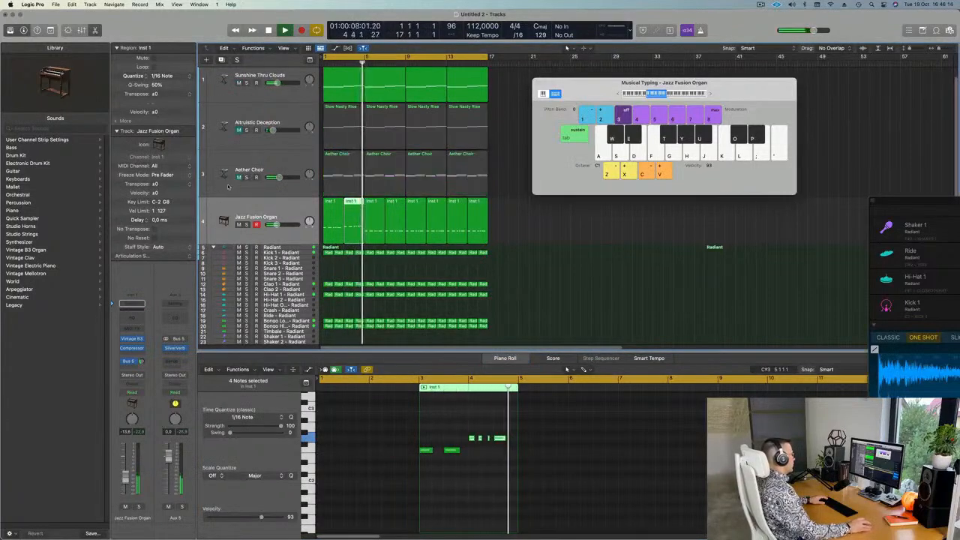
scroll(520, 247, down, 2)
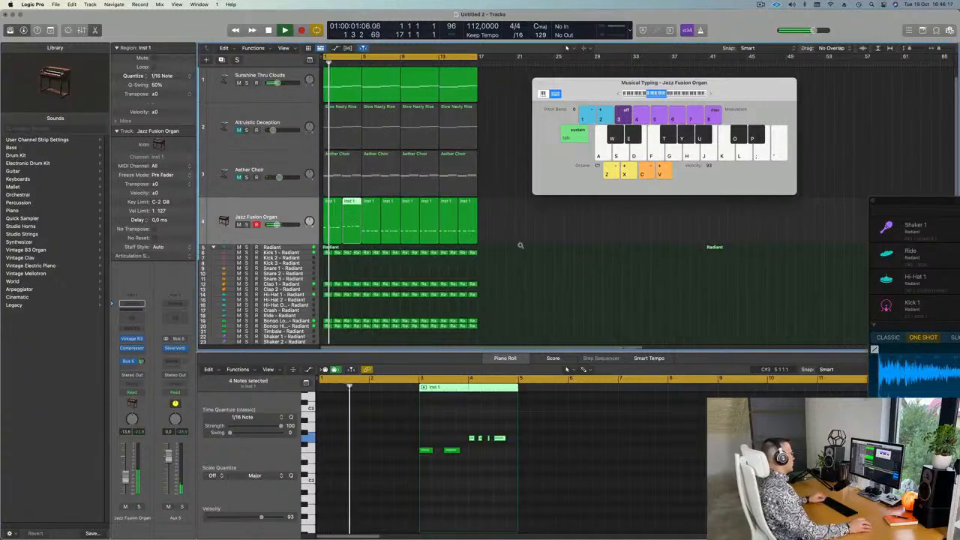
scroll(525, 247, up, 4)
scroll(536, 248, up, 2)
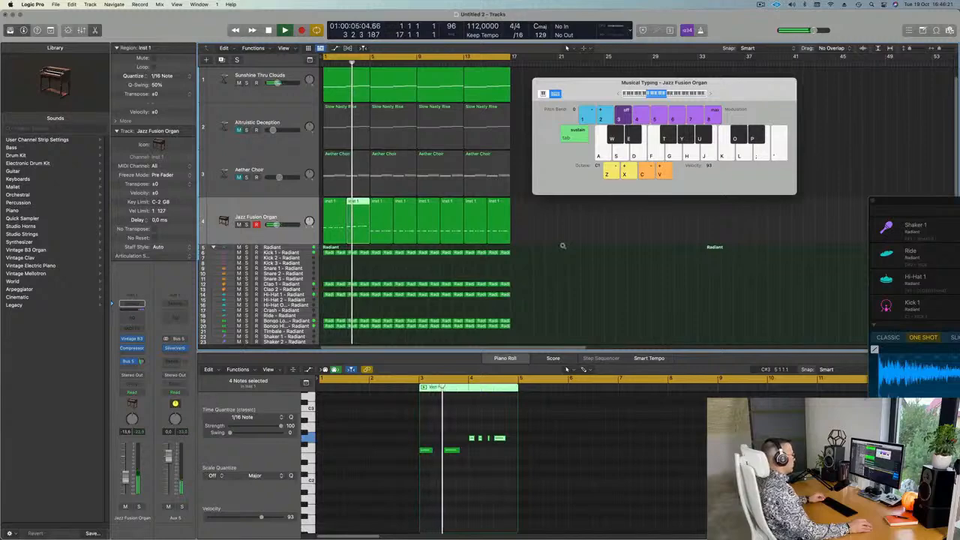
scroll(563, 248, up, 1)
scroll(564, 247, down, 2)
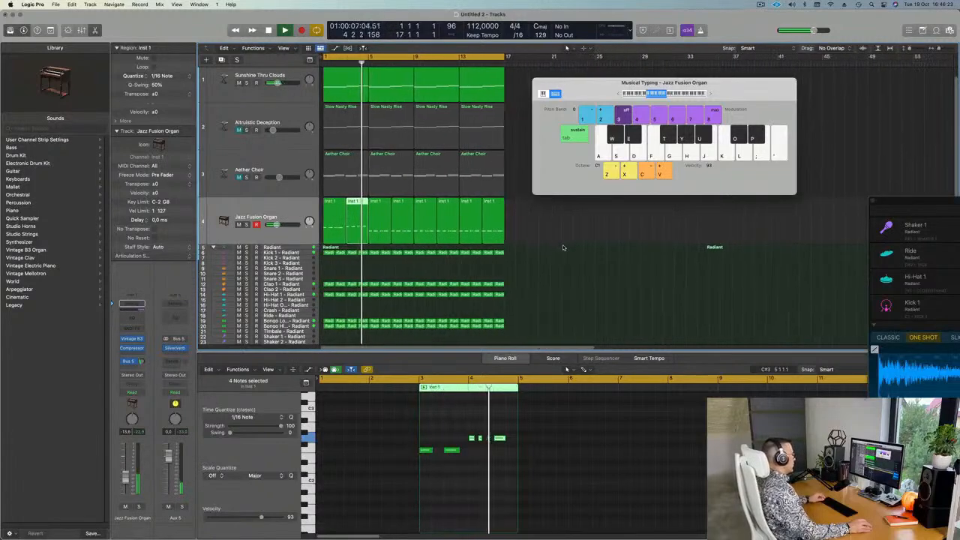
scroll(565, 247, up, 4)
key(Return)
scroll(303, 223, down, 3)
key(space)
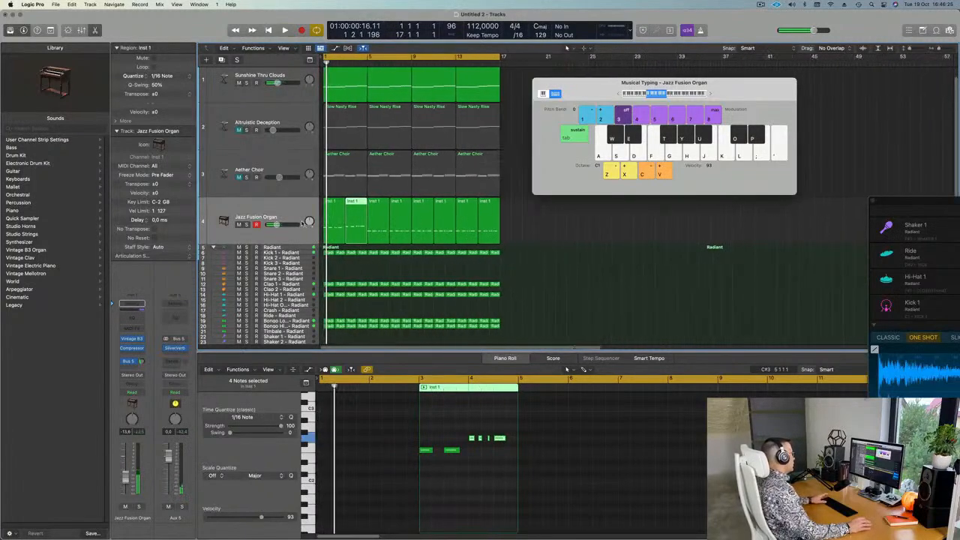
Delete all Inst 1 regions after the first two, and replace the track's Vintage B3 instrument with stereo Alchemy
drag(530, 229, 324, 234)
key(BackSpace)
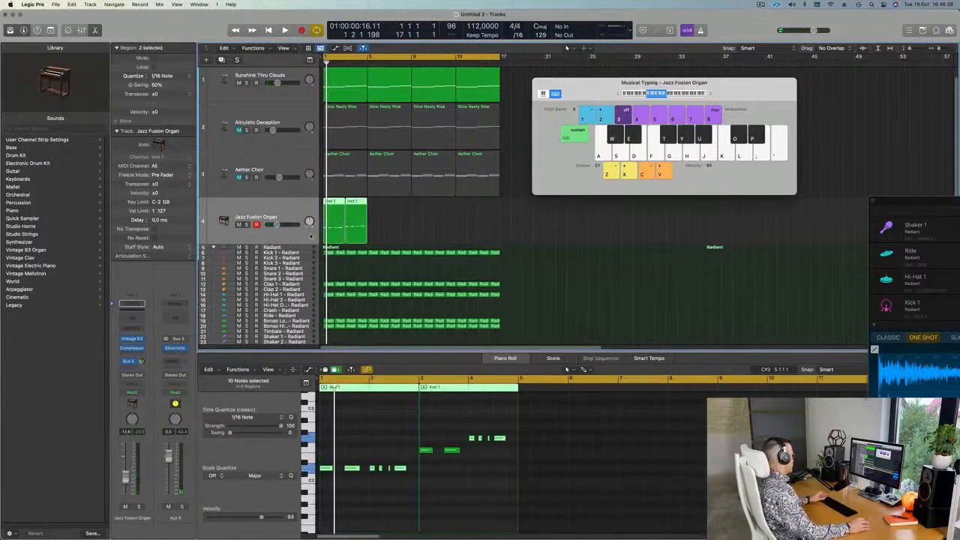
click(132, 339)
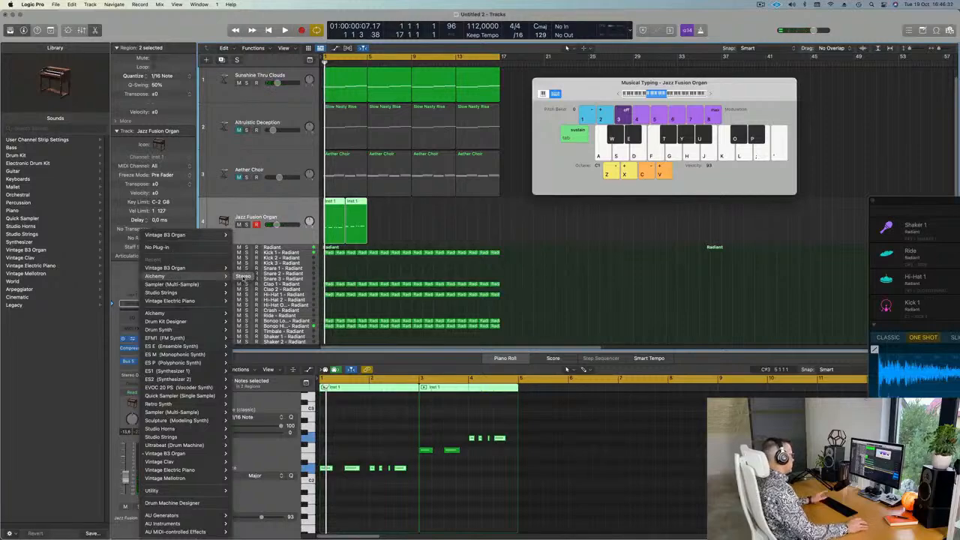
click(240, 275)
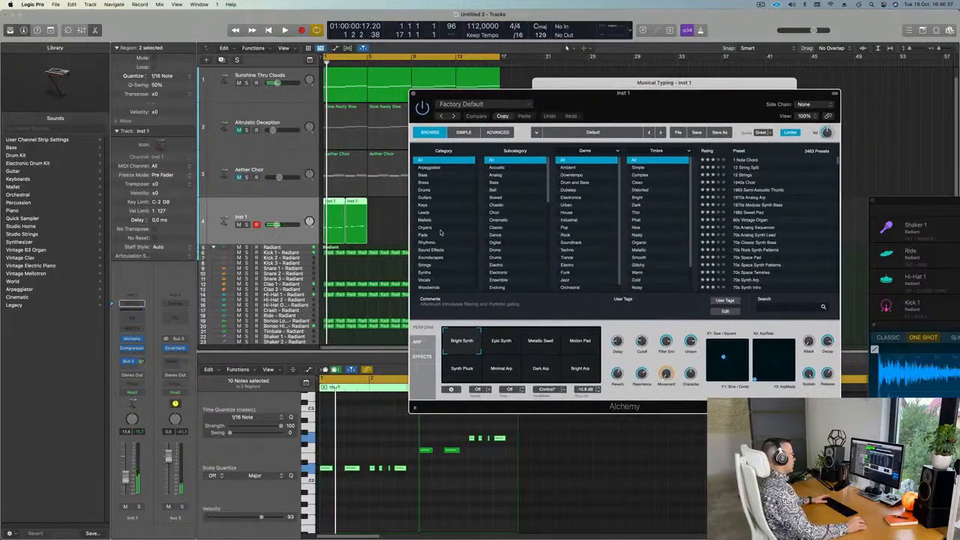
Filter the Alchemy presets to Organs, load Calm And Storm, and play it
click(426, 227)
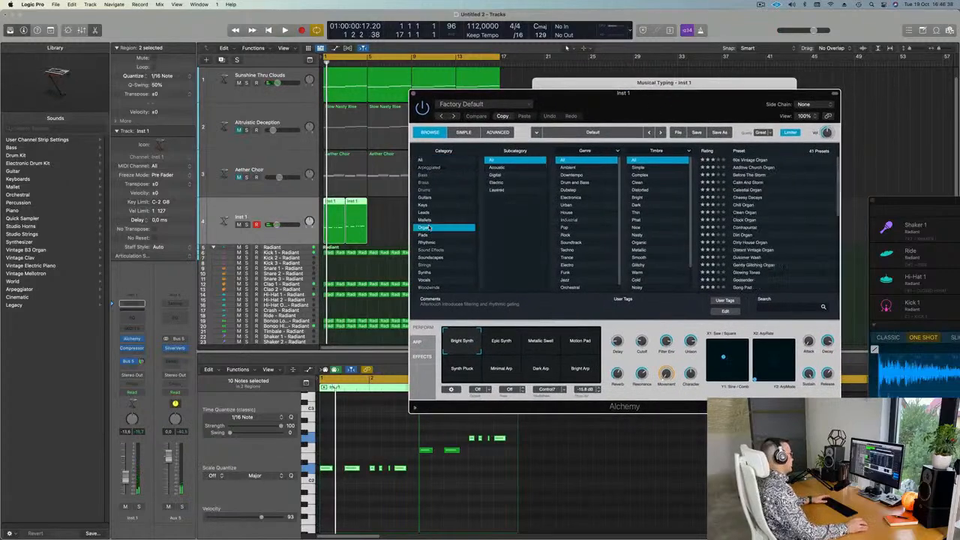
click(746, 183)
key(space)
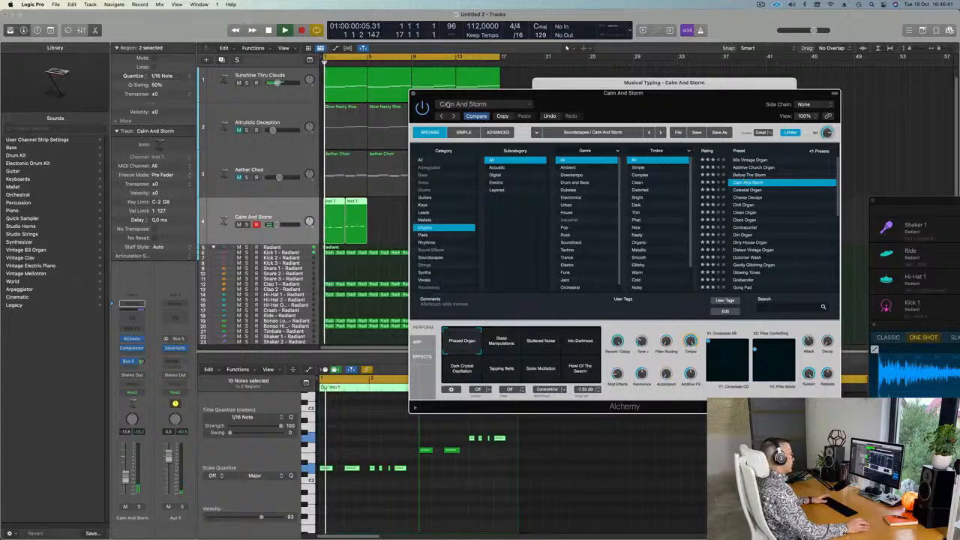
Transpose all twelve notes of both Inst 1 regions down an octave during playback, and bring the Alchemy browser back into view
click(386, 425)
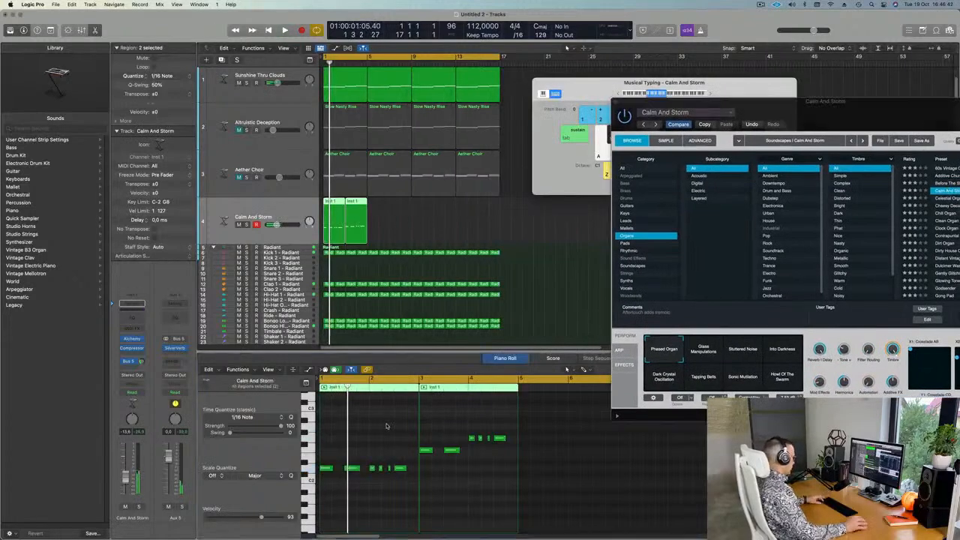
key(super+a)
key(alt+shift+Down)
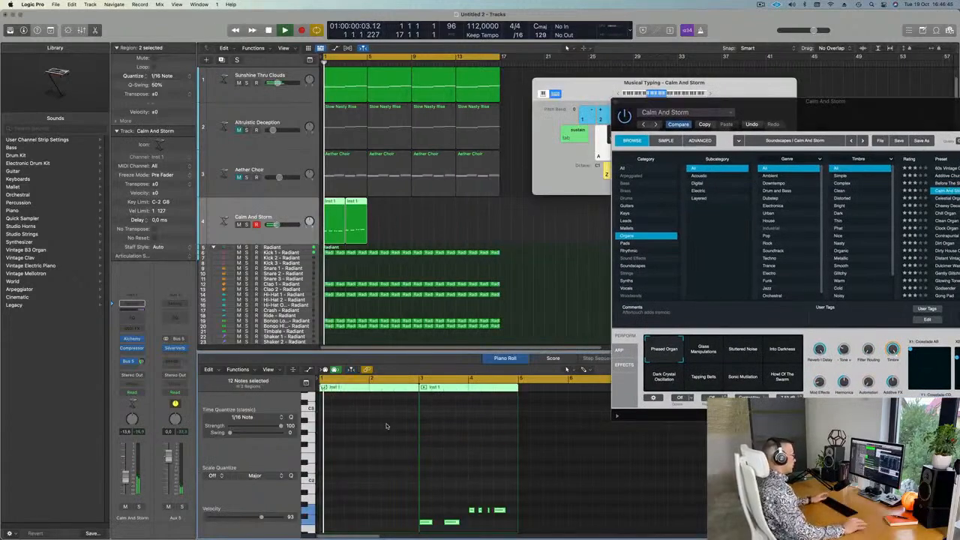
drag(839, 123, 663, 120)
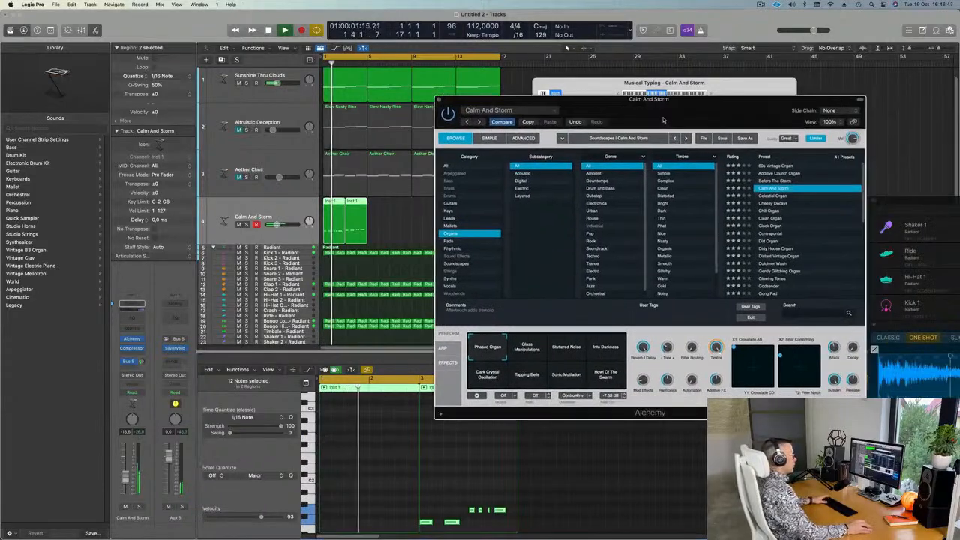
Try the Celestial Organ preset, and repeat the two Inst 1 regions up to bar 17
click(783, 195)
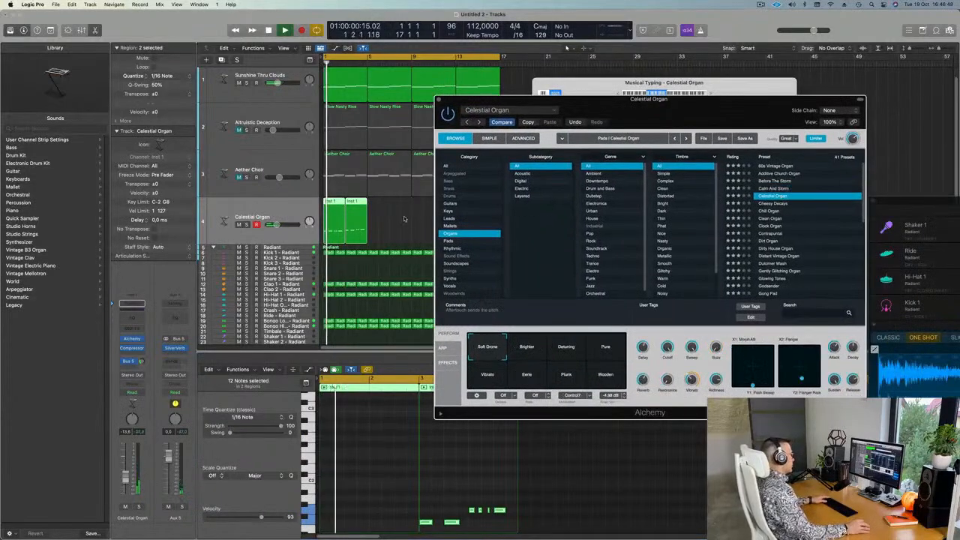
drag(595, 102, 773, 123)
key(Return)
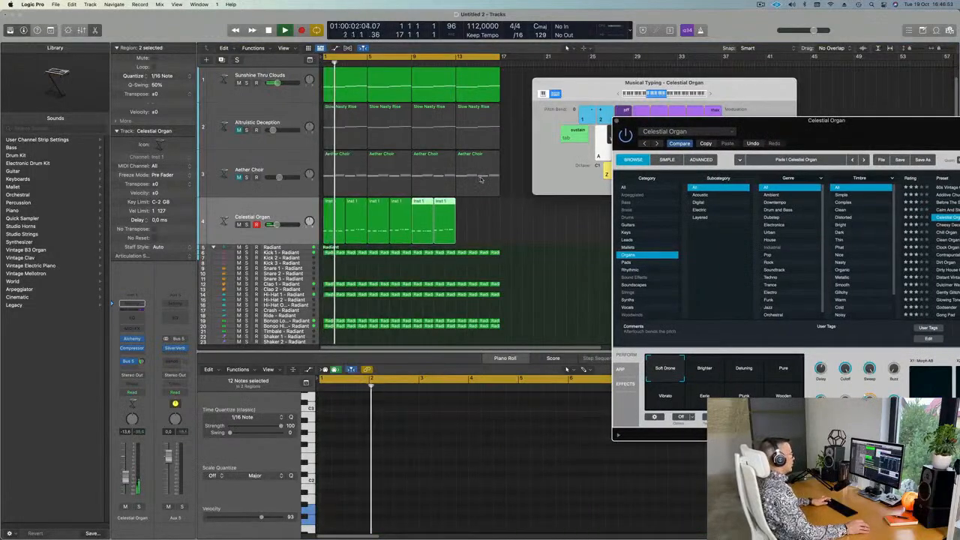
drag(843, 120, 698, 117)
key(Return)
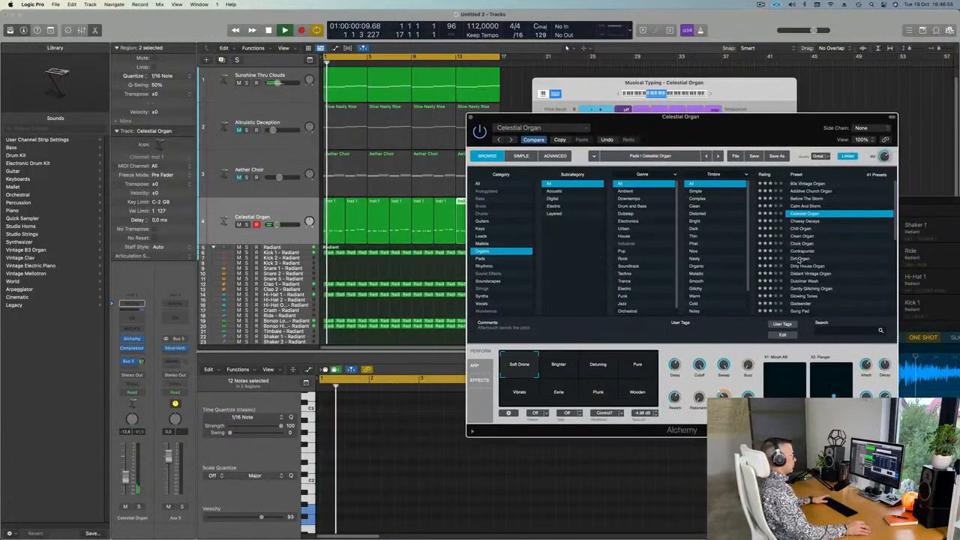
Audition the presets Dirt Organ, Dirty House Organ and Distant Vintage Organ in turn while adjusting the track's volume
click(799, 258)
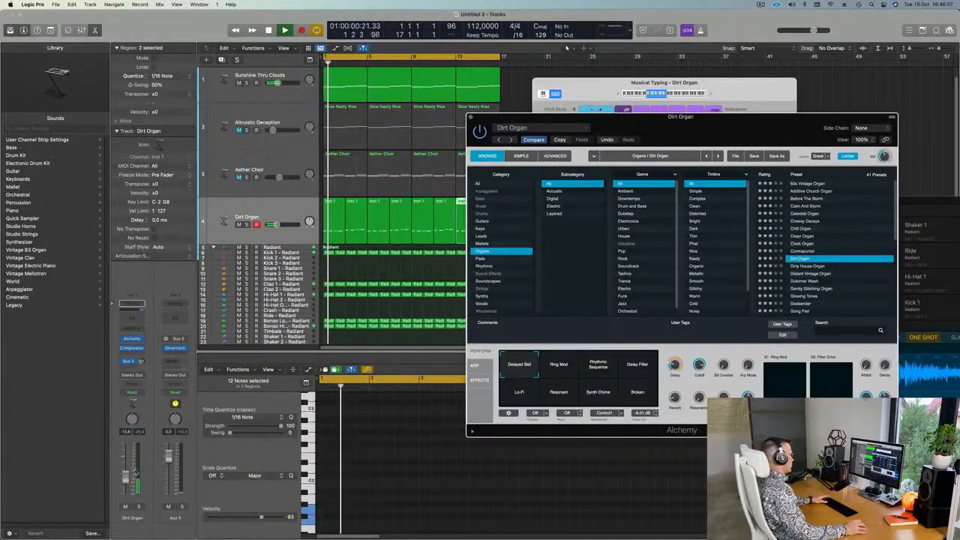
drag(123, 471, 125, 470)
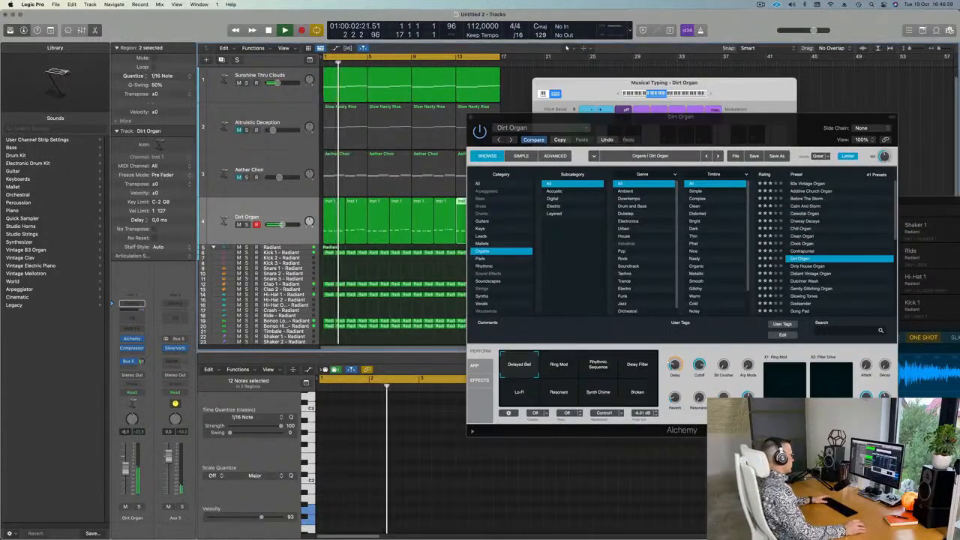
key(Return)
click(793, 268)
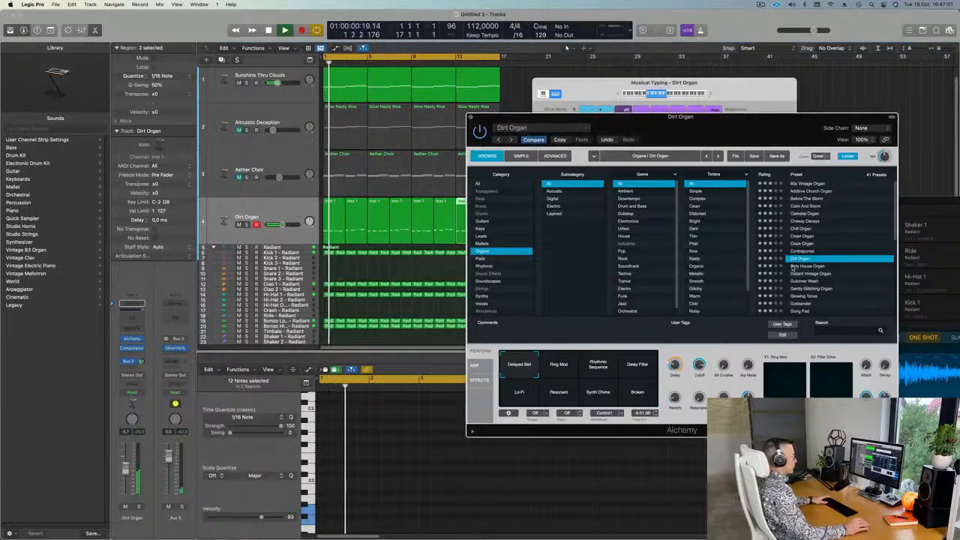
click(793, 268)
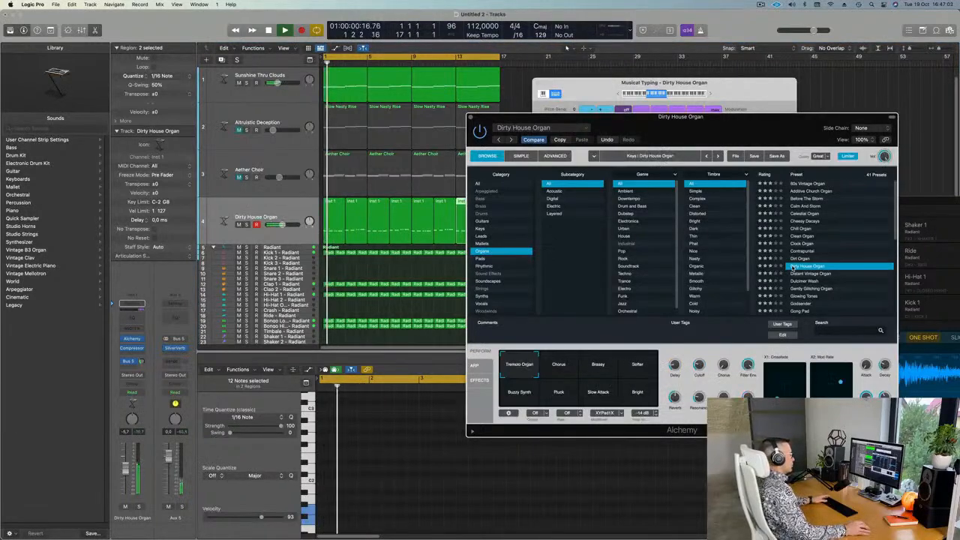
click(805, 273)
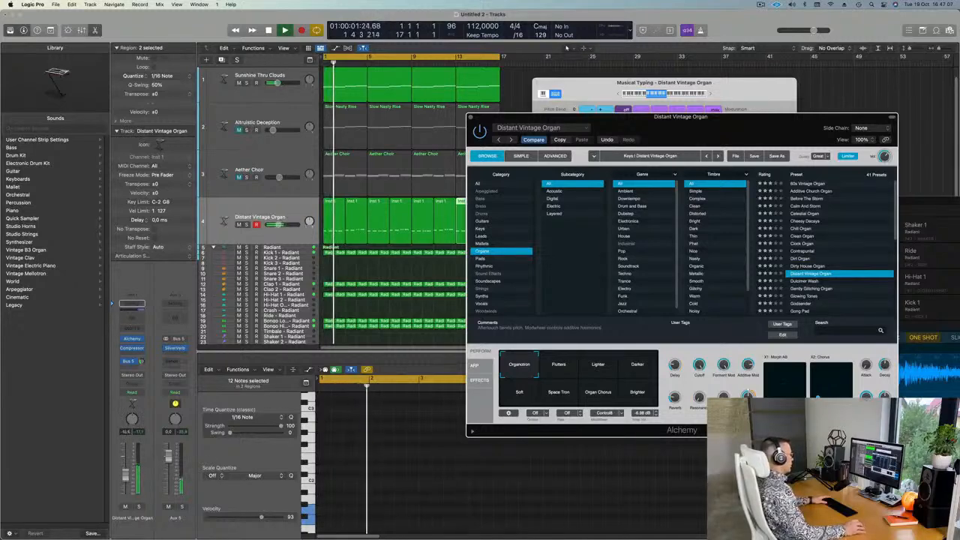
Load the Godsender preset, set the track's volume to -9.6 dB, and move the Alchemy window clear of the regions
scroll(854, 263, down, 3)
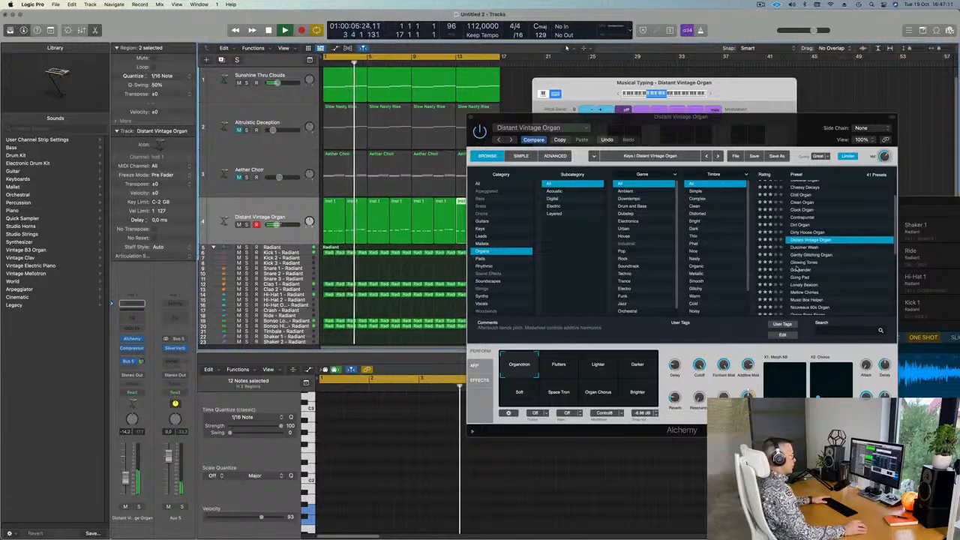
click(874, 268)
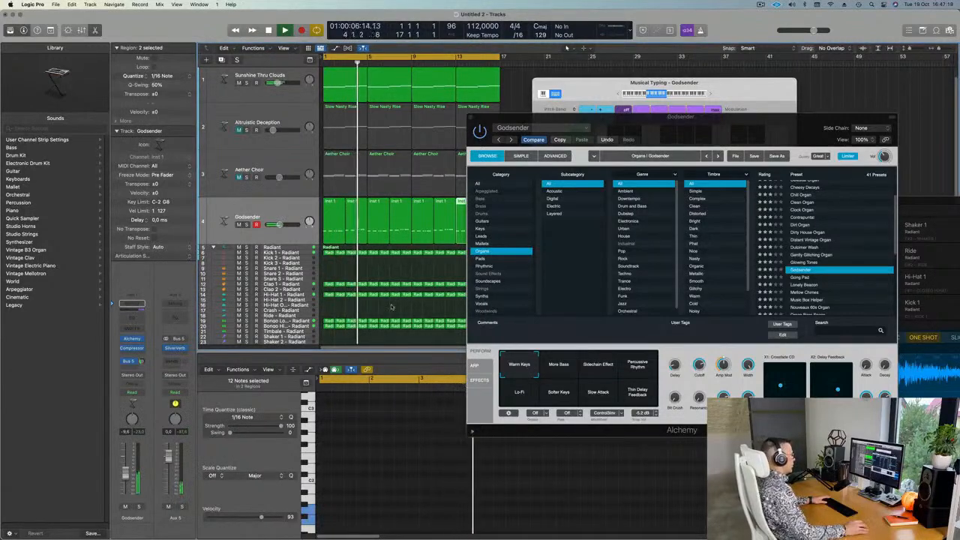
drag(621, 126, 720, 145)
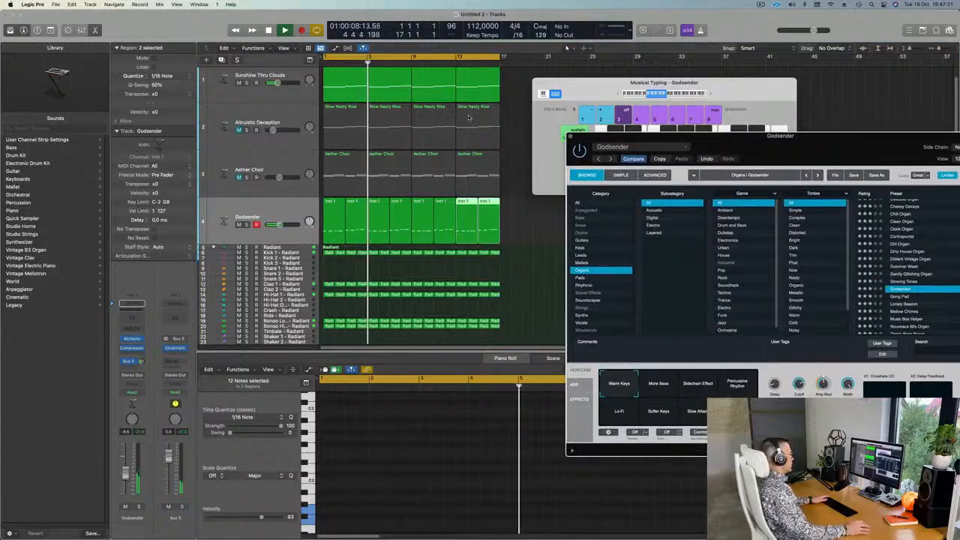
Examine the first pad regions and the first two Inst 1 regions together in the Piano Roll to compare their pitches
click(346, 84)
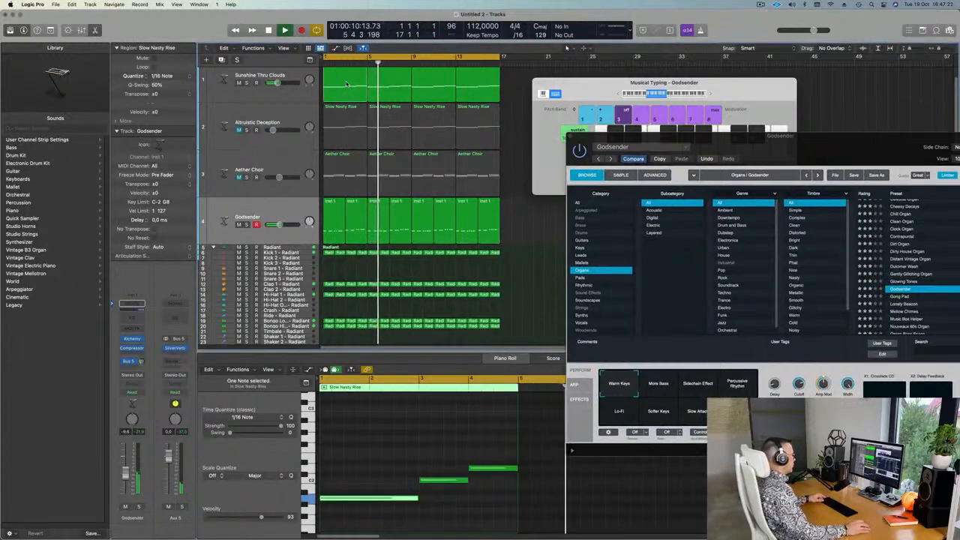
click(332, 214)
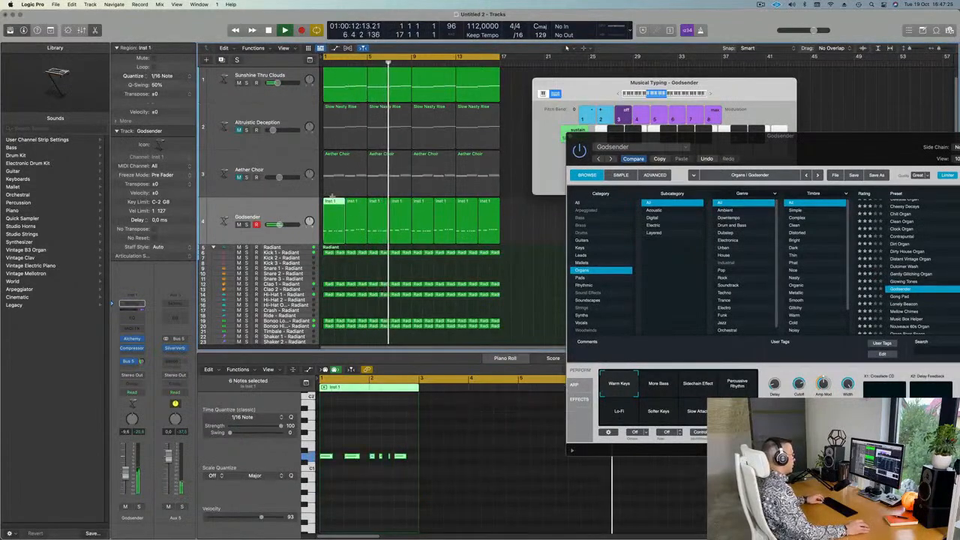
click(345, 91)
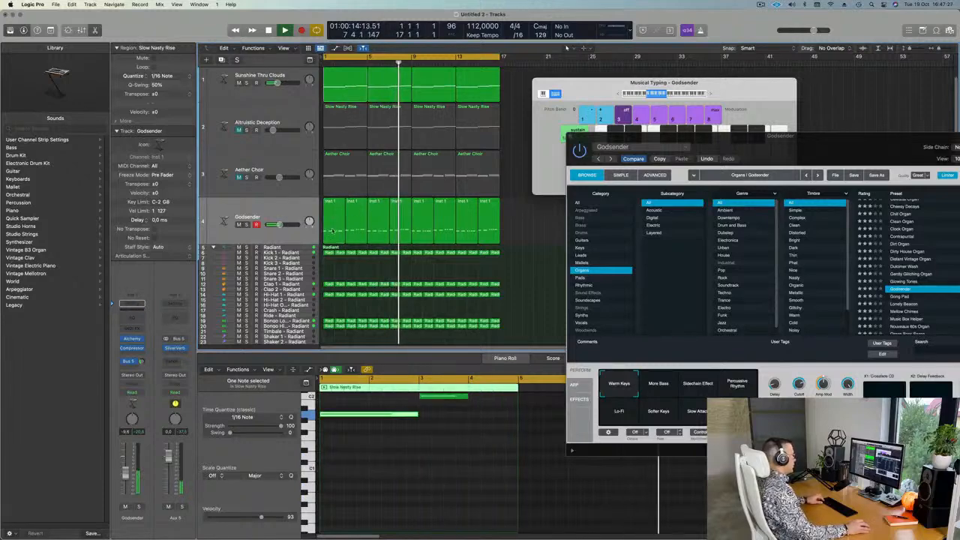
drag(337, 244, 352, 79)
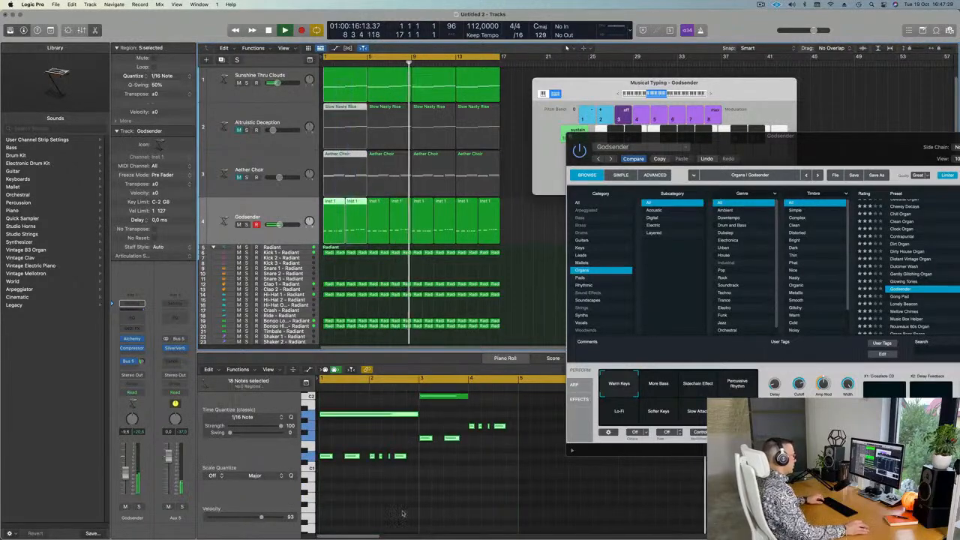
scroll(440, 477, up, 2)
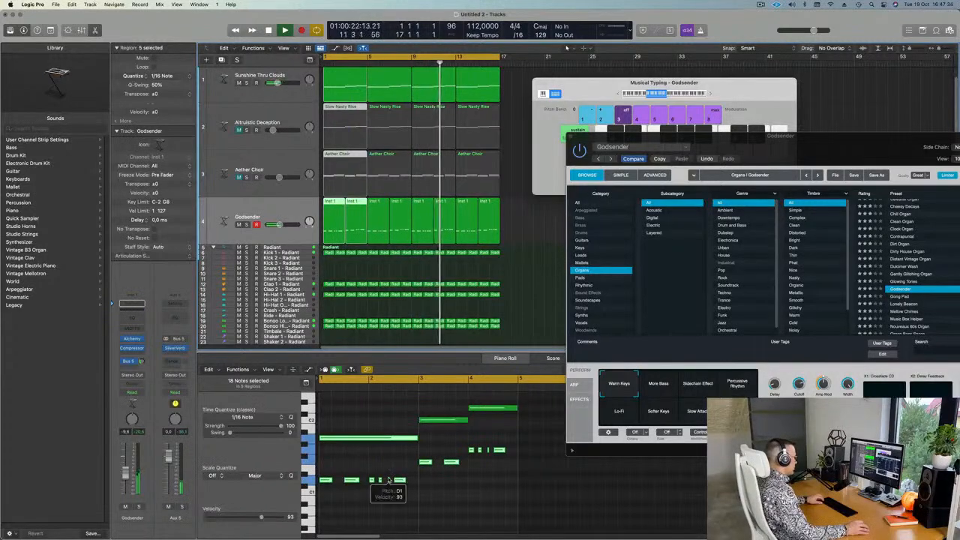
scroll(434, 480, up, 2)
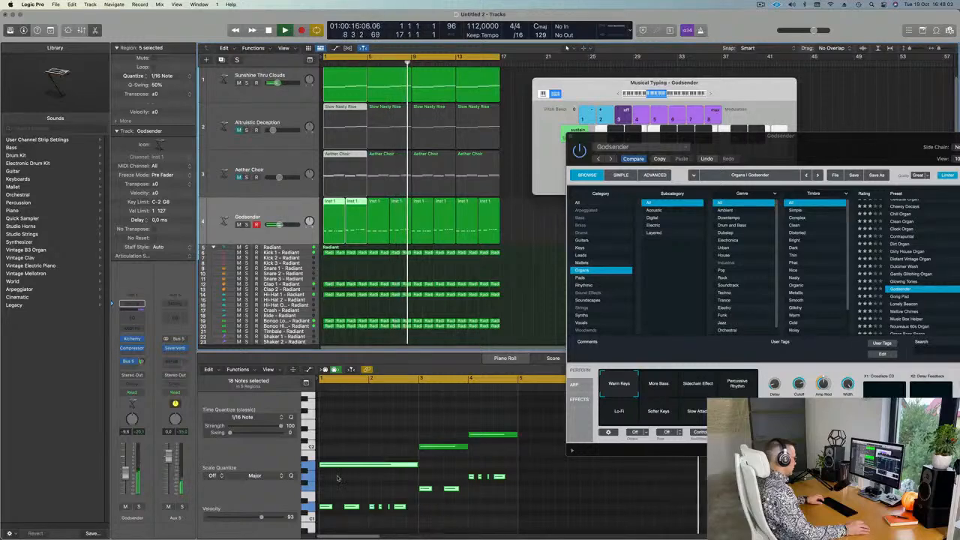
scroll(345, 484, down, 2)
scroll(348, 482, down, 1)
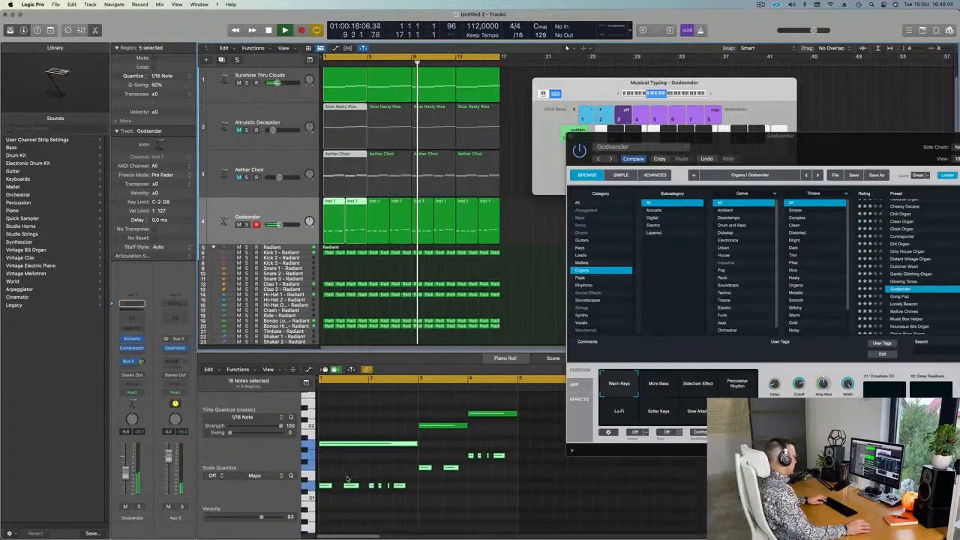
key(space)
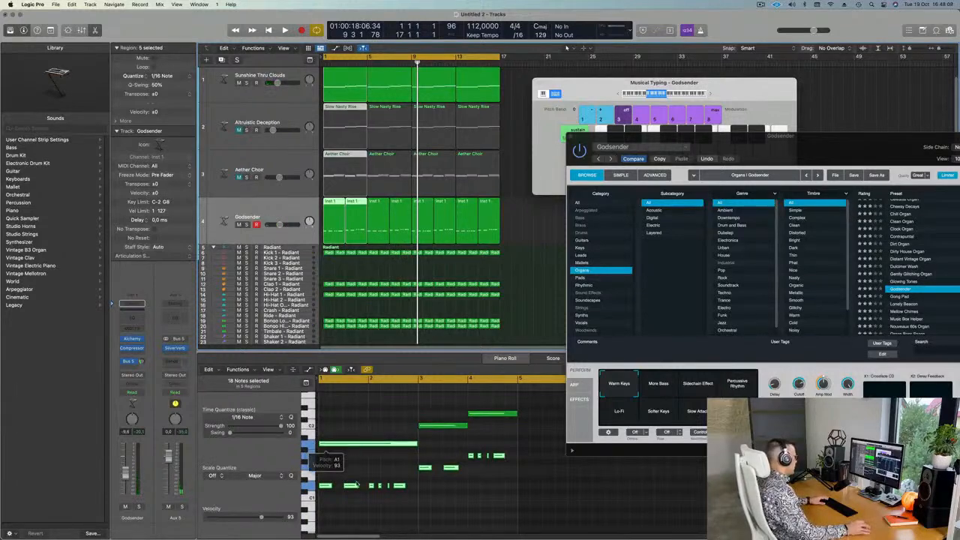
Transpose the twelve riff notes of the first two Inst 1 regions down five semitones
drag(321, 453, 503, 506)
key(alt+Down)
key(alt+Down)
key(alt+Down)
key(alt+Down)
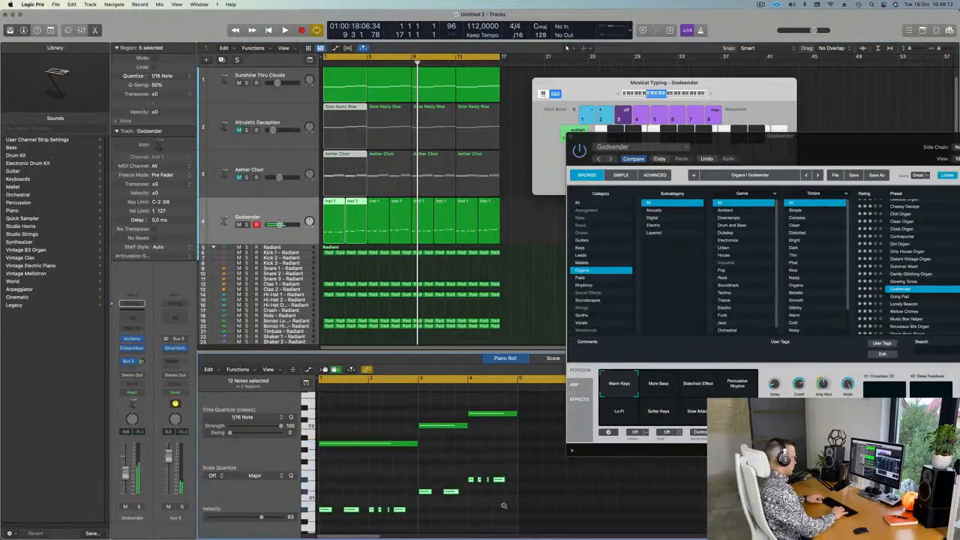
key(alt+Down)
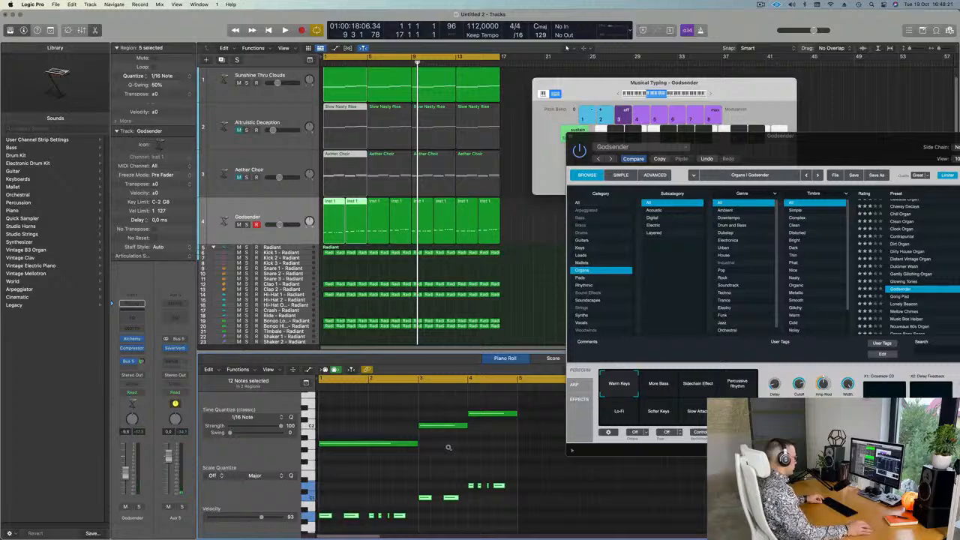
Play the arrangement and delete the six Inst 1 copies from bar 5 onward on the Godsender track
key(space)
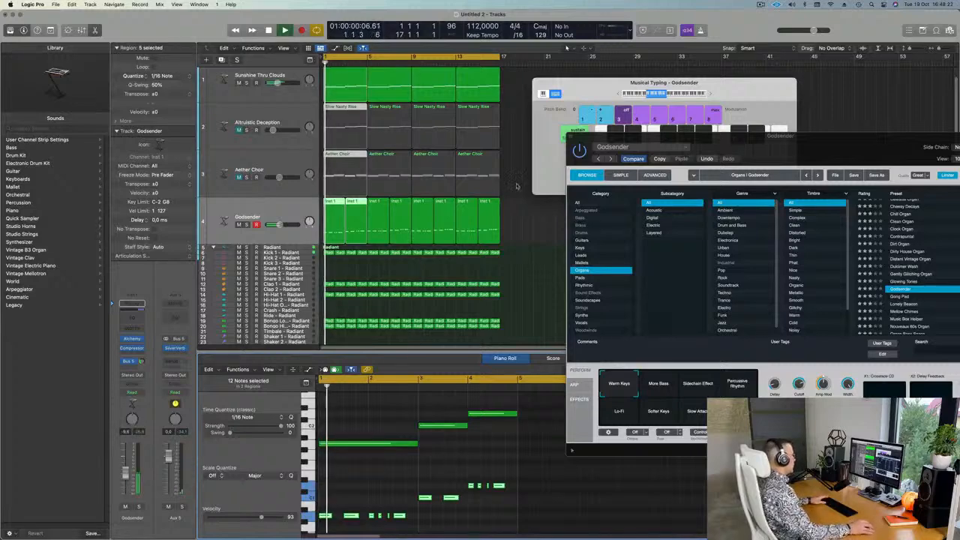
click(530, 232)
drag(530, 233, 379, 221)
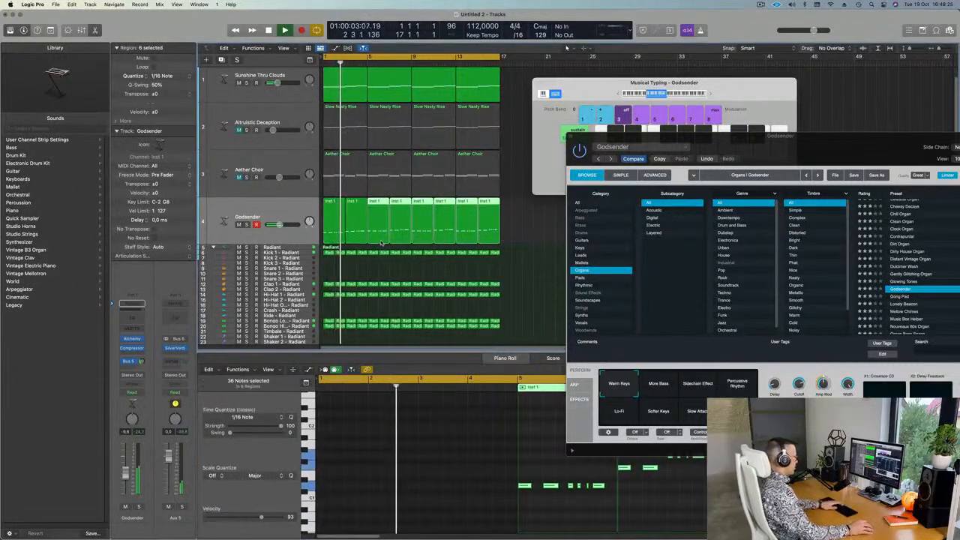
key(Delete)
Compare the Godsender riff with the Sunshine Thru Clouds pad by soloing each track in turn during playback
click(247, 224)
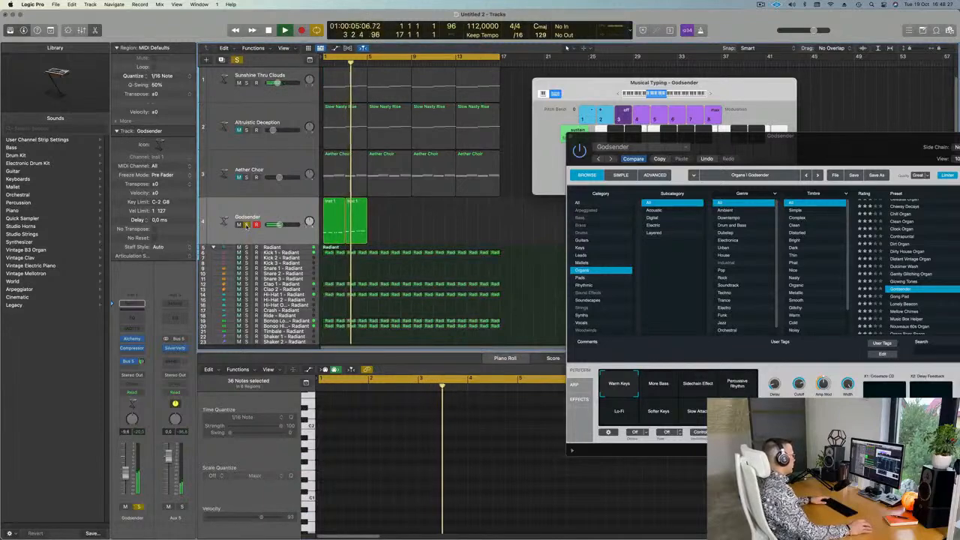
click(246, 83)
key(Return)
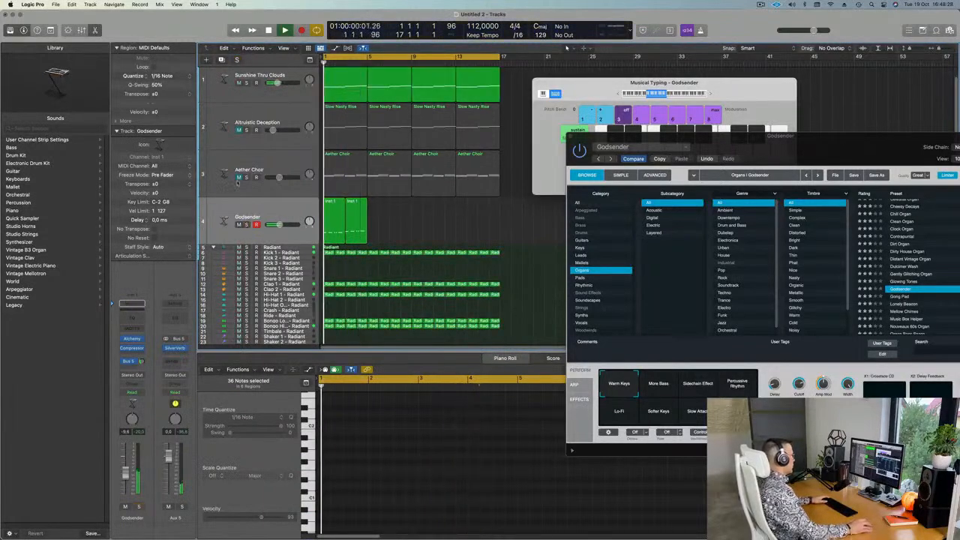
click(247, 84)
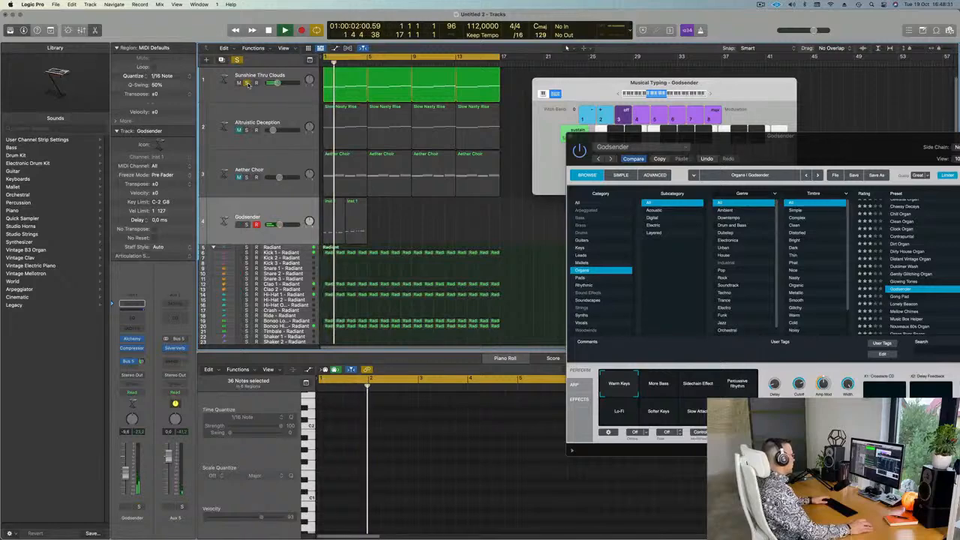
click(248, 84)
Set the Godsender track's volume to -9.0 dB during playback and move the Alchemy window away from the regions
key(space)
key(space)
click(261, 209)
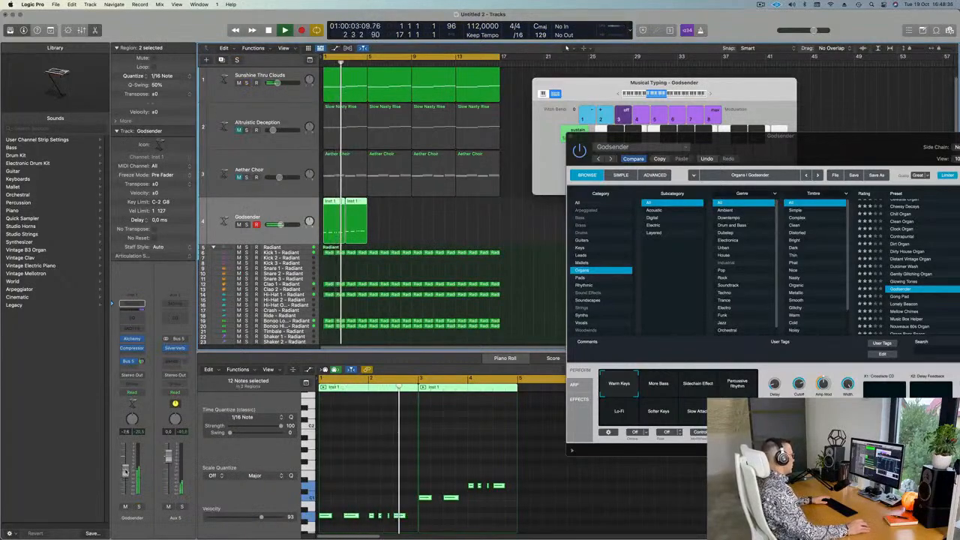
drag(784, 148, 805, 188)
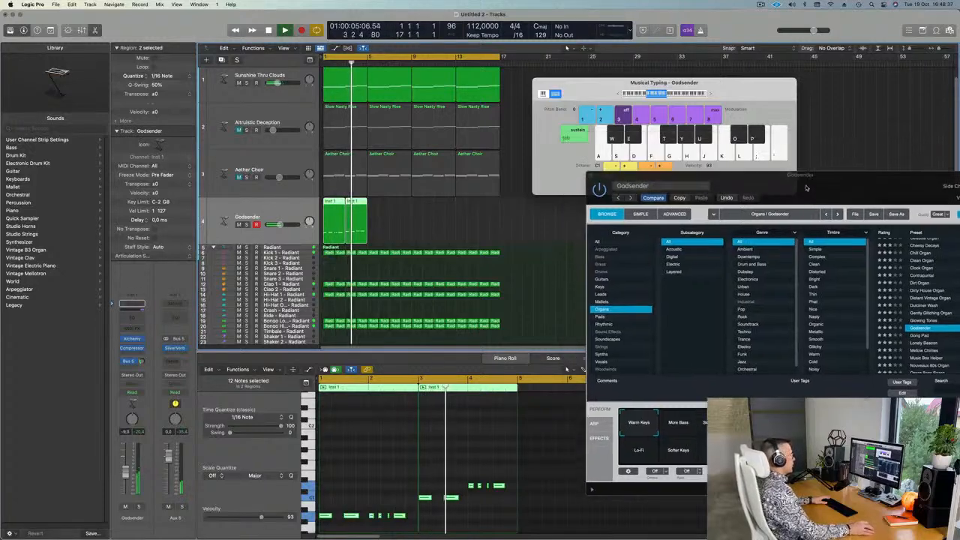
Repeat the two transposed Inst 1 regions three times so the riff runs up to bar 17
drag(375, 223, 333, 228)
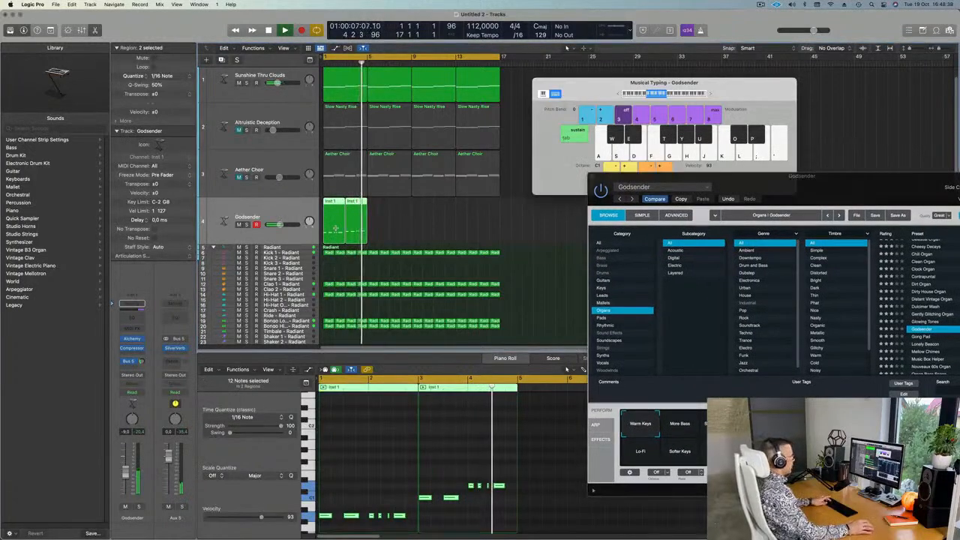
key(super+r)
key(super+r)
key(super+r)
Restart playback from the beginning, unmute the Altruistic Deception track and lower its volume slightly
key(Return)
click(239, 130)
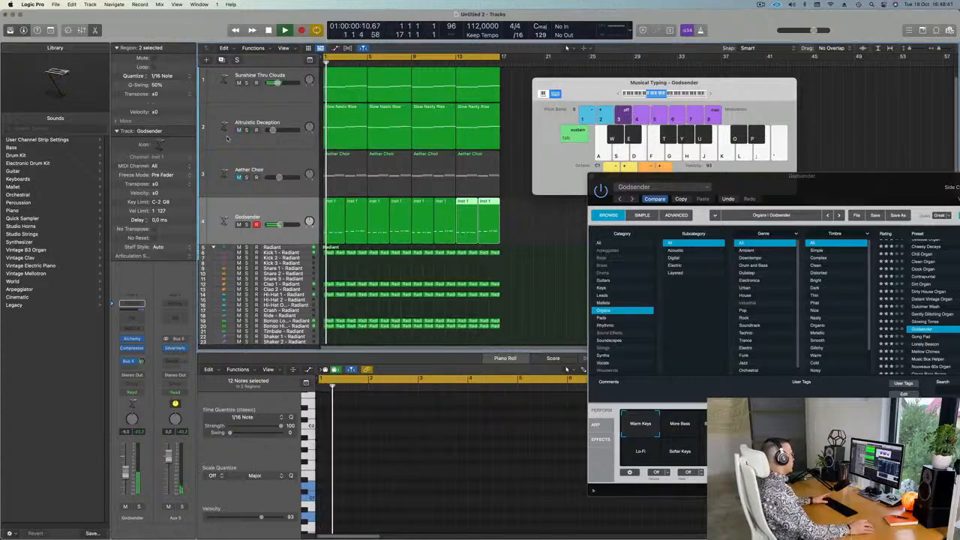
drag(273, 130, 270, 130)
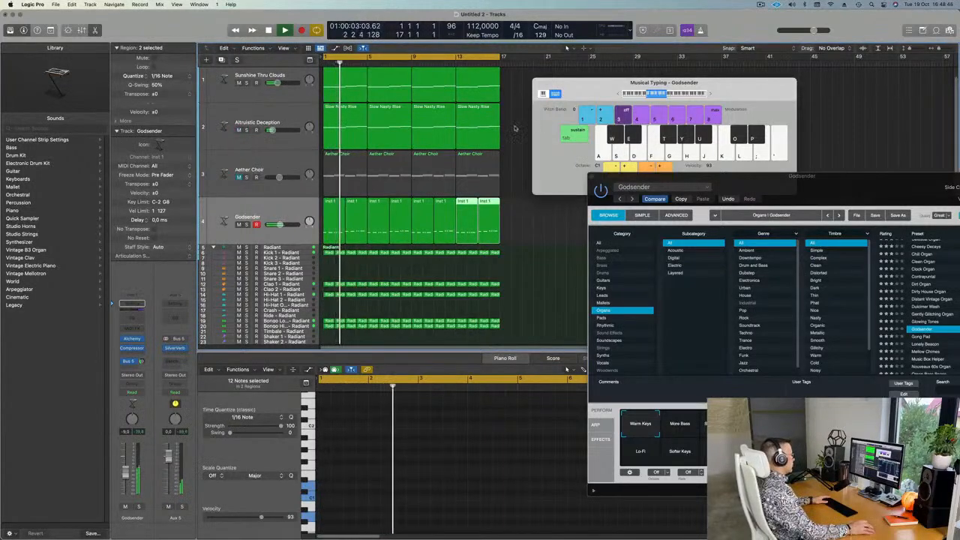
Open the four Slow Nasty Rise regions of Altruistic Deception in the Piano Roll and try their notes an octave lower
drag(514, 128, 346, 145)
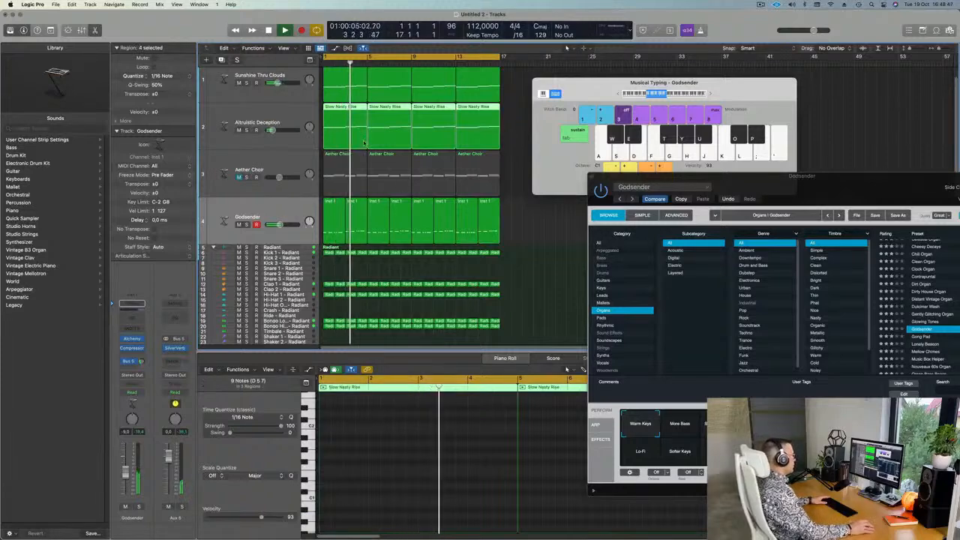
double_click(348, 108)
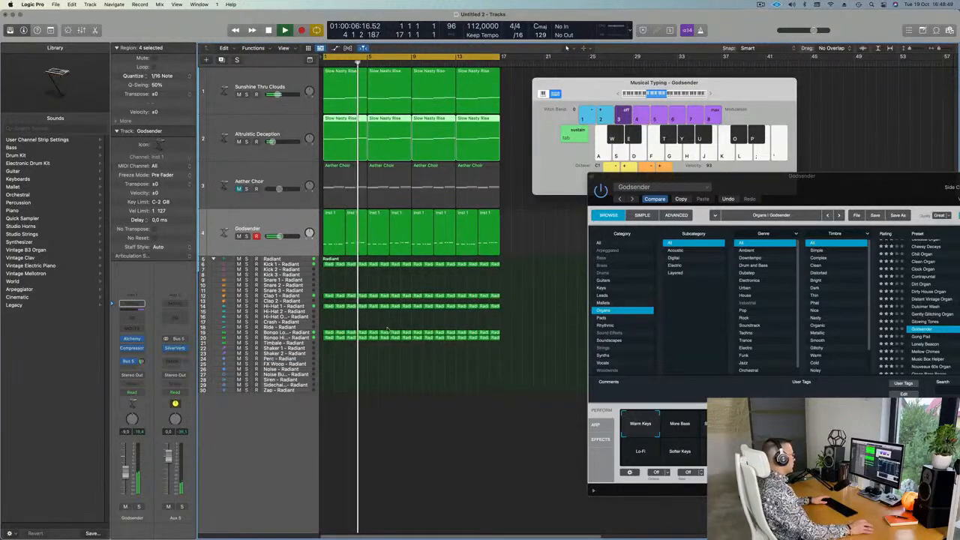
double_click(347, 118)
scroll(384, 417, up, 4)
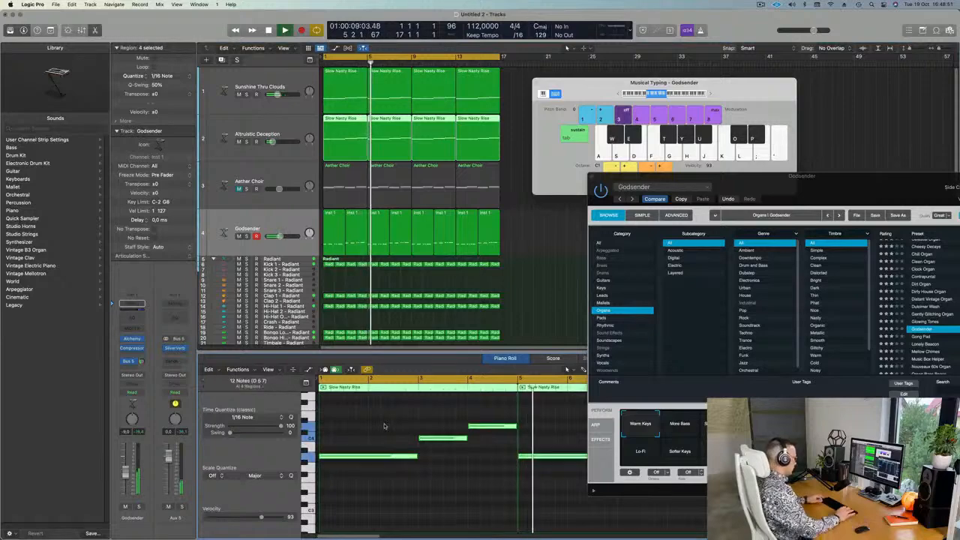
key(Return)
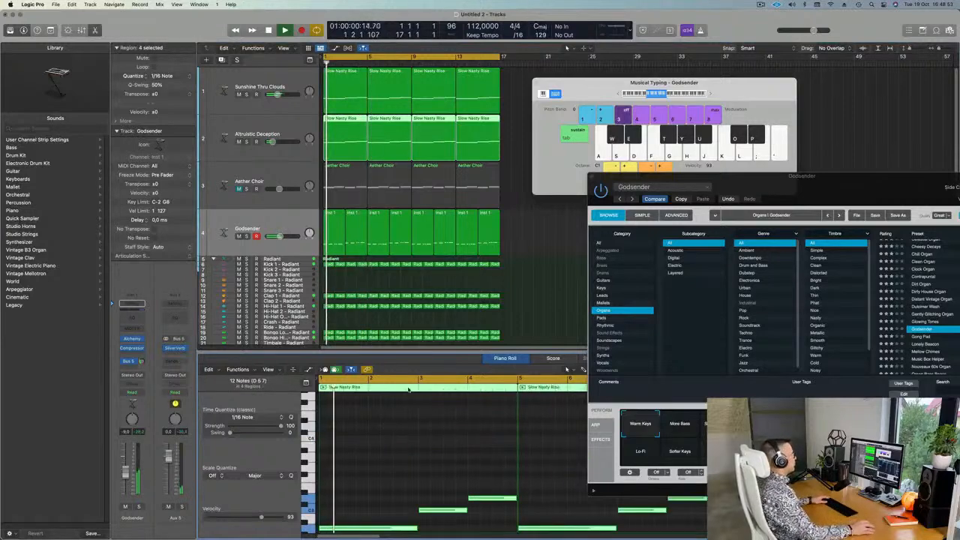
Rearrange the Musical Typing and Godsender windows, and open the Alchemy instrument of the Altruistic Deception track
drag(651, 83, 784, 62)
drag(770, 180, 666, 141)
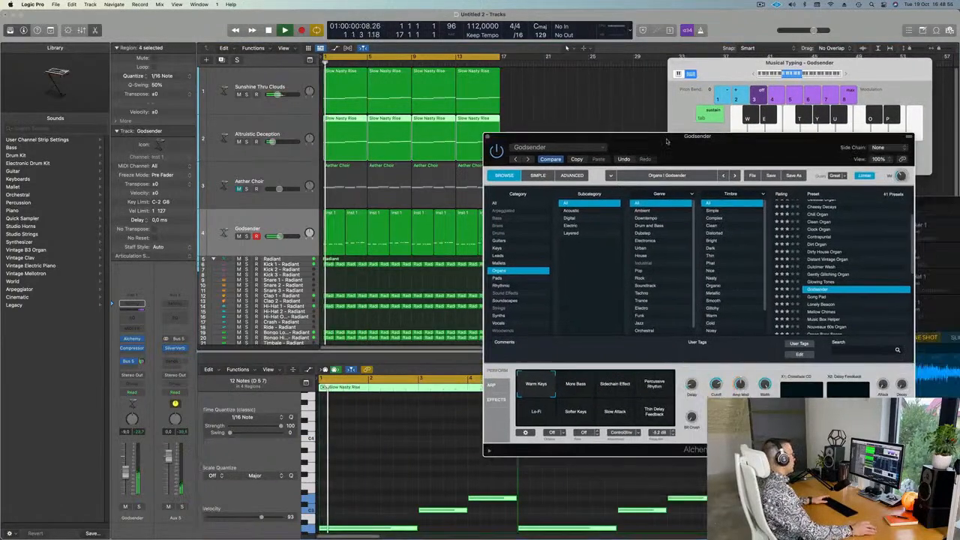
click(296, 129)
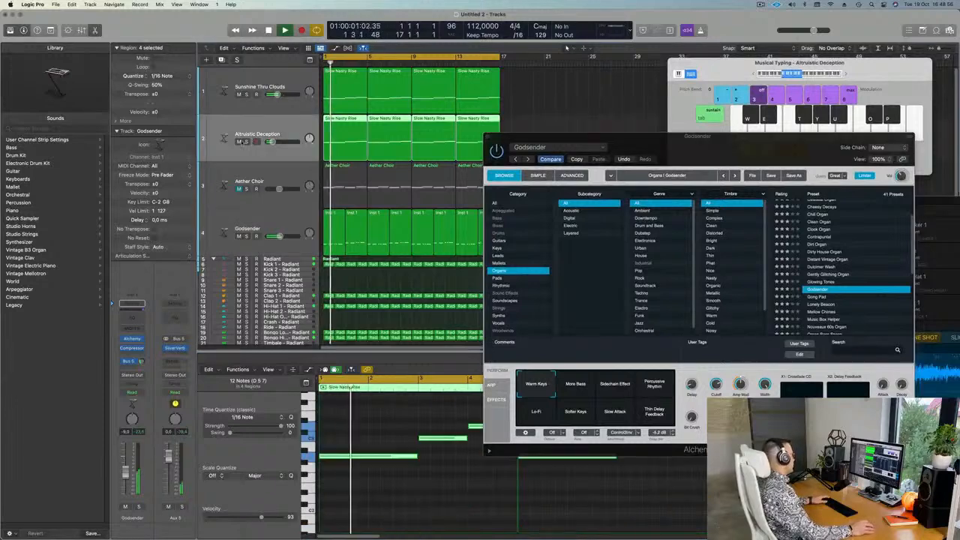
click(132, 339)
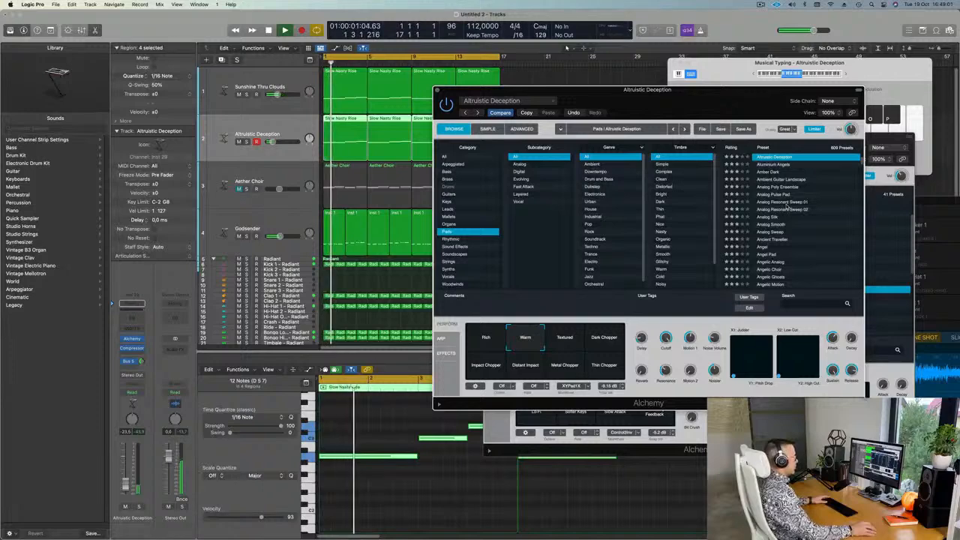
Audition the pad presets Analog Resonant Sweep 01 and Analog Silk on the second track during playback
click(779, 201)
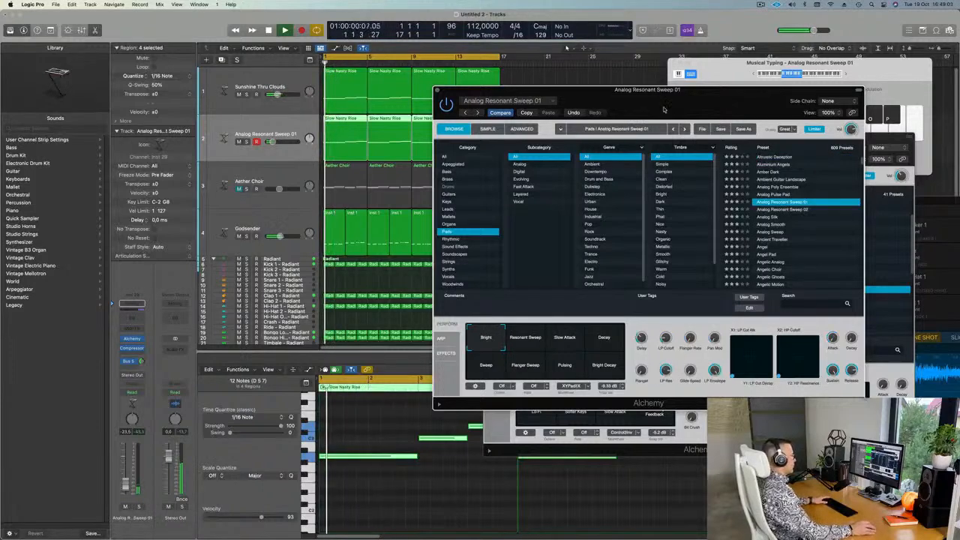
mouse_move(663, 110)
mouse_down()
mouse_move(674, 100)
mouse_move(655, 100)
mouse_move(677, 97)
mouse_move(646, 115)
mouse_up()
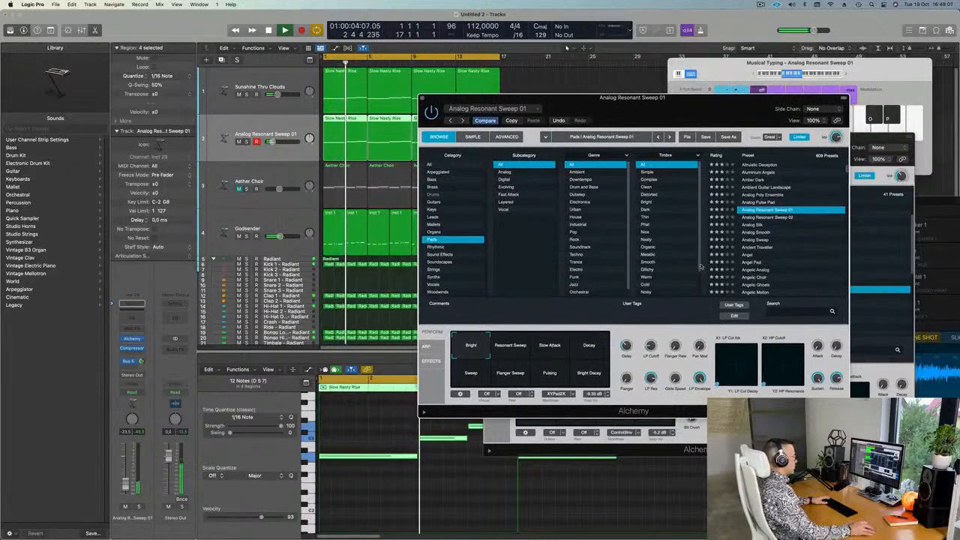
click(757, 225)
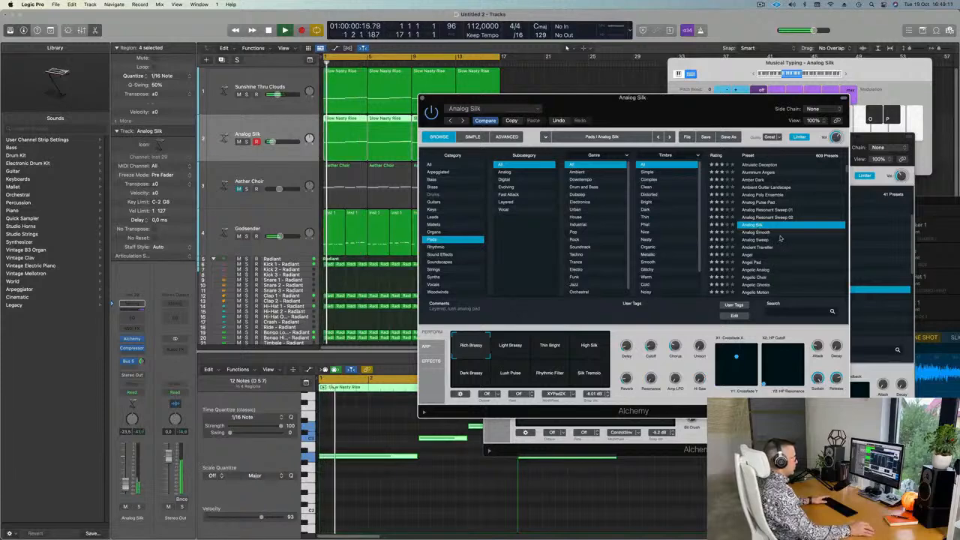
scroll(799, 237, down, 3)
scroll(799, 238, down, 2)
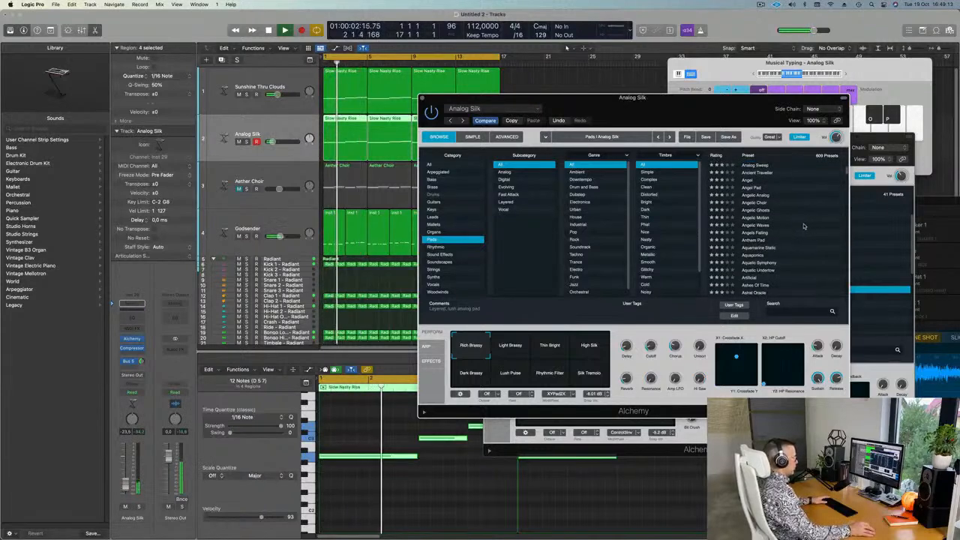
Try the Anthem Pad preset, load Aquatic Symphony on the second track, and browse further down the pad presets
click(756, 240)
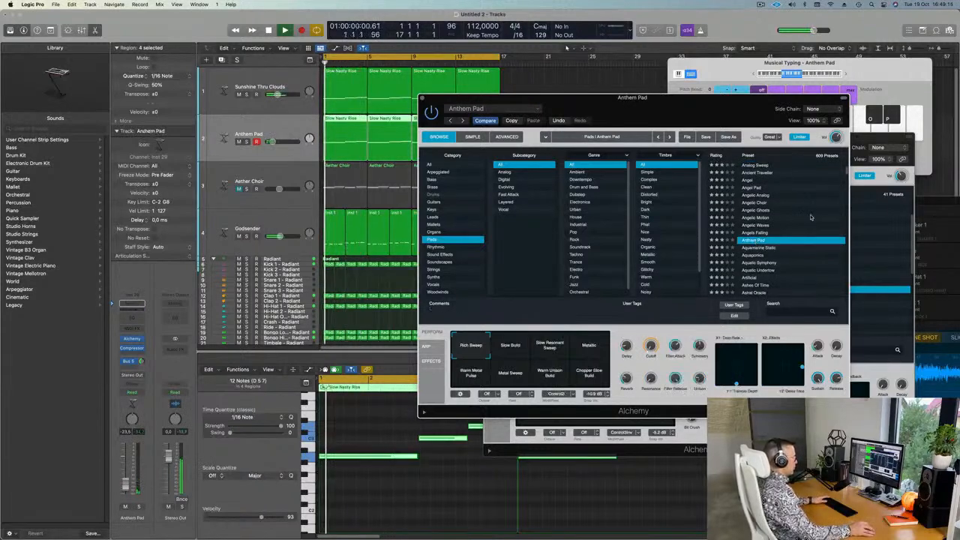
scroll(810, 218, down, 1)
scroll(811, 217, down, 4)
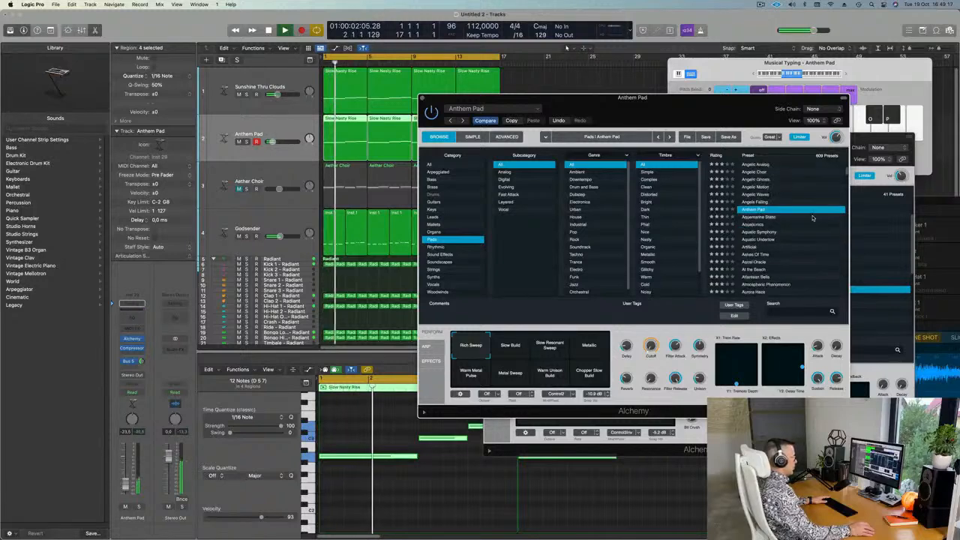
click(767, 225)
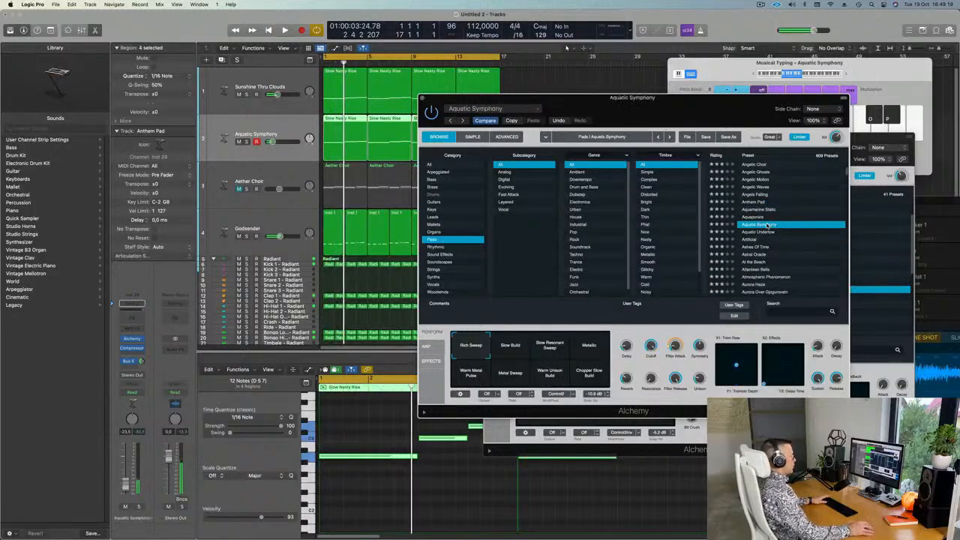
scroll(802, 226, down, 2)
scroll(802, 227, down, 1)
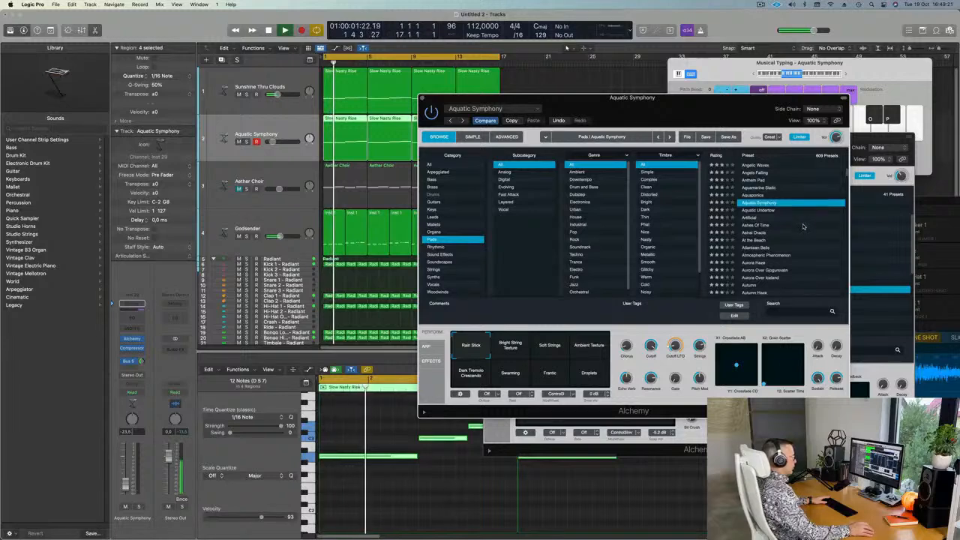
Load the Astral Oracle pad preset on the second track and browse further down the pad presets during playback
click(757, 234)
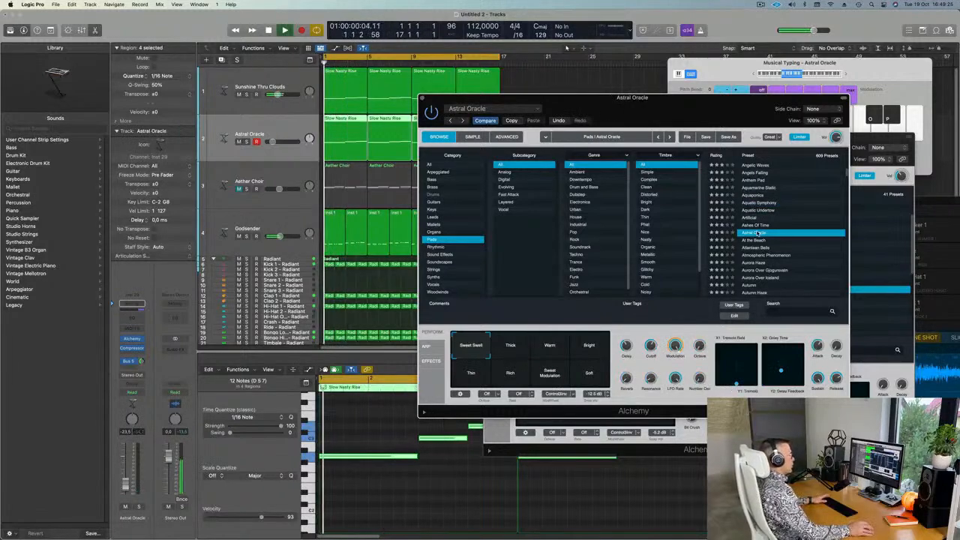
drag(674, 121, 740, 85)
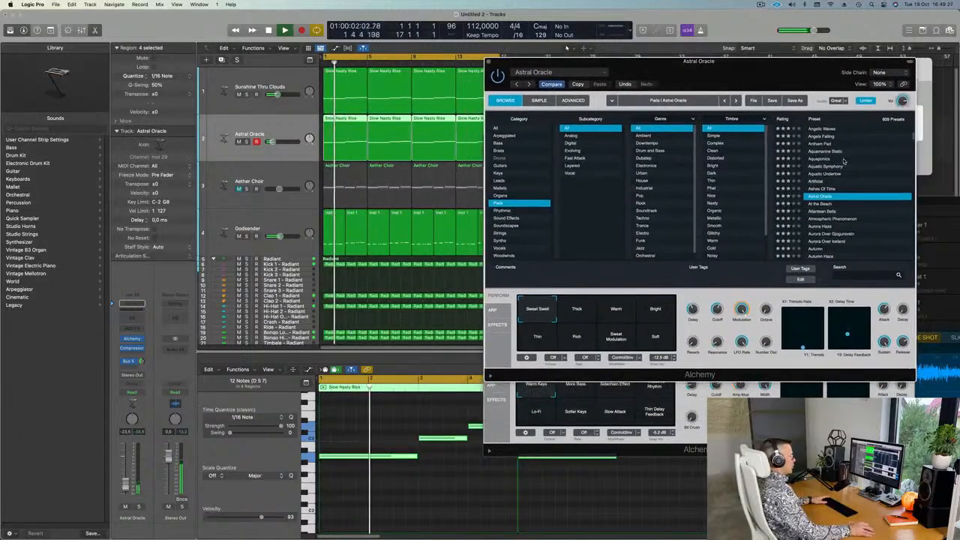
scroll(855, 168, down, 4)
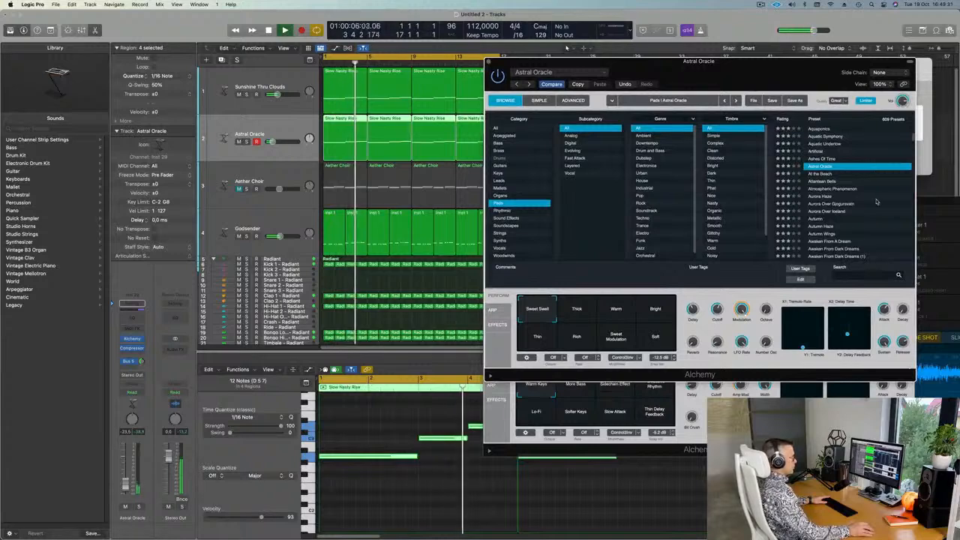
scroll(877, 203, down, 4)
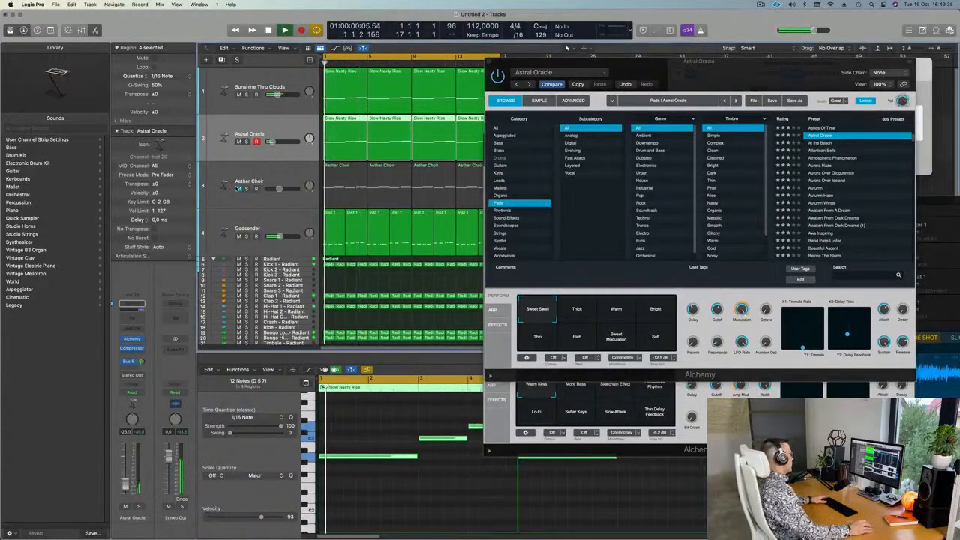
Unmute and select the Aether Choir track, and close the Astral Oracle and Godsender instrument windows
click(238, 189)
click(283, 170)
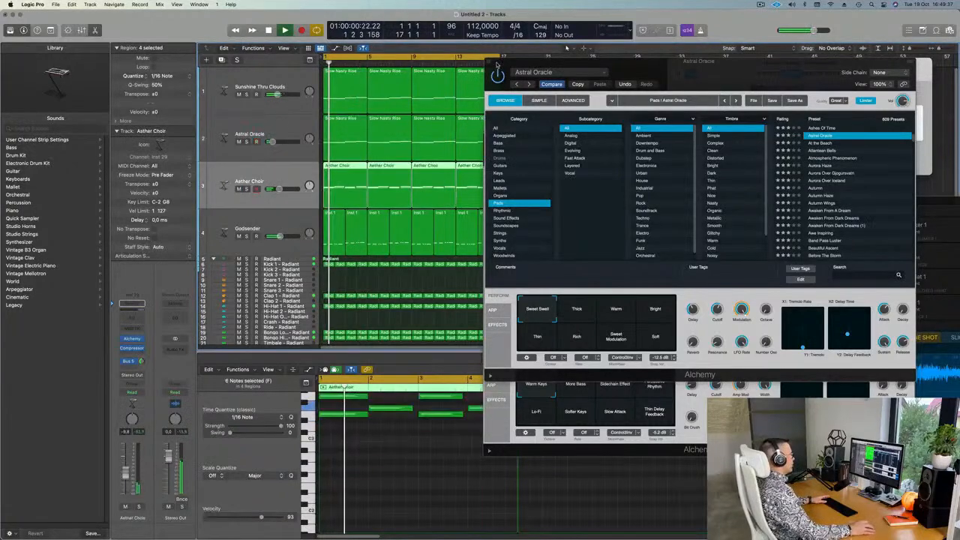
click(488, 61)
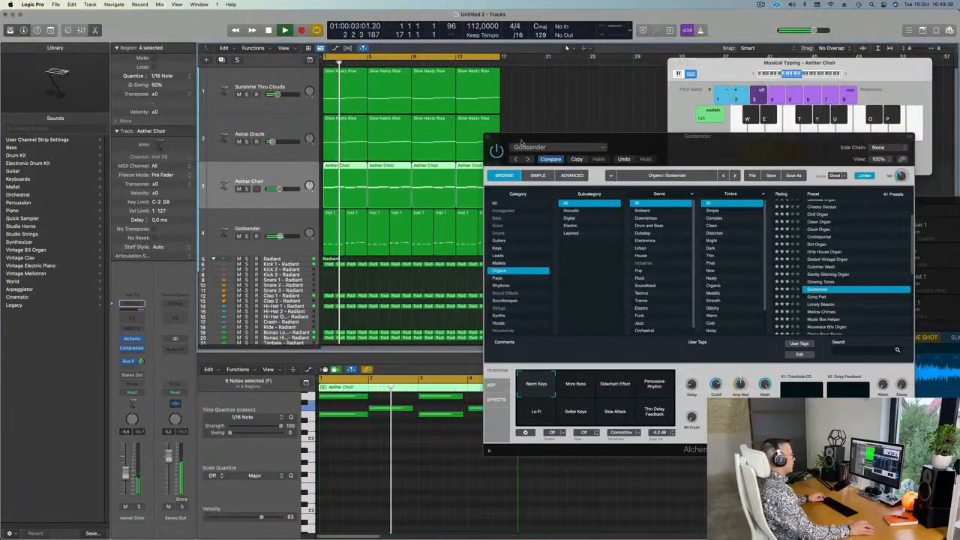
drag(496, 137, 475, 136)
click(467, 135)
Repeat all regions of the arrangement once so they continue from bar 17 to bar 33, and restart playback
key(super+Left)
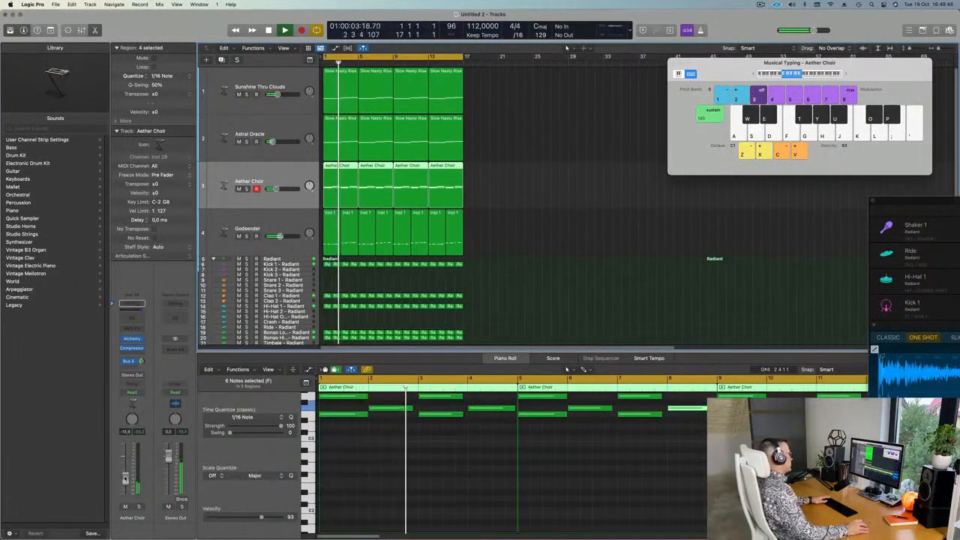
key(super+Left)
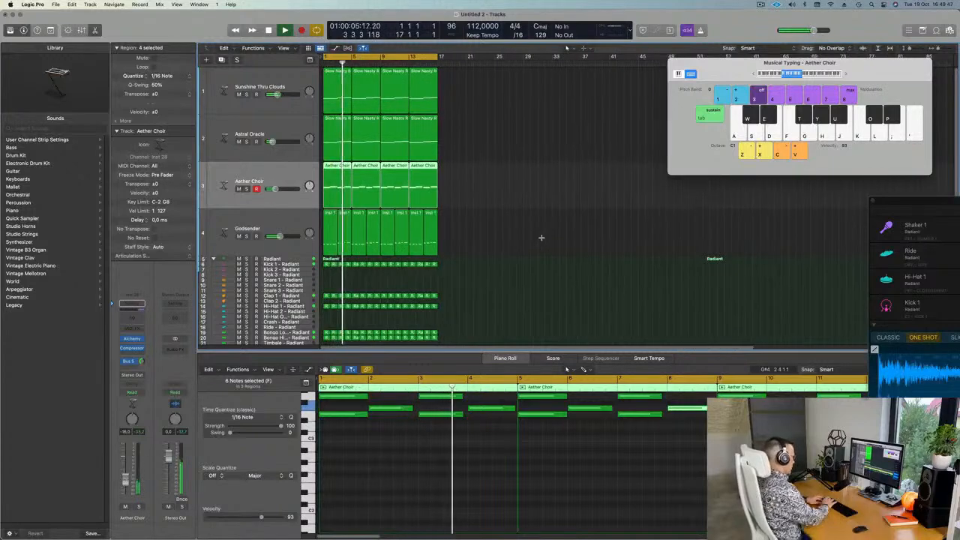
key(super+a)
key(super+r)
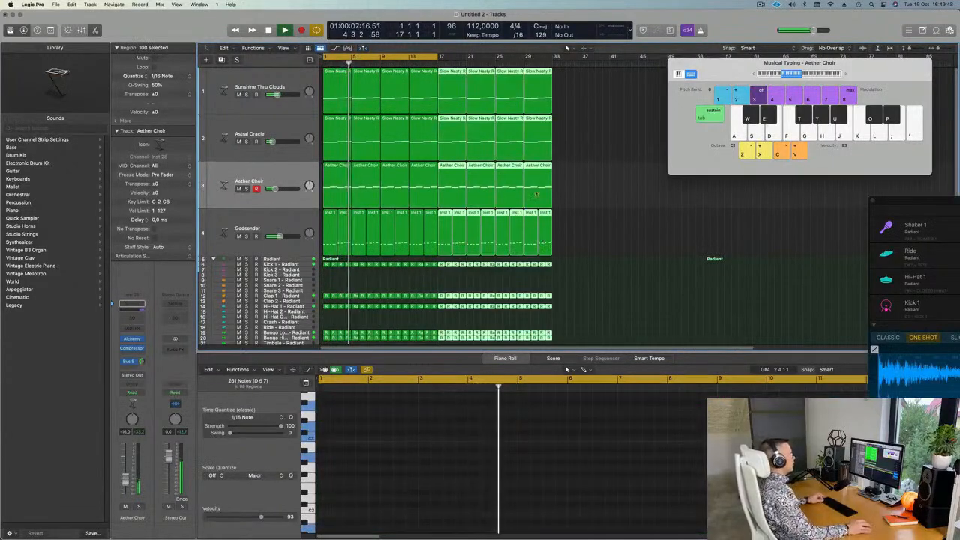
key(Return)
Copy the first Kick 1 region of the Radiant kit to bar 1 of the Shaker 1 track
scroll(405, 203, down, 2)
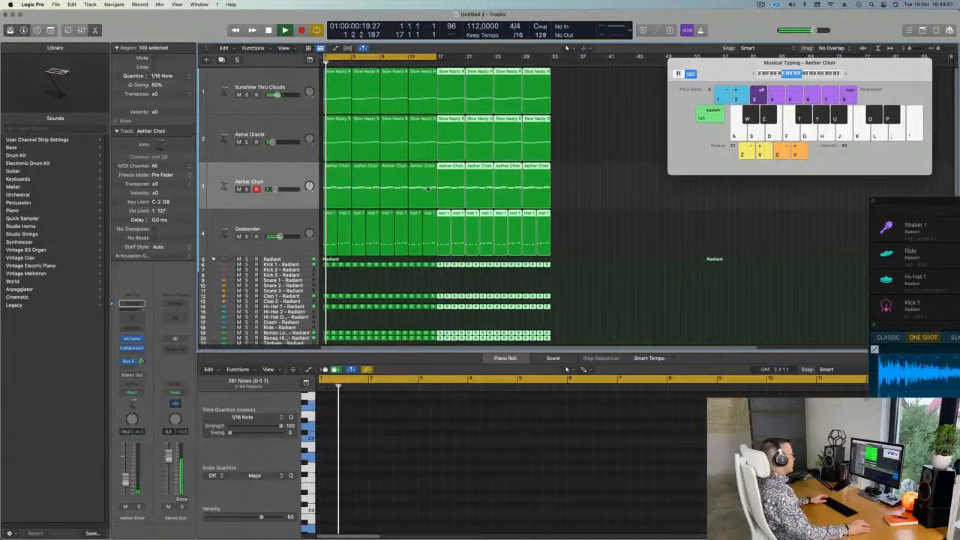
scroll(378, 222, down, 5)
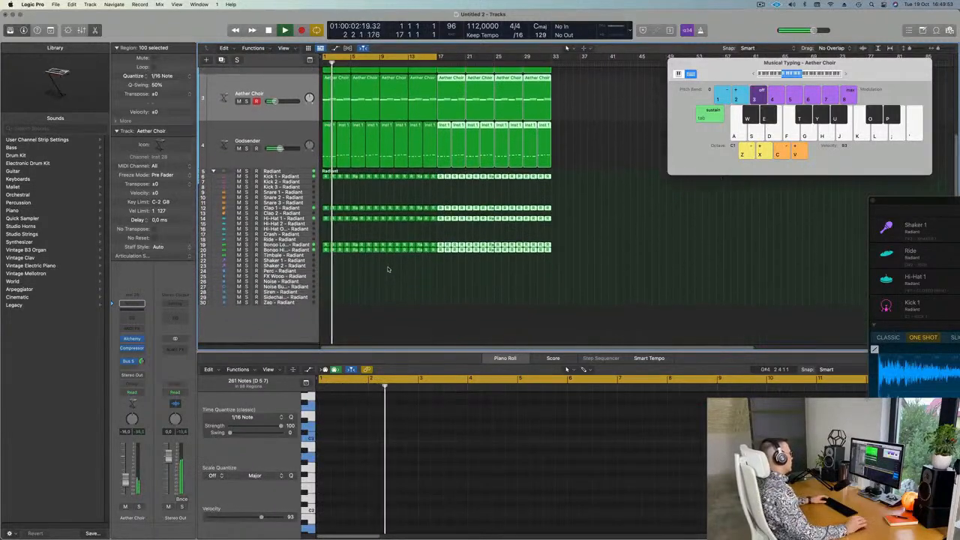
key(super+Right)
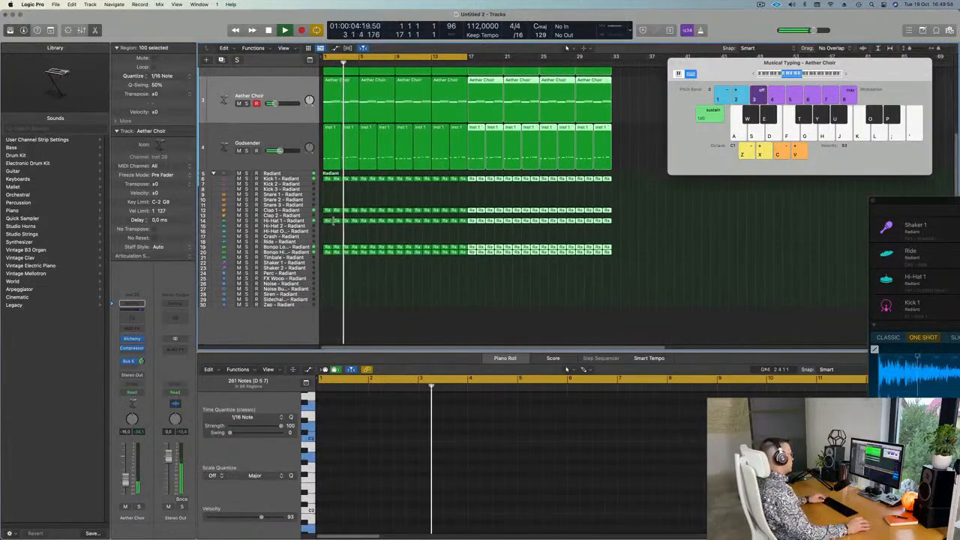
click(327, 178)
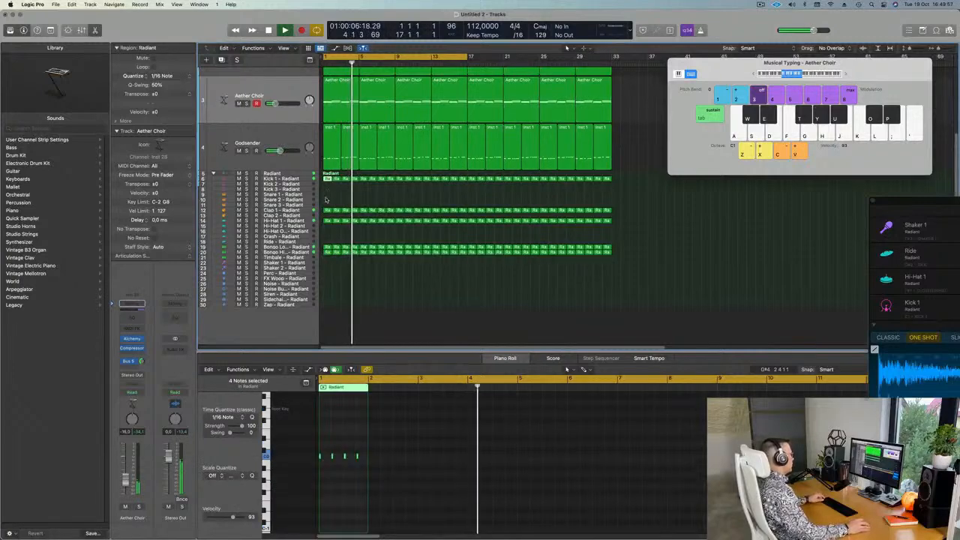
drag(326, 200, 327, 264)
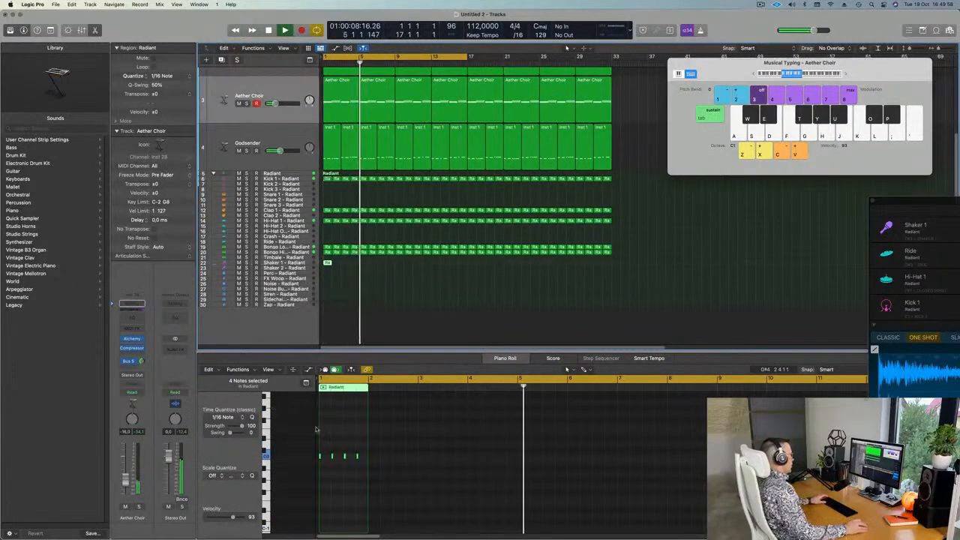
Transpose the four notes of the copied Shaker 1 region up to C3 in the Piano Roll
drag(291, 473, 292, 472)
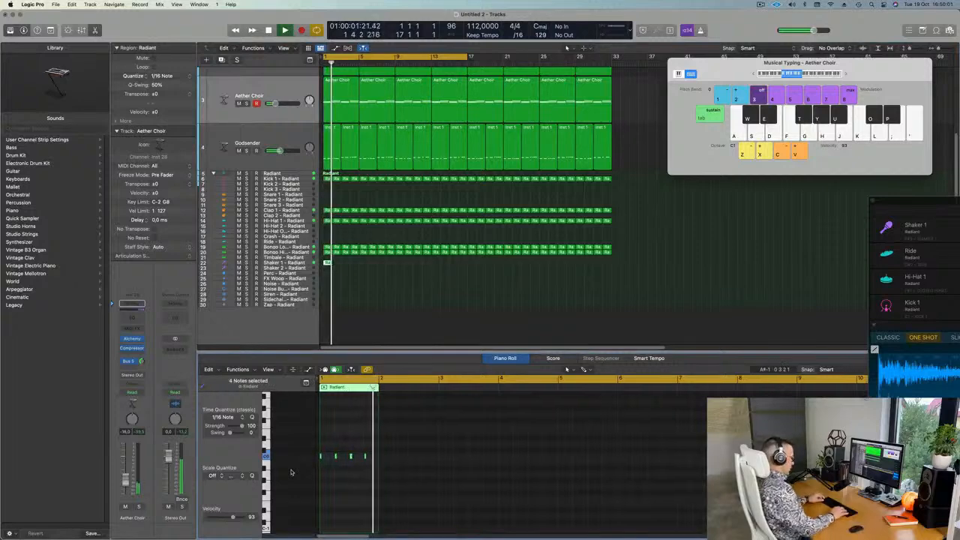
key(Delete)
key(space)
key(space)
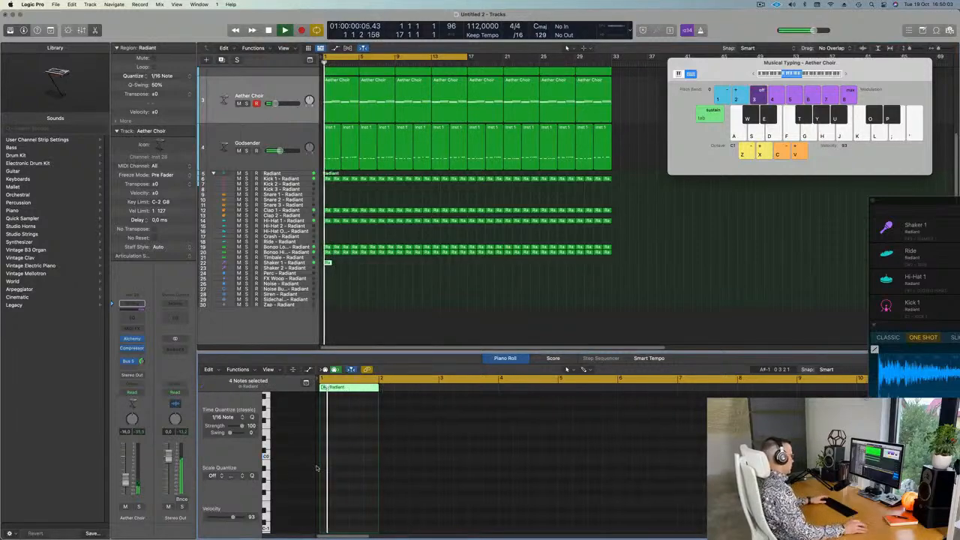
scroll(328, 459, up, 5)
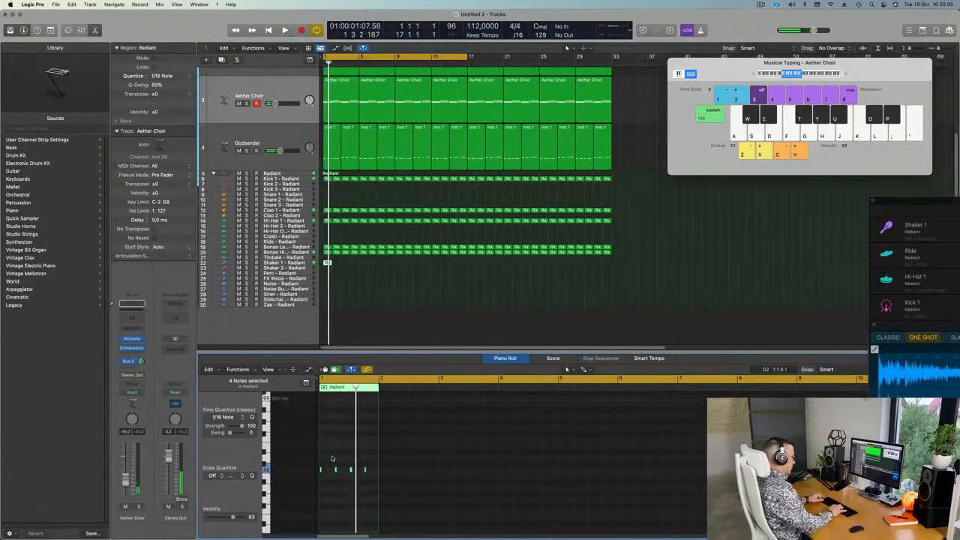
key(z)
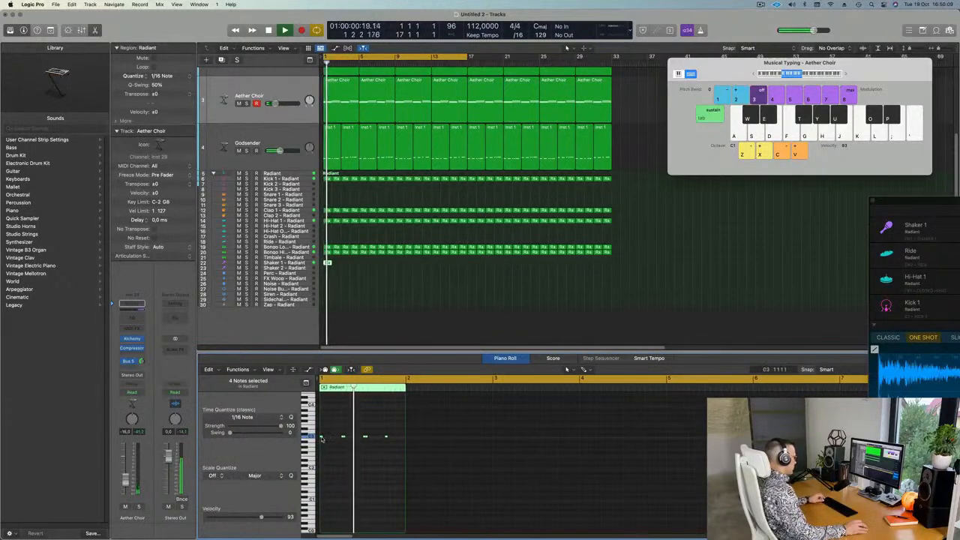
Duplicate the notes in the Shaker 1 region until they fill the bar with continuous sixteenth notes
drag(325, 440, 337, 444)
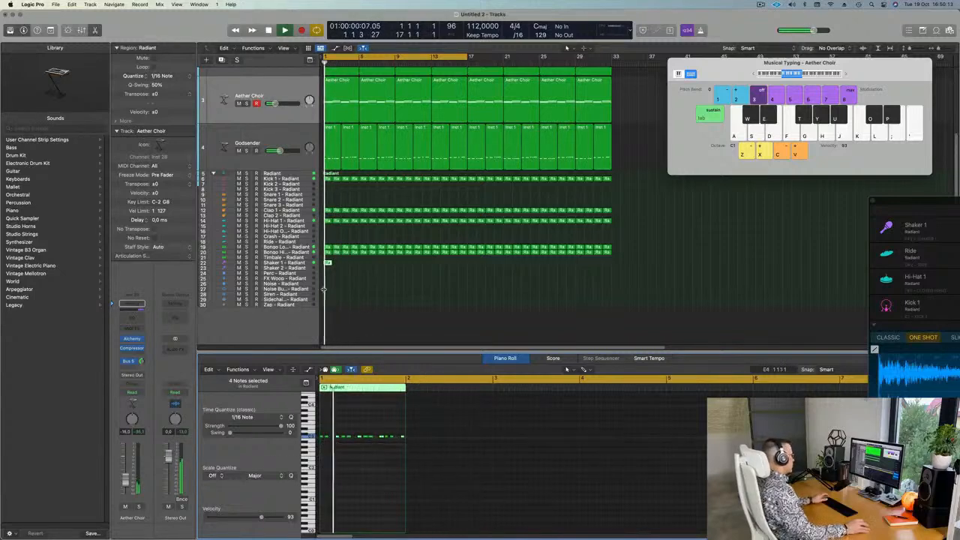
click(312, 258)
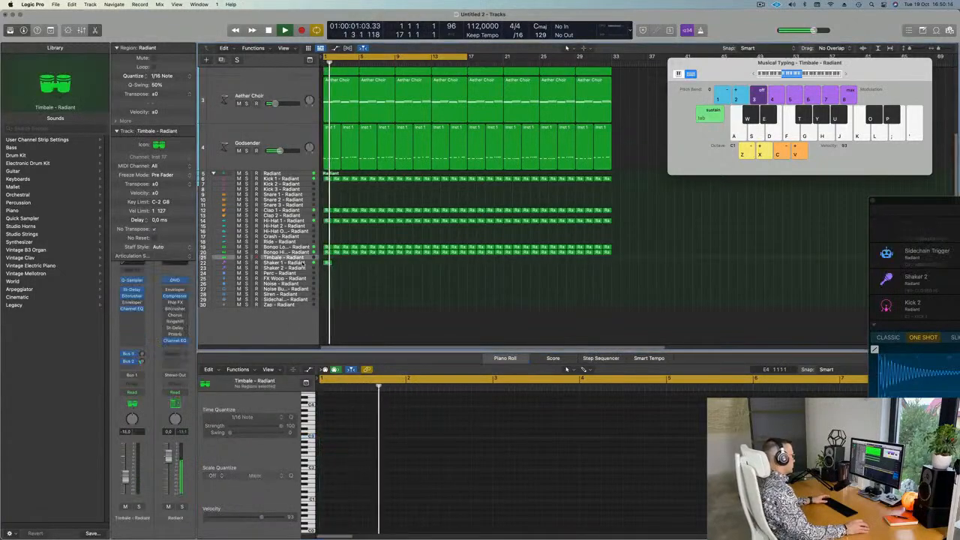
key(Down)
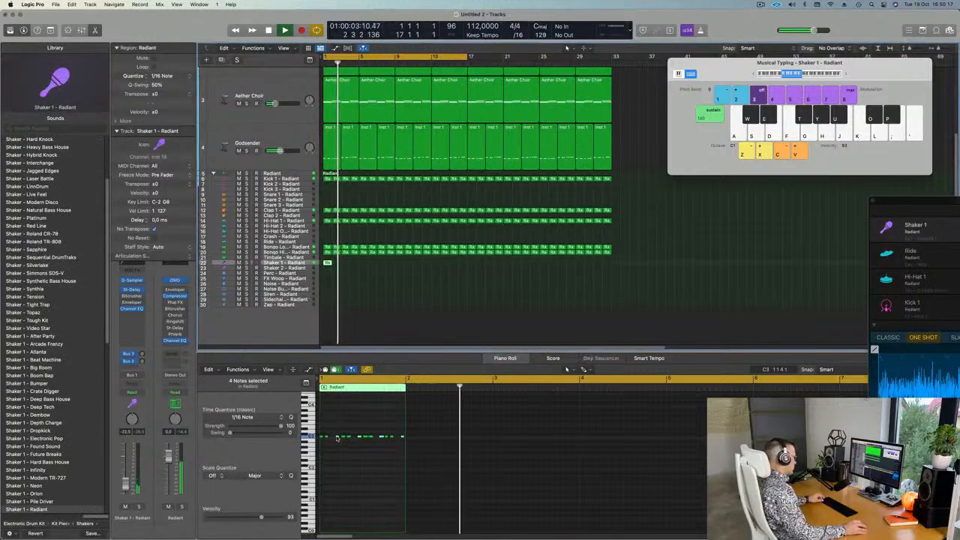
drag(337, 437, 332, 439)
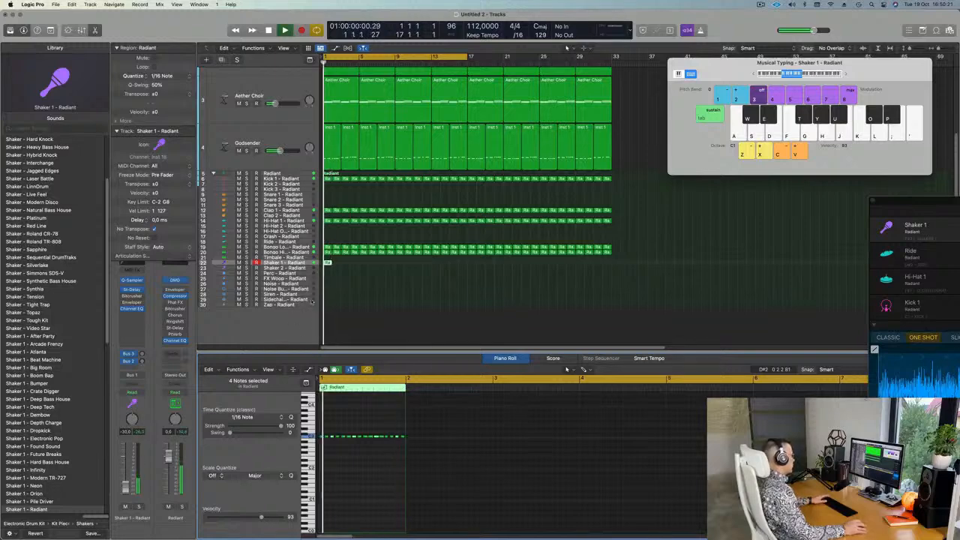
Repeat the one-bar Shaker 1 region along its track until it reaches bar 33
key(super+r)
key(super+r)
key(super+r)
key(super+r)
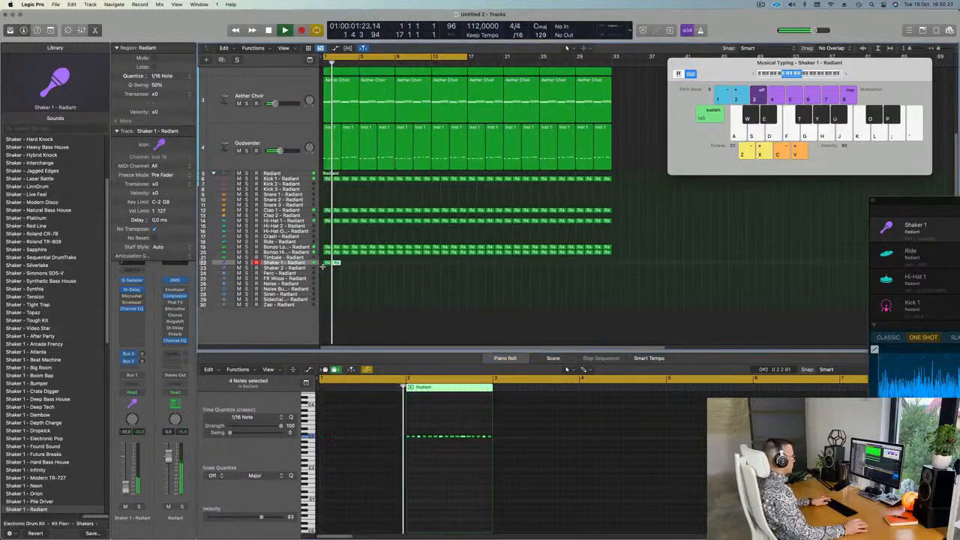
key(super+r)
key(super+r)
key(super+r)
key(super+r)
key(super+r)
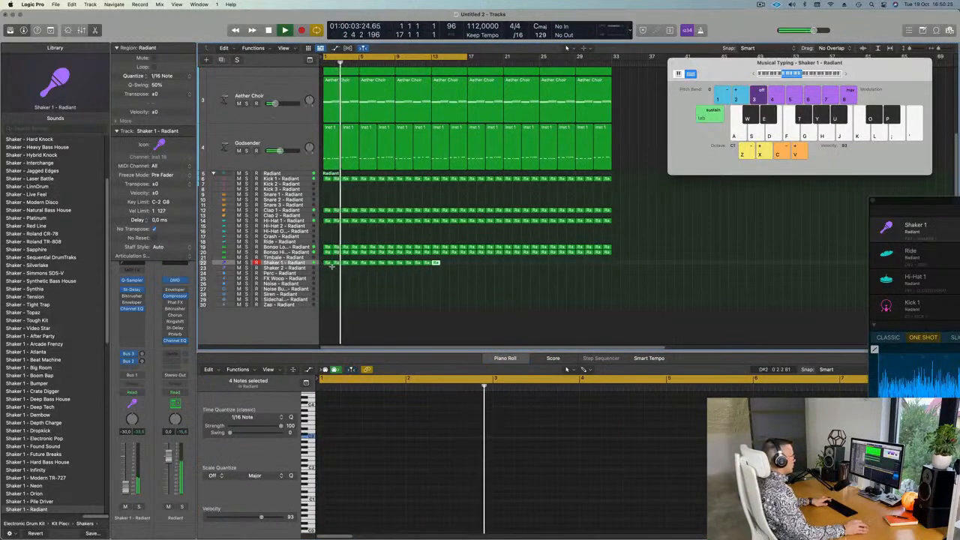
key(super+r)
key(super+r)
key(super+r)
key(super+r)
key(super+r)
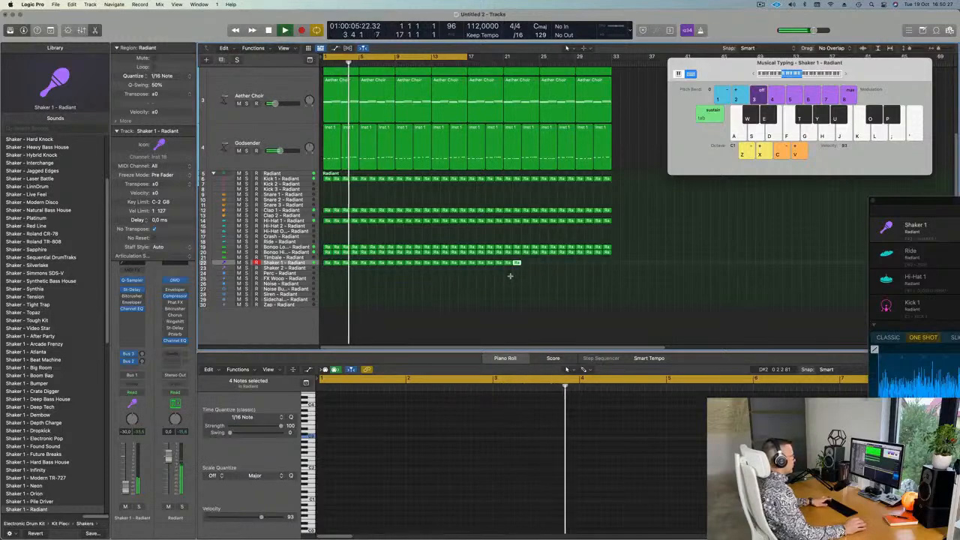
key(super+r)
key(super+r)
key(super+r)
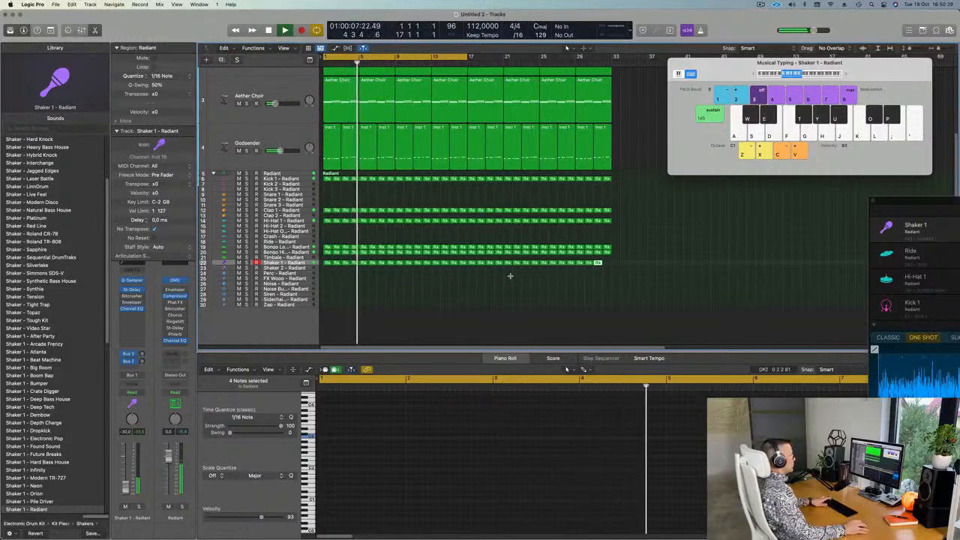
key(super+r)
Play the loop from the start and lower the Shaker 1 track's volume to -36 dB
key(Return)
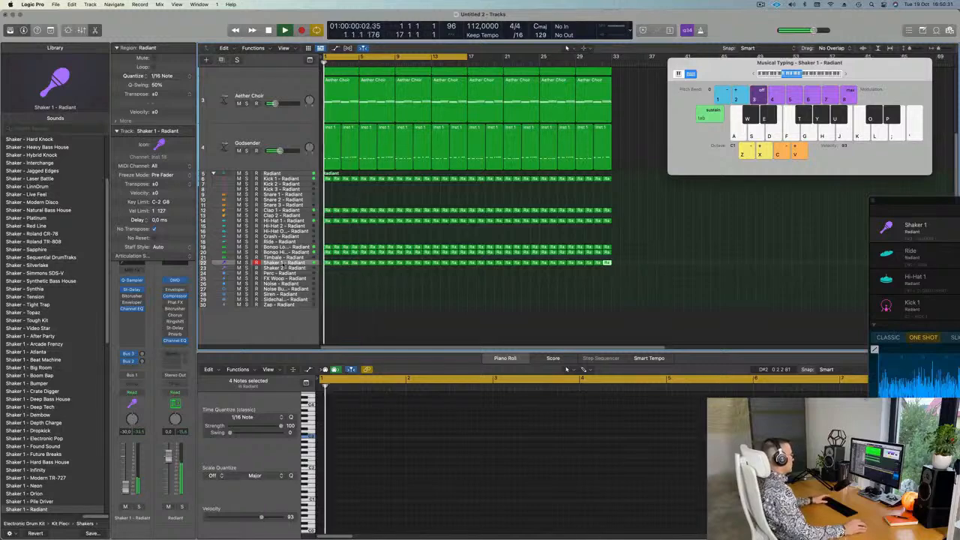
click(308, 265)
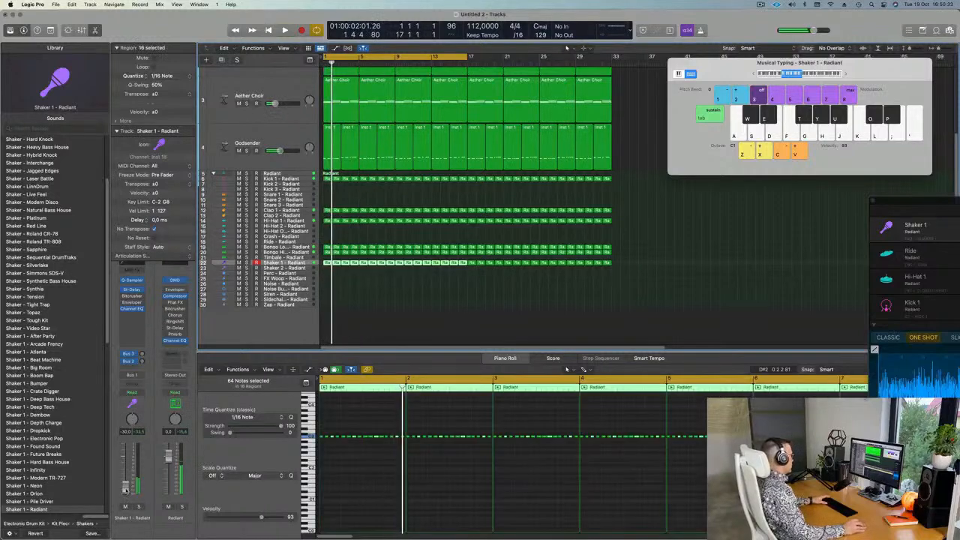
key(Return)
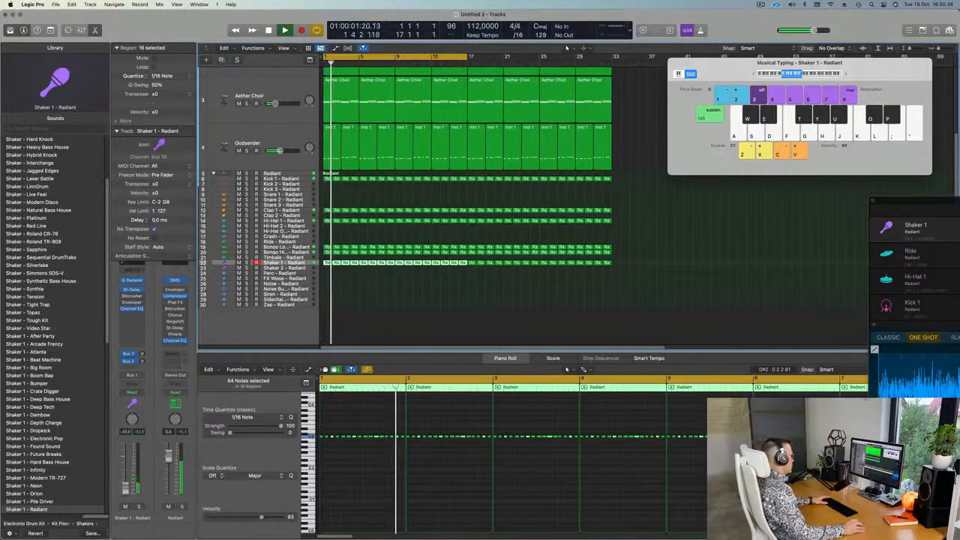
click(339, 289)
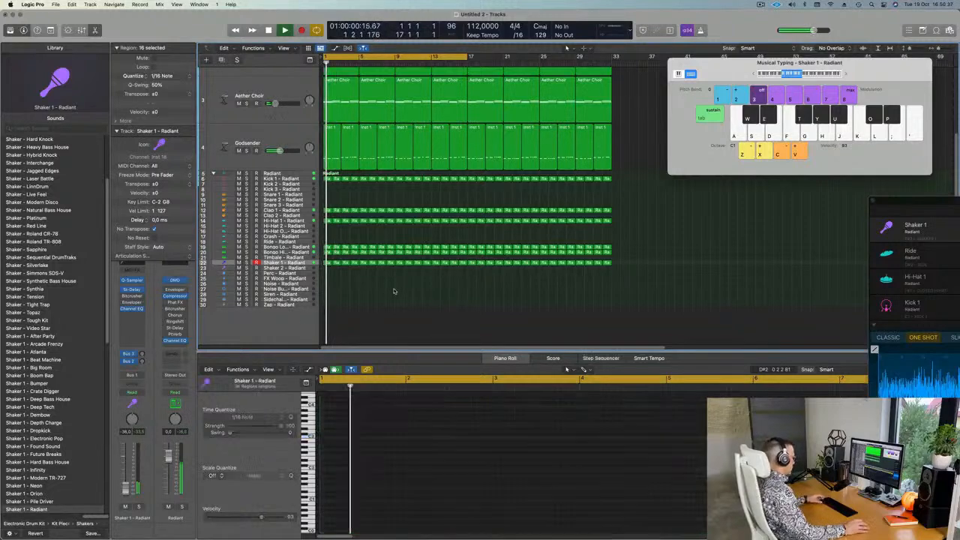
Move all Shaker 1 regions to the Shaker 2 track, select that track and listen to the result
drag(627, 266, 327, 270)
key(space)
click(286, 265)
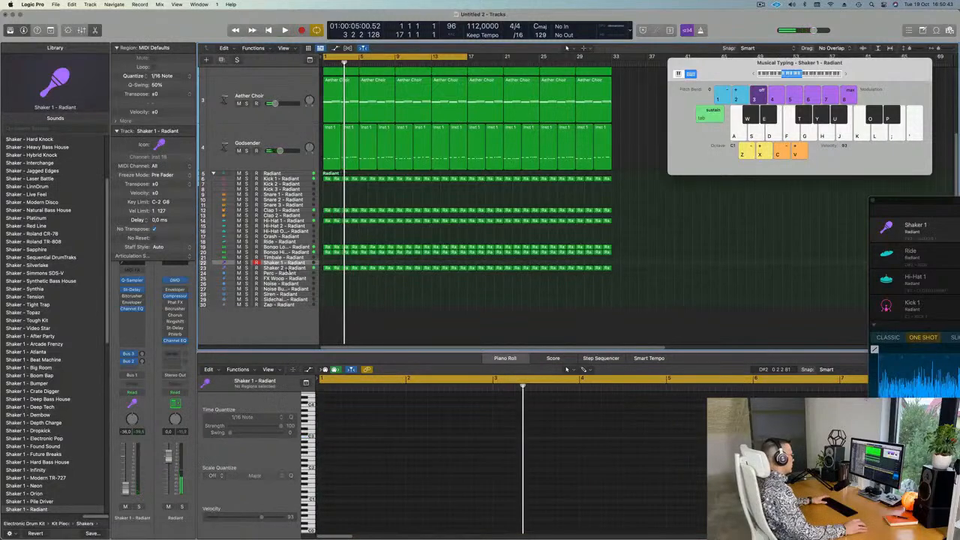
click(287, 268)
key(space)
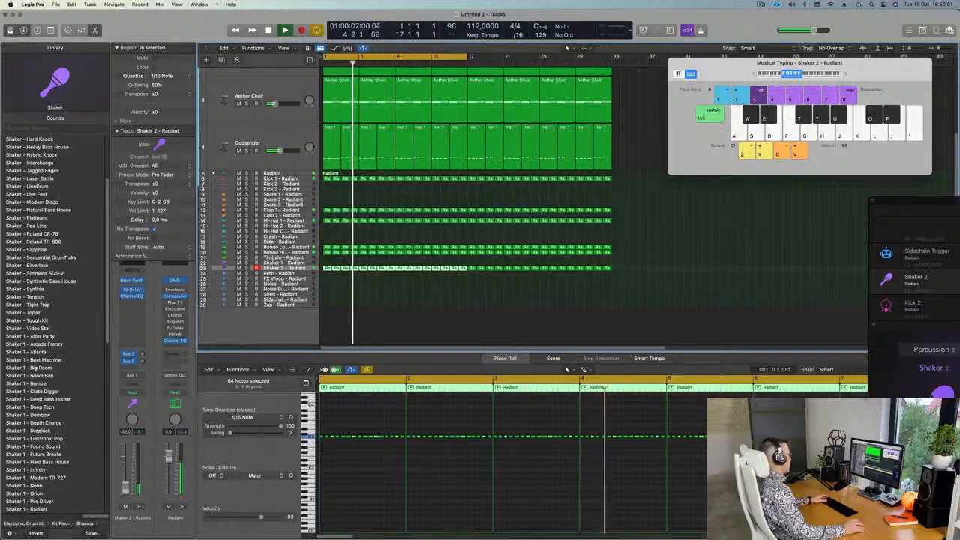
Select every region in the arrangement and name the regions by track name
click(465, 323)
key(super+Left)
key(super+Left)
key(super+a)
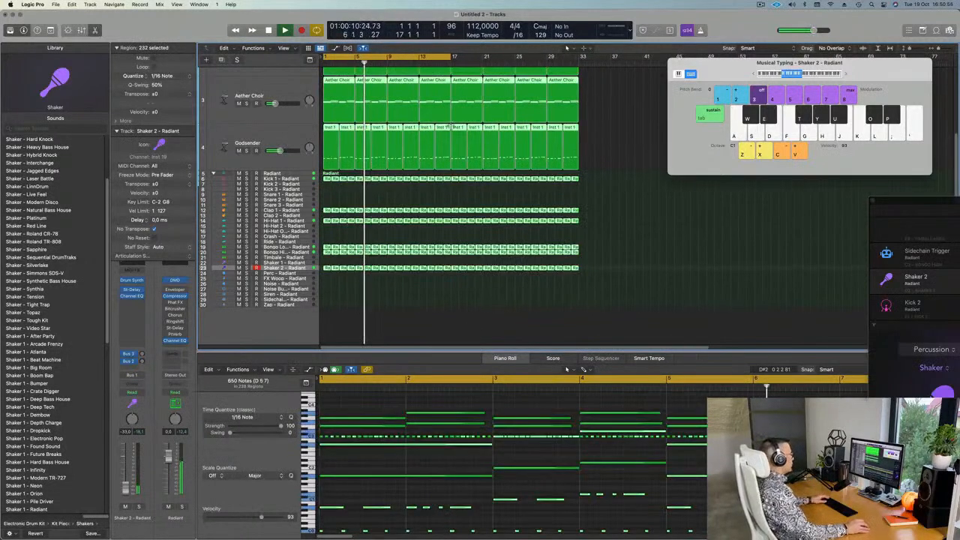
right_click(458, 127)
click(465, 129)
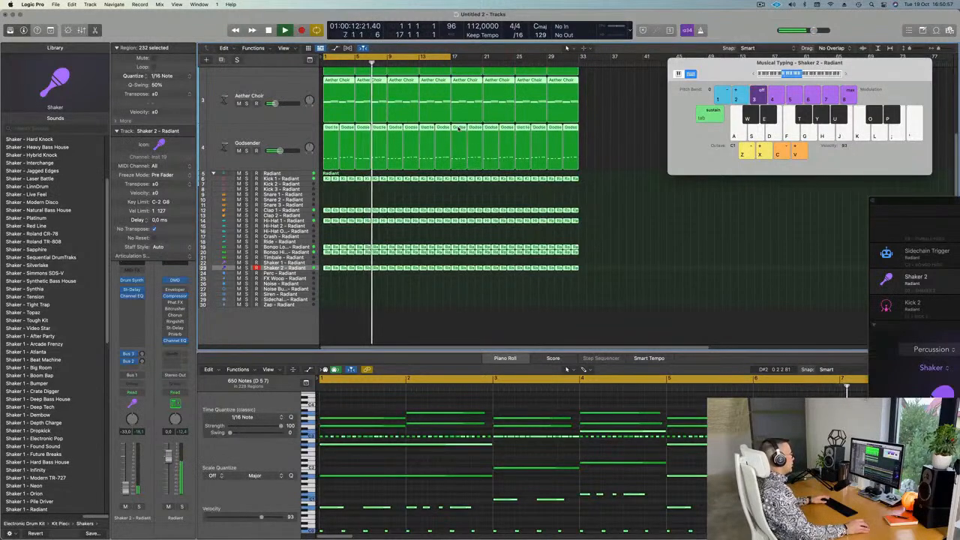
Color all selected regions by track color
right_click(461, 129)
click(479, 139)
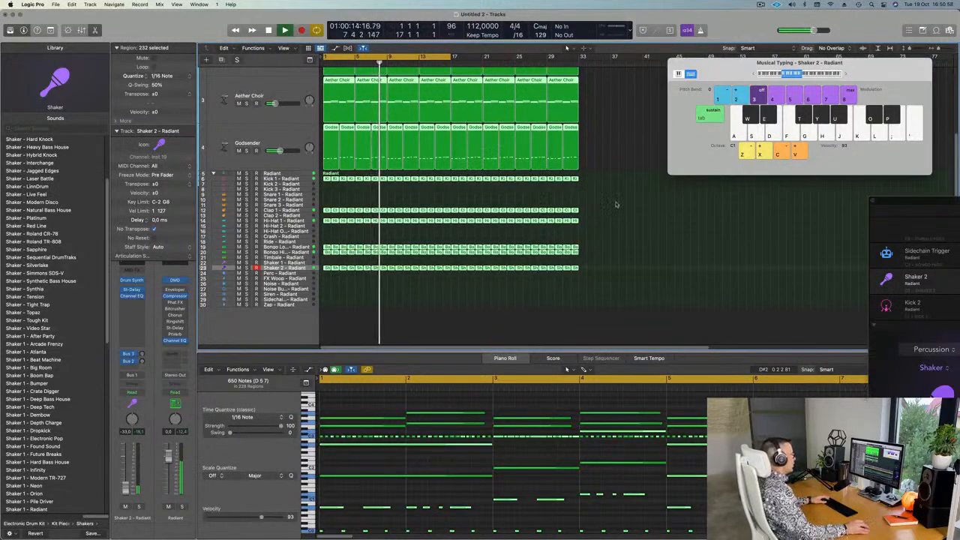
scroll(564, 311, up, 2)
scroll(564, 311, up, 3)
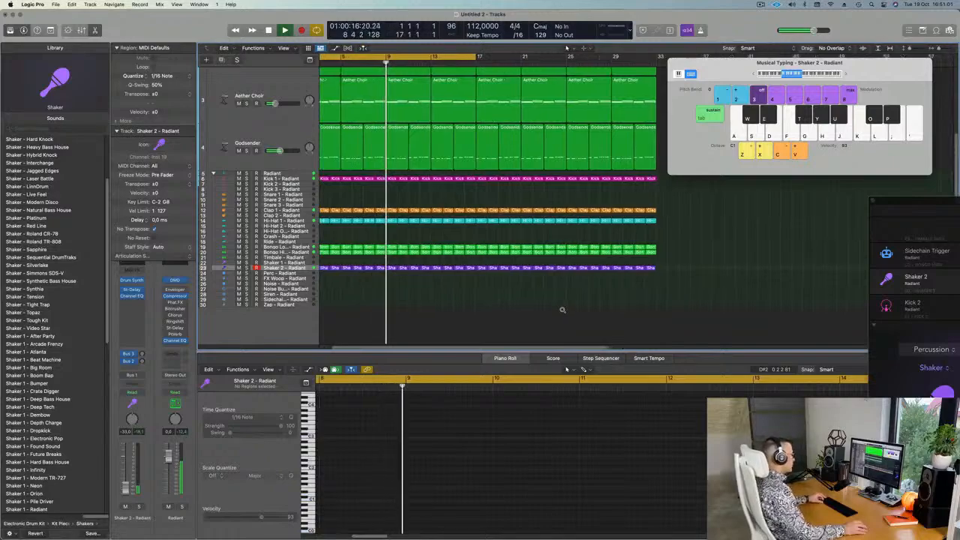
scroll(528, 311, up, 3)
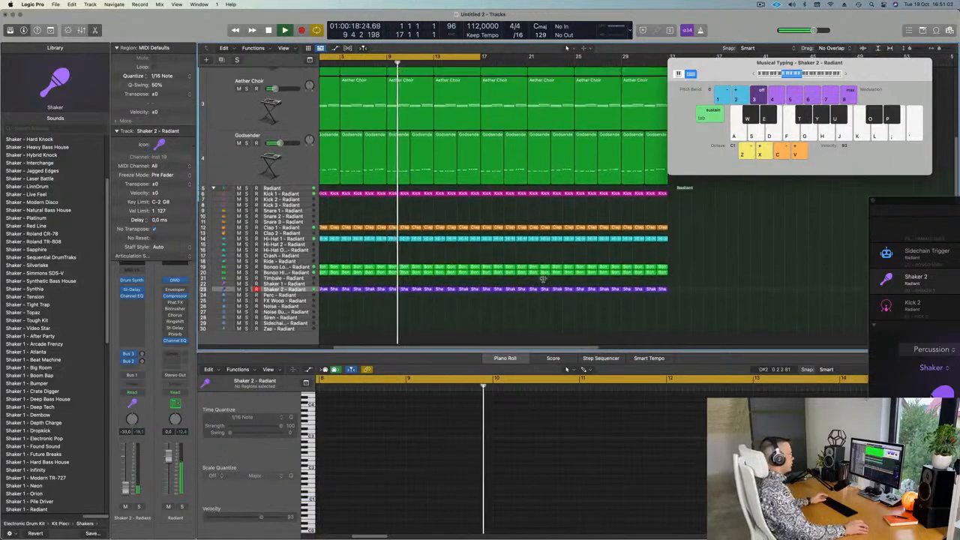